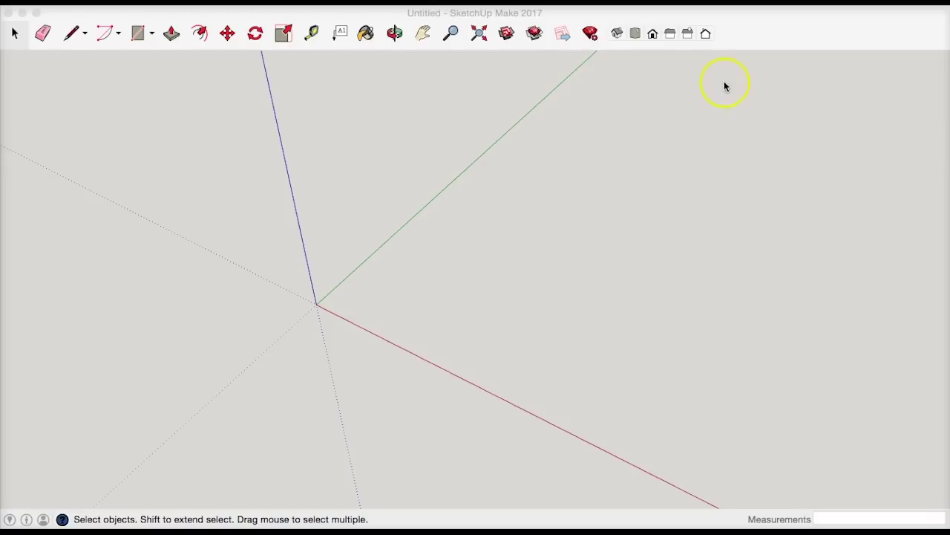
- Switch to the SDDDFF.xlsx workbook in Excel and review the base cabinet dimensions and parts tables
left_click(792, 39)
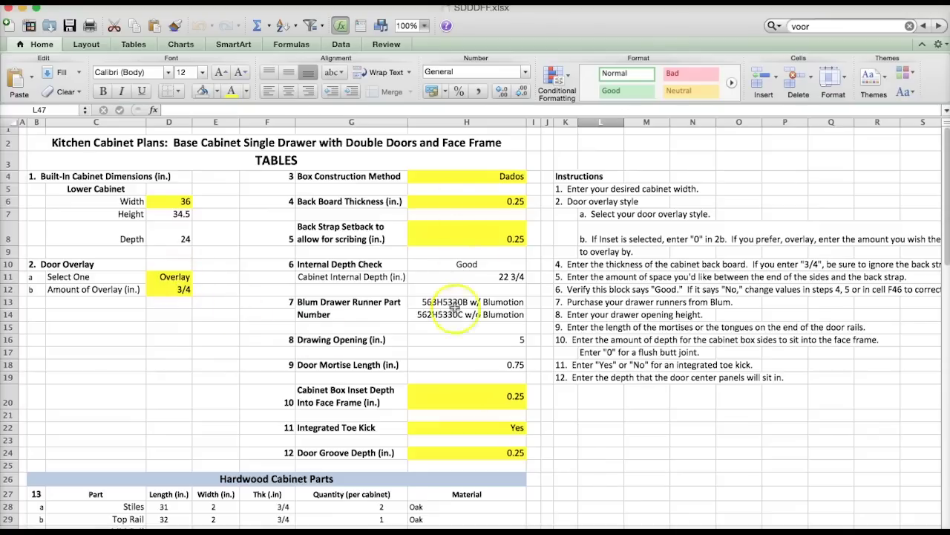
mouse_move(945, 193)
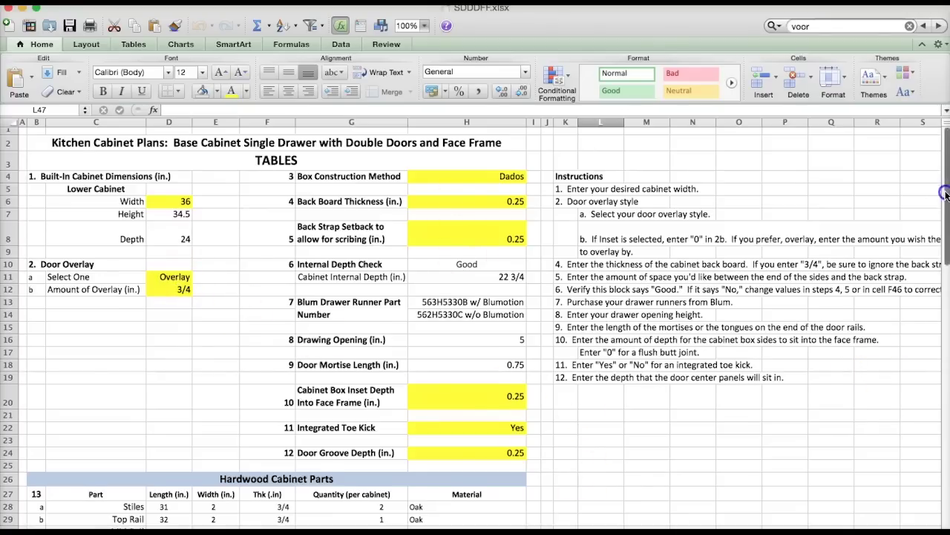
mouse_move(944, 193)
left_mouse_down()
mouse_move(940, 352)
mouse_move(933, 190)
left_mouse_up()
left_click_drag(939, 189, 927, 316)
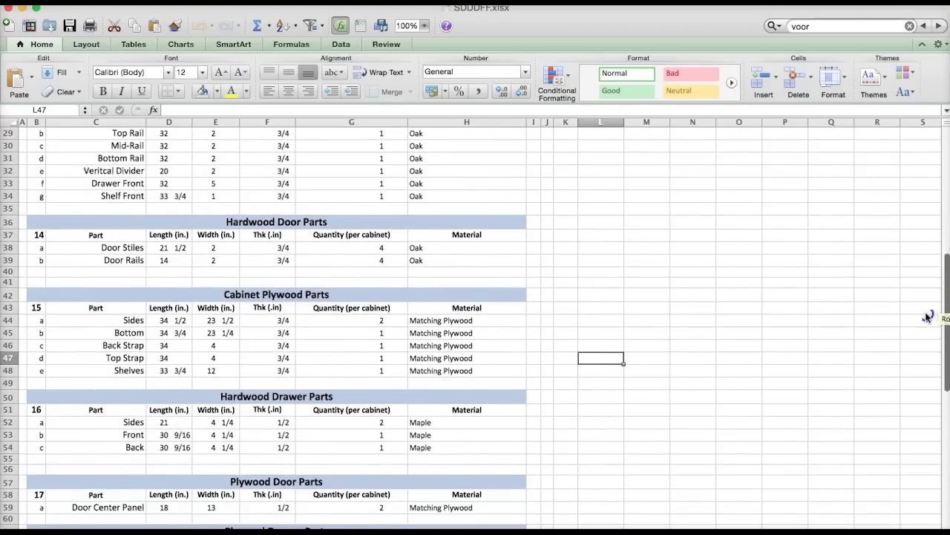
left_click_drag(927, 317, 926, 317)
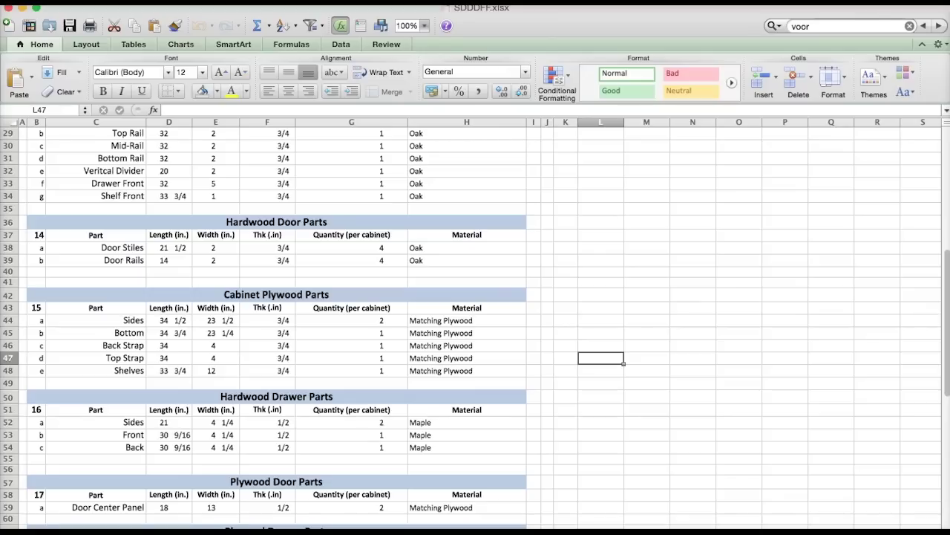
left_click_drag(947, 295, 928, 115)
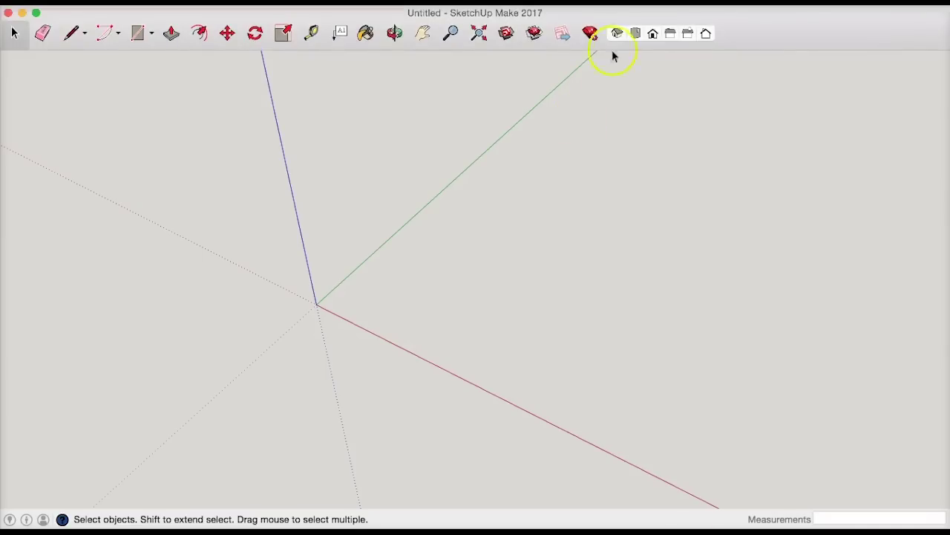
- Switch back to SketchUp, set the standard Front view and hide the axes while keeping guides shown
left_click(651, 34)
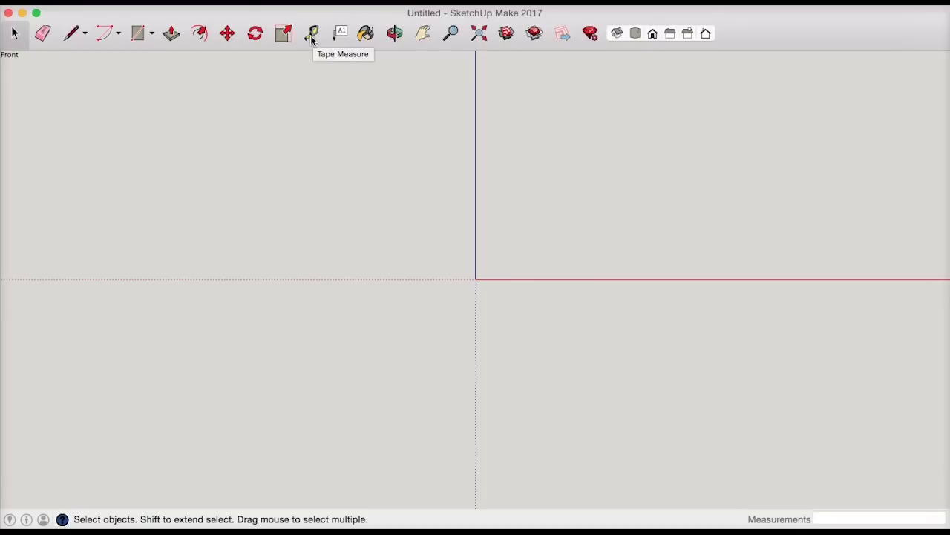
left_click(138, 32)
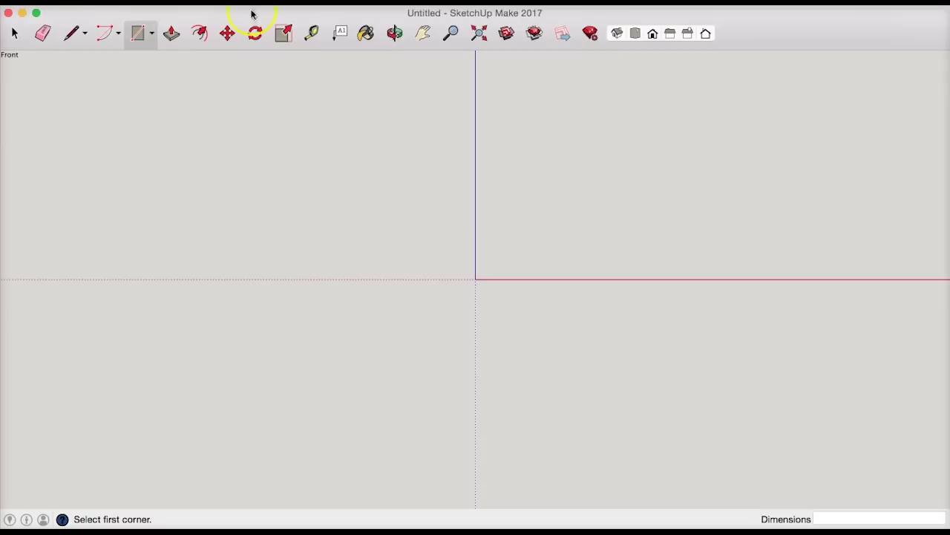
right_click(253, 34)
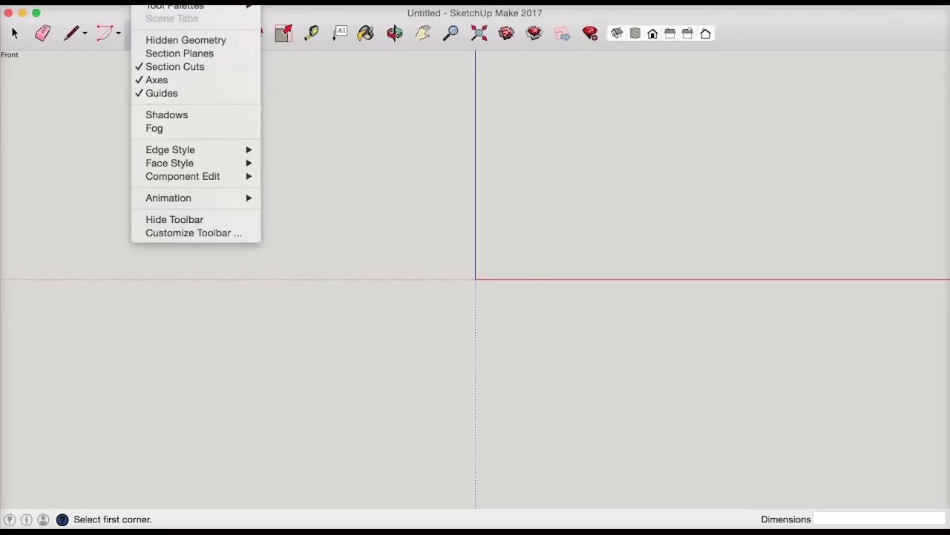
left_click(164, 93)
right_click(141, 31)
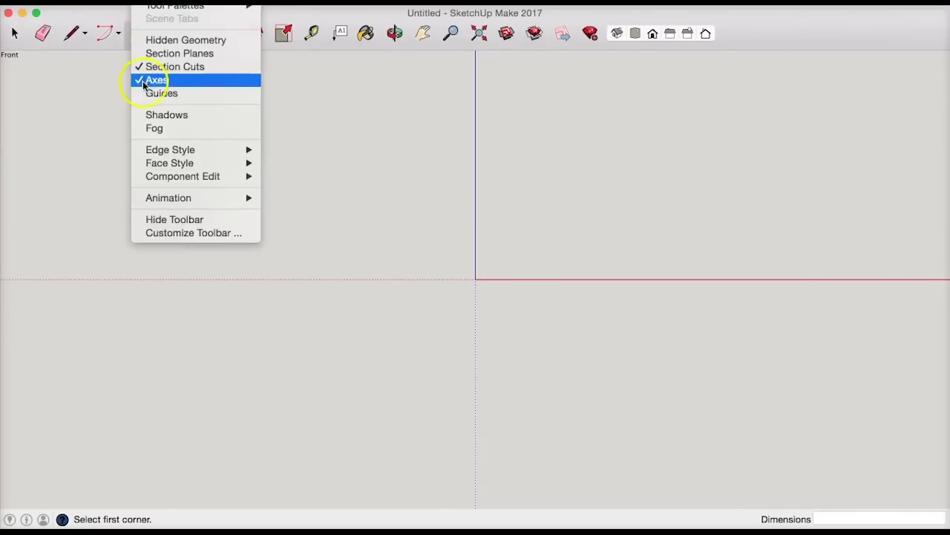
left_click(160, 93)
right_click(144, 29)
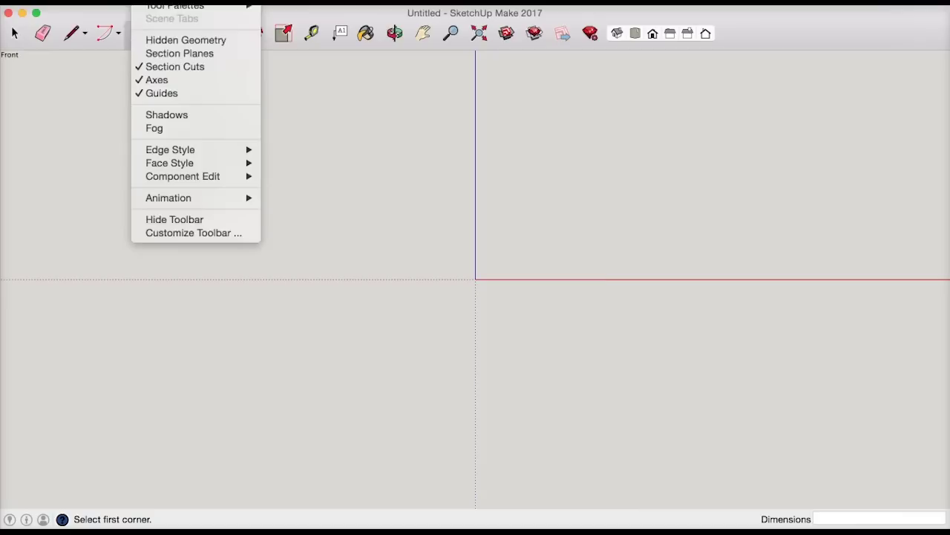
left_click(146, 80)
- Draw a rectangle 36 inches wide and 34.5 inches high for the cabinet front
left_click(429, 120)
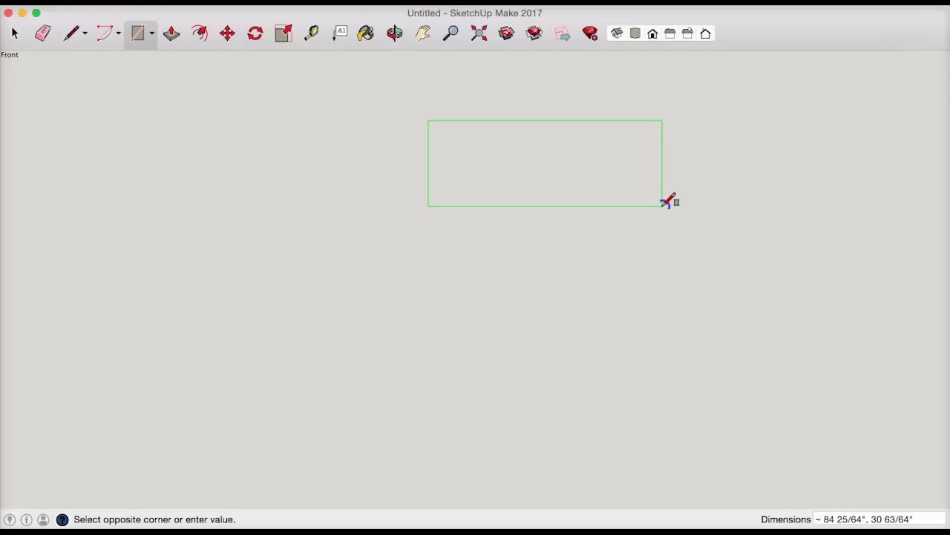
key("space")
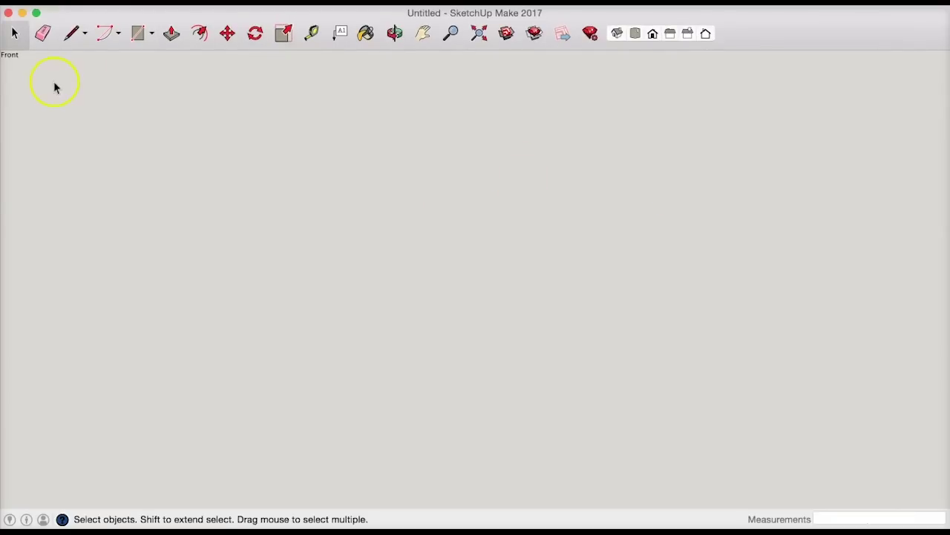
left_click(137, 33)
left_click(304, 117)
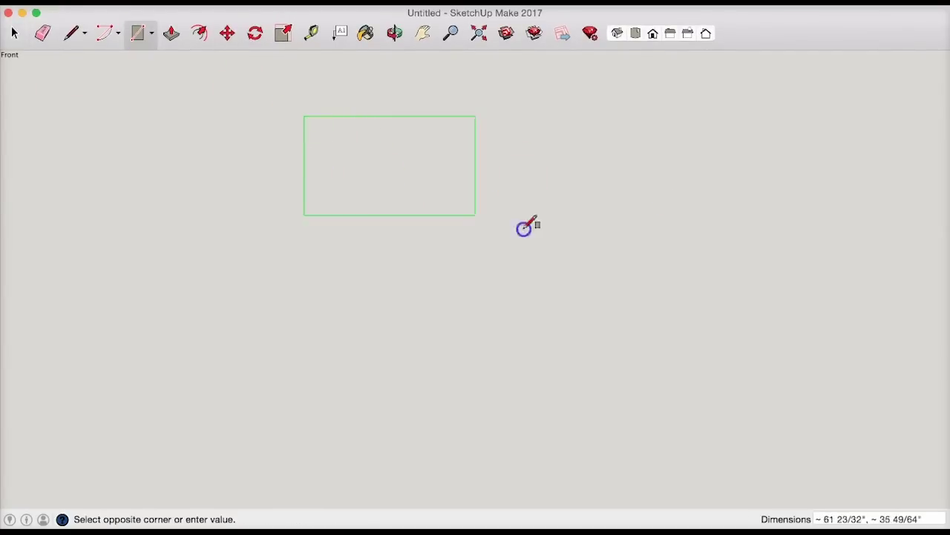
left_click(562, 303)
type("36, 34.5")
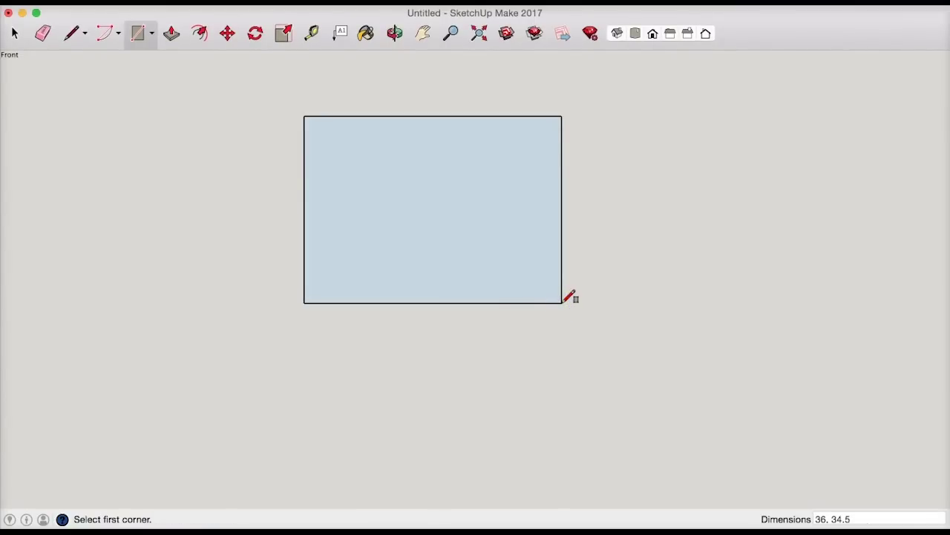
key("Return")
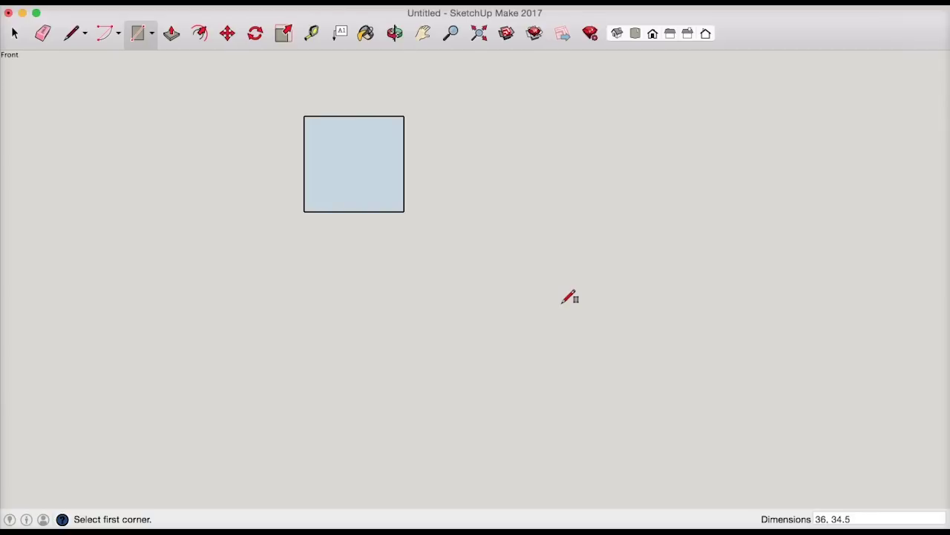
- Place a horizontal guide 3.5 inches above the rectangle's bottom edge with the Tape Measure
left_click(479, 33)
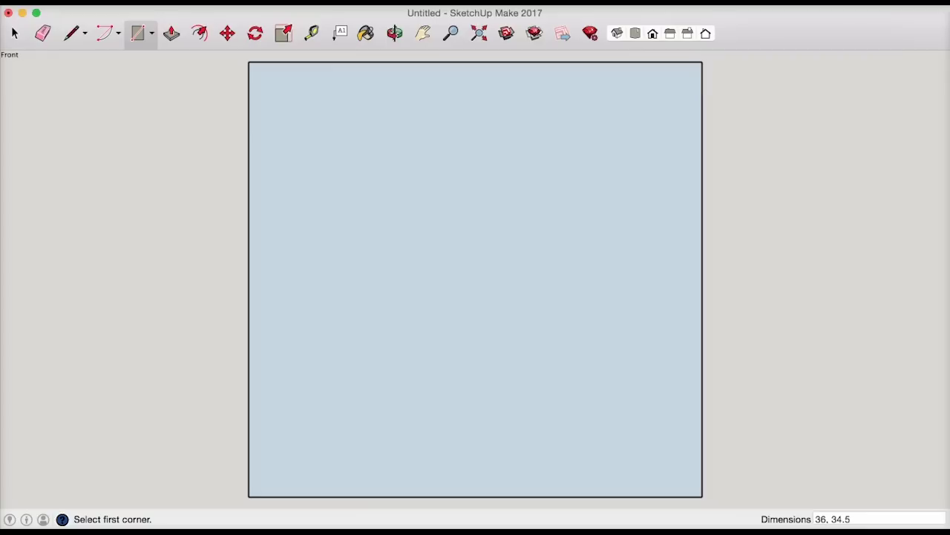
left_click(311, 33)
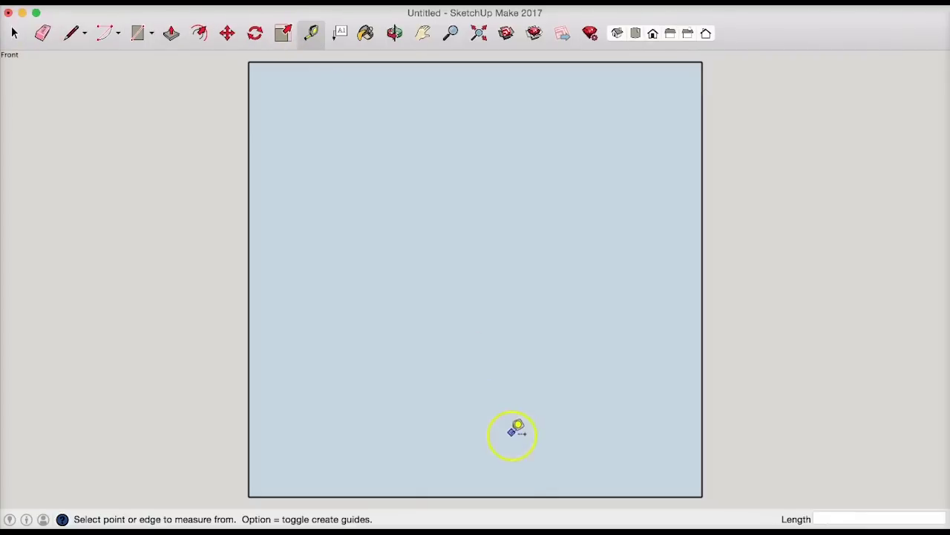
left_click(528, 496)
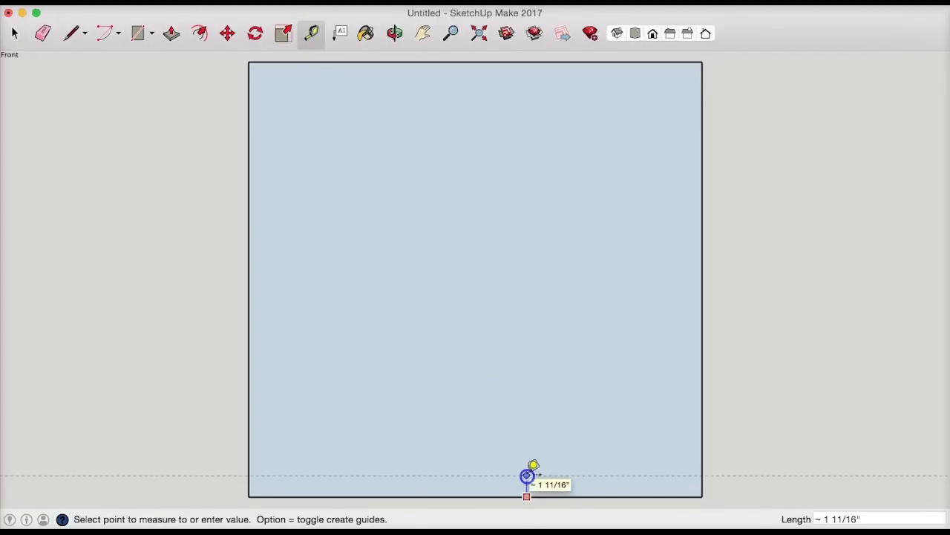
left_click(527, 475)
type("3.5")
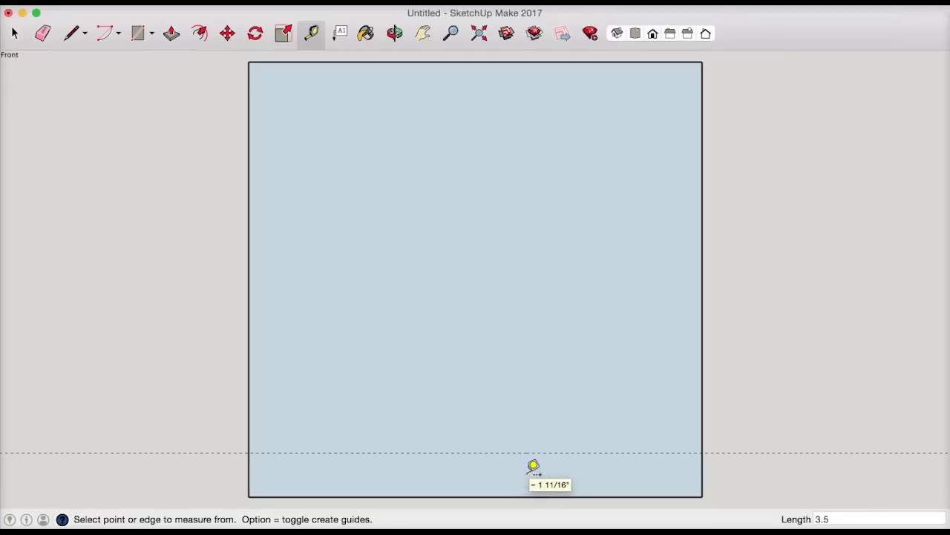
- Draw a line across the face along the guide and delete the strip below it
left_click(71, 33)
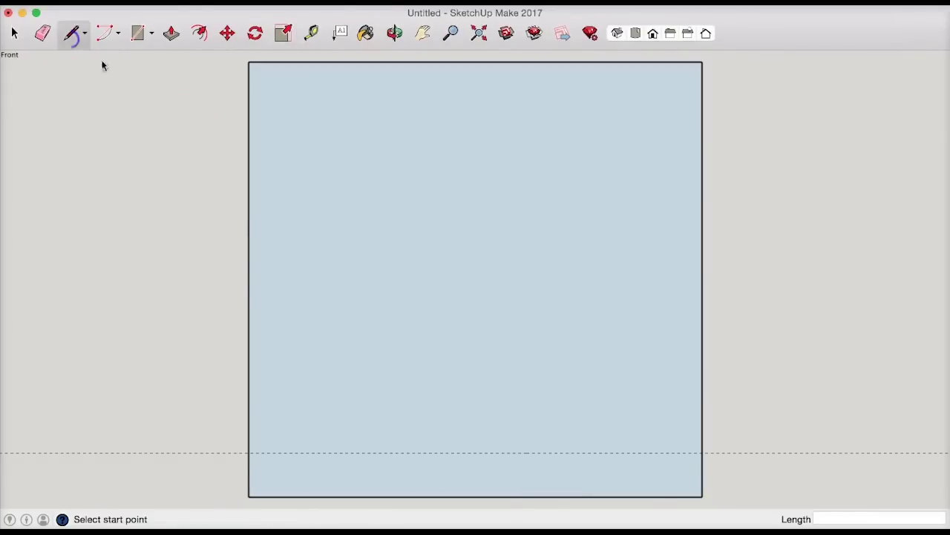
left_click(249, 452)
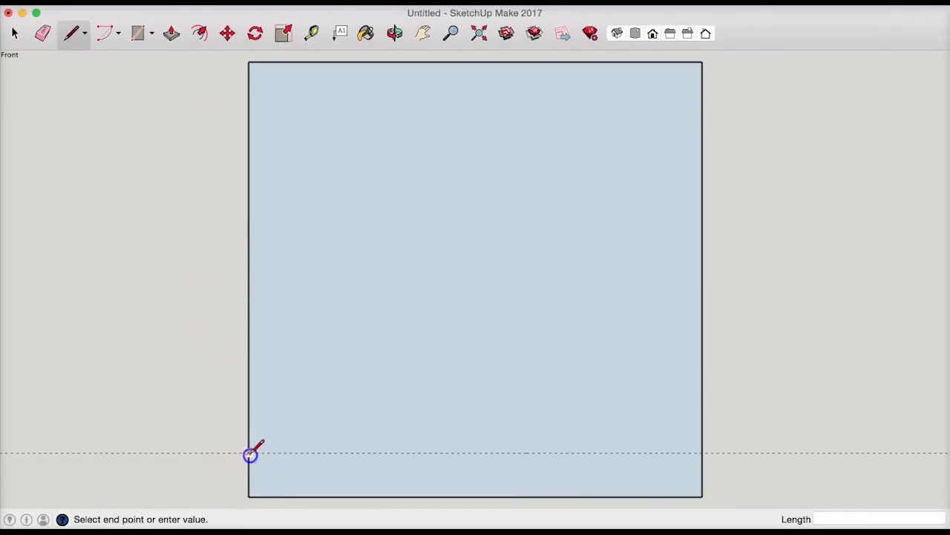
left_click(703, 453)
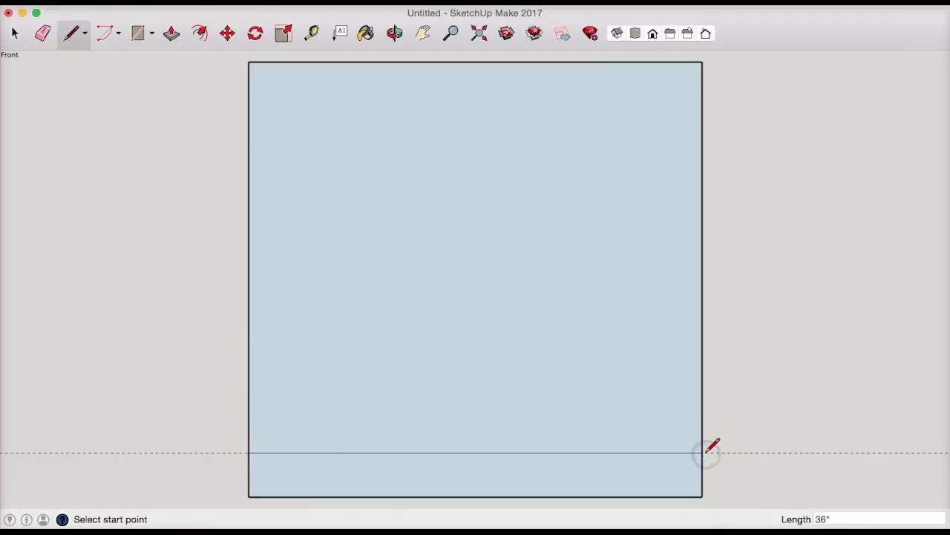
left_click(46, 34)
left_click(15, 32)
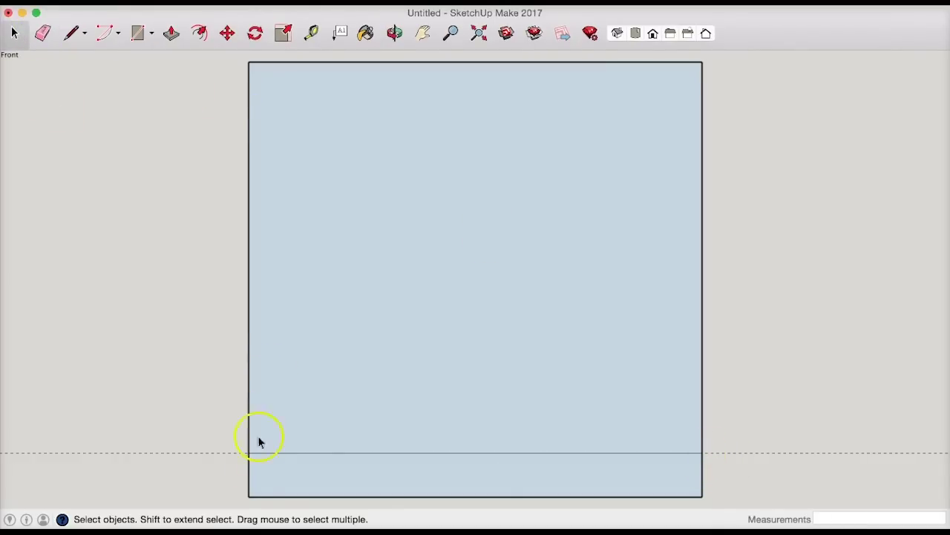
left_click_drag(740, 503, 215, 473)
key("Delete")
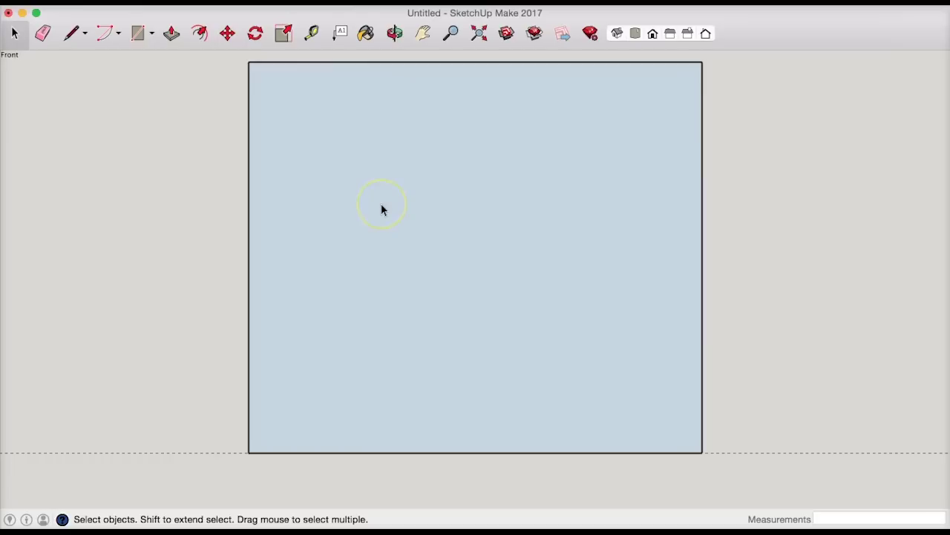
- Place a horizontal guide 3.5 inches below the face's new bottom edge to mark the toe kick
left_click(312, 33)
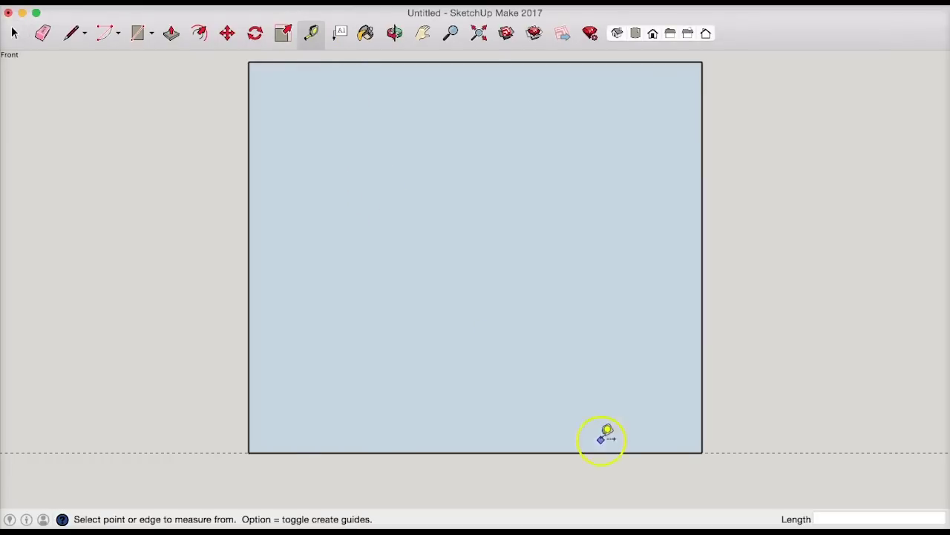
left_click(686, 451)
type("3")
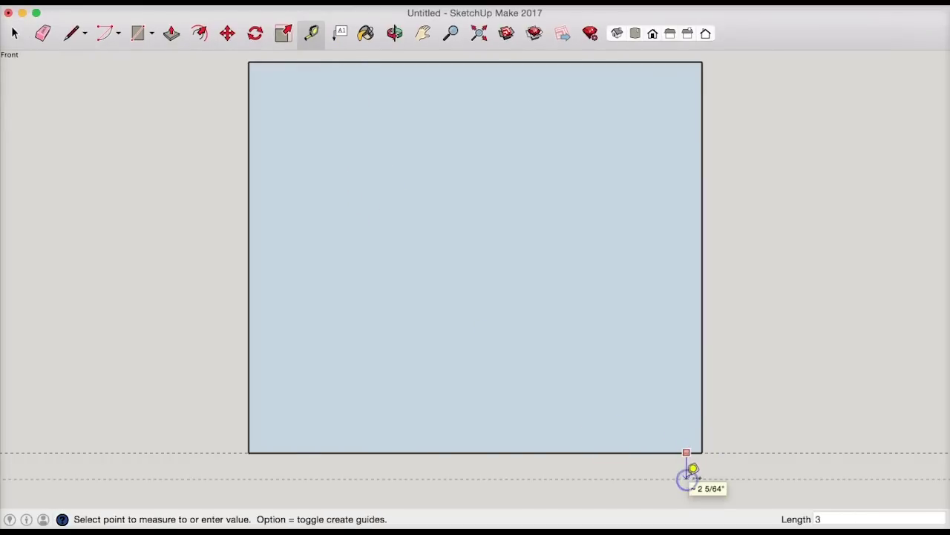
type(".5")
key("Return")
left_click(714, 453)
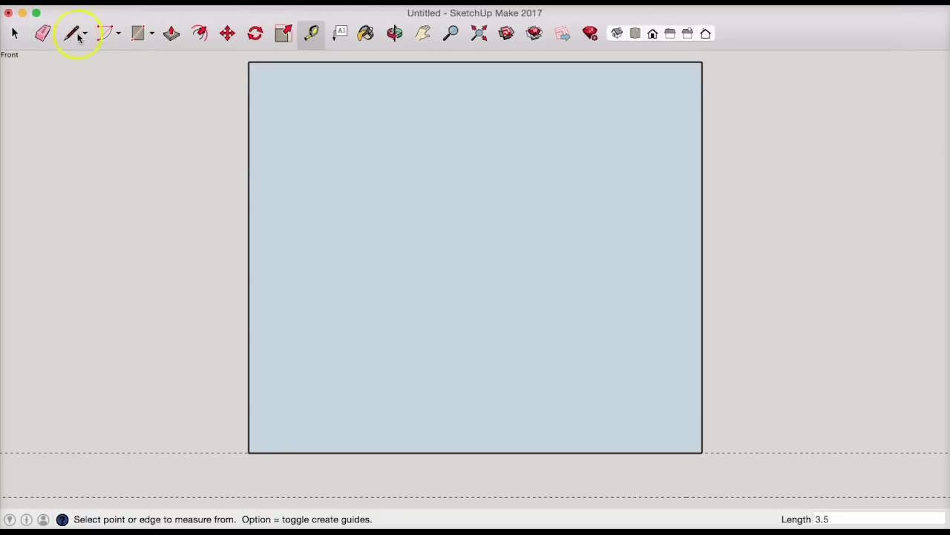
- Place vertical guides 2 inches inside the face's left and right edges for the stiles
left_click(311, 34)
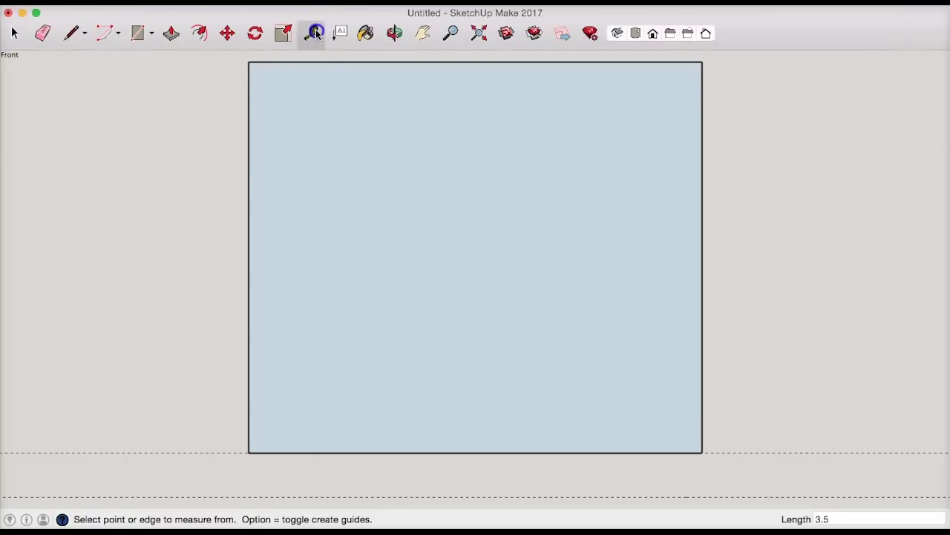
left_click(248, 139)
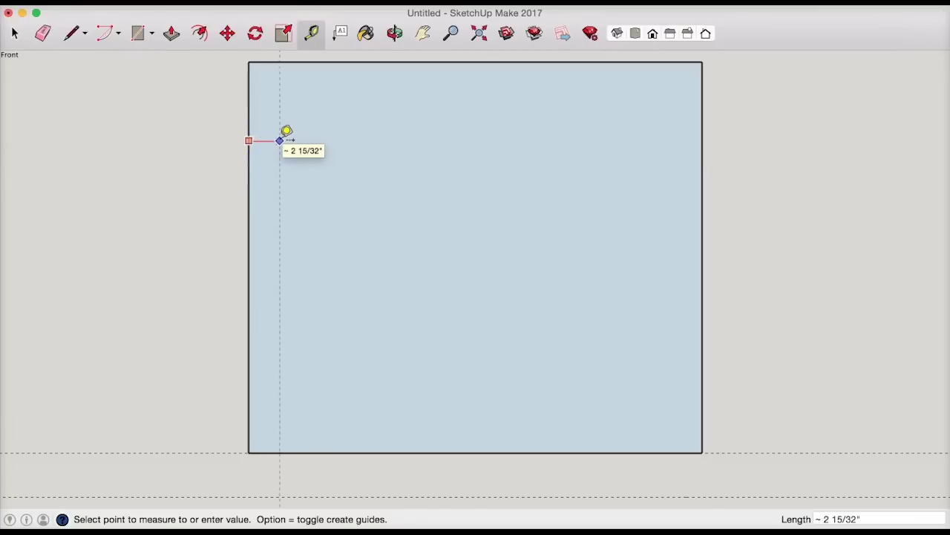
left_click(287, 131)
type("2")
key("Return")
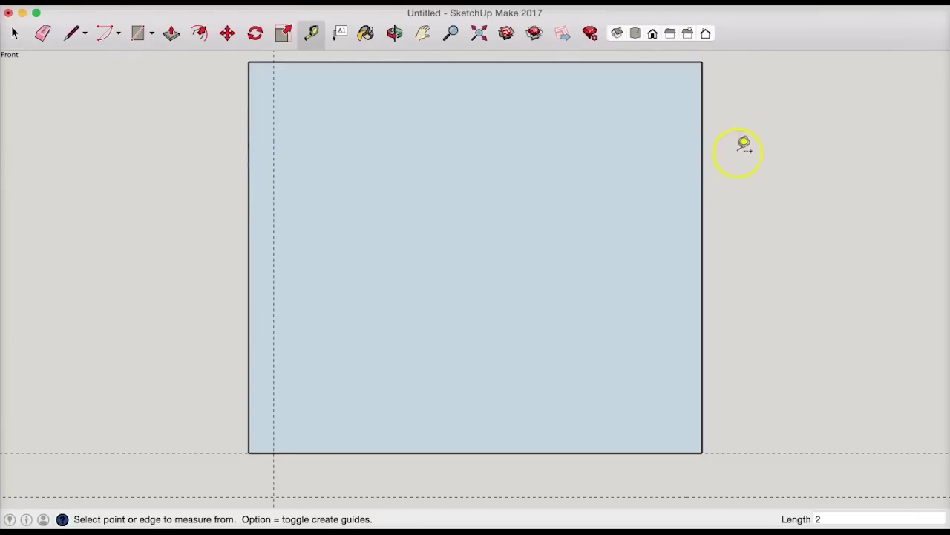
left_click(702, 177)
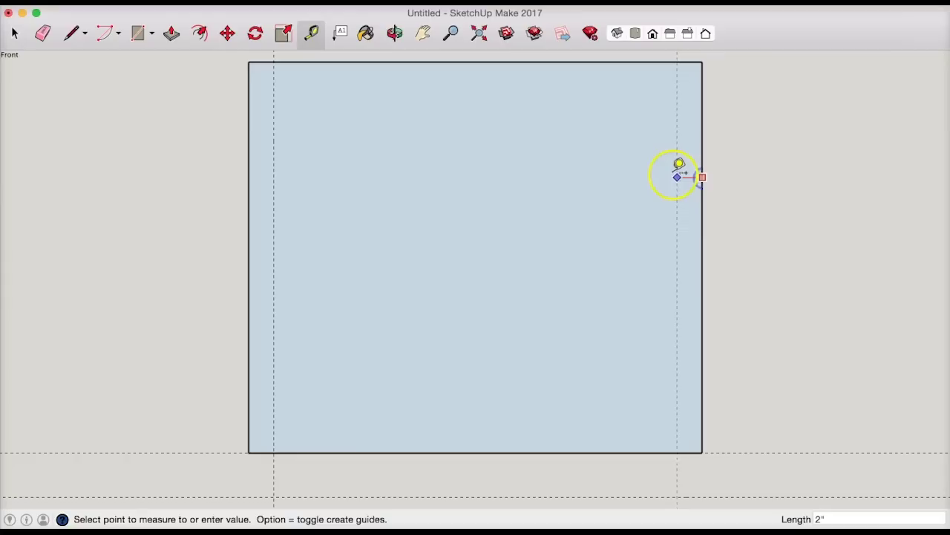
left_click(679, 165)
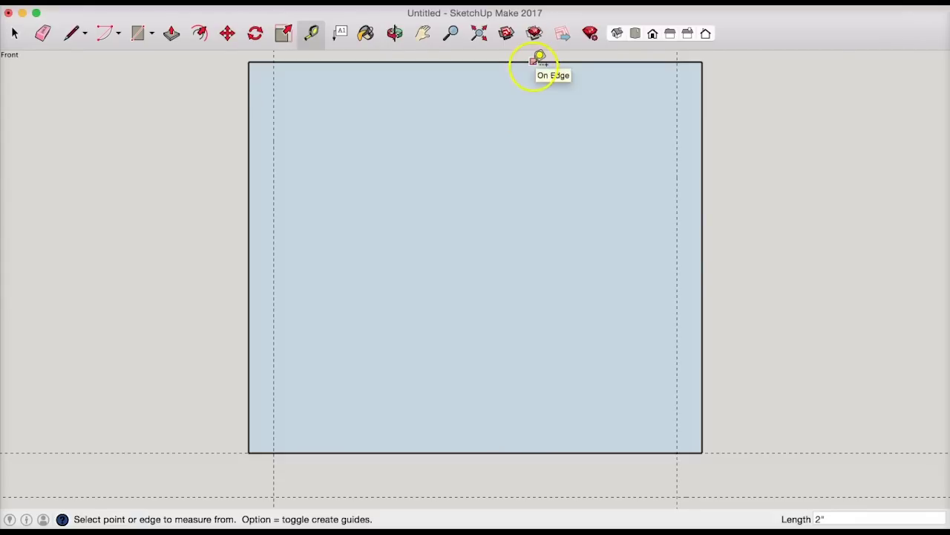
- Place horizontal guides 2 inches inside the face's top and bottom edges for the rails
left_click(393, 63)
left_click(392, 88)
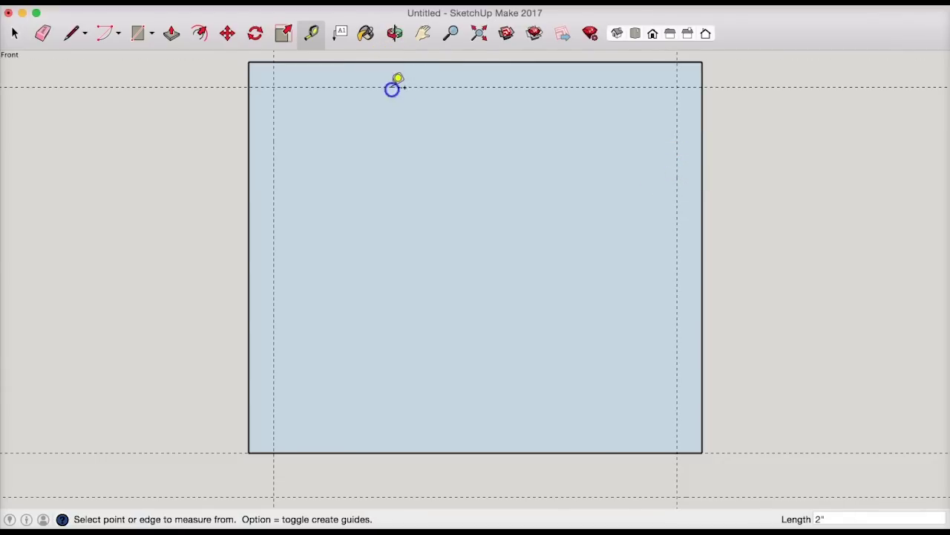
left_click(505, 451)
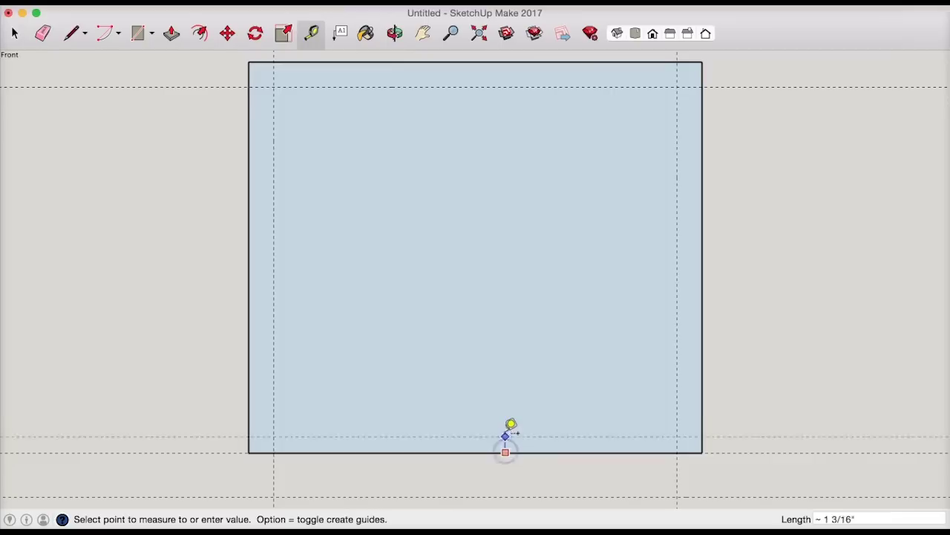
type("2")
key("Return")
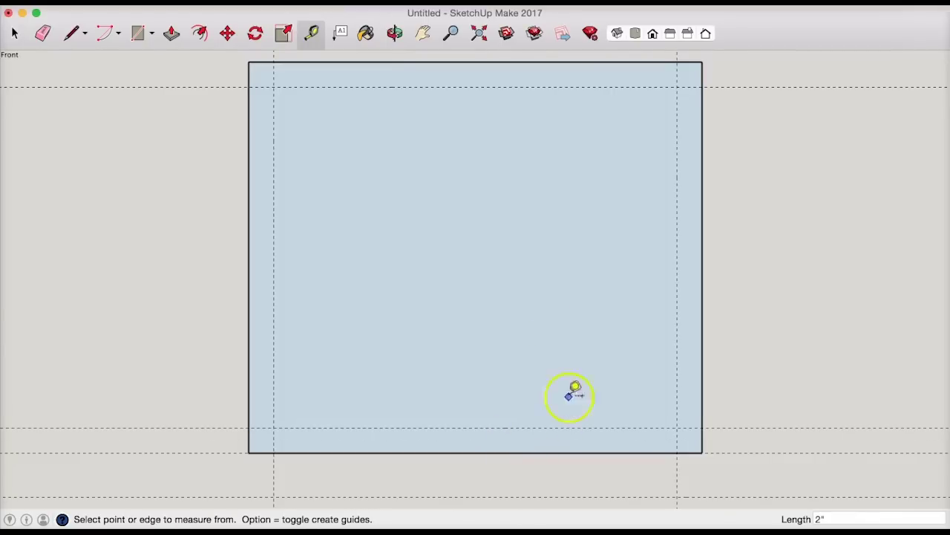
- Place a horizontal guide 5 inches below the top rail guide and another 2 inches below that for the middle rail
left_click(476, 87)
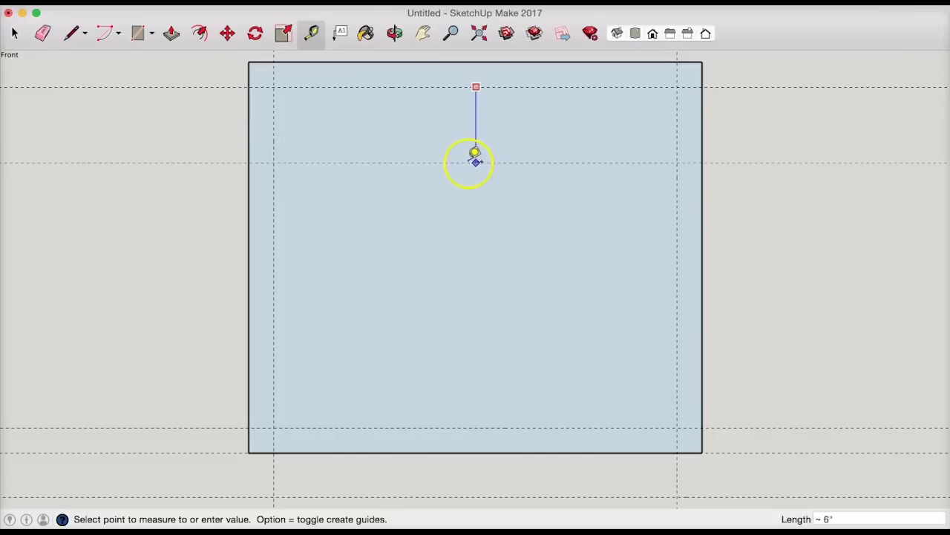
type("5")
key("Return")
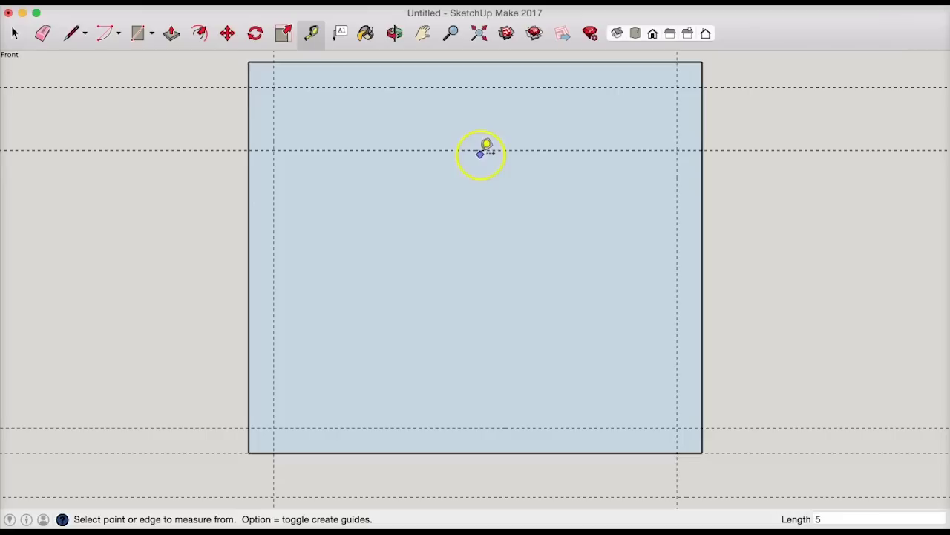
left_click(480, 151)
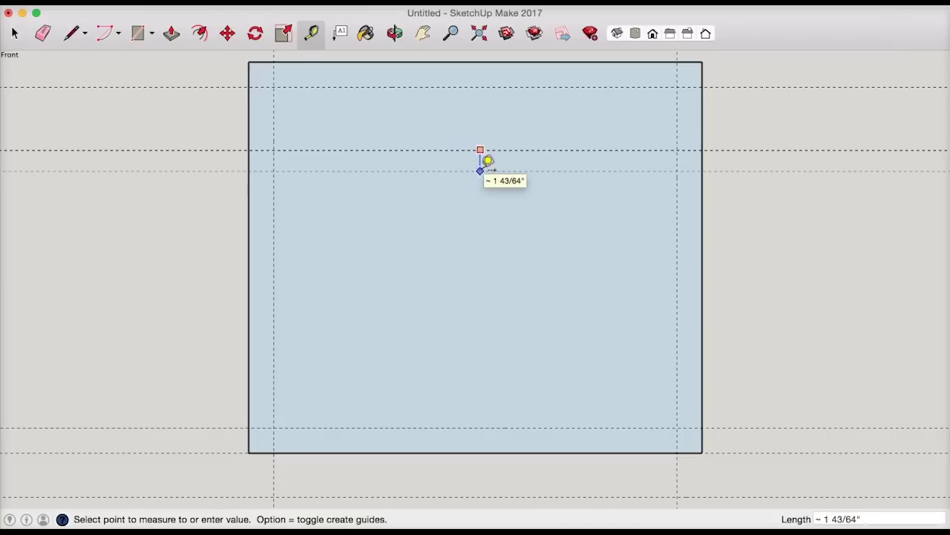
left_click(481, 171)
type("2")
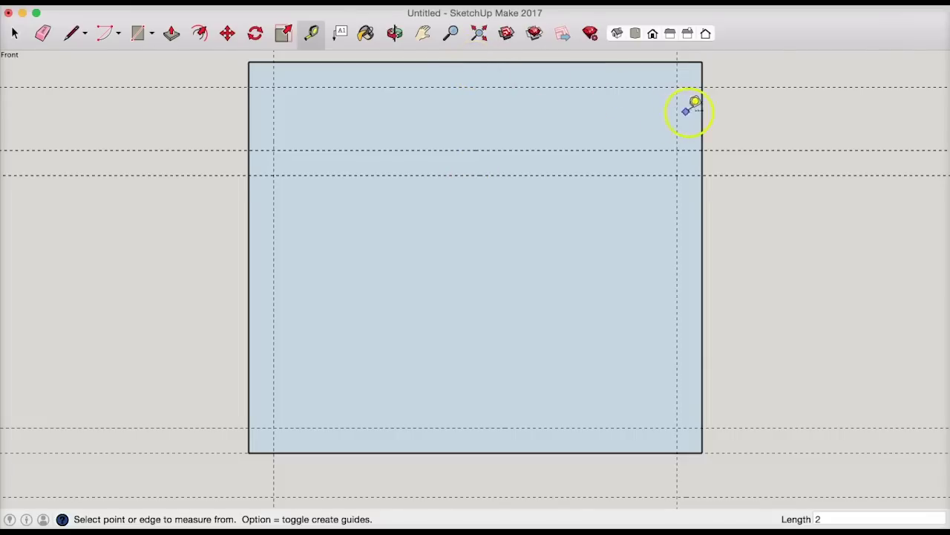
- Place a vertical guide at the top edge's midpoint and guides 1 inch to either side for a 2-inch centre stile
left_click(702, 128)
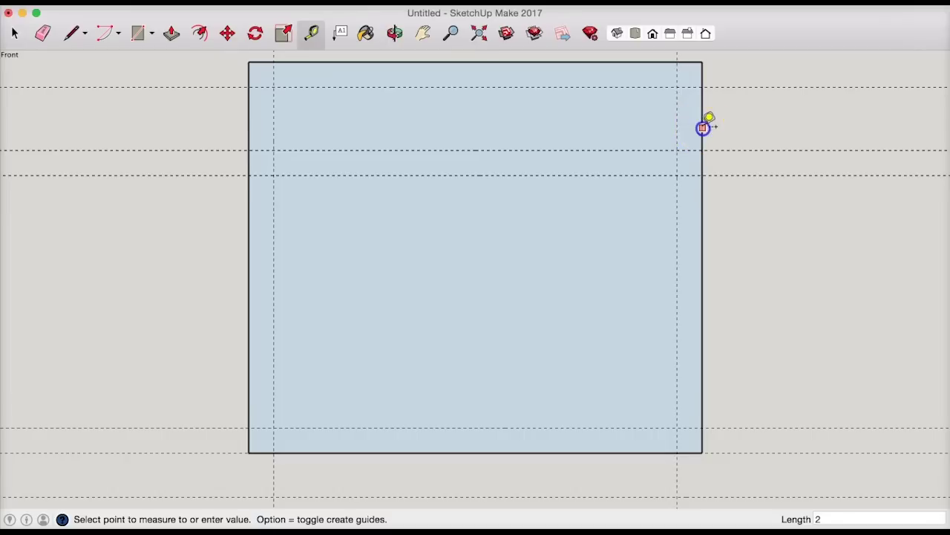
left_click(476, 61)
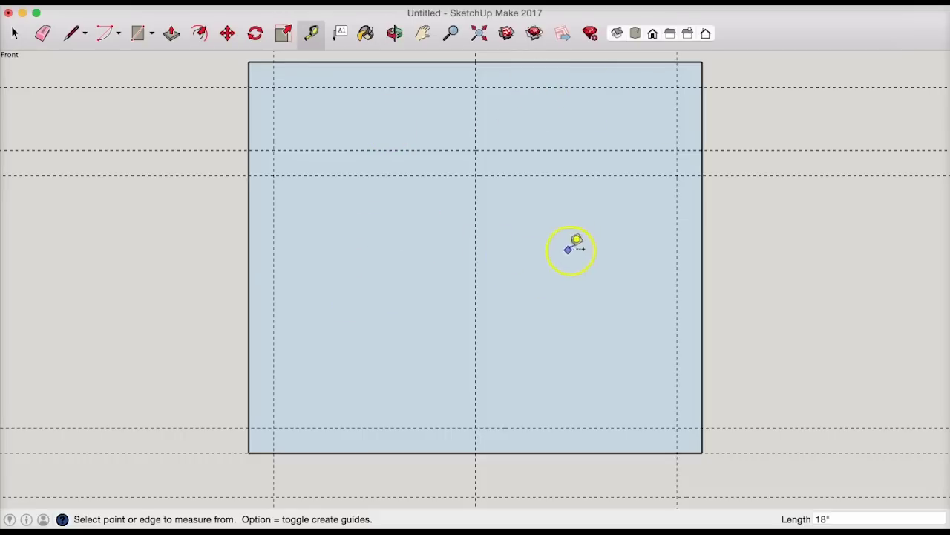
left_click(475, 226)
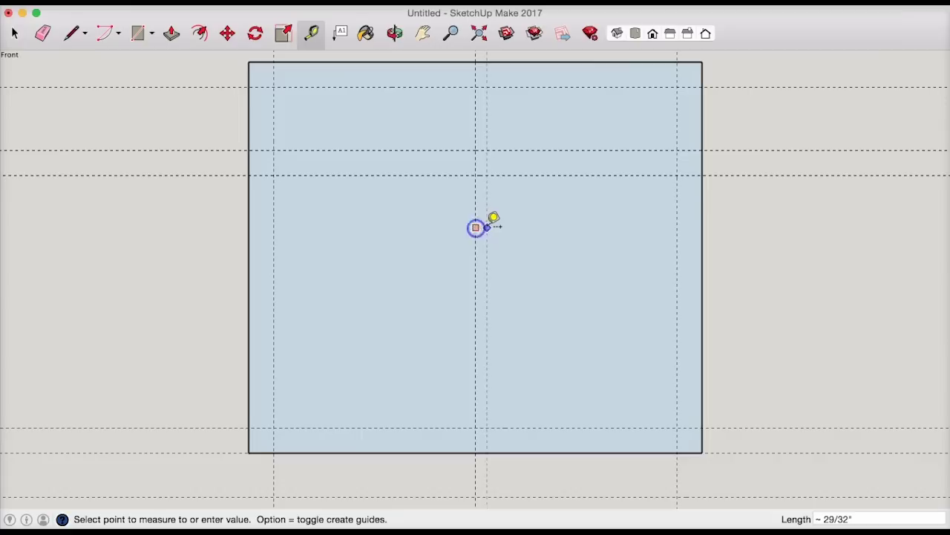
left_click(485, 229)
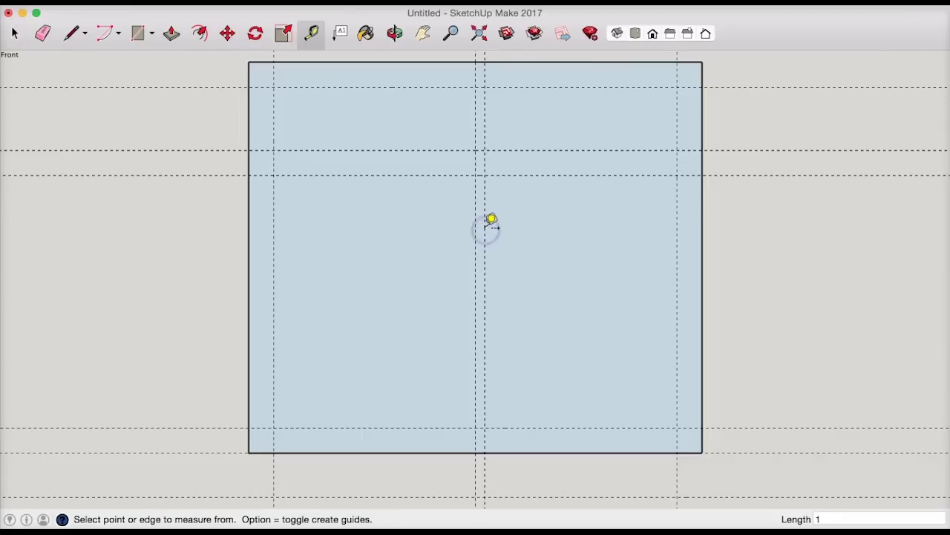
left_click(488, 228)
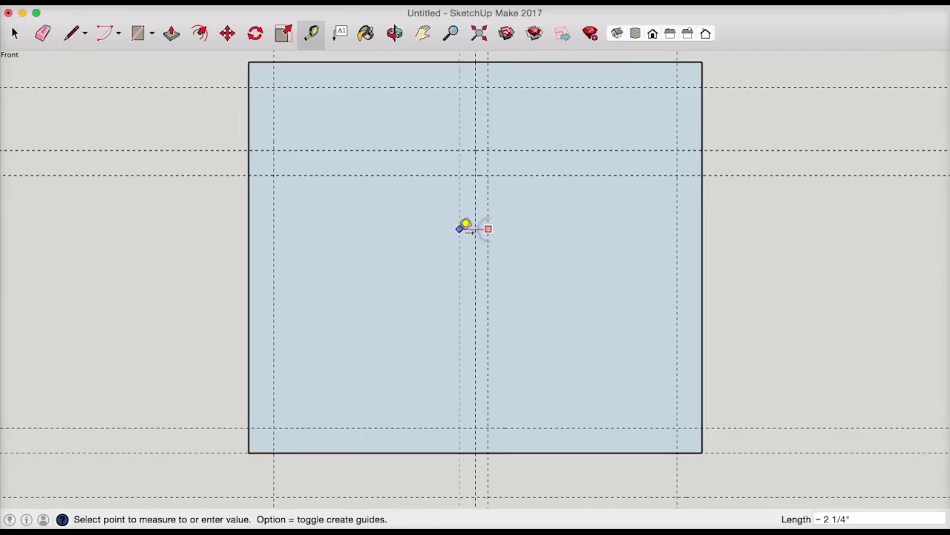
left_click(459, 229)
type("2")
key("Return")
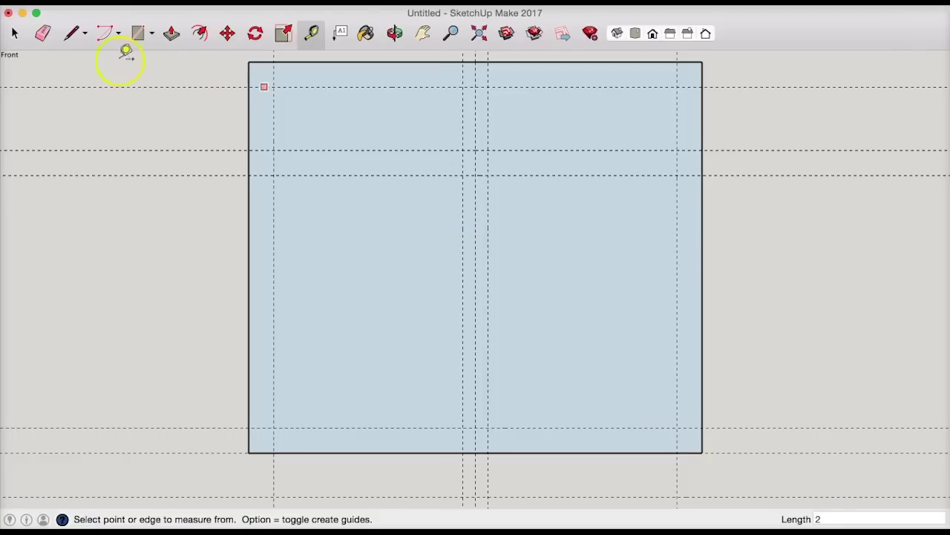
- Delete the vertical guide running through the middle of the centre stile
left_click(13, 34)
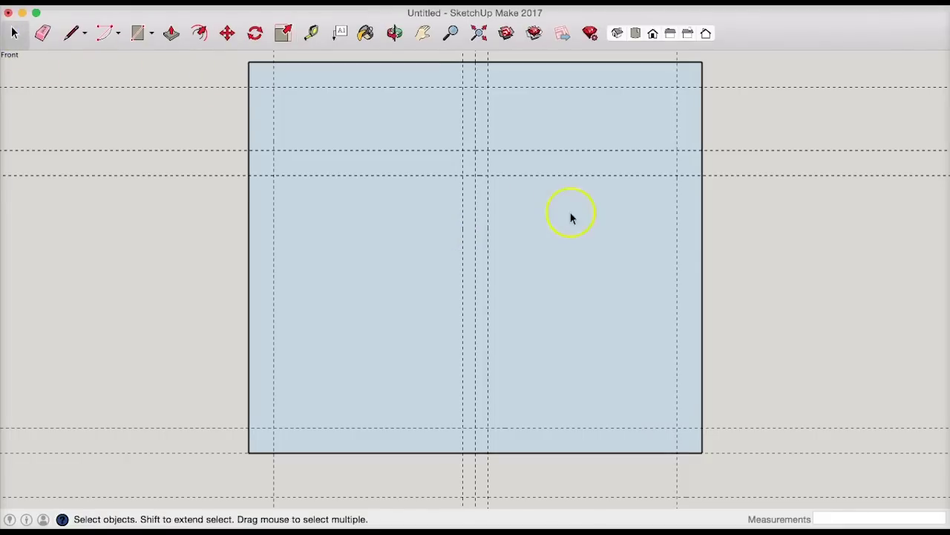
left_click(476, 239)
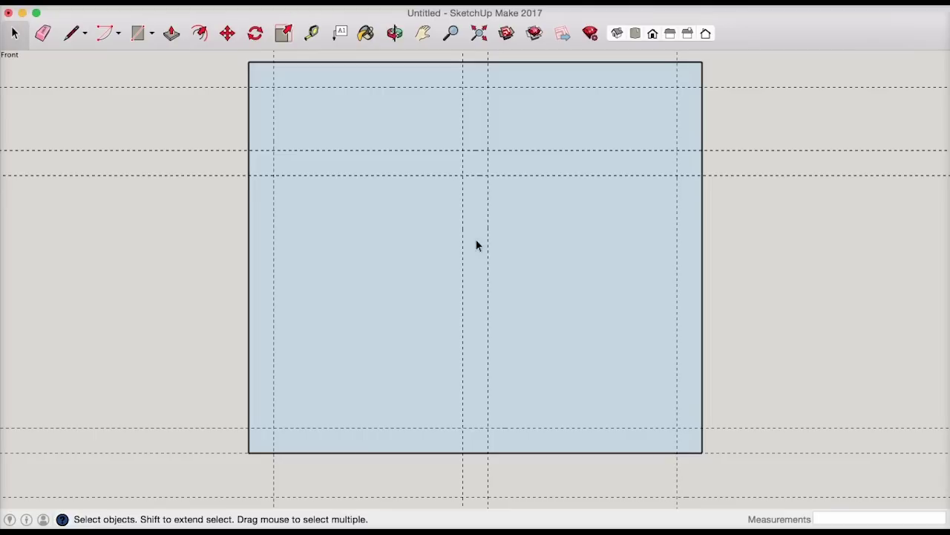
left_click(497, 170)
left_click(487, 136)
- Draw rectangles between the guides for the 32 by 5 inch drawer opening and the two 15 by 20 inch door openings
left_click(139, 37)
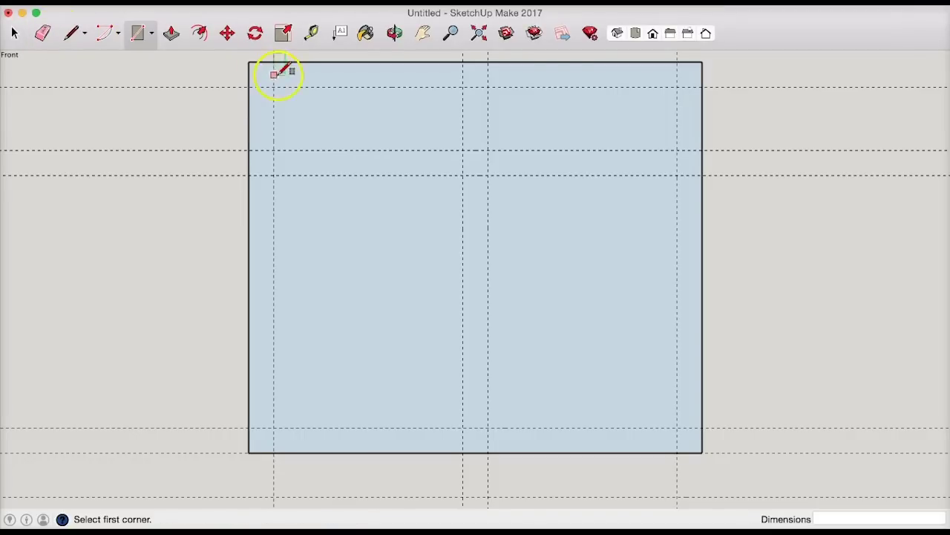
left_click(274, 87)
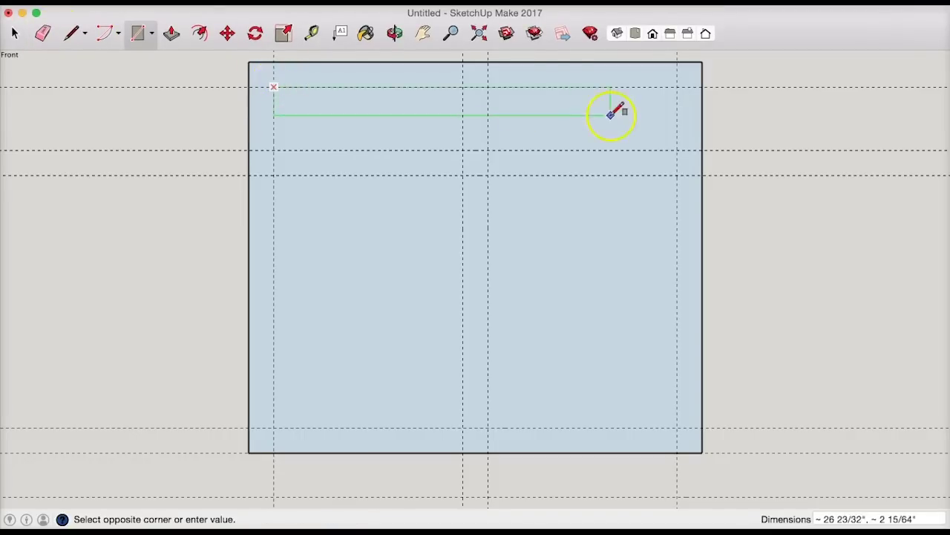
left_click(677, 150)
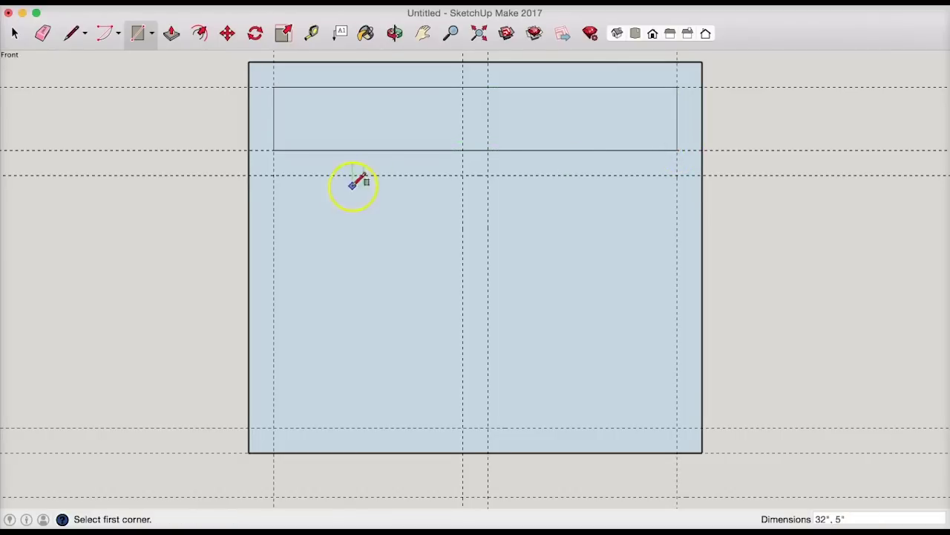
left_click(273, 175)
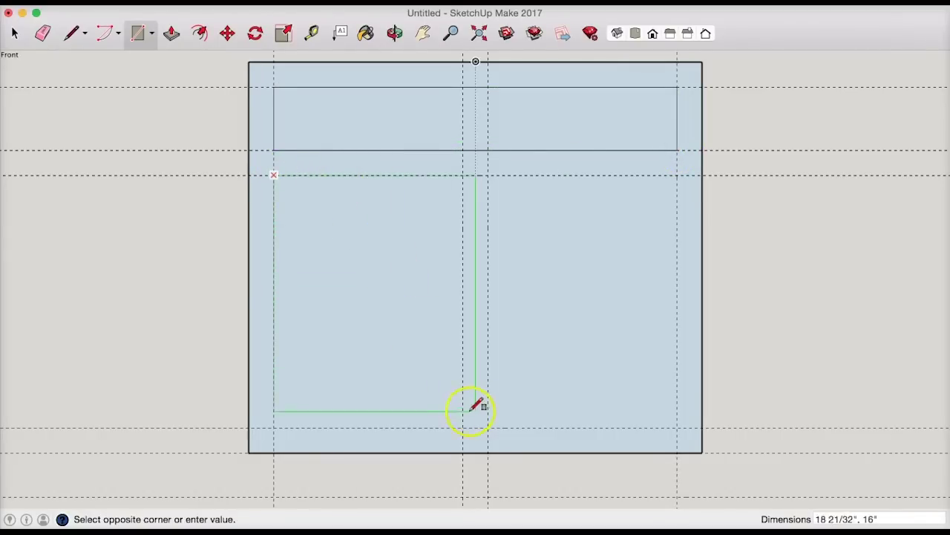
left_click(463, 428)
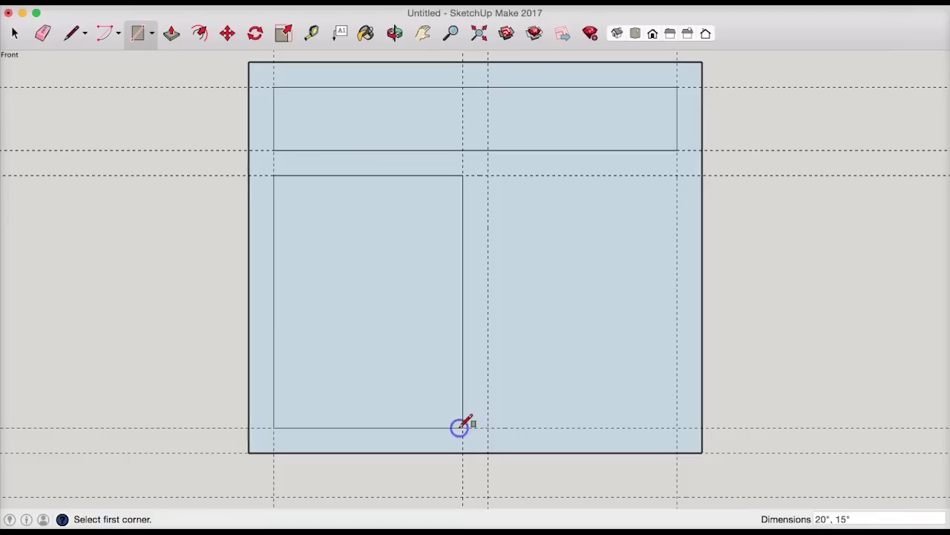
left_click(488, 175)
left_click(677, 427)
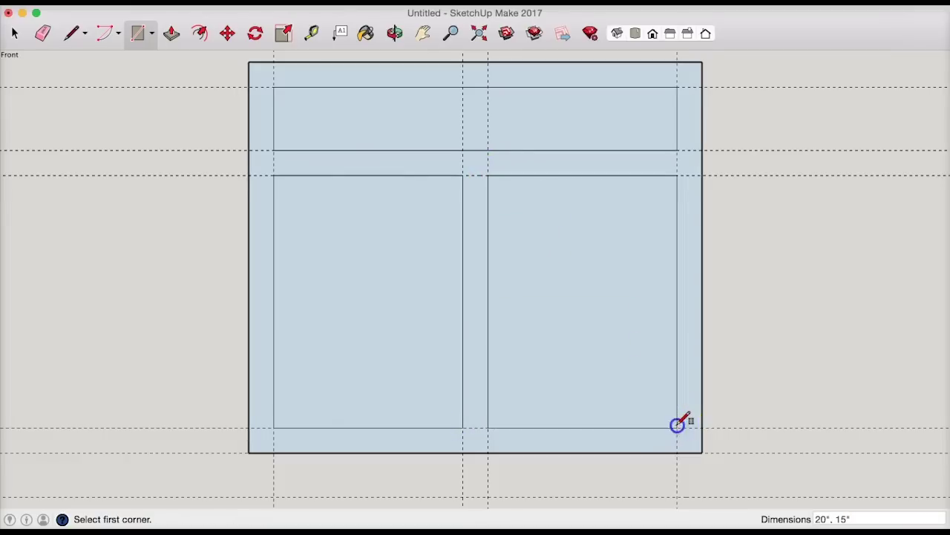
- Draw lines along the left stile's inner edge to separate it from the top, middle and bottom rails
left_click(73, 35)
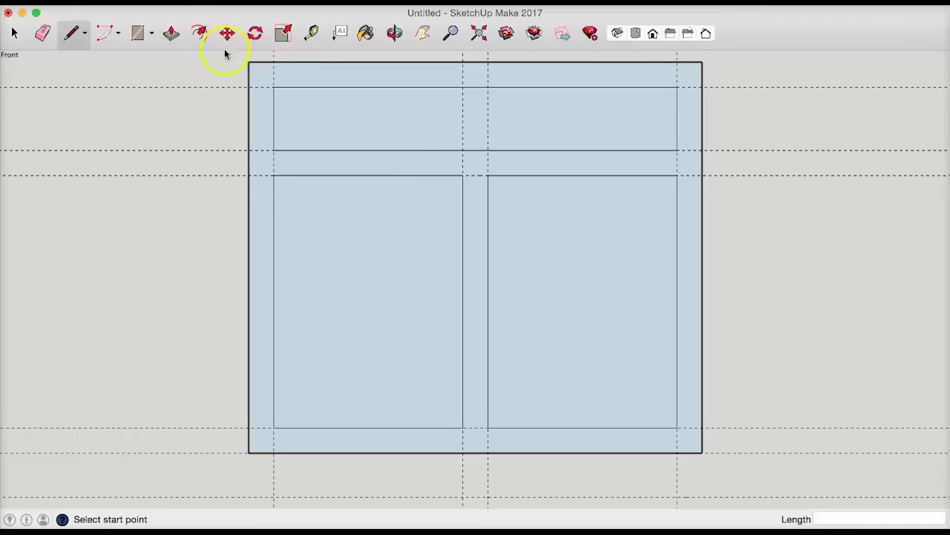
left_click(273, 62)
left_click(273, 86)
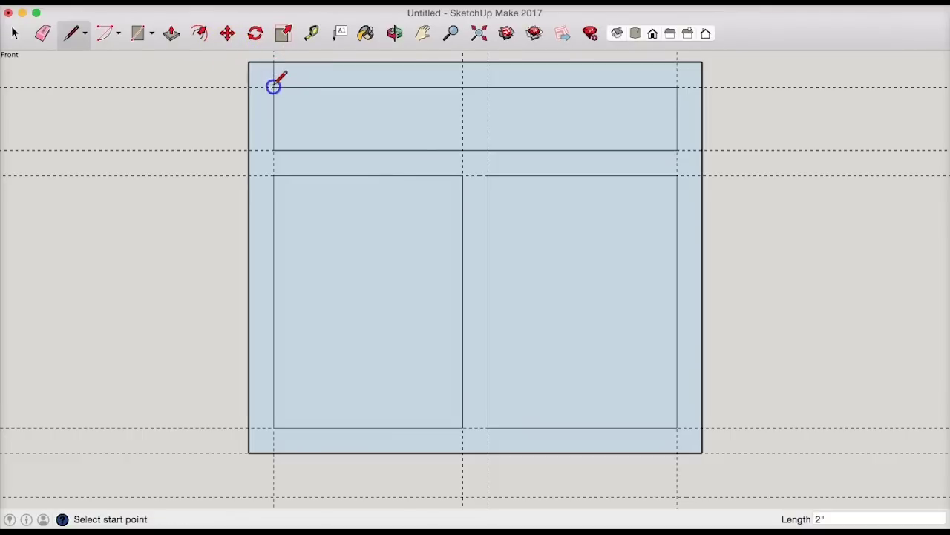
left_click(274, 150)
left_click(274, 175)
left_click(274, 427)
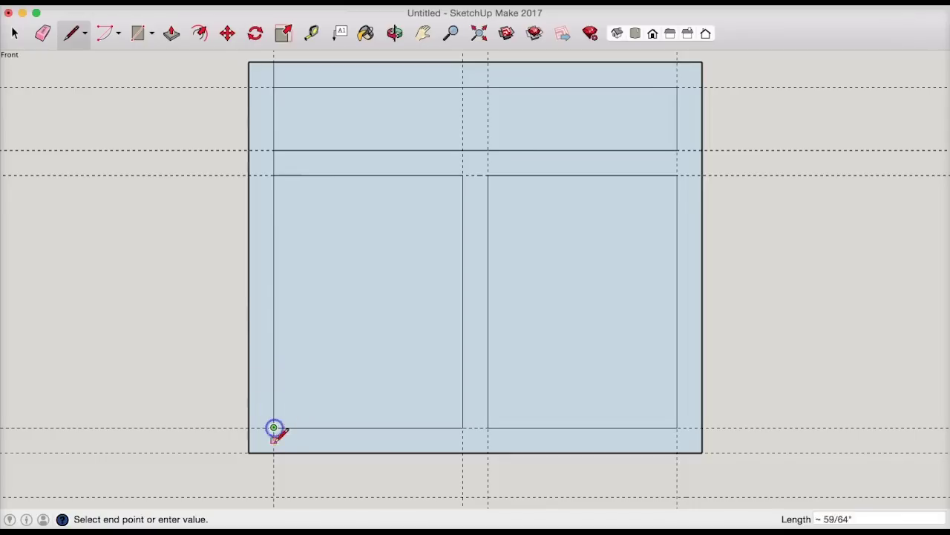
left_click(274, 452)
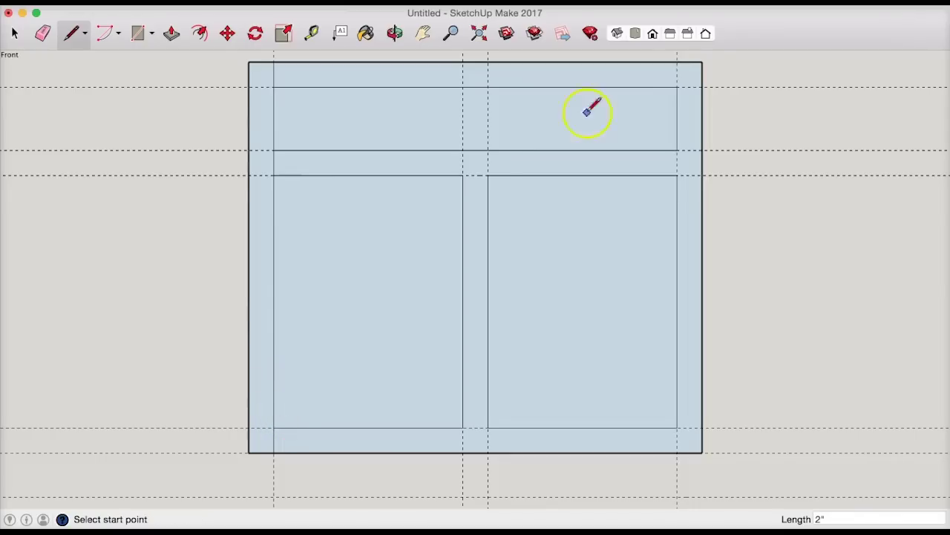
- Draw lines along the right stile's inner edge to separate it from the three rails
left_click(678, 62)
left_click(677, 86)
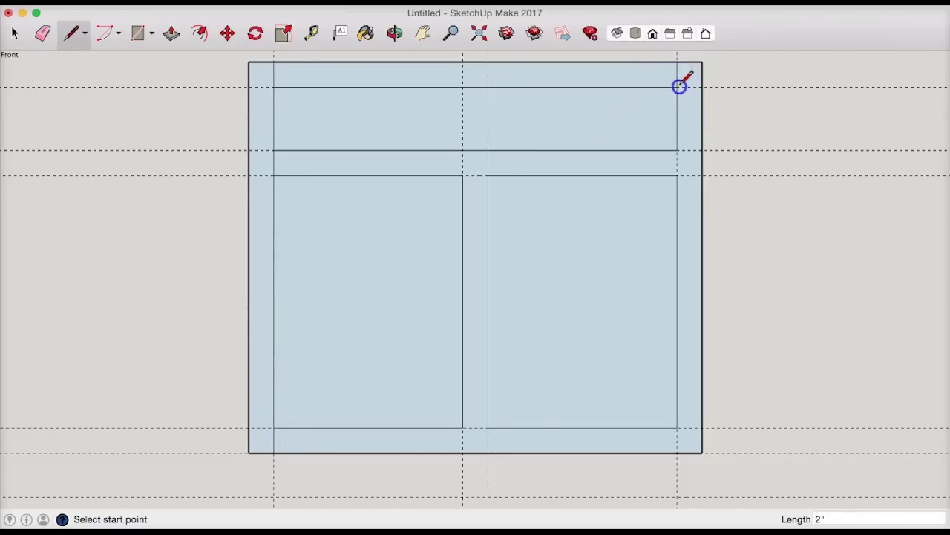
left_click(677, 150)
left_click(677, 175)
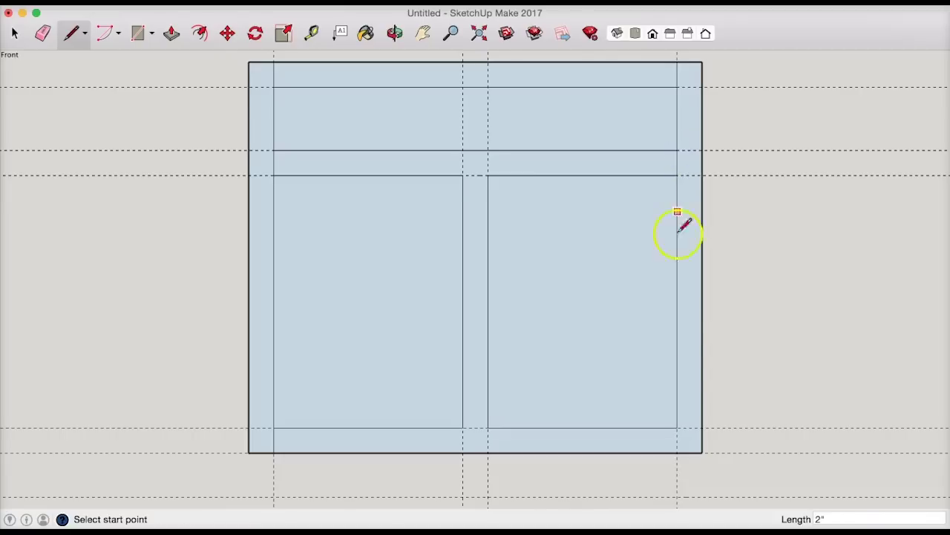
left_click(677, 427)
left_click(677, 453)
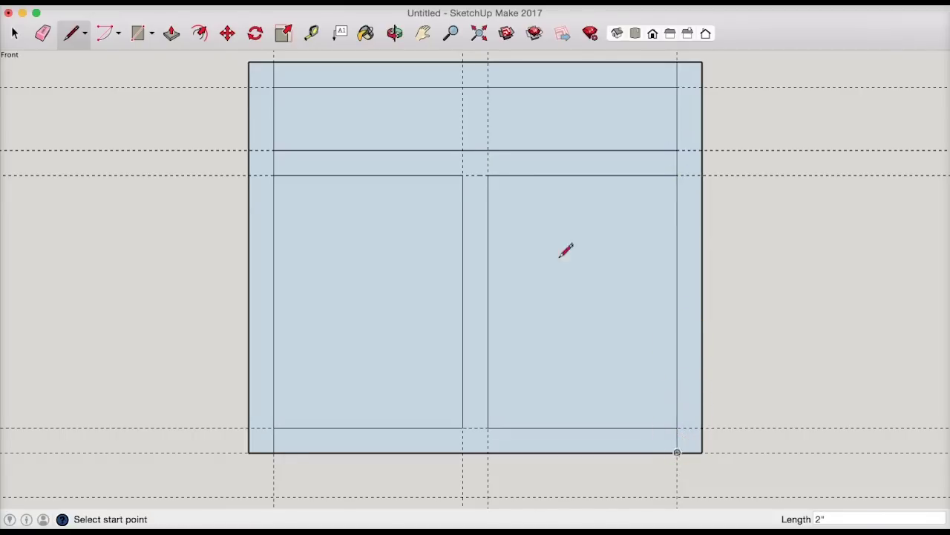
- Draw short lines across both ends of the centre stile to separate it from the middle and bottom rails
left_click(488, 175)
left_click(462, 175)
left_click(488, 426)
left_click(463, 427)
- Delete all the stile and rail guides, keeping only the horizontal guides at the face's bottom edge and the toe kick
left_click(14, 34)
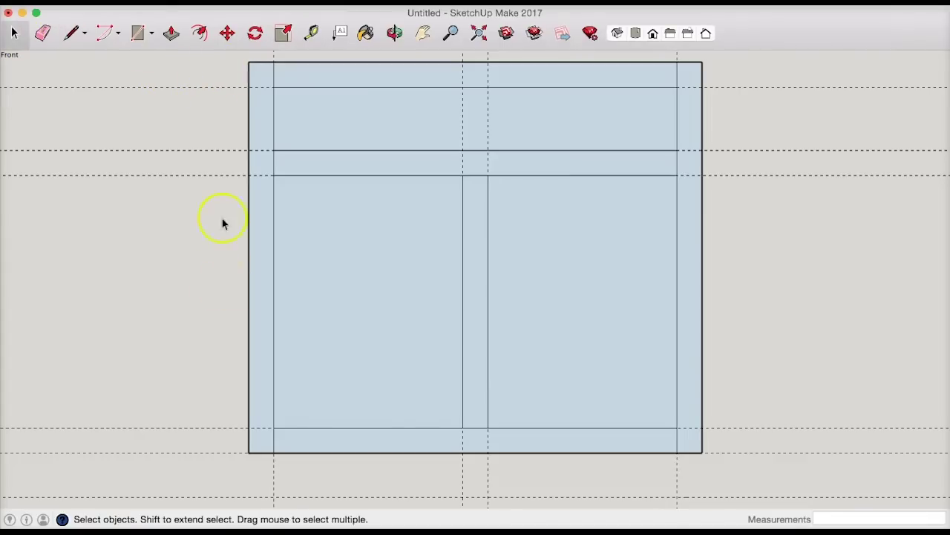
left_click_drag(222, 219, 163, 83)
key("Delete")
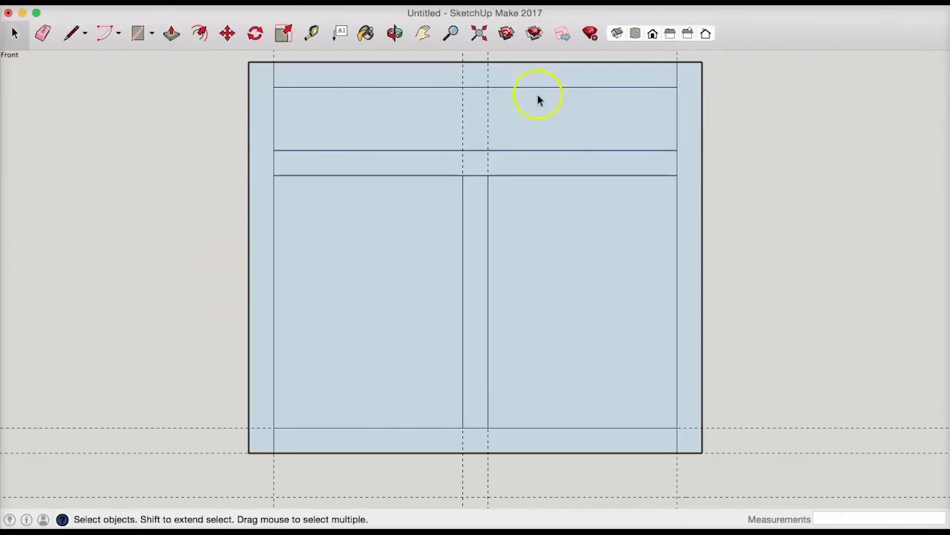
left_click_drag(504, 63, 433, 56)
left_click_drag(794, 440, 781, 406)
key("Delete")
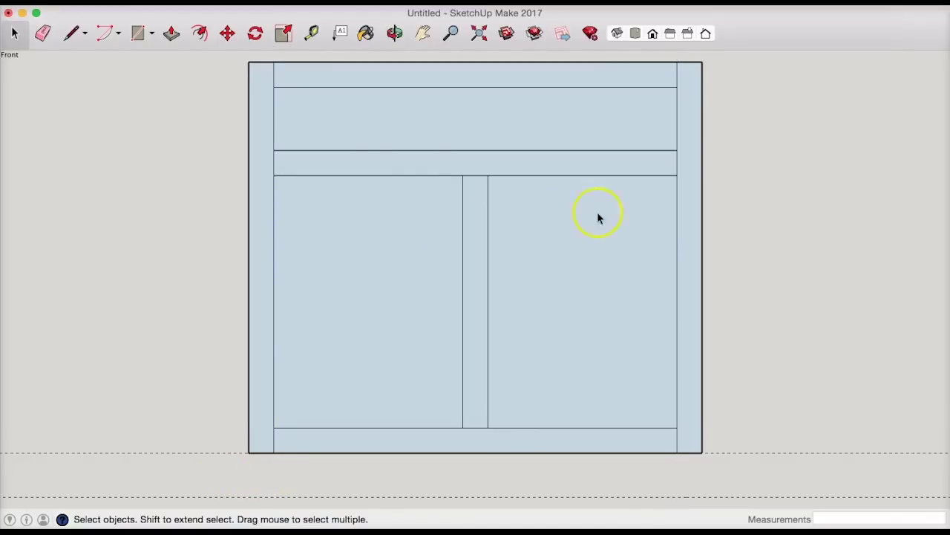
- Delete the faces inside the drawer opening and both door openings
left_click(16, 36)
left_click(363, 131)
key("Delete")
left_click(380, 272)
key("Delete")
left_click(595, 274)
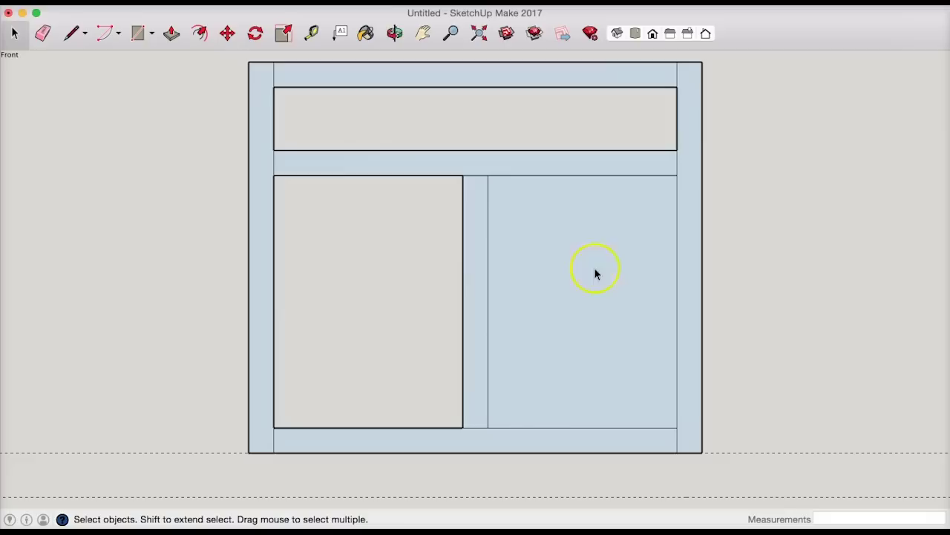
key("Delete")
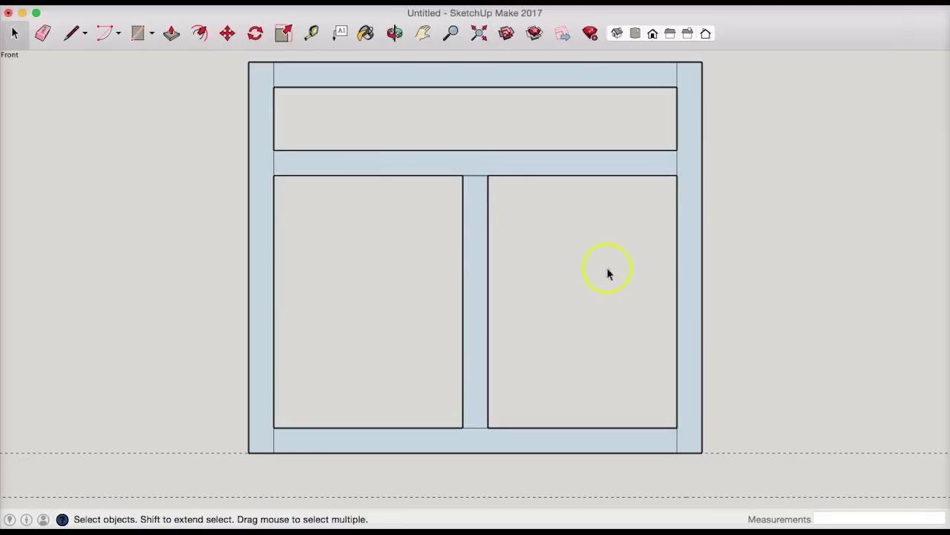
- Extrude the face frame's left stile 3/4 inch from the rear side
left_click(396, 31)
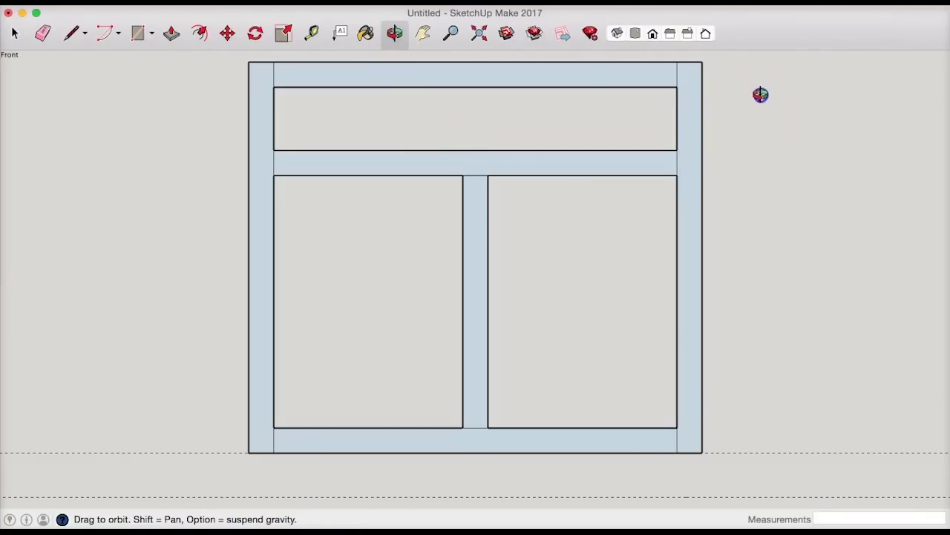
left_click_drag(760, 94, 153, 248)
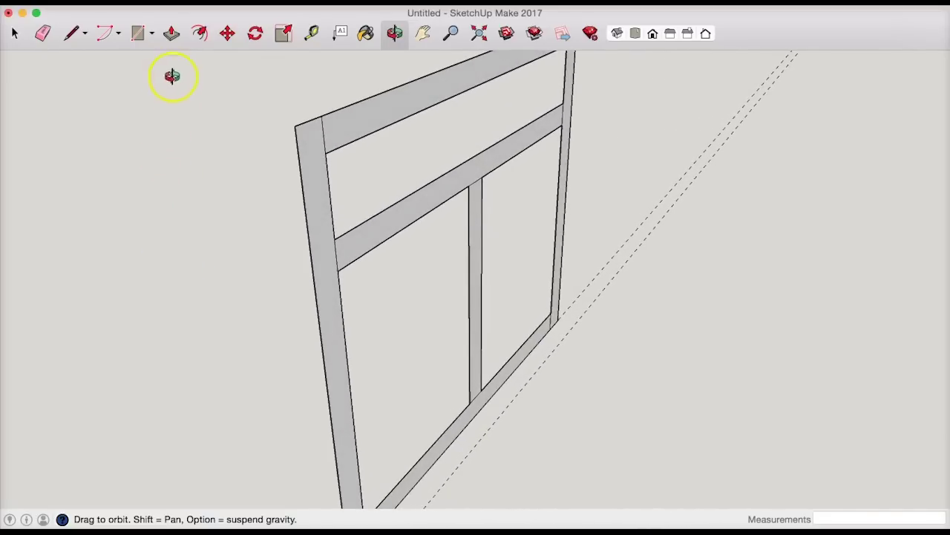
left_click(172, 33)
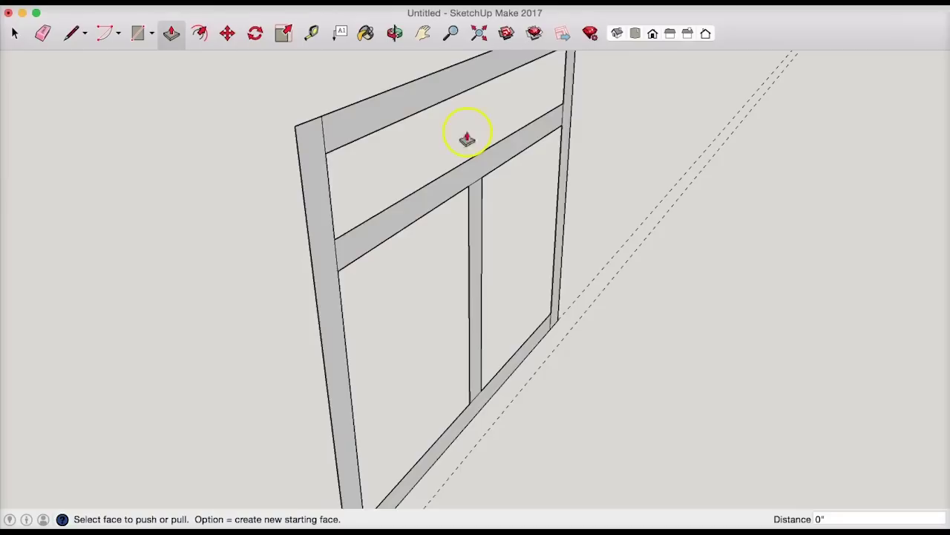
left_click_drag(568, 132, 573, 132)
key("Return")
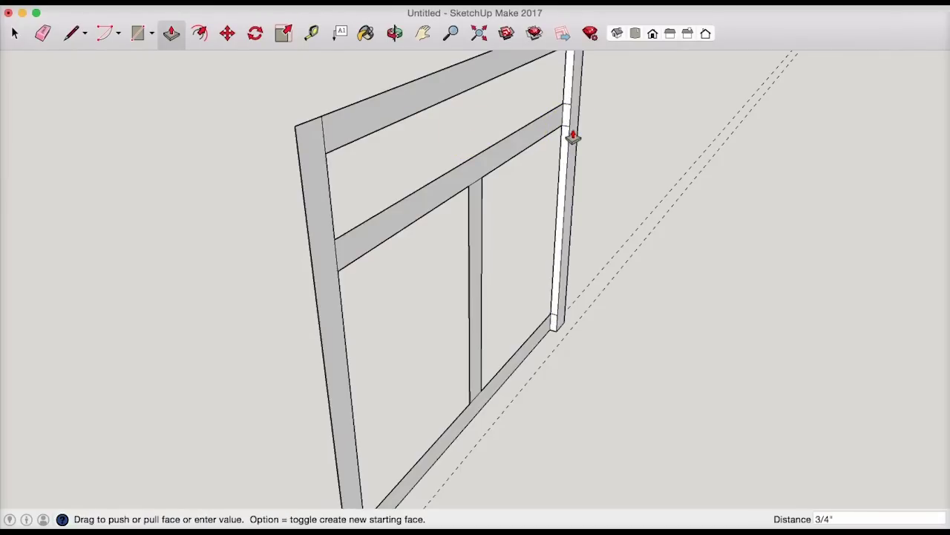
- Extrude the top rail, middle rail and centre stile 3/4 inch to match the extruded stile
double_click(513, 74)
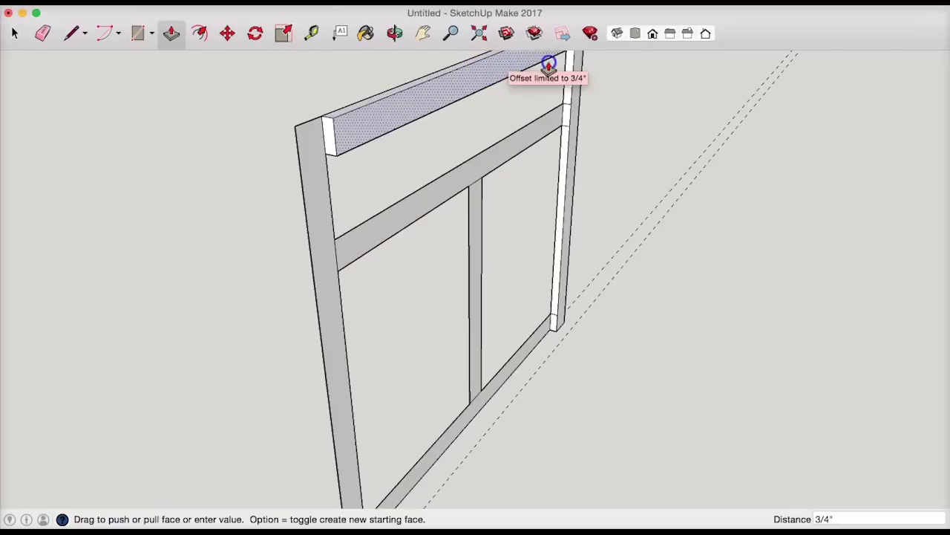
double_click(562, 130)
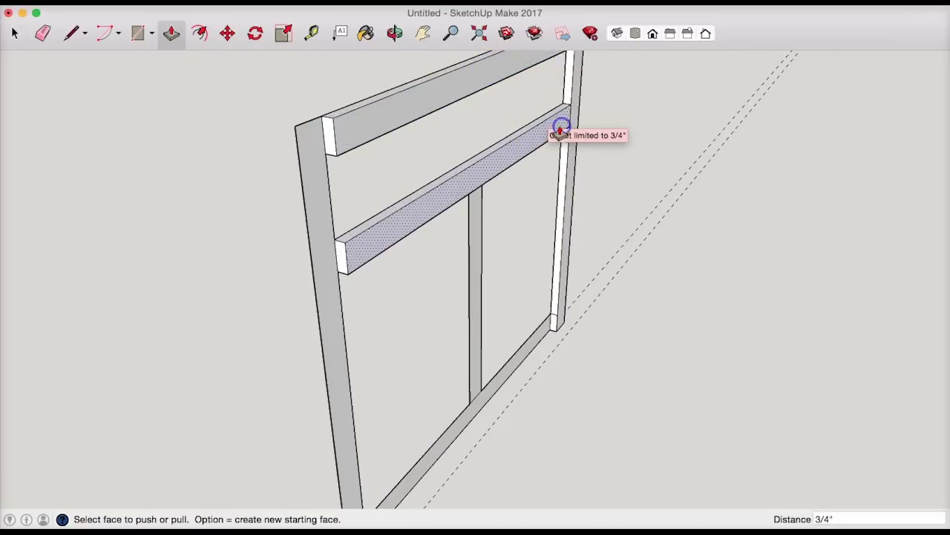
left_click(484, 286)
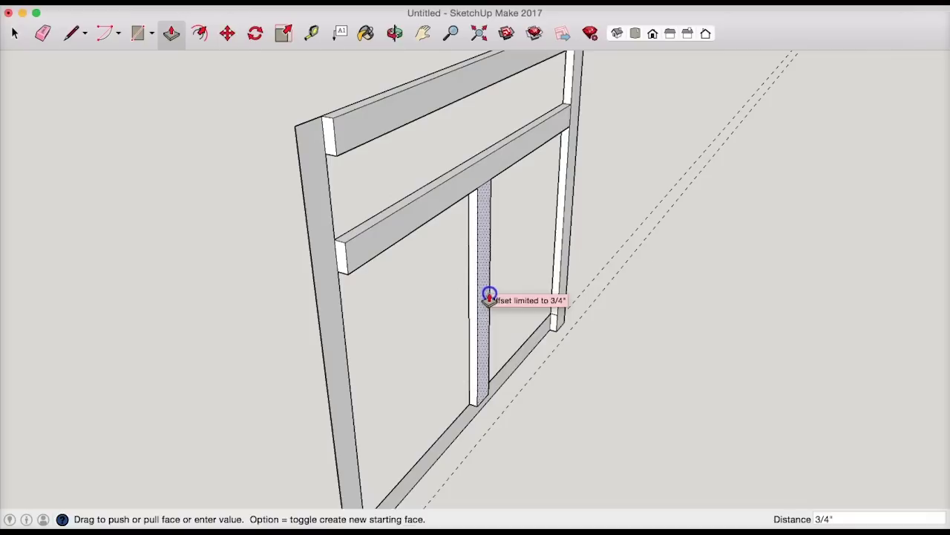
left_click(488, 297)
- Extrude the bottom rail and the right stile 3/4 inch to match the other face frame members
double_click(550, 335)
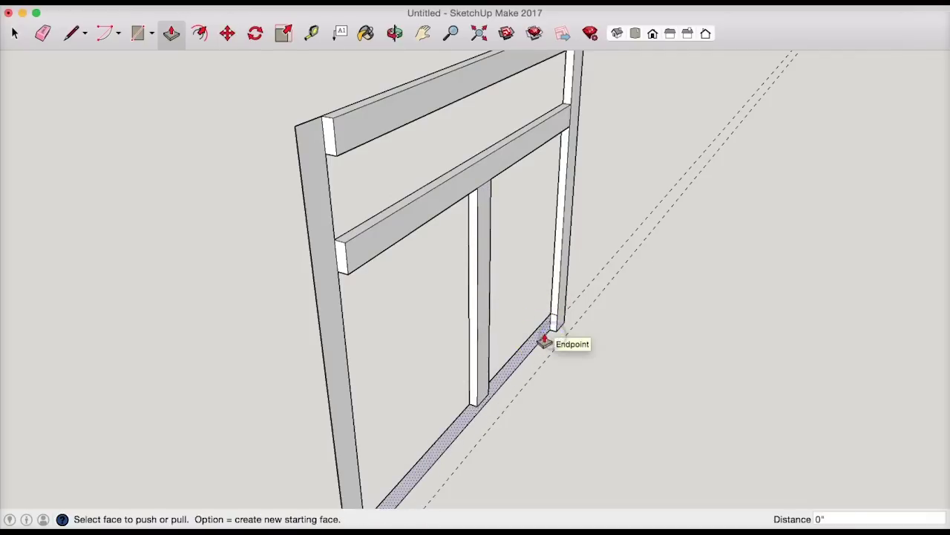
left_click(551, 338)
left_click(553, 337)
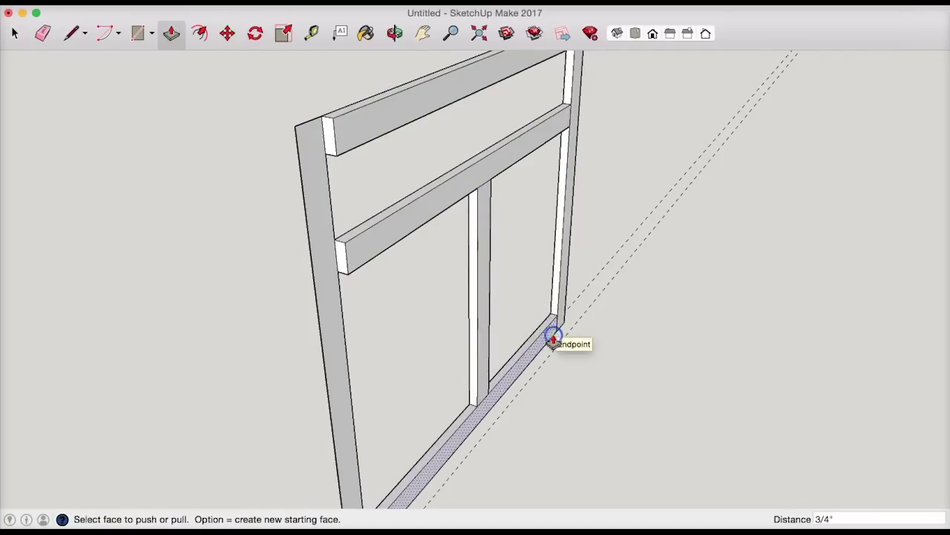
left_click(335, 314)
left_click(345, 314)
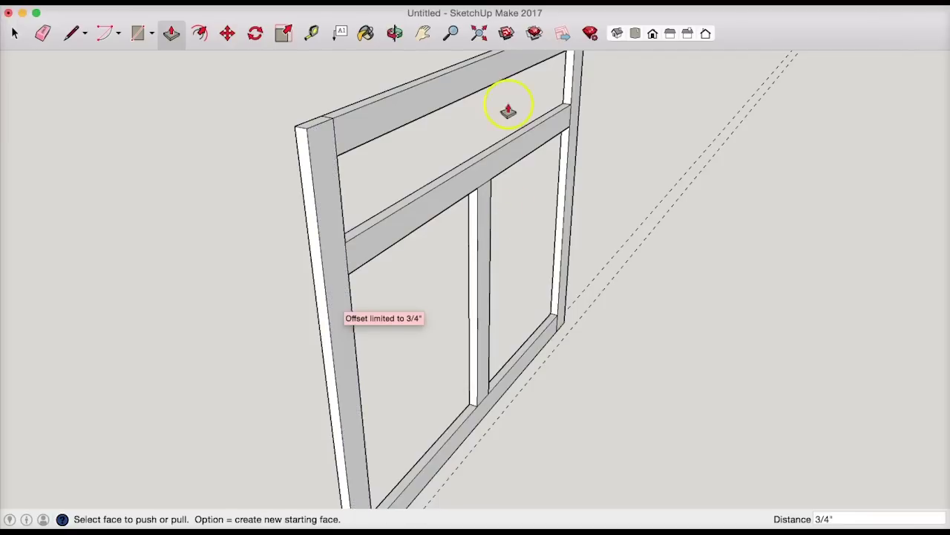
- Try to draw a line on the frame's front side from the upper joint of the left stile and top rail
left_click(394, 33)
left_click_drag(403, 136, 927, 186)
left_click(71, 33)
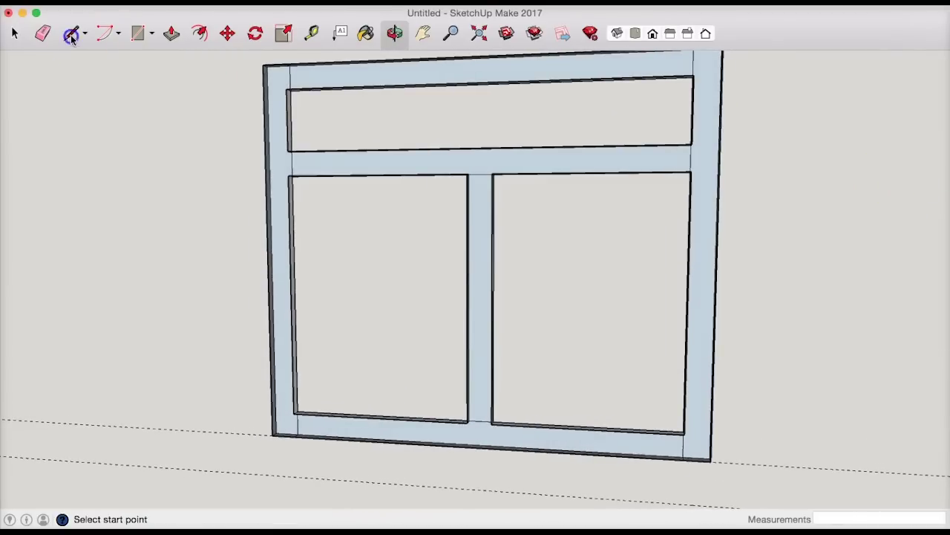
left_click(289, 66)
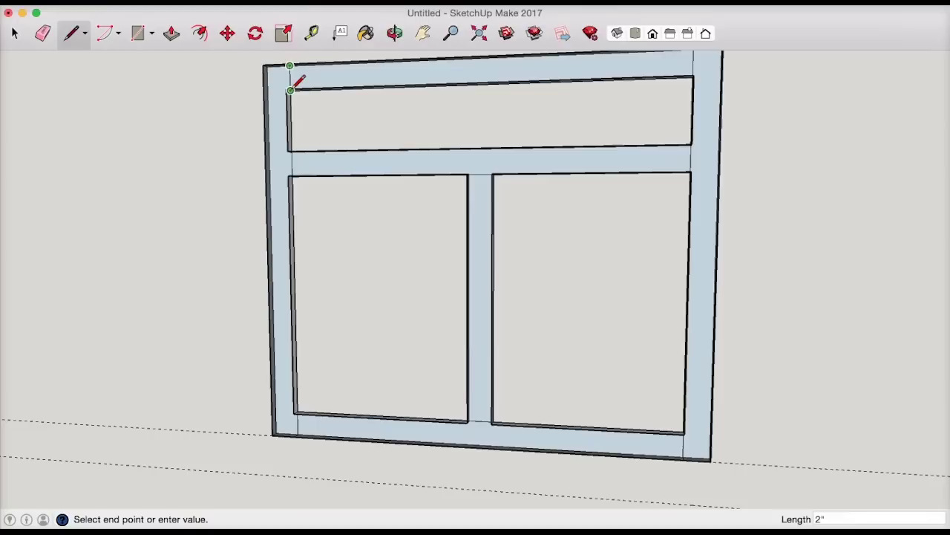
left_click(324, 61)
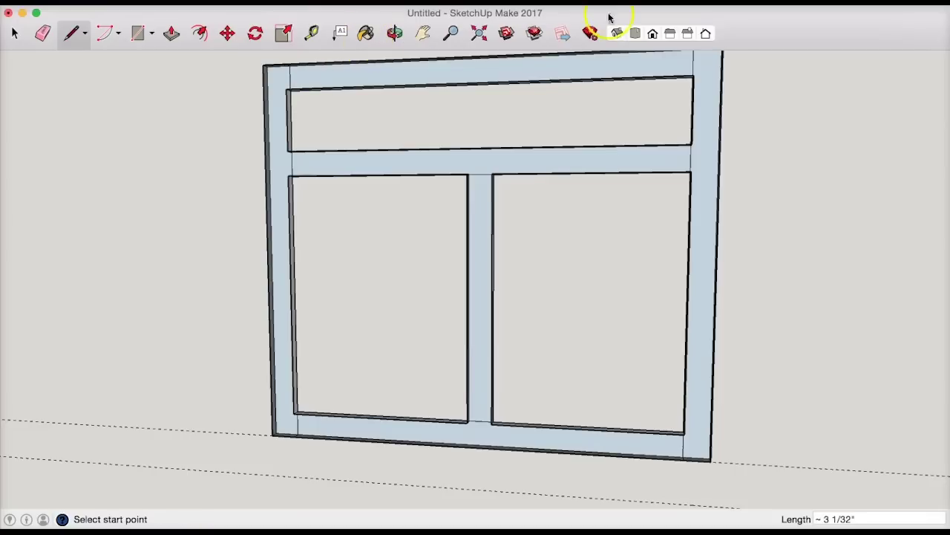
- In the front view, draw 2-inch lines across the top rail's left end and both ends of the middle rail
left_click(652, 34)
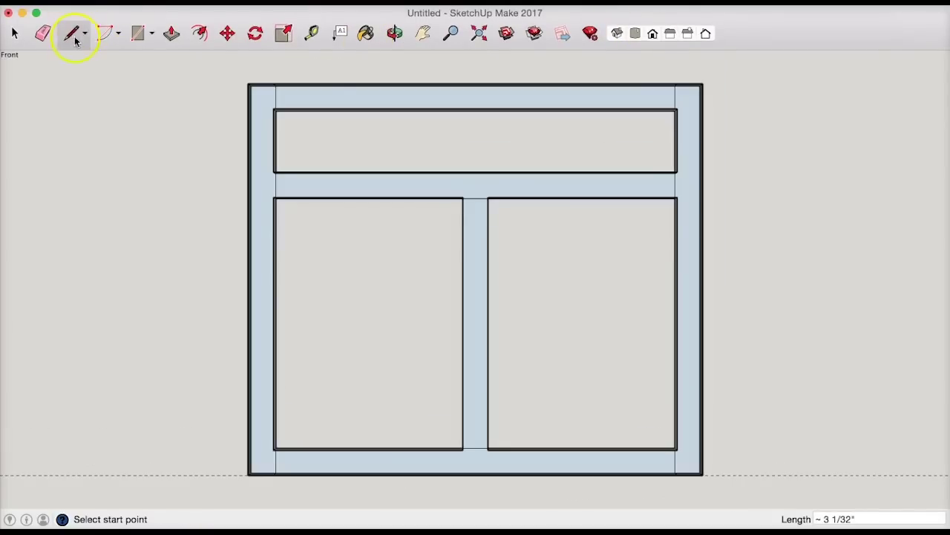
left_click(274, 83)
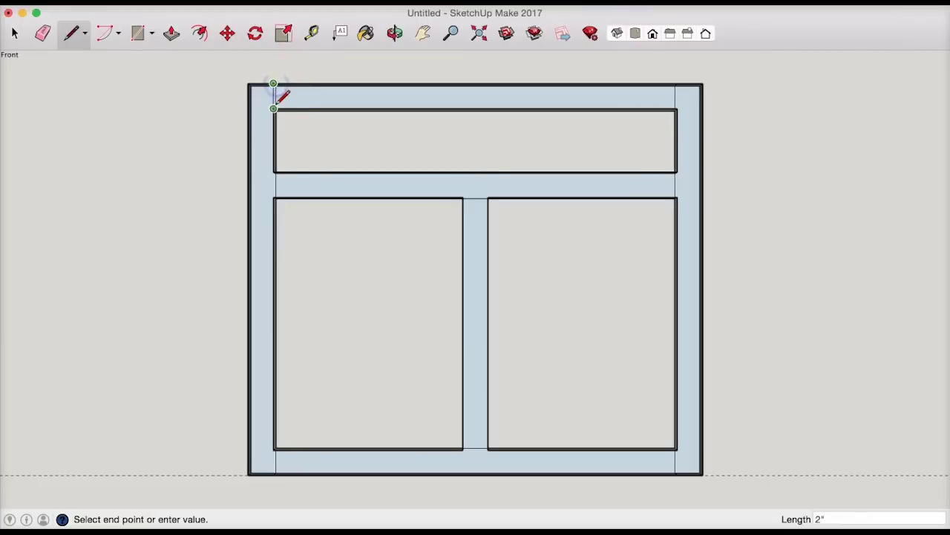
left_click(274, 109)
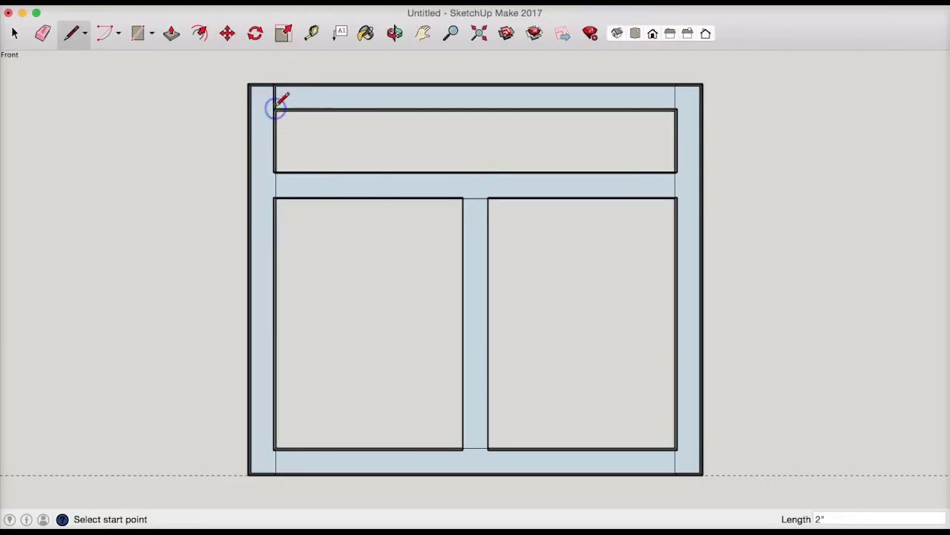
left_click(275, 172)
left_click(275, 198)
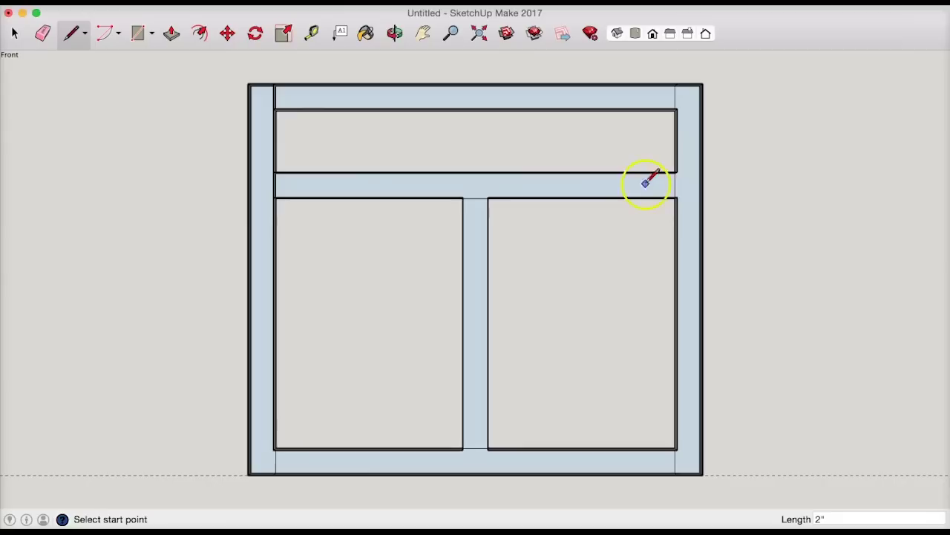
left_click(677, 172)
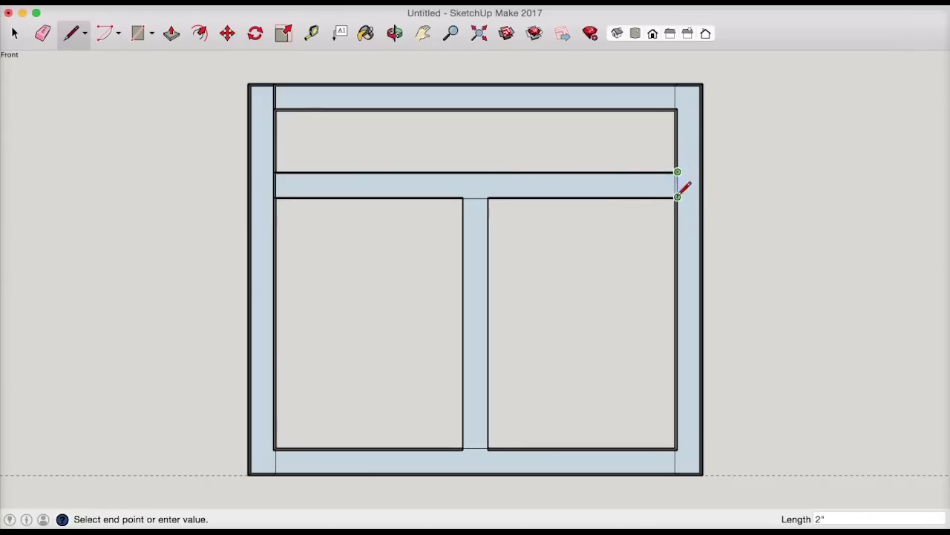
left_click(677, 197)
- Draw lines across the centre stile where it meets the middle rail and the bottom rail
left_click(463, 197)
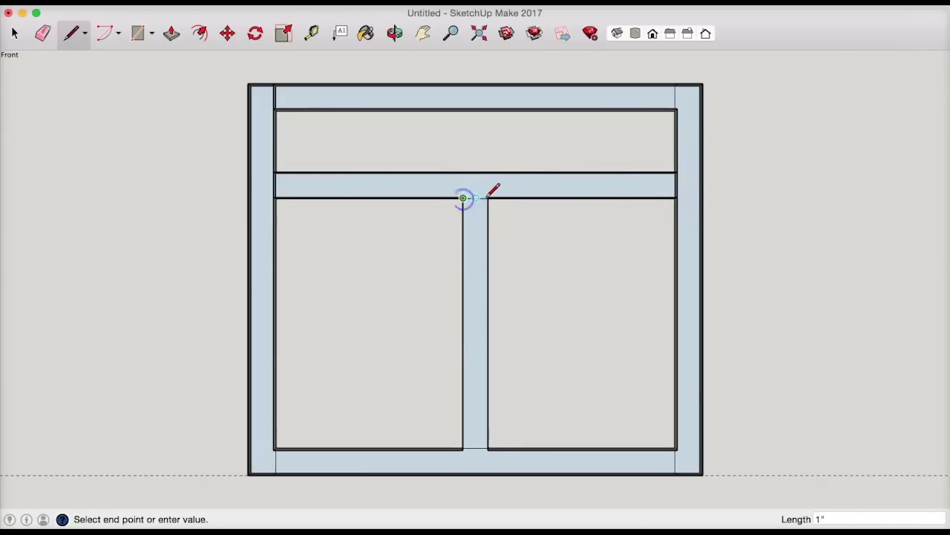
left_click(489, 198)
left_click(478, 409)
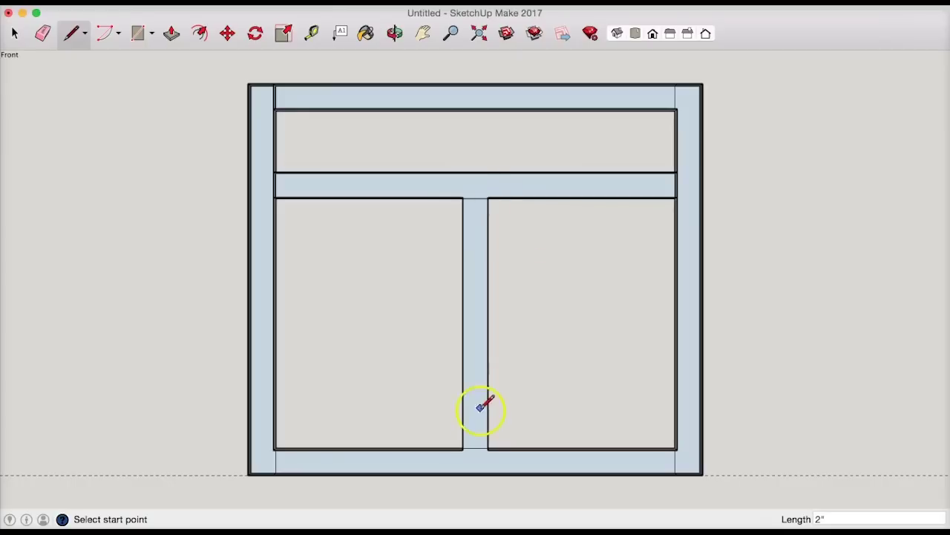
left_click(463, 449)
left_click(489, 449)
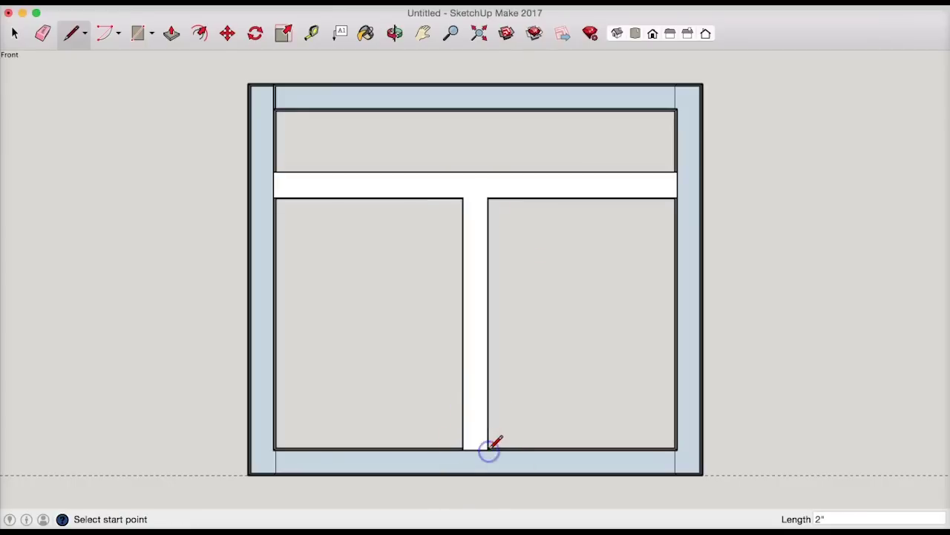
- Draw 2-inch lines across the bottom rail's left end and the top rail's right end
left_click(277, 447)
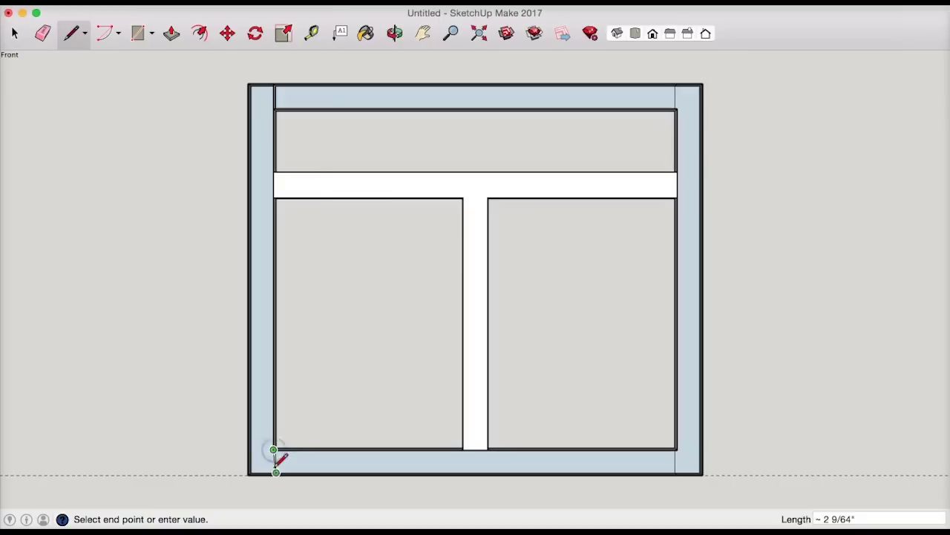
left_click(274, 474)
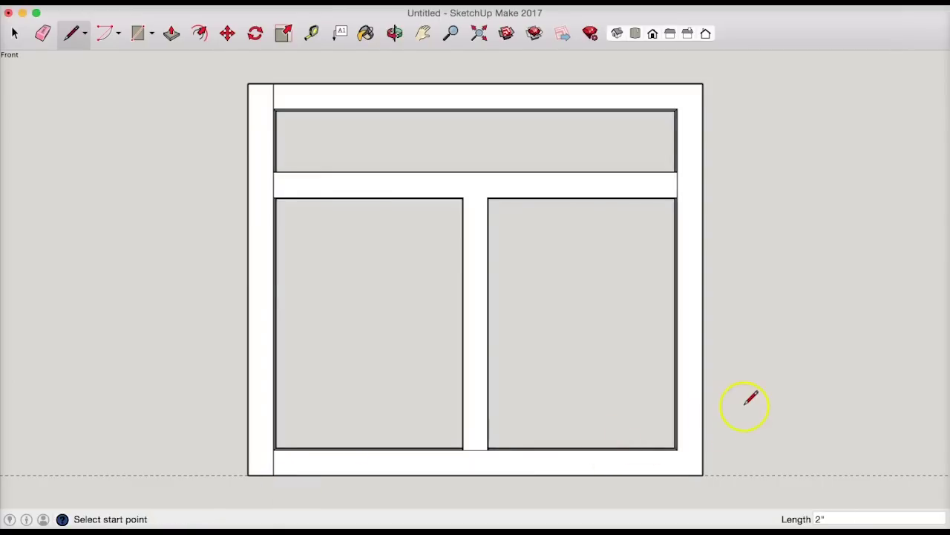
left_click(677, 110)
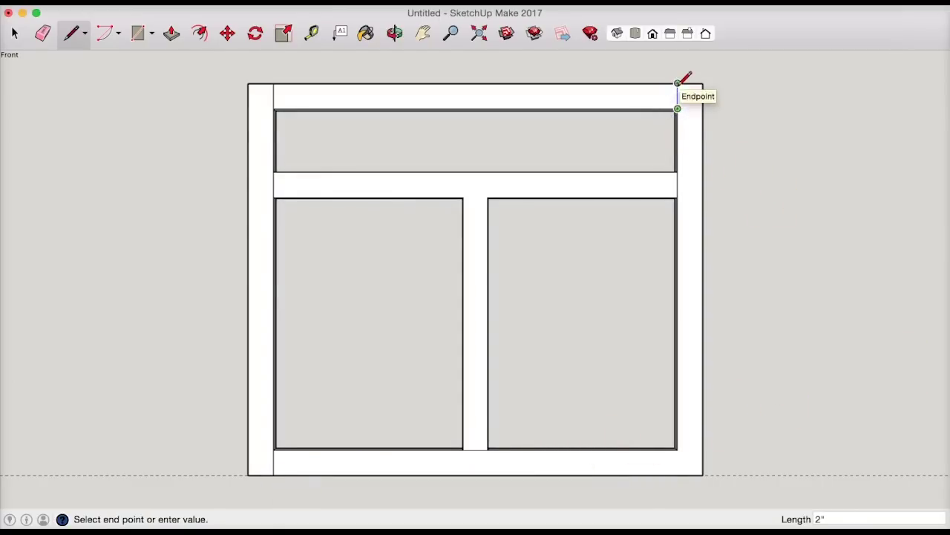
left_click(677, 84)
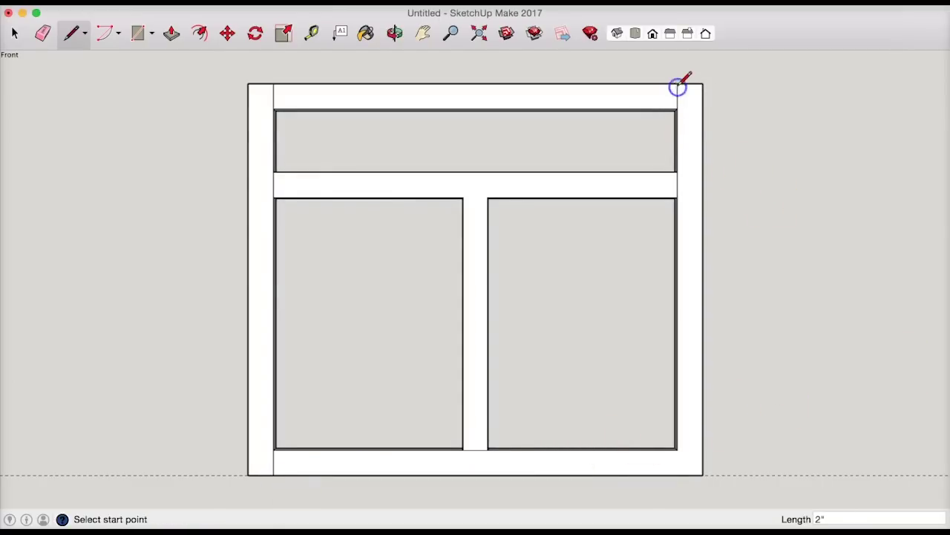
- Draw 2-inch lines across the centre stile's upper end and the bottom rail's right end
left_click(488, 197)
left_click(463, 197)
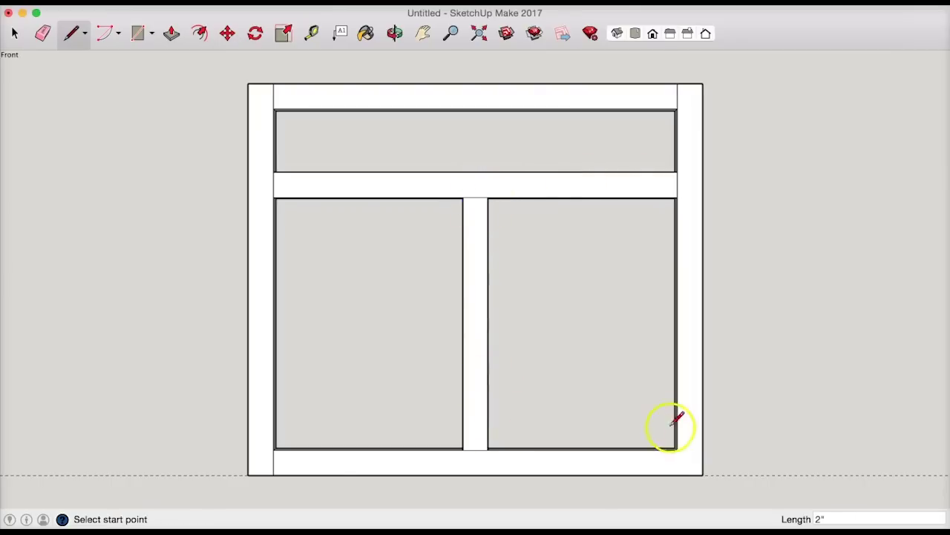
left_click(677, 448)
left_click(677, 473)
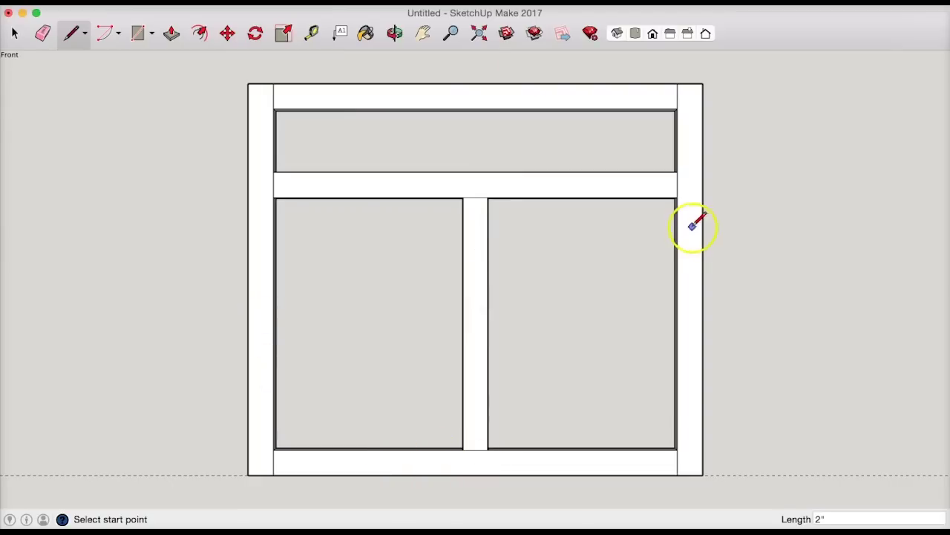
- Examine the extruded face frame from the rear and the front
left_click(395, 33)
left_click_drag(704, 187, 133, 145)
left_click(192, 312)
left_click_drag(193, 312, 764, 346)
left_click_drag(675, 191, 772, 230)
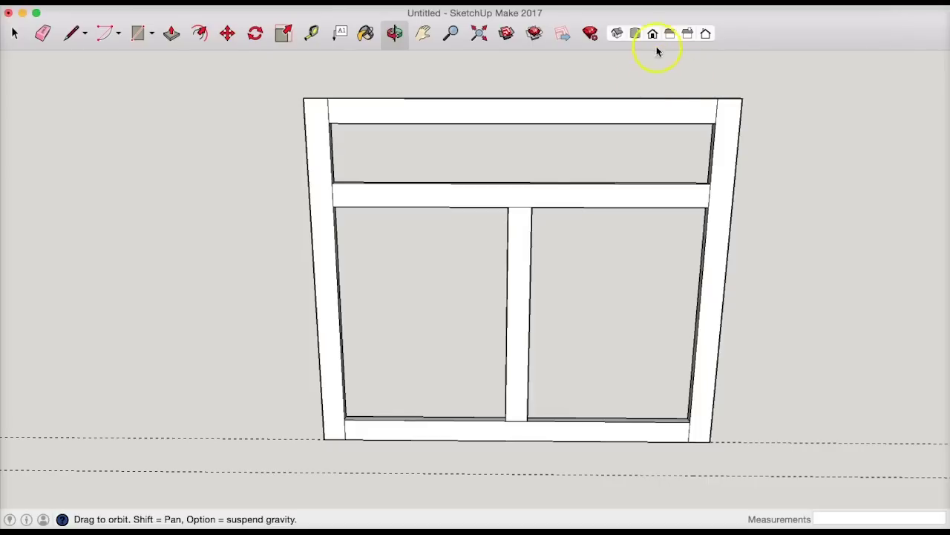
- From above, place a guide 0.25 inches in from the outer edge of the left stile's top end
left_click(637, 37)
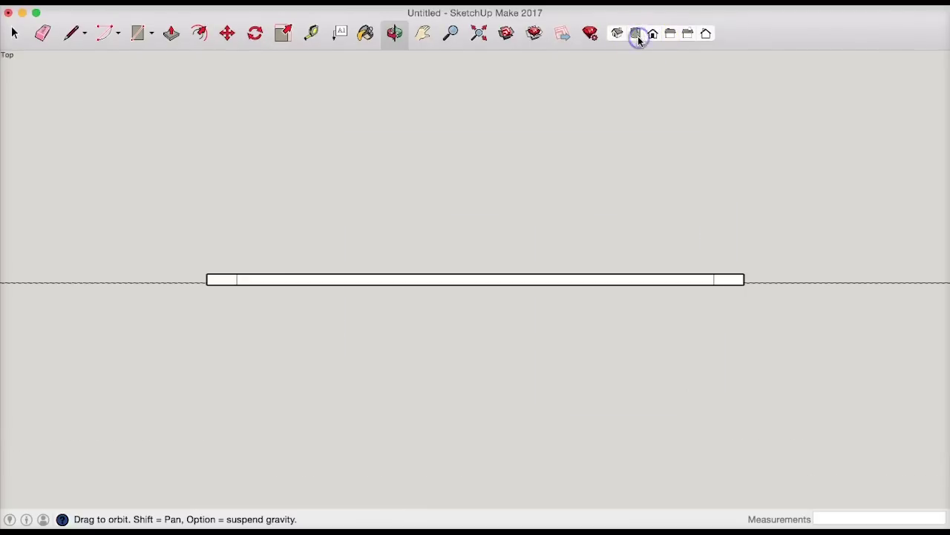
left_click(480, 38)
left_click(452, 35)
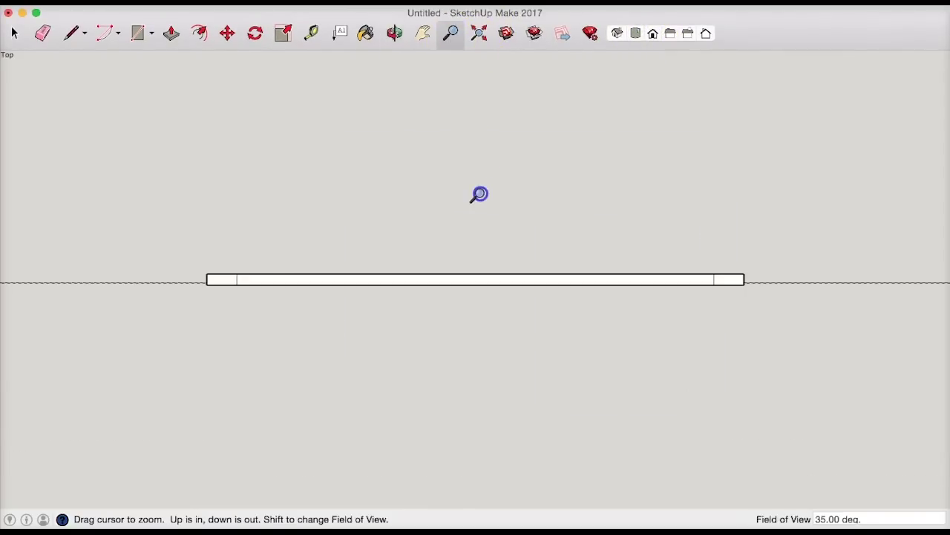
left_click_drag(480, 196, 513, 94)
left_click(424, 33)
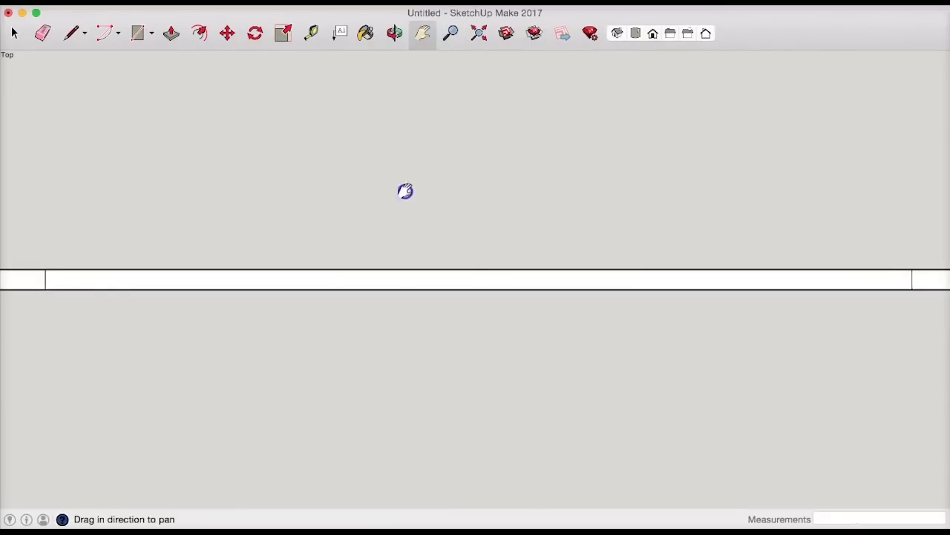
left_click_drag(404, 191, 789, 231)
left_click_drag(67, 308, 482, 312)
left_click(451, 33)
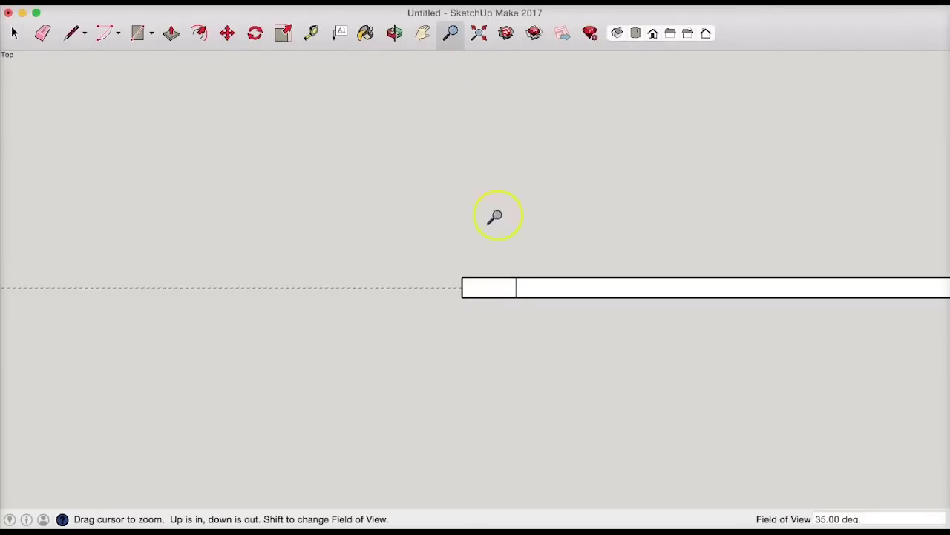
left_click_drag(522, 357, 551, 202)
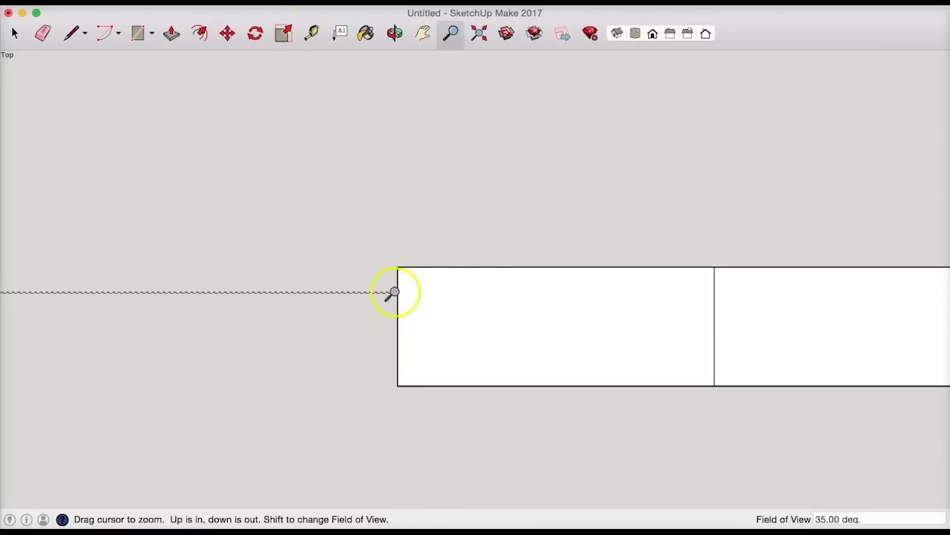
left_click(315, 34)
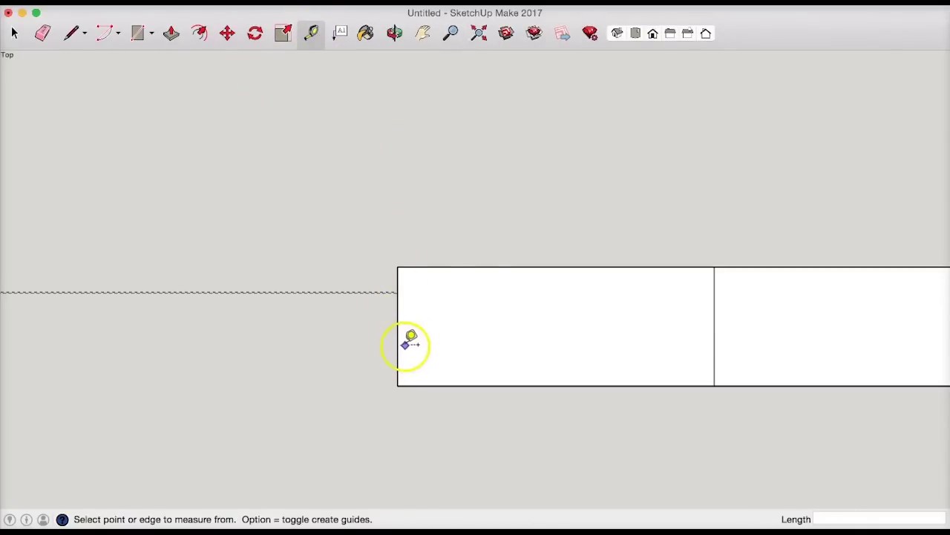
left_click(402, 345)
left_click(402, 340)
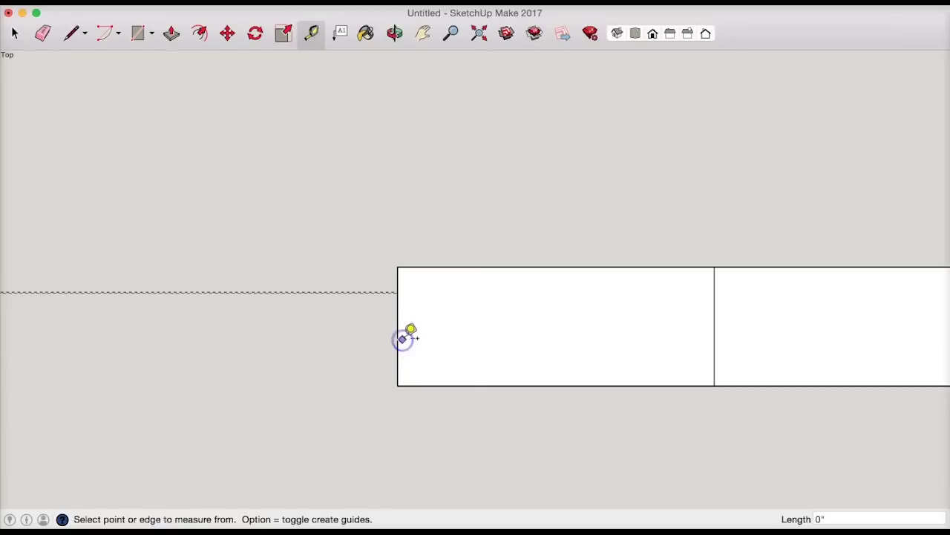
left_click(398, 337)
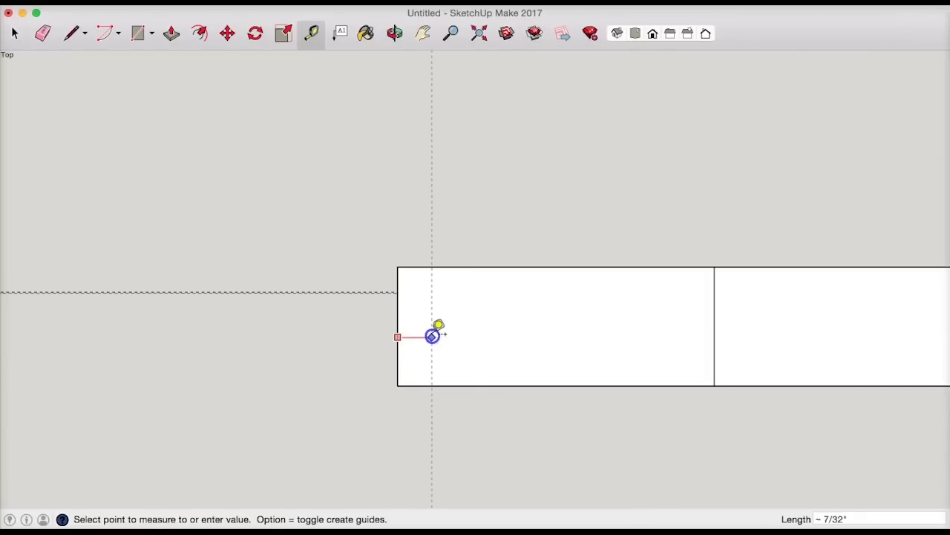
left_click(432, 336)
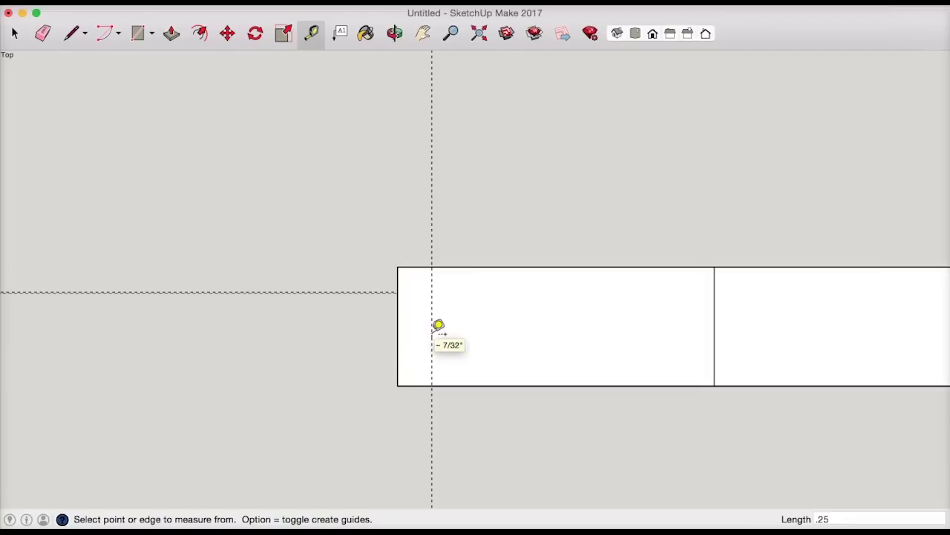
- Add a guide 0.75 inches farther inward on the left stile and another 0.25 inches in from its rear edge
left_click(437, 253)
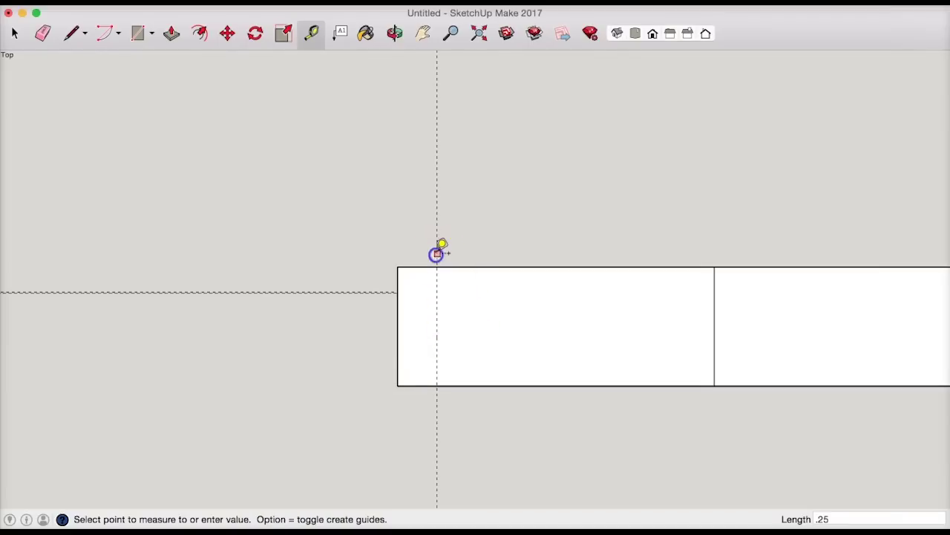
left_click(508, 242)
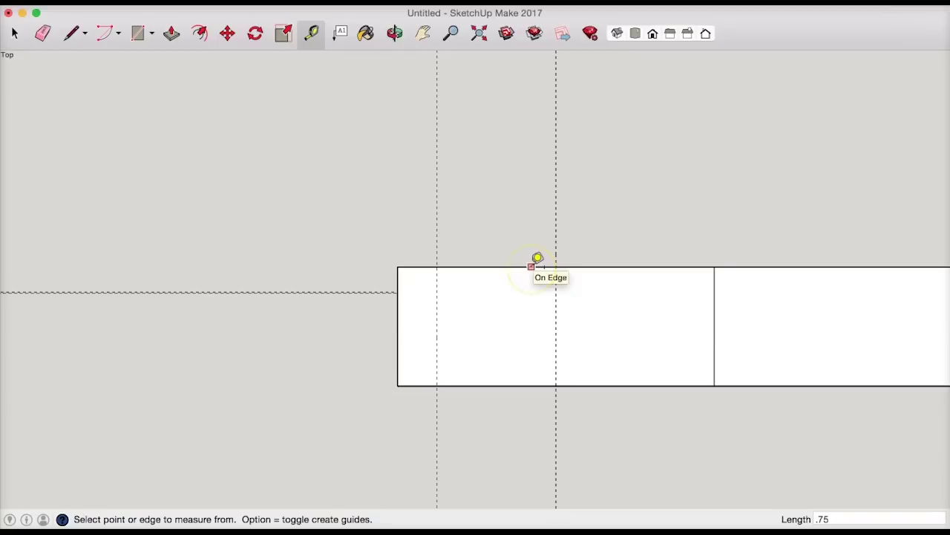
left_click(531, 266)
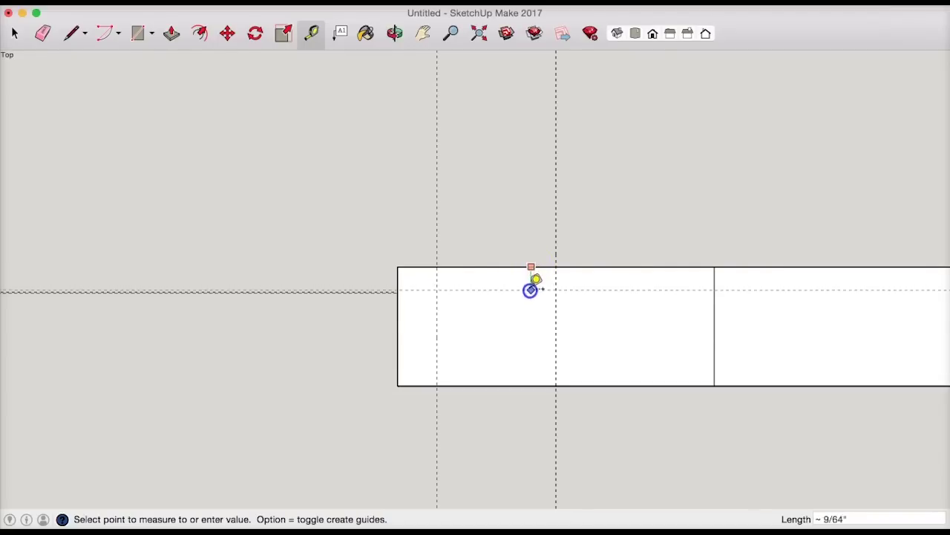
left_click(534, 297)
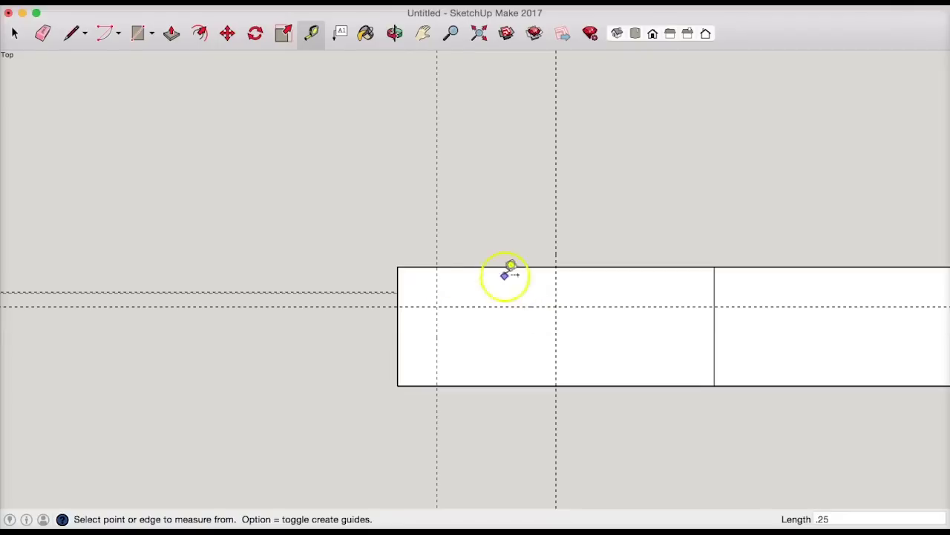
- Outline a 0.75 by 0.25 inch groove profile along the guides on the left stile's top end
left_click(72, 34)
left_click(437, 268)
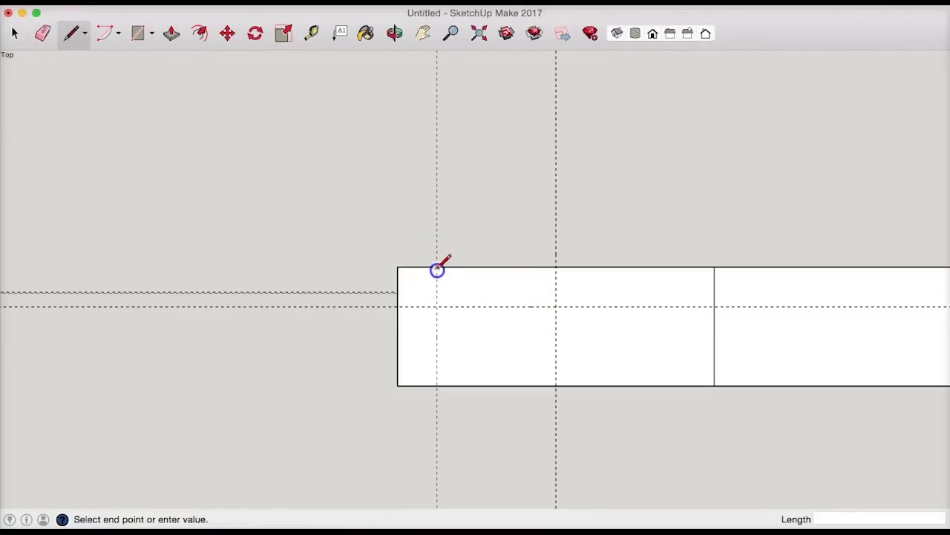
left_click(438, 306)
left_click(556, 306)
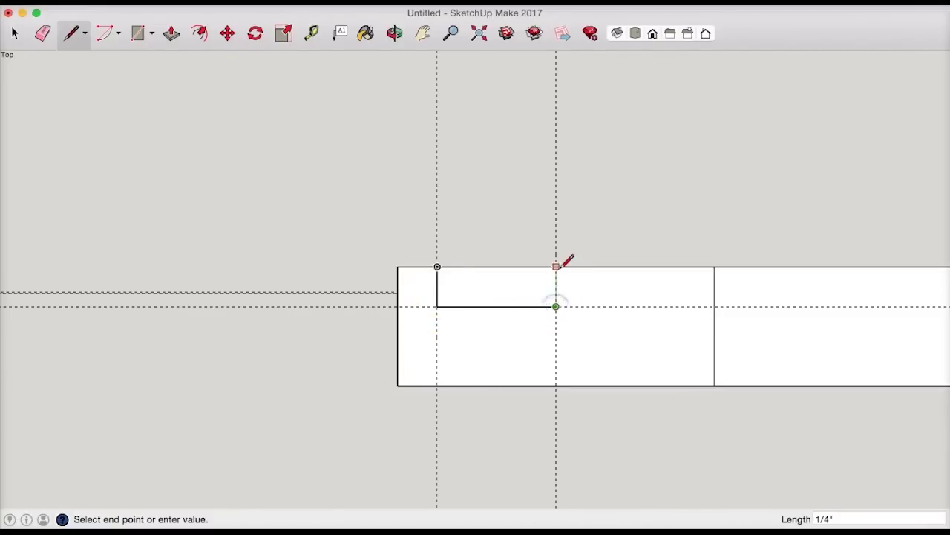
left_click(556, 267)
- Push the left stile's groove profile down 31 inches to cut the groove along its full height
left_click(16, 34)
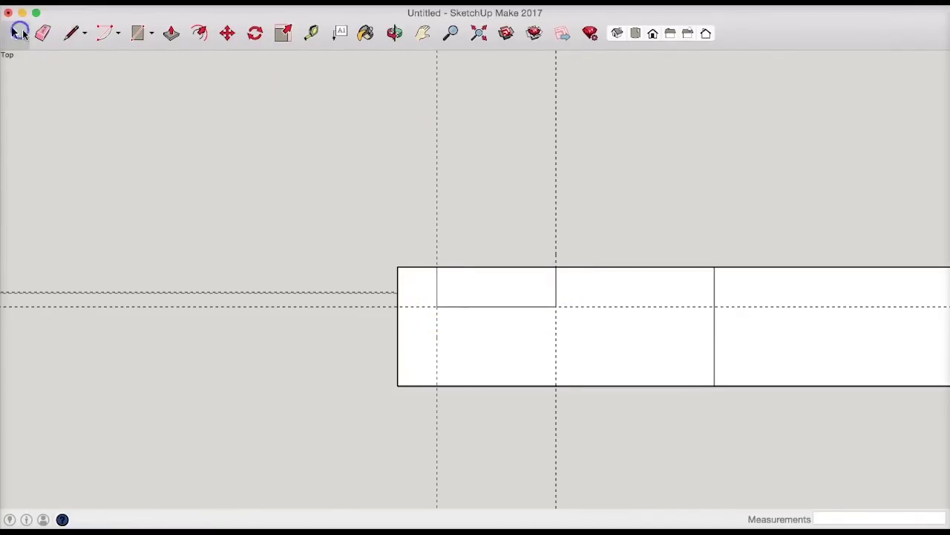
left_click(473, 276)
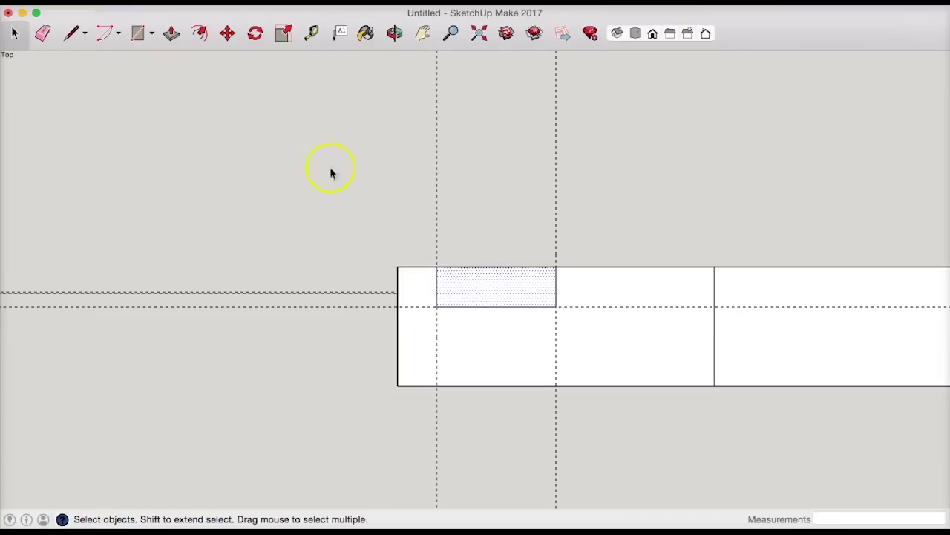
left_click(172, 34)
left_click(394, 33)
left_click_drag(539, 119, 626, 267)
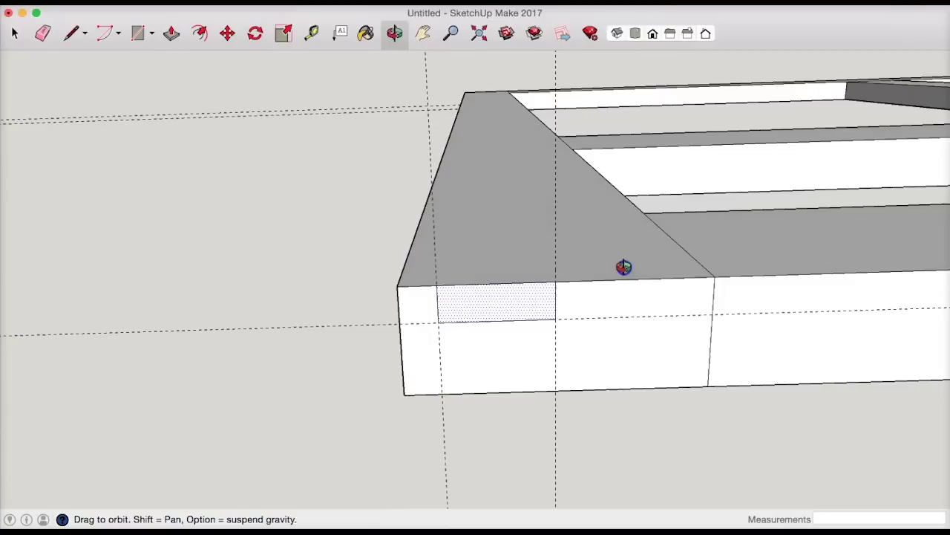
left_click(171, 34)
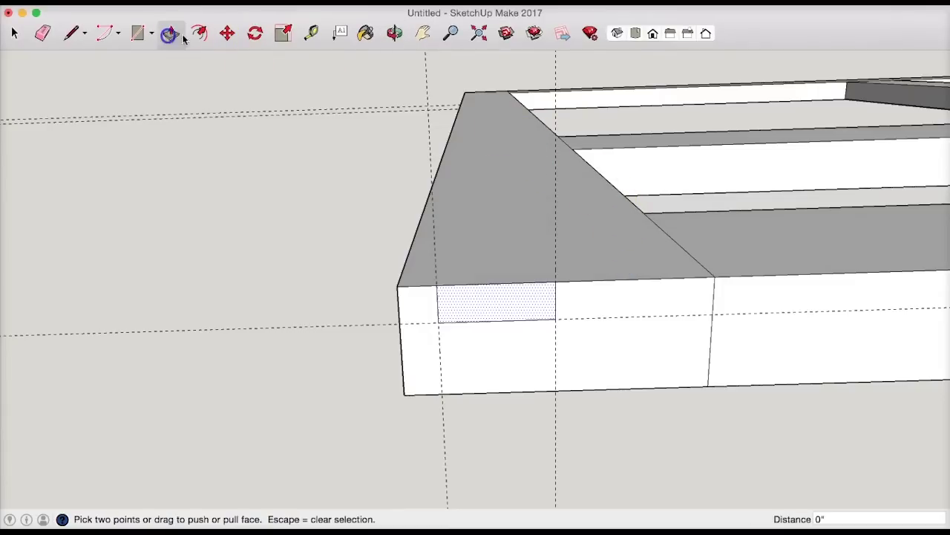
mouse_move(509, 297)
left_mouse_down()
mouse_move(509, 238)
mouse_move(479, 78)
left_mouse_up()
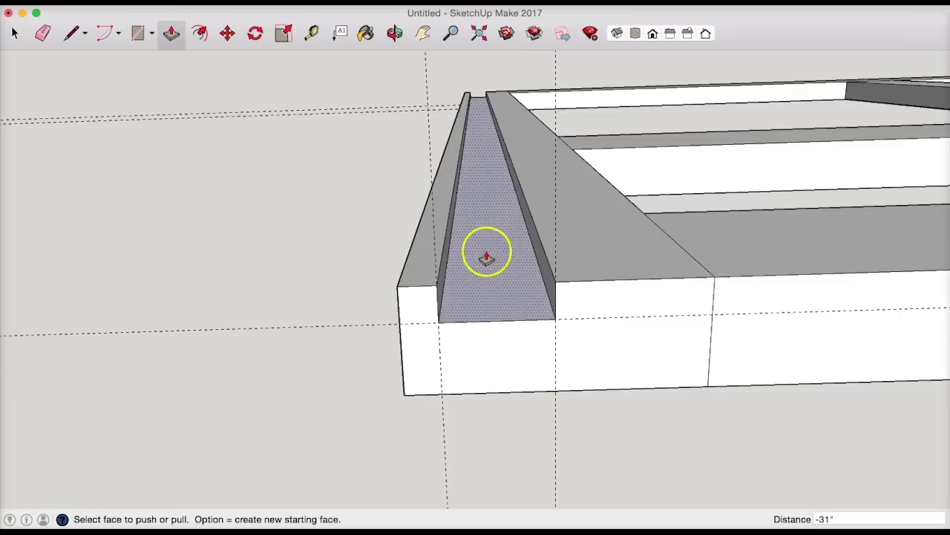
- Place guides on the right stile's top end, 0.25 inches in from its outer edge and 0.75 inches farther inward
left_click(424, 34)
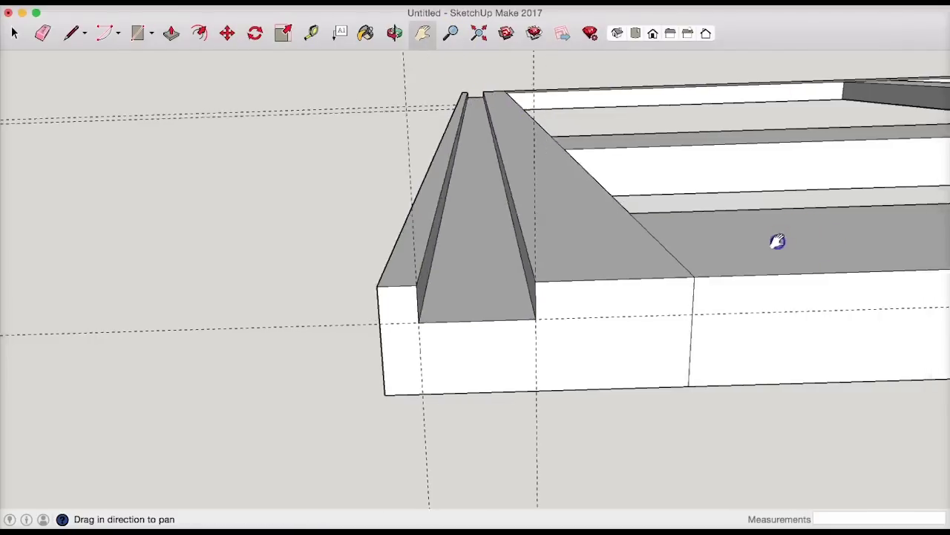
left_click_drag(717, 239, 237, 166)
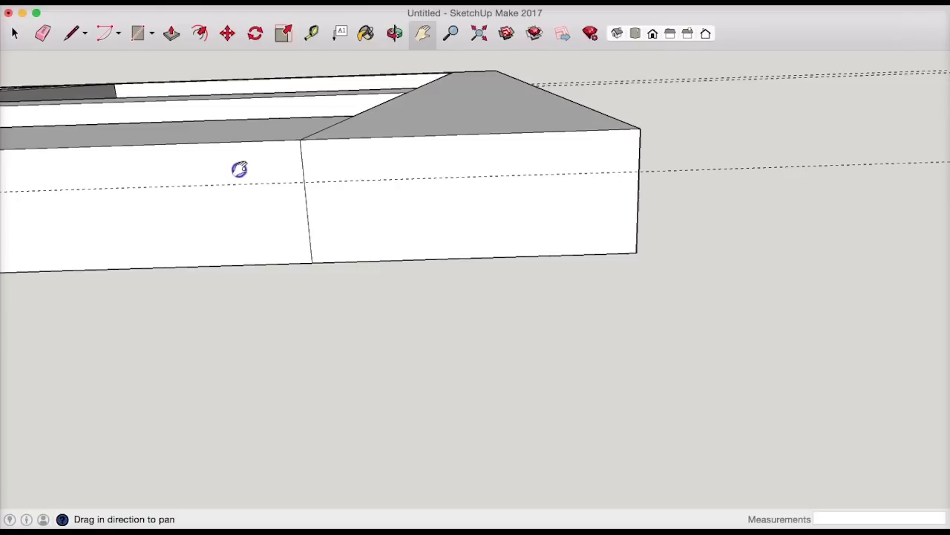
left_click(313, 35)
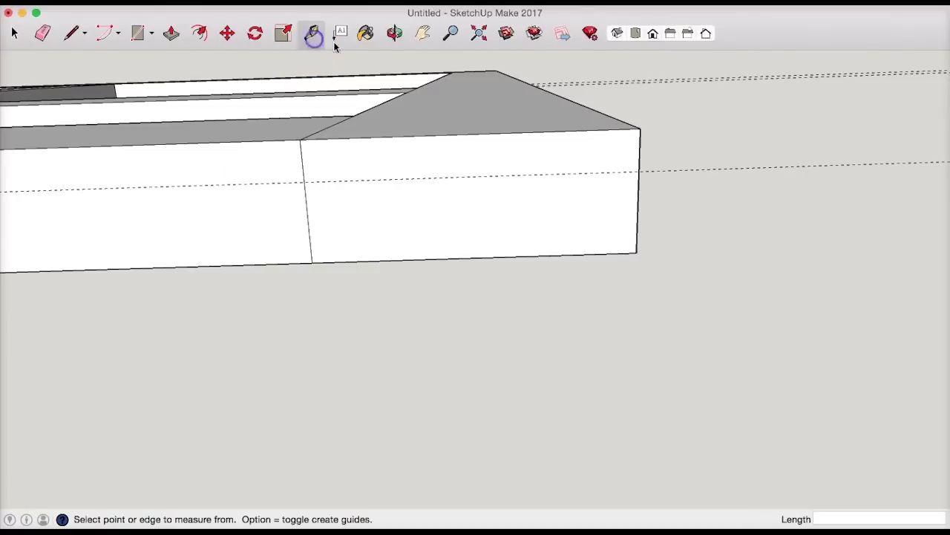
left_click(640, 148)
left_click(576, 147)
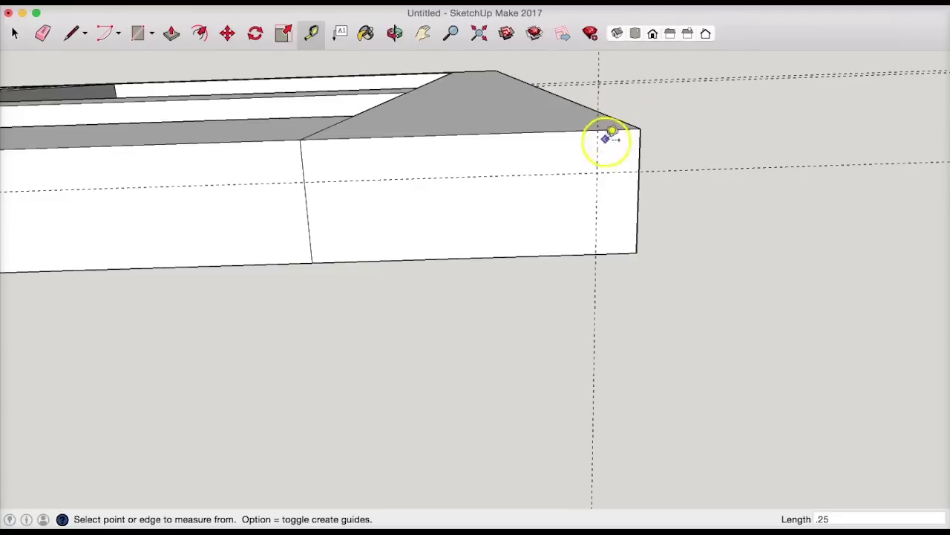
left_click(597, 151)
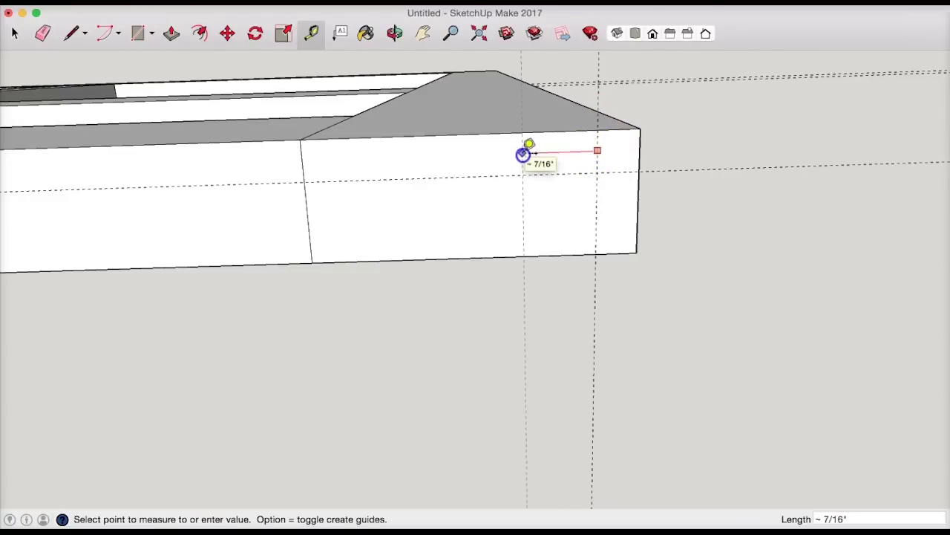
left_click(524, 152)
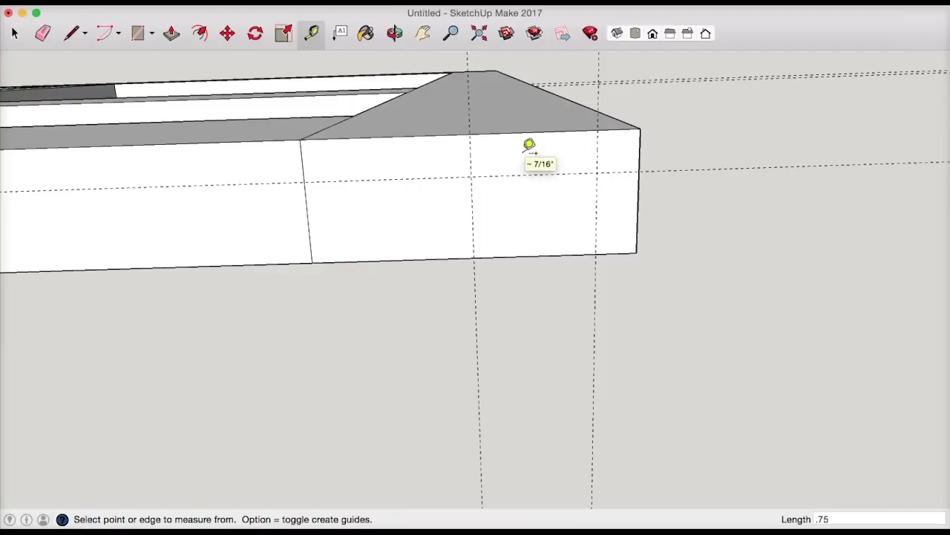
- Outline the matching groove profile along the guides at the rear edge of the right stile's top end
left_click(65, 33)
left_click(470, 135)
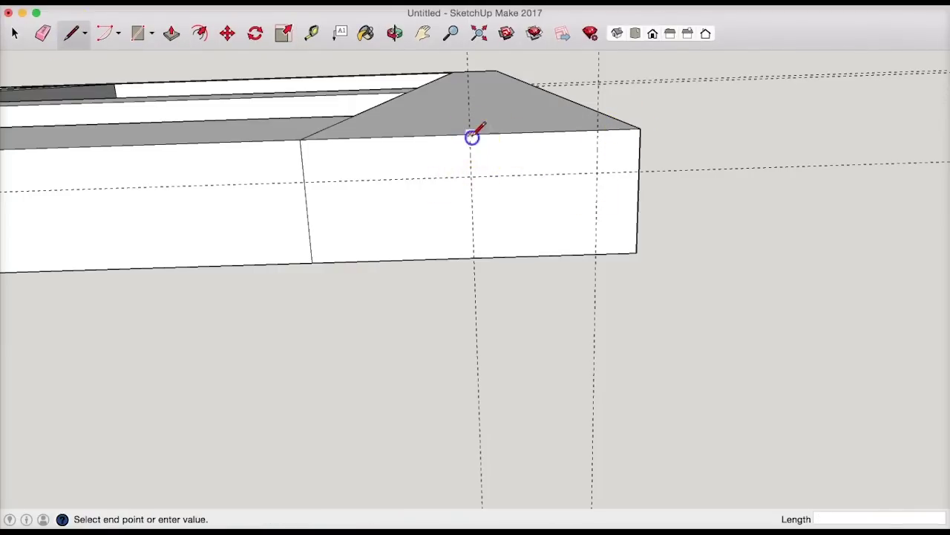
left_click(473, 176)
left_click(597, 172)
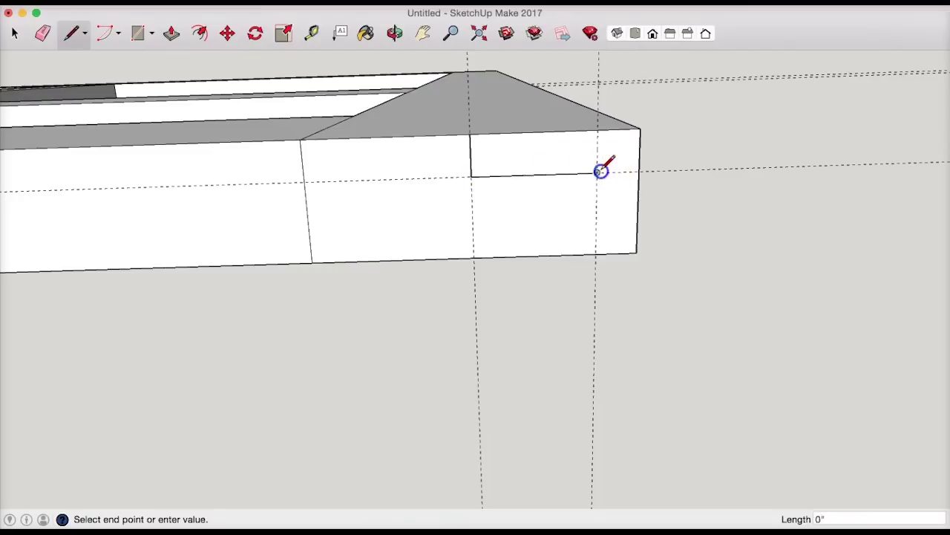
left_click(597, 130)
- Push the right stile's groove profile down 31 inches to cut the groove along its full height
left_click(183, 27)
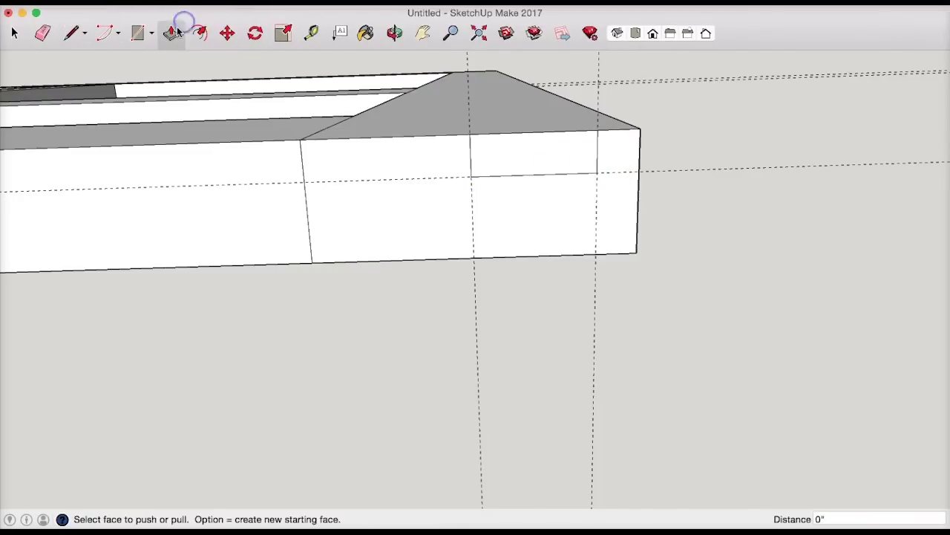
left_click(532, 144)
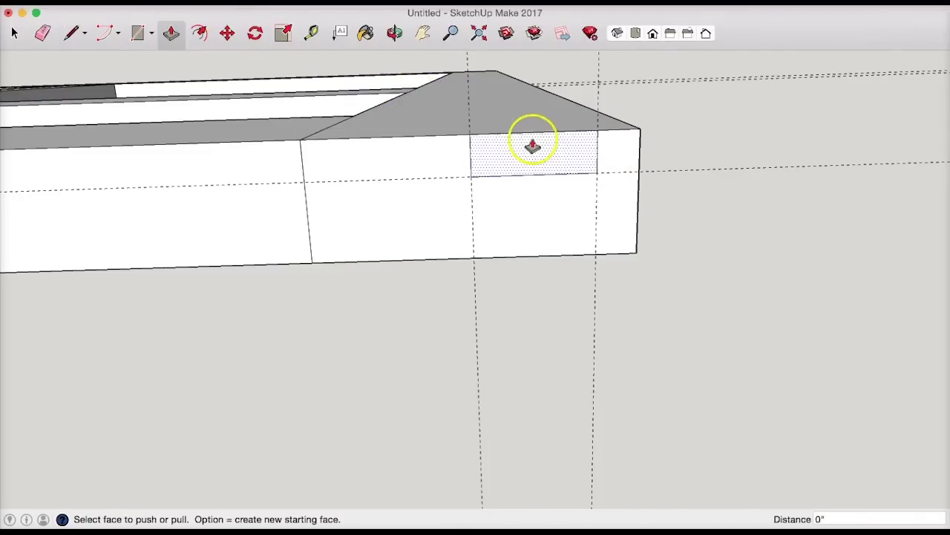
left_click(479, 67)
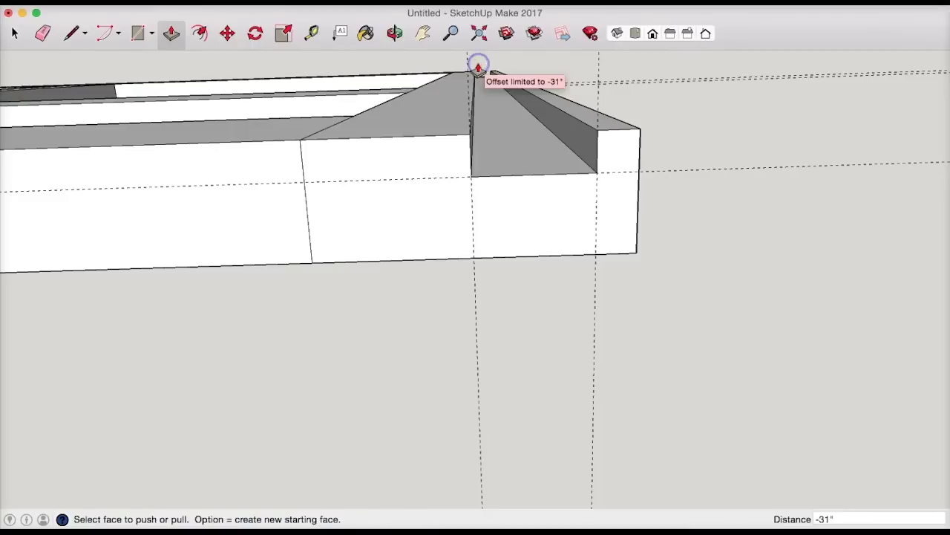
- Examine the grooved face frame in isometric views from the rear and front, and from above
left_click(617, 33)
left_click(452, 32)
left_click(476, 34)
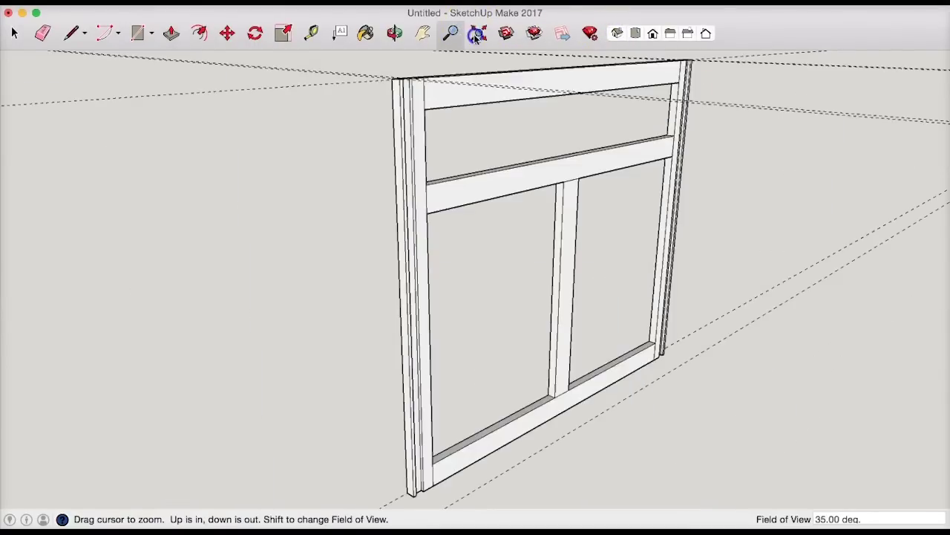
left_click(618, 34)
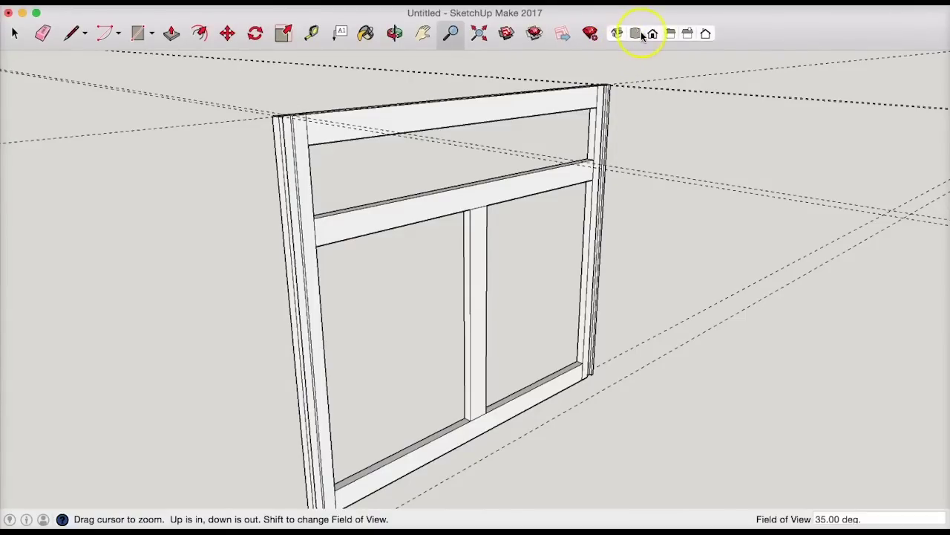
left_click(635, 35)
left_click(617, 34)
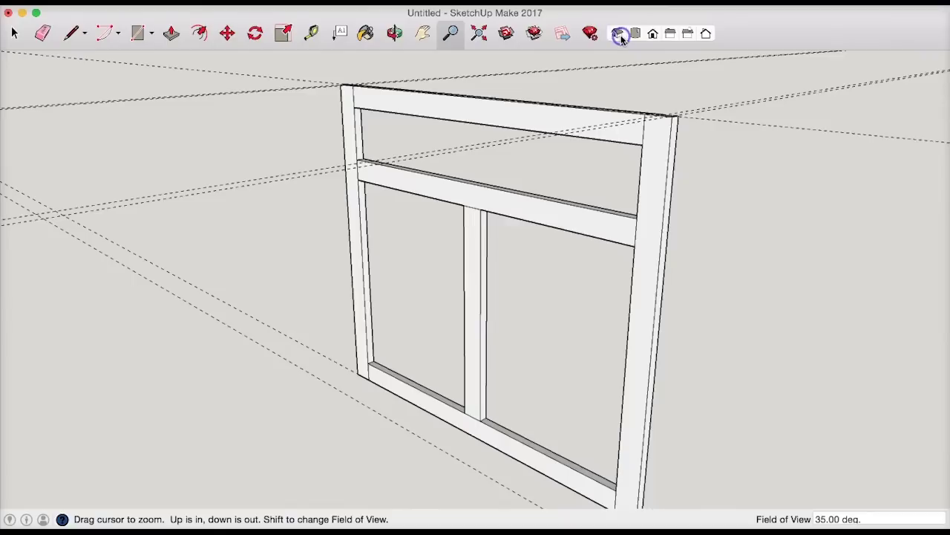
left_click(394, 33)
left_click_drag(748, 158, 660, 97)
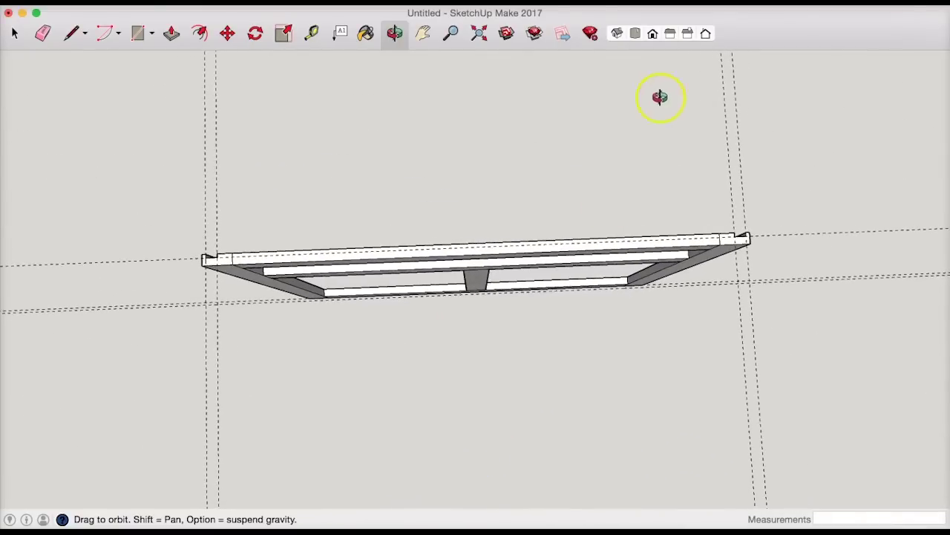
- Place a guide 24 inches back from the face frame's front edge, parallel to the frame as seen from above
left_click(637, 35)
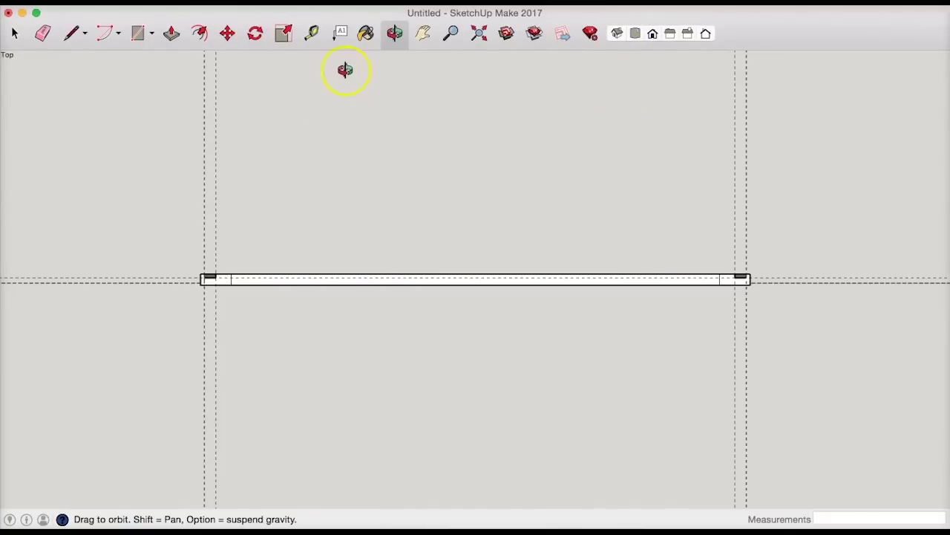
left_click(313, 34)
left_click(401, 283)
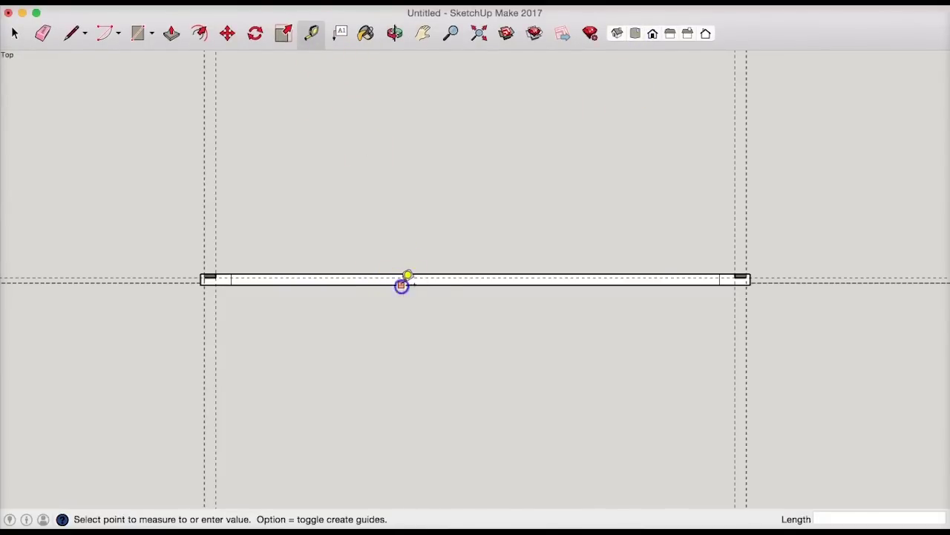
left_click(401, 122)
type("24")
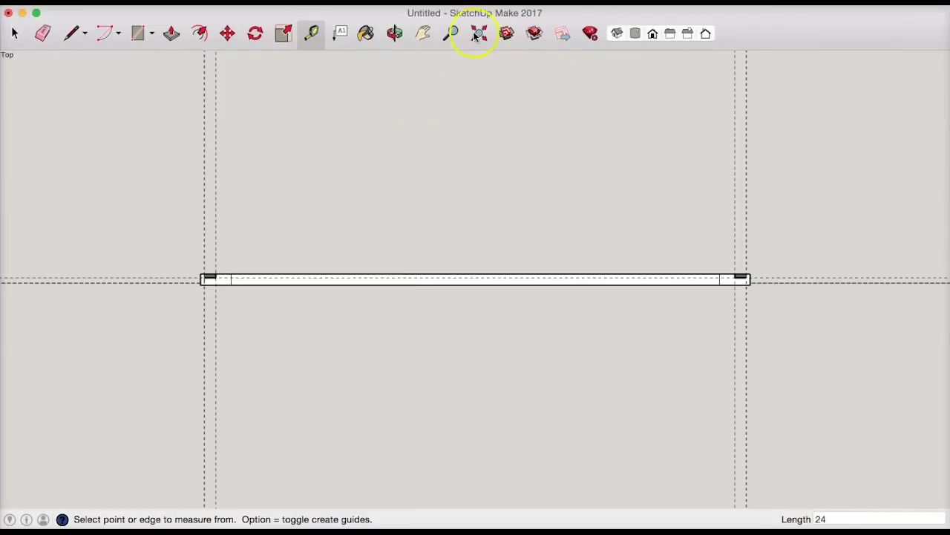
- Outline the side panel's 3/4 by 23 1/2 inch top profile from the 24-inch guide to the left stile's groove
left_click(424, 33)
left_click_drag(437, 265, 443, 336)
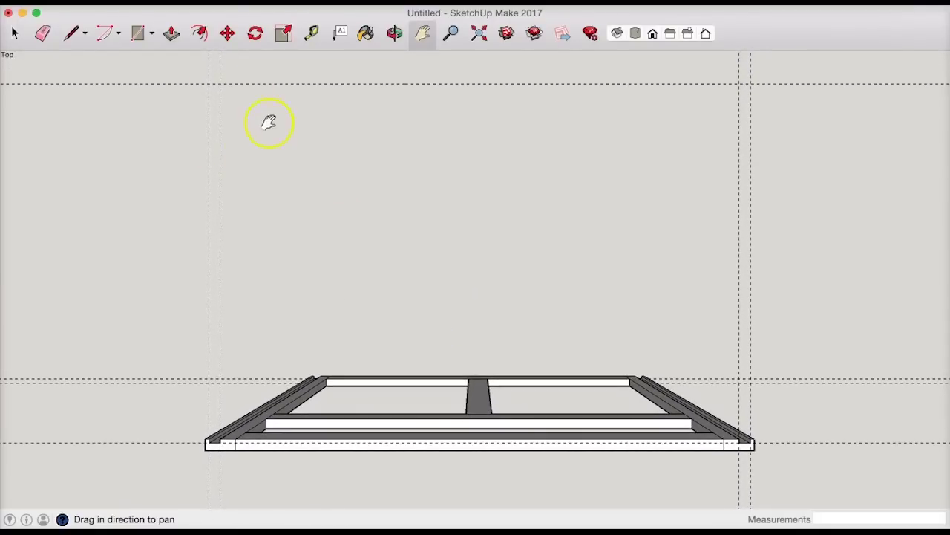
left_click(138, 33)
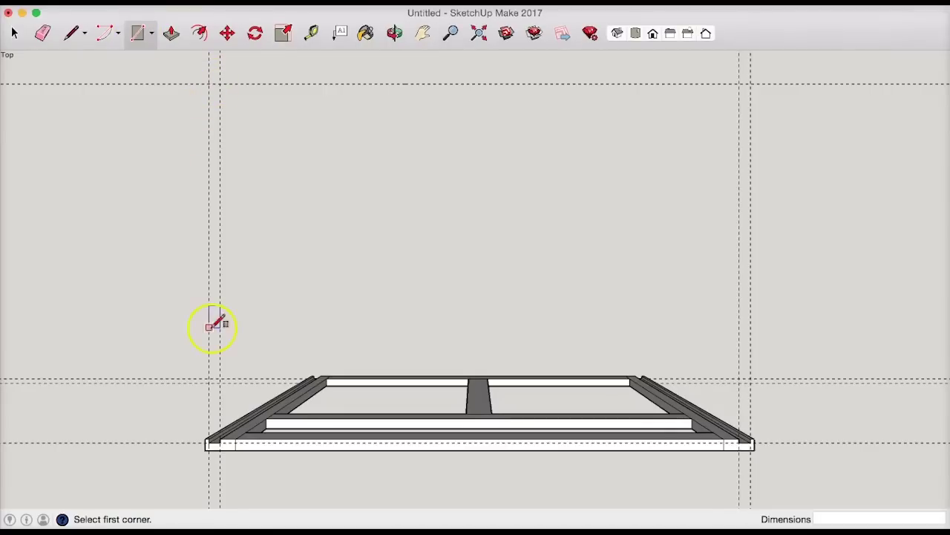
left_click(422, 34)
left_click_drag(453, 244, 705, 232)
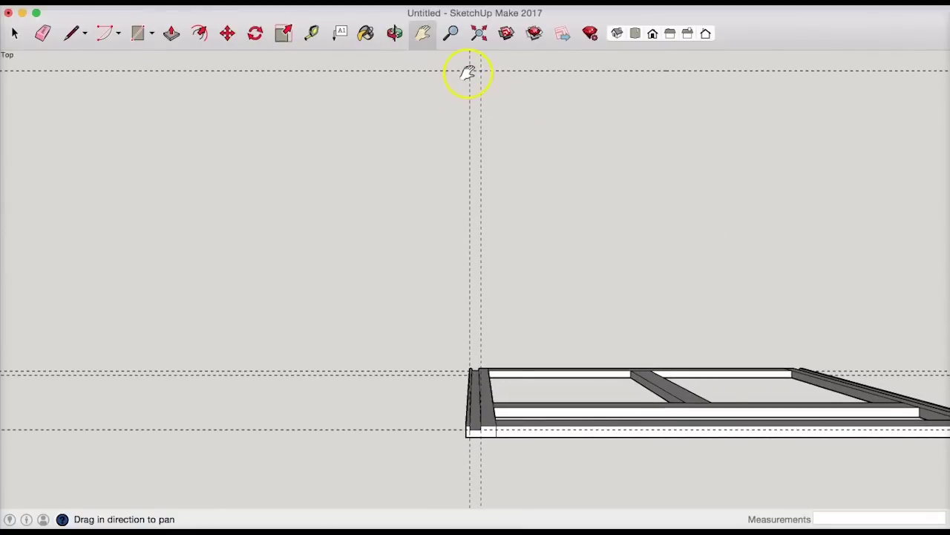
left_click(72, 34)
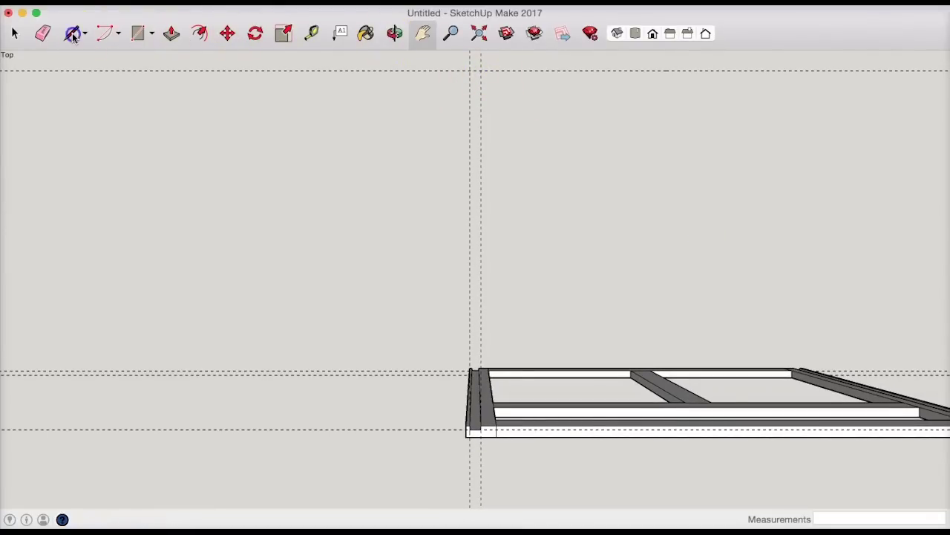
left_click(470, 70)
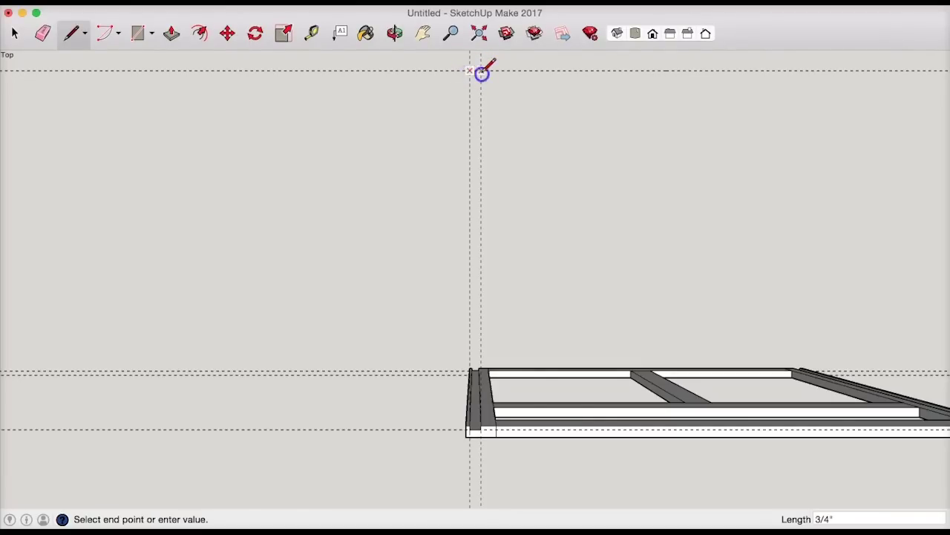
mouse_move(482, 72)
left_mouse_down()
mouse_move(482, 430)
mouse_move(471, 429)
mouse_move(478, 75)
mouse_move(469, 72)
left_mouse_up()
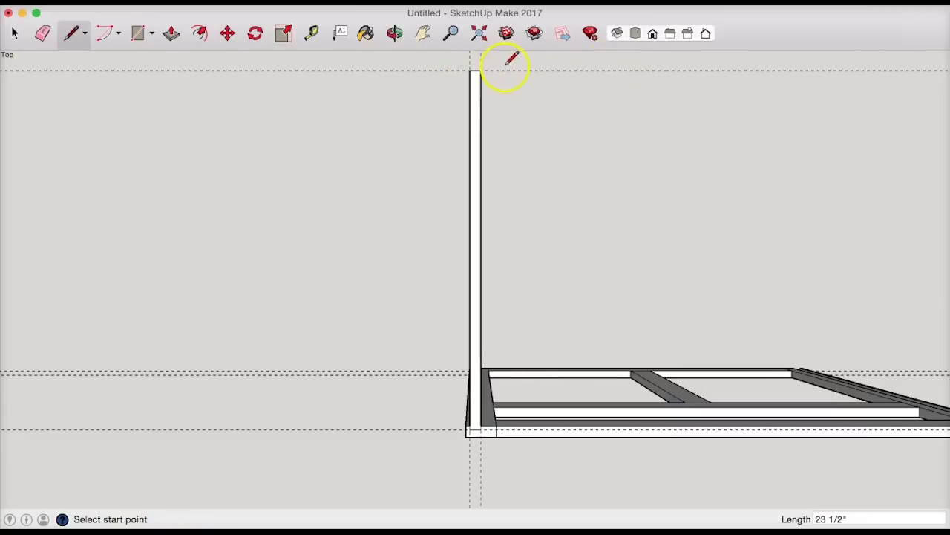
- Extrude the side panel's top profile 34.5 inches downward with Push/Pull
left_click(394, 34)
left_click_drag(498, 282, 783, 87)
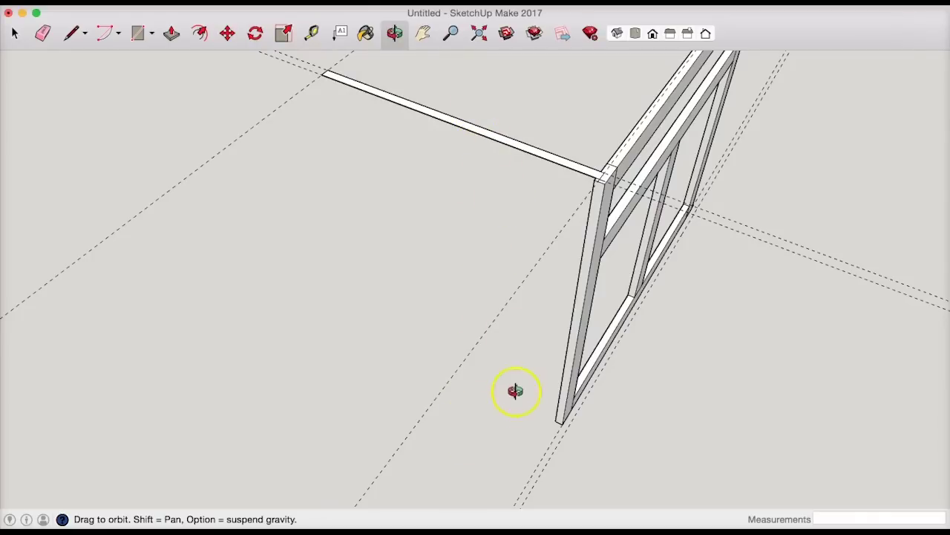
left_click(170, 33)
left_click(408, 111)
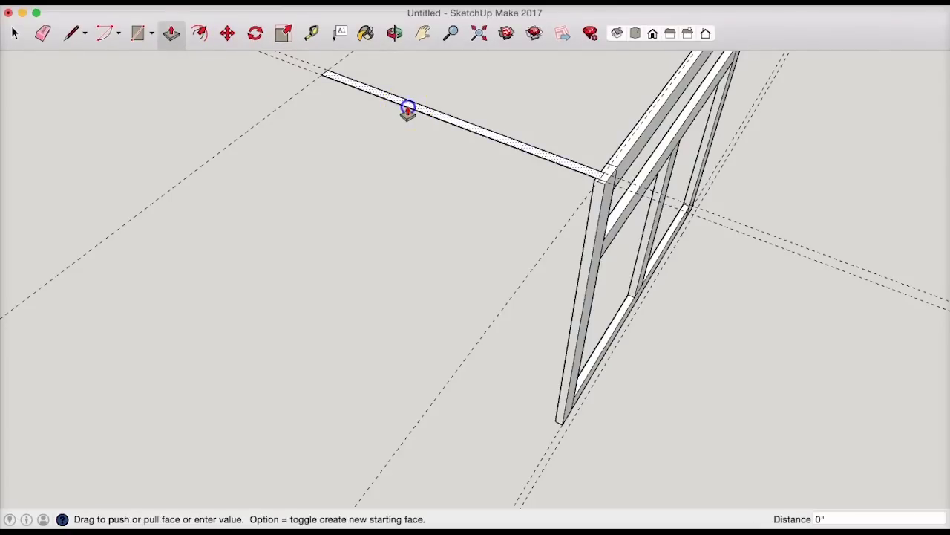
left_click_drag(407, 115, 410, 244)
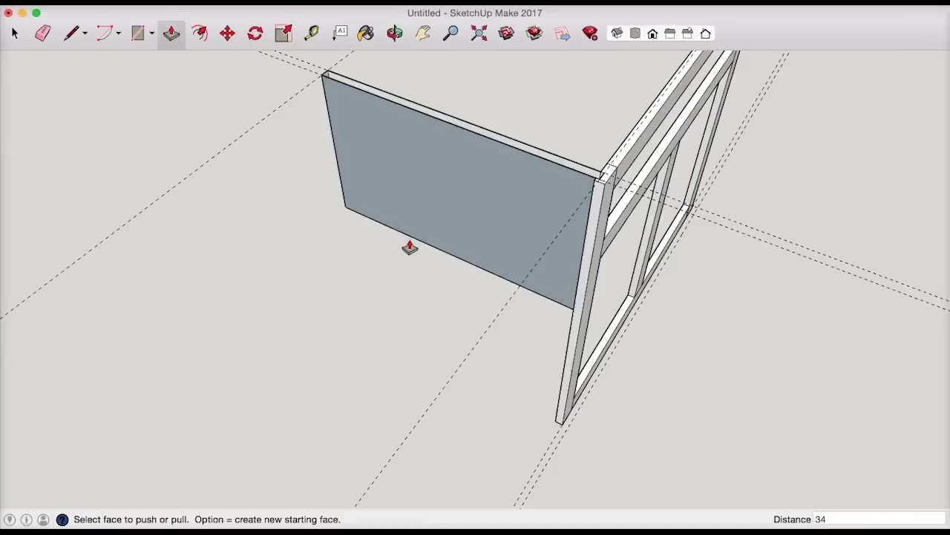
type("34.5")
key("Return")
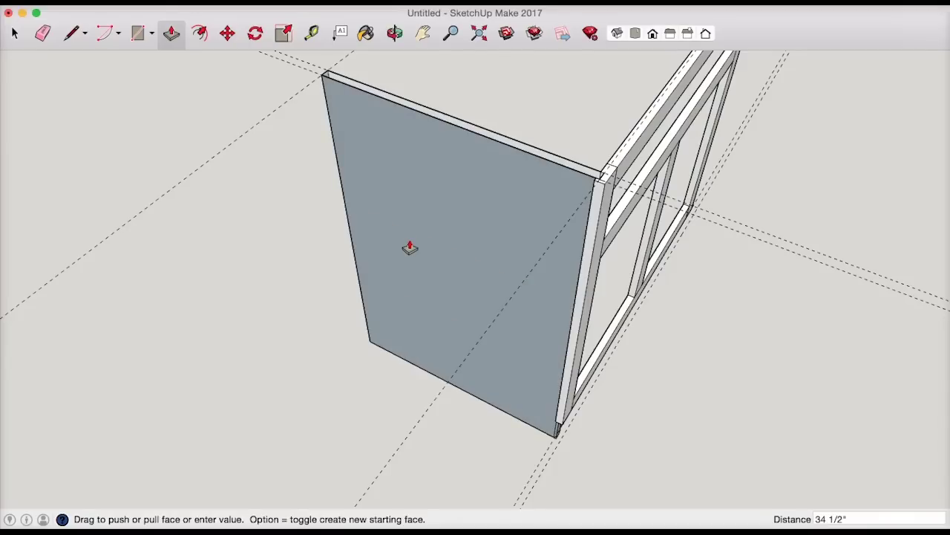
- Close the side panel's open top face with a 3/4-inch line across its rear end
left_click(73, 31)
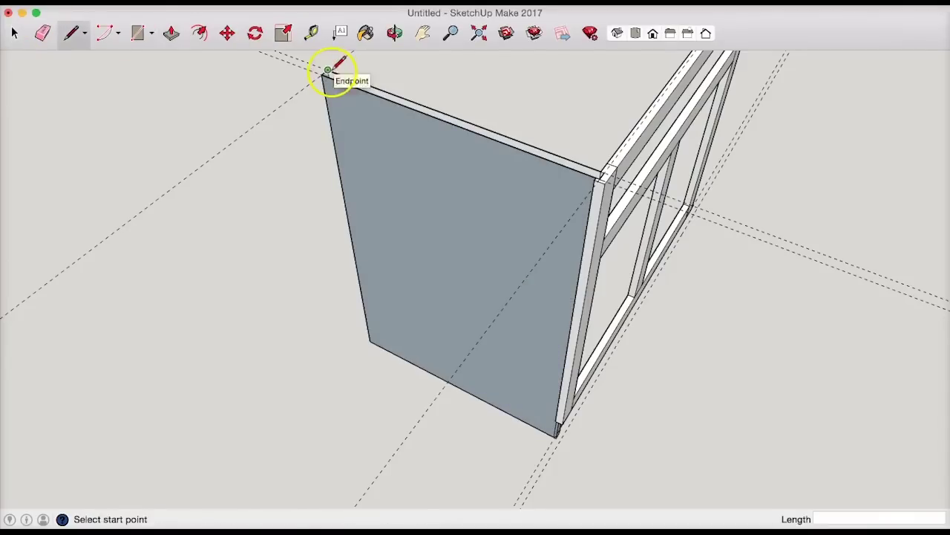
left_click(327, 69)
left_click(324, 74)
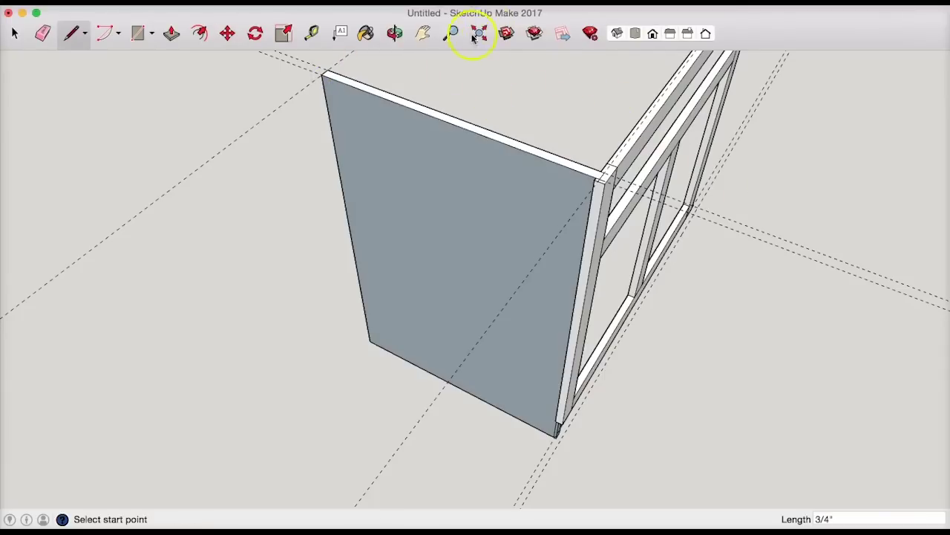
- Examine the side panel from outside, including its lower front corner below the face frame
left_click(394, 32)
left_click_drag(500, 106, 766, 130)
left_click_drag(797, 129, 778, 107)
left_click(15, 33)
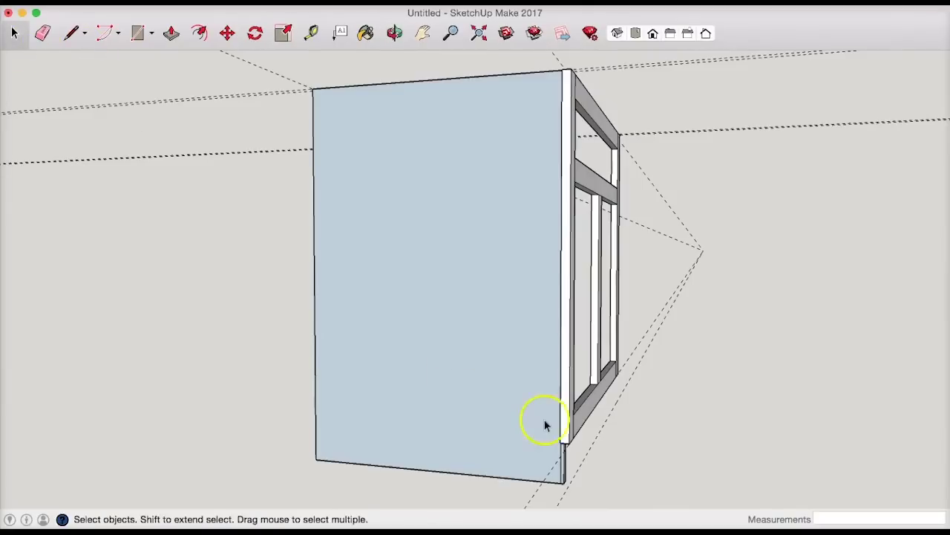
left_click(561, 466)
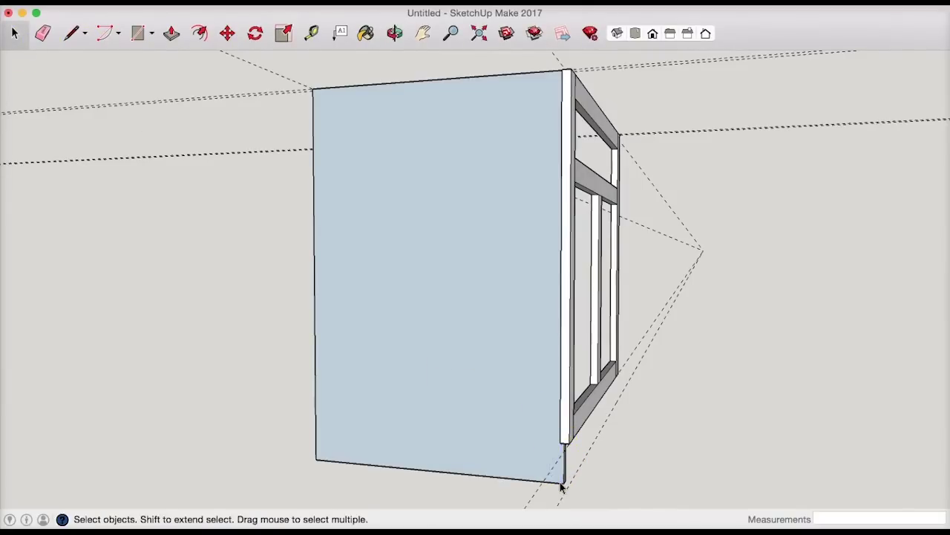
left_click(395, 37)
left_click_drag(507, 203, 581, 198)
left_click(686, 65)
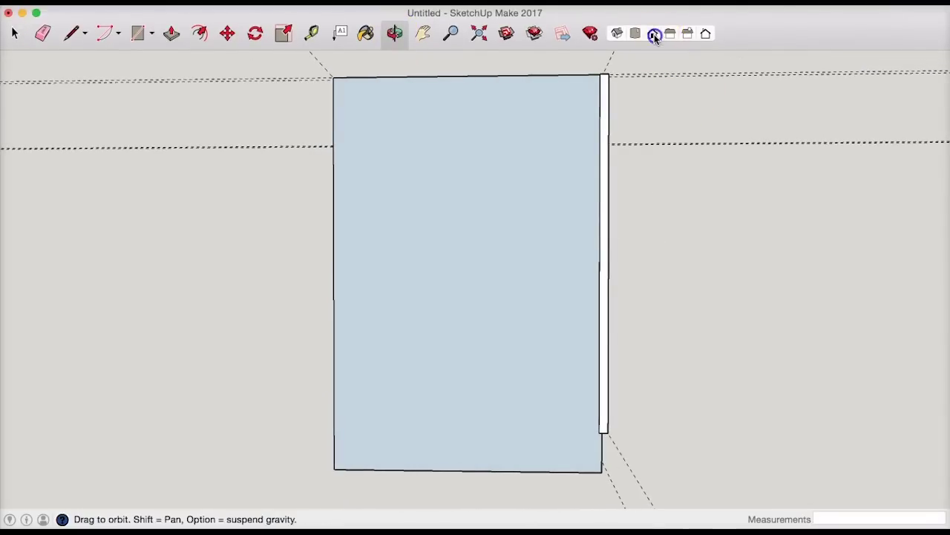
- Place guides on the side panel 3.5 inches in from its front edge and 3.5 inches up from its bottom edge
left_click(670, 33)
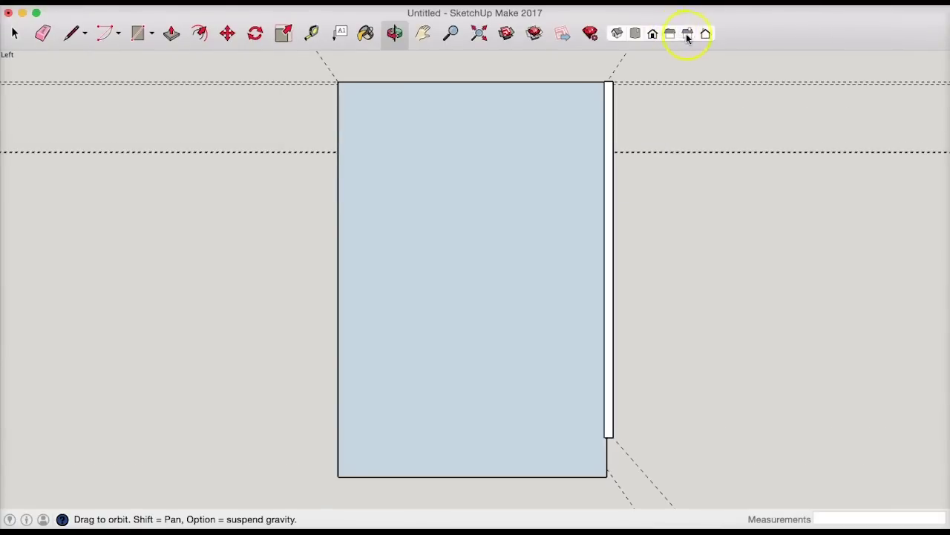
left_click(686, 34)
left_click(670, 33)
left_click(315, 34)
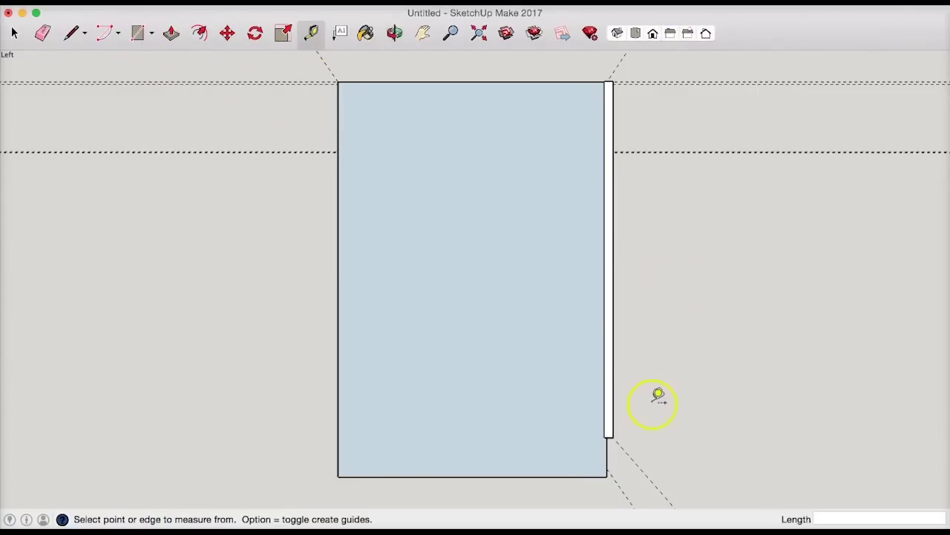
left_click(608, 447)
left_click(578, 448)
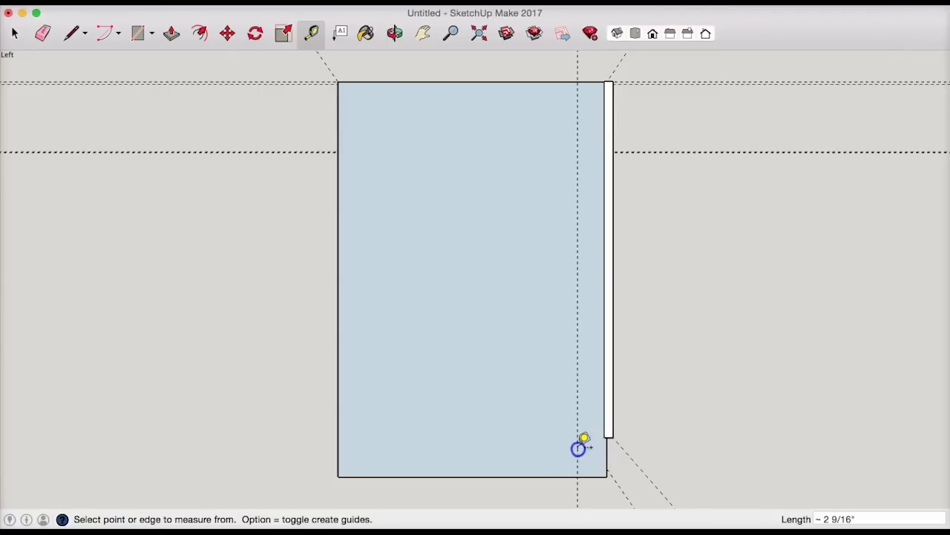
type("3.5")
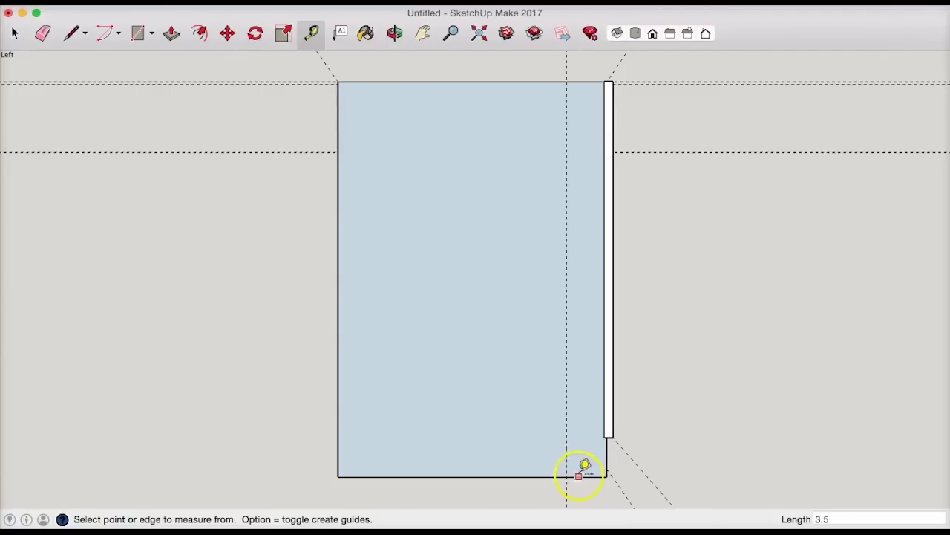
left_click(579, 476)
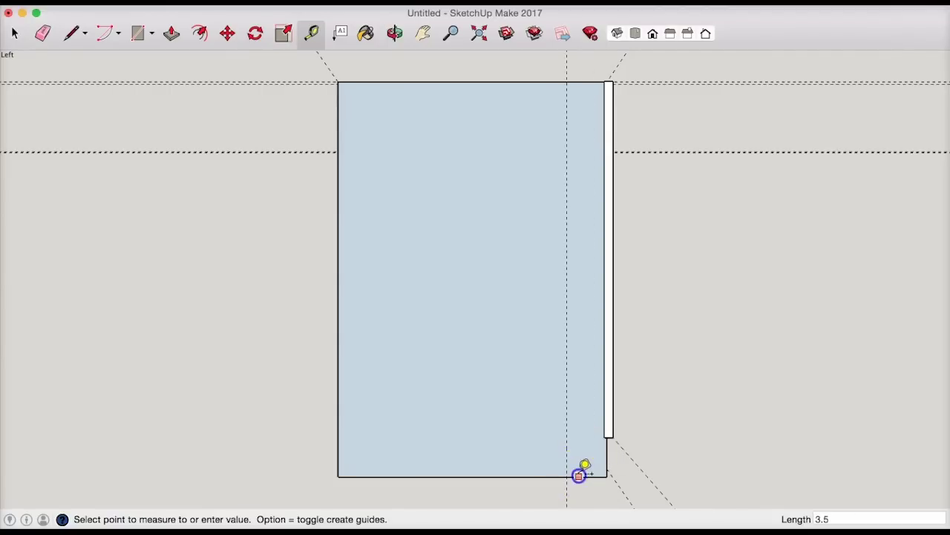
left_click(580, 435)
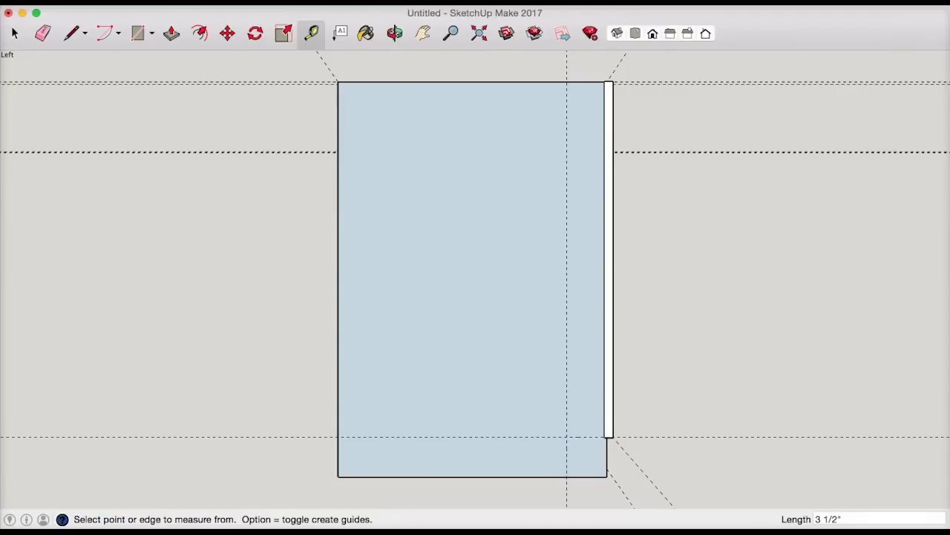
- Outline a 3 1/2 by 3 1/2 inch toe-kick notch along the guides at the side panel's lower front corner
left_click(72, 35)
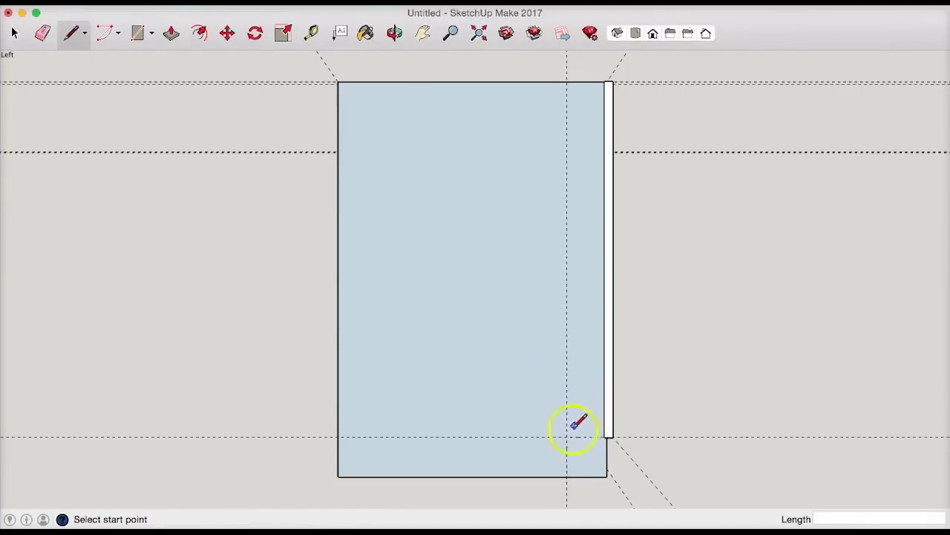
left_click(394, 33)
left_click_drag(499, 186, 552, 104)
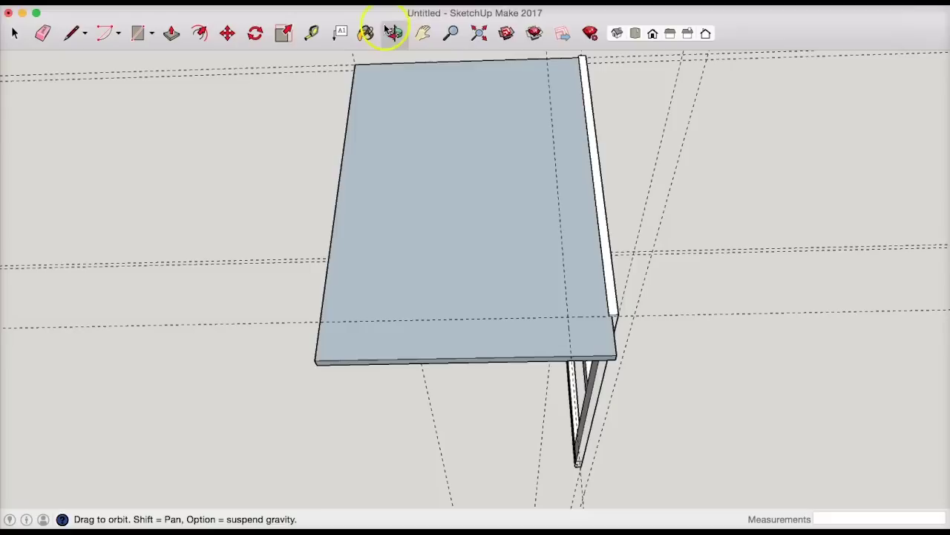
left_click(451, 33)
left_click_drag(564, 159, 560, 46)
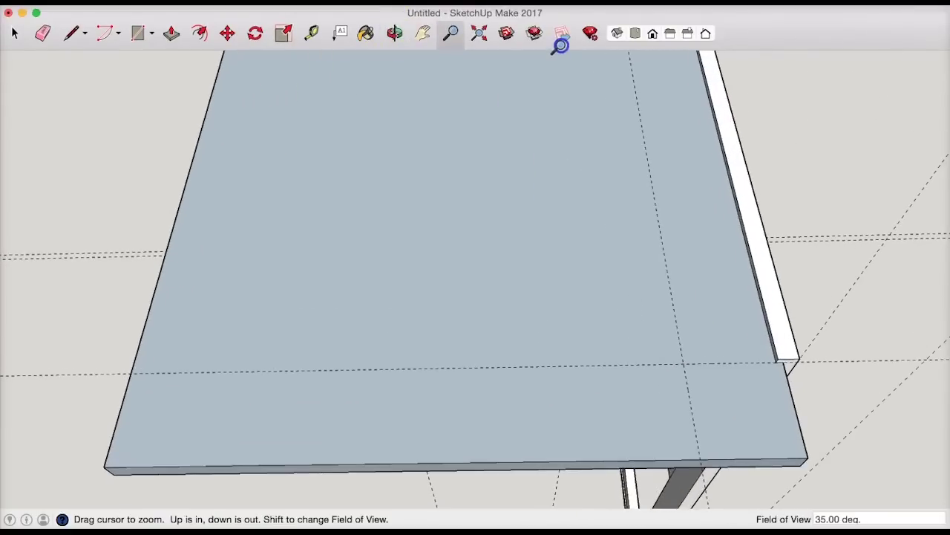
left_click(72, 32)
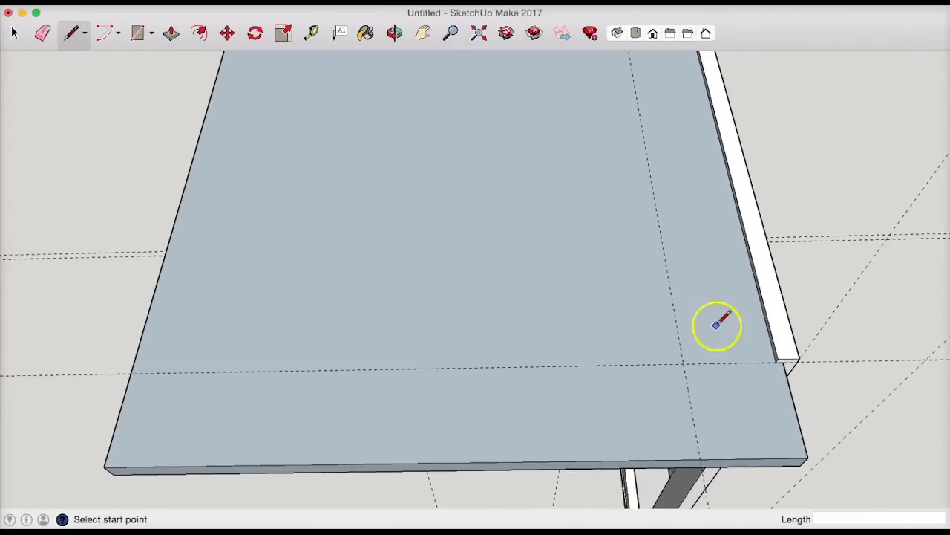
left_click(783, 362)
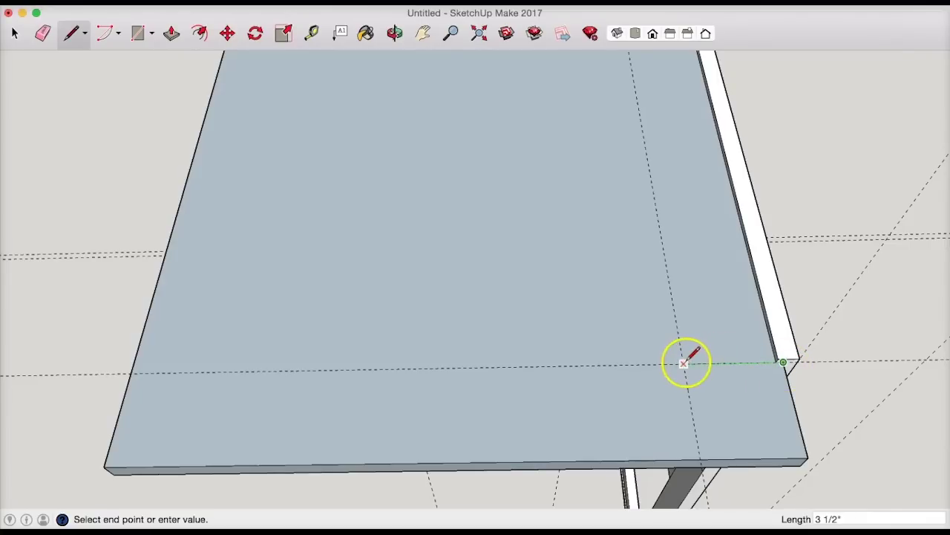
left_click(684, 363)
left_click(699, 458)
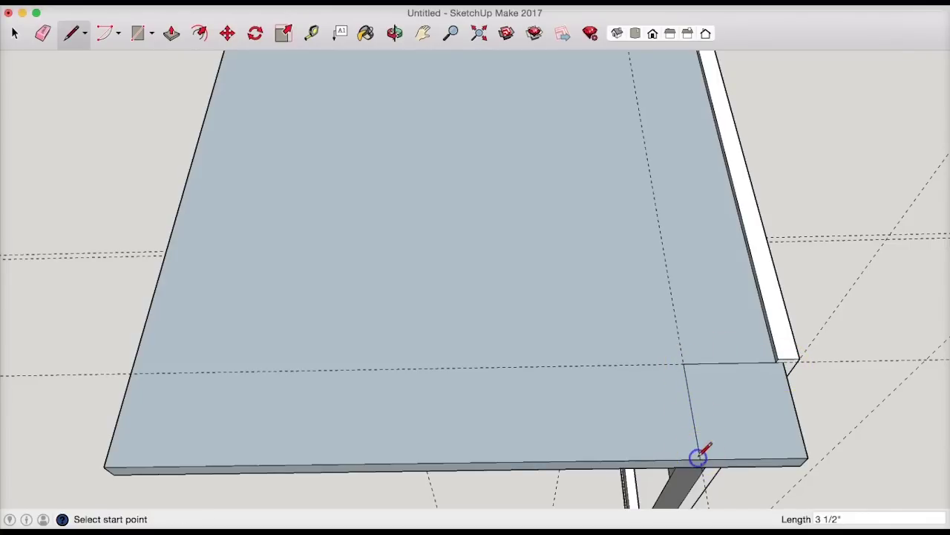
- Push the notch outline 3/4 inch through the side panel's thickness to cut out the corner
left_click(173, 34)
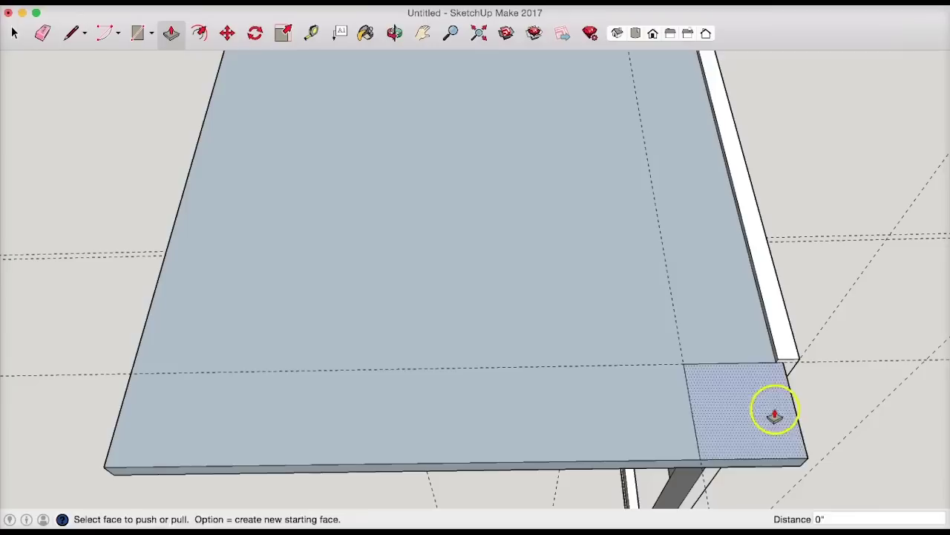
left_click_drag(775, 409, 757, 471)
left_click(504, 217)
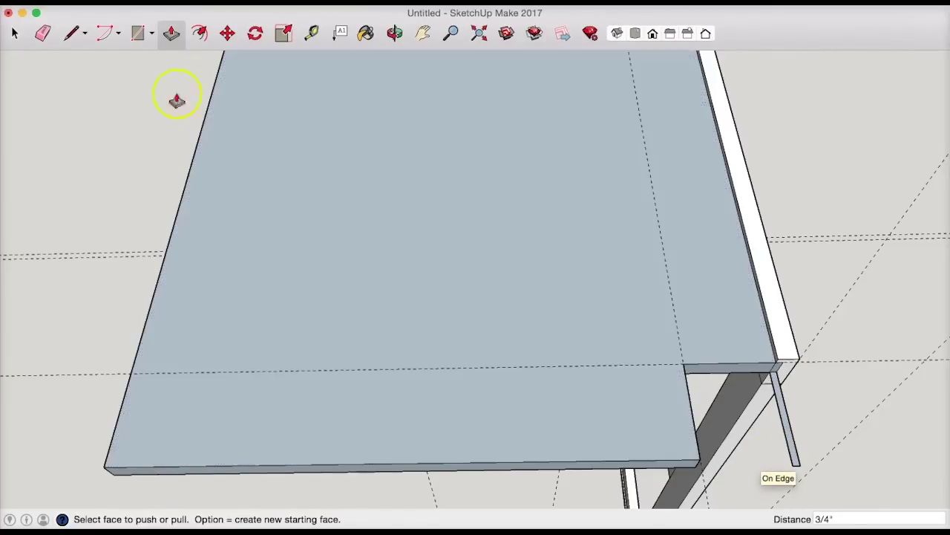
- Delete the leftover vertical strip in front of the notch and show the panel in the left view
left_click(15, 33)
left_click_drag(824, 434, 768, 426)
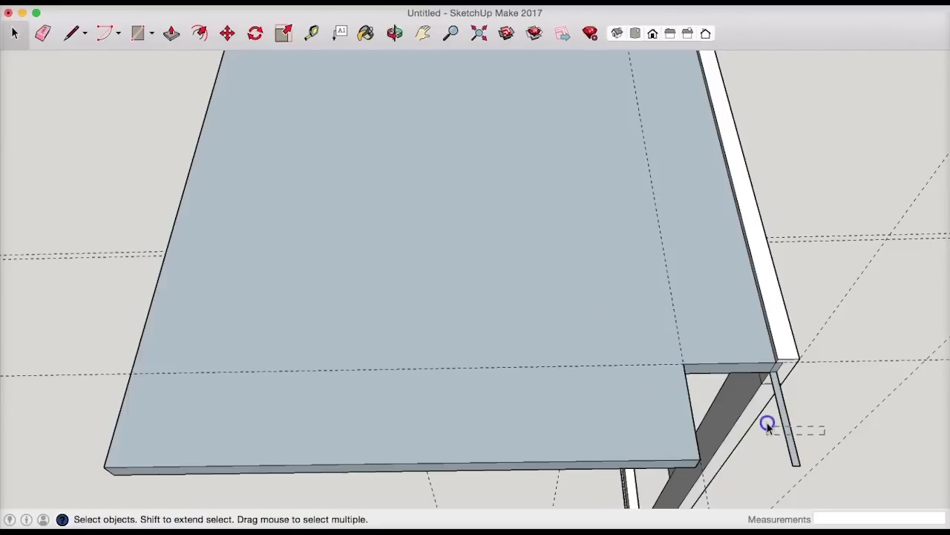
key("Delete")
left_click(772, 372)
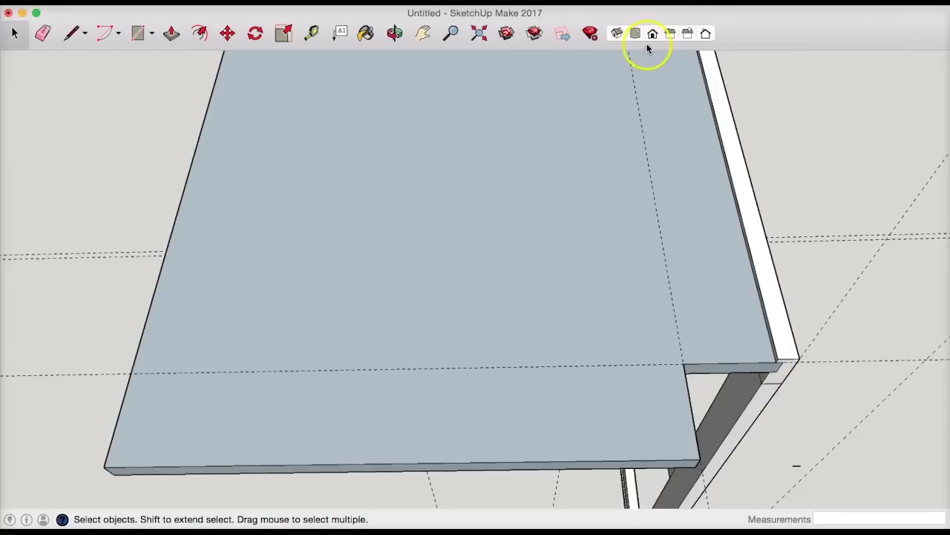
left_click(667, 35)
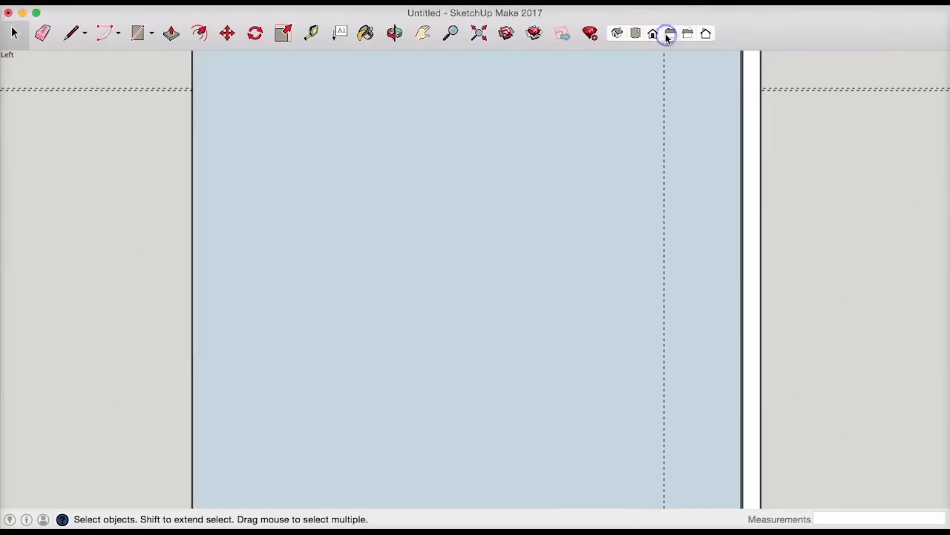
- In the top view, outline the right side panel's 3/4 by 23 1/2 inch top profile along the guides, ending in the face frame's groove
left_click(480, 34)
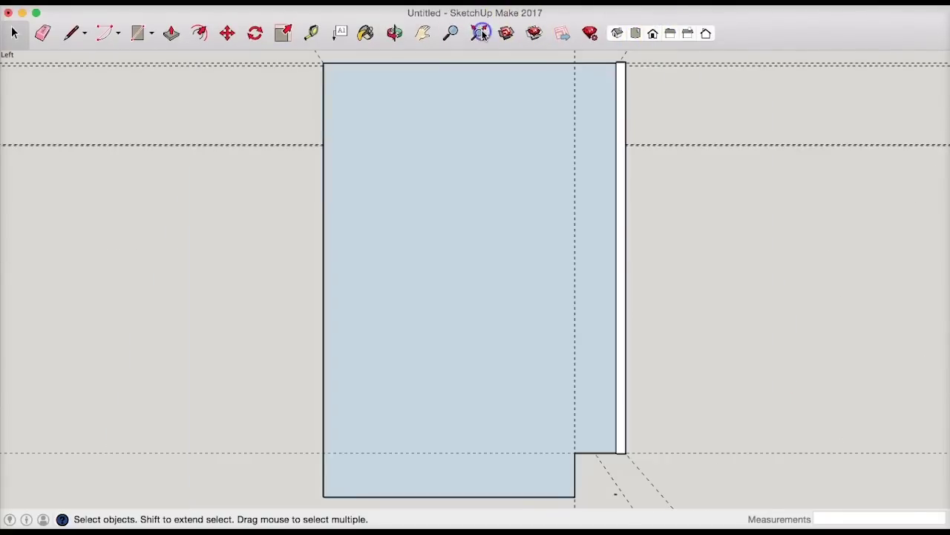
left_click(672, 35)
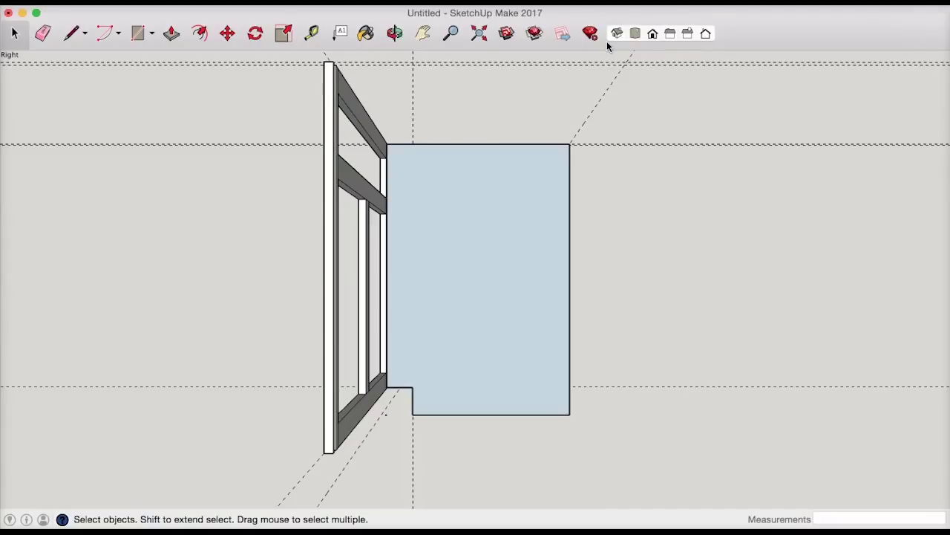
left_click(636, 36)
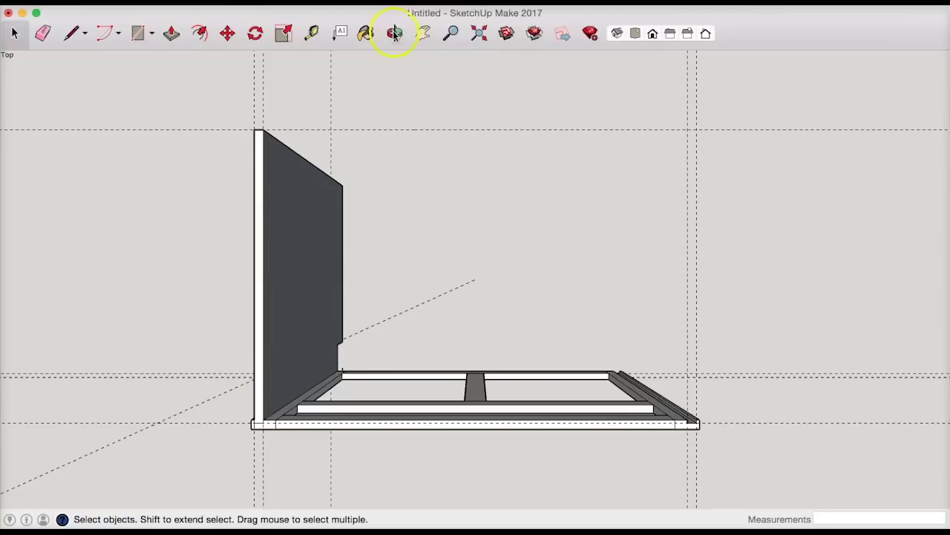
left_click(456, 36)
left_click_drag(715, 259, 456, 191)
left_click(427, 35)
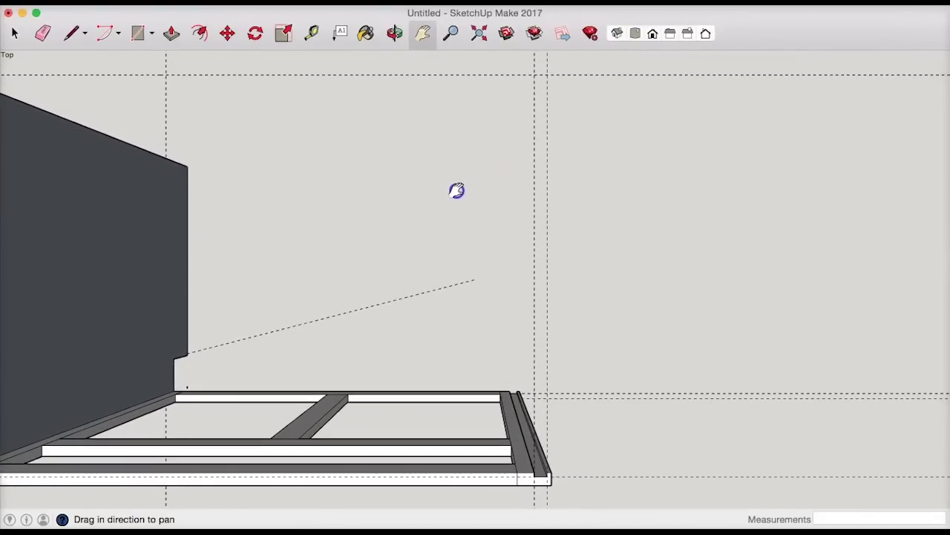
left_click(71, 33)
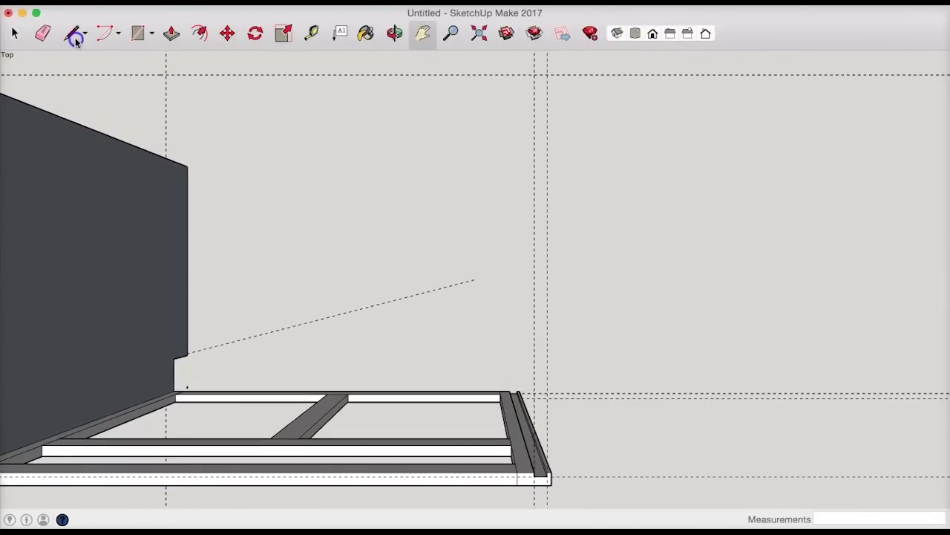
left_click(534, 83)
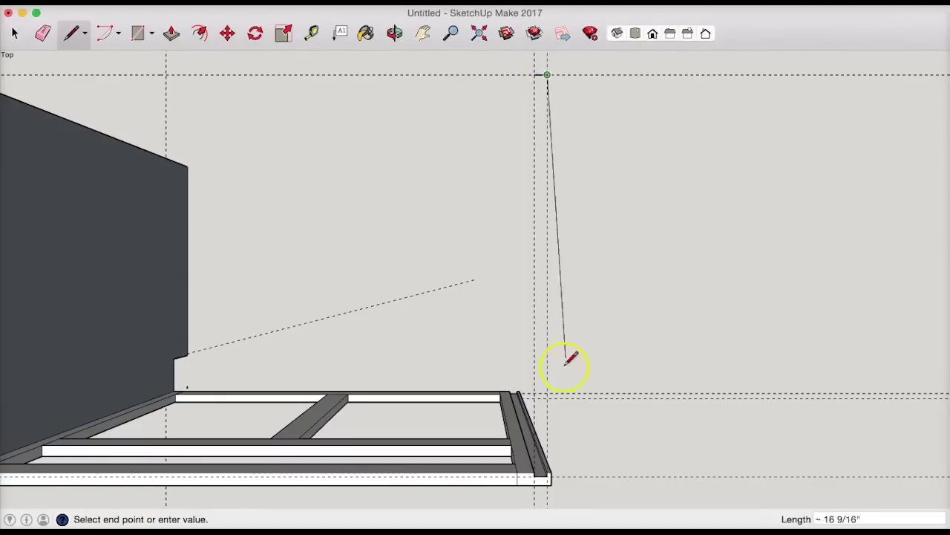
left_click(547, 476)
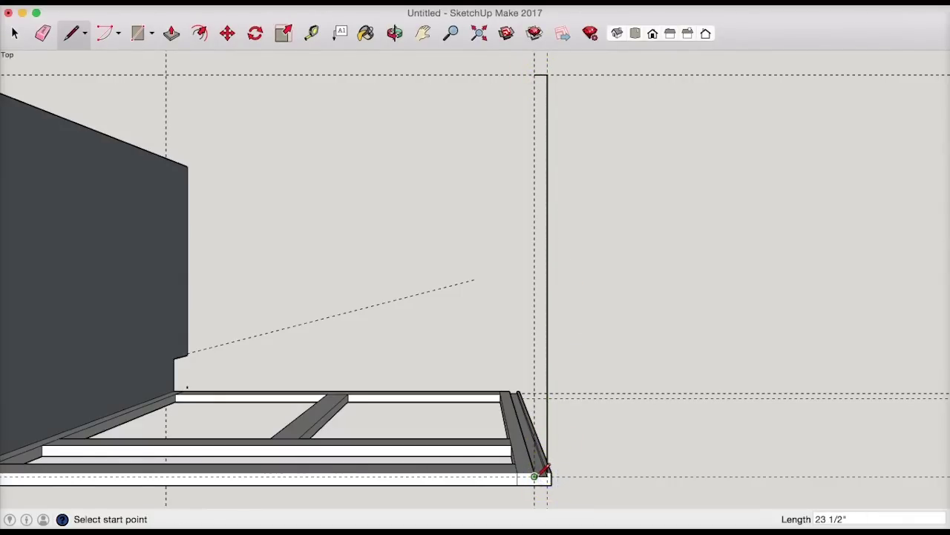
left_click(534, 476)
left_click(534, 74)
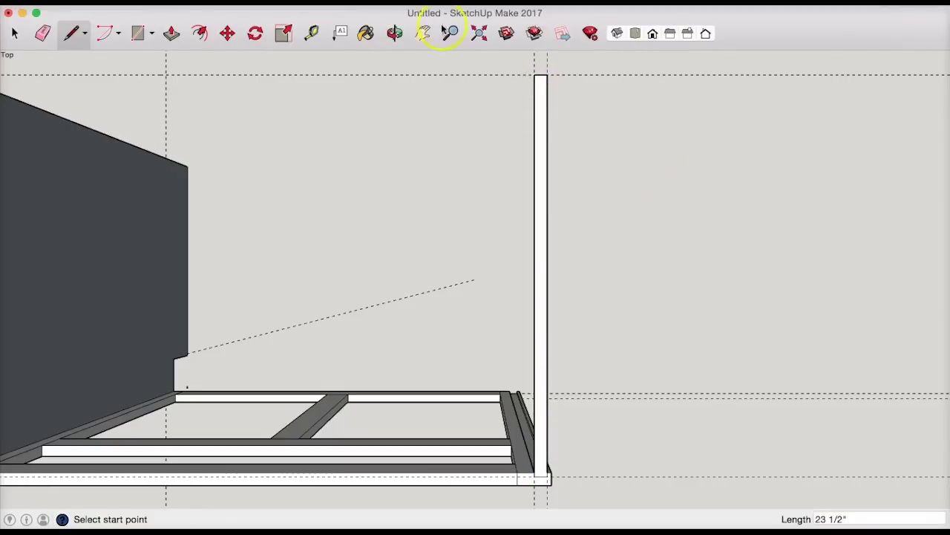
- Extrude the right side panel's top profile 34 1/2 inches downward to form the full-height panel
left_click(395, 33)
left_click_drag(617, 191, 564, 70)
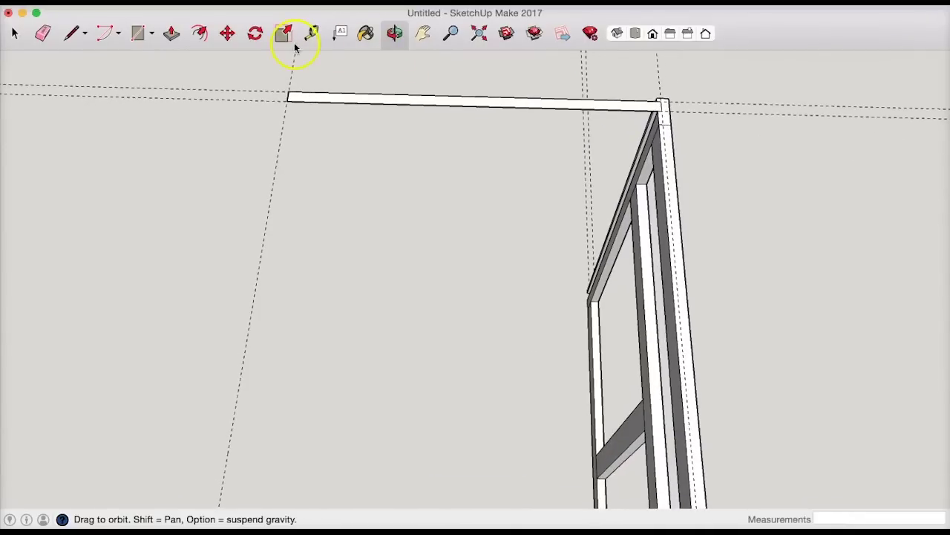
left_click(171, 32)
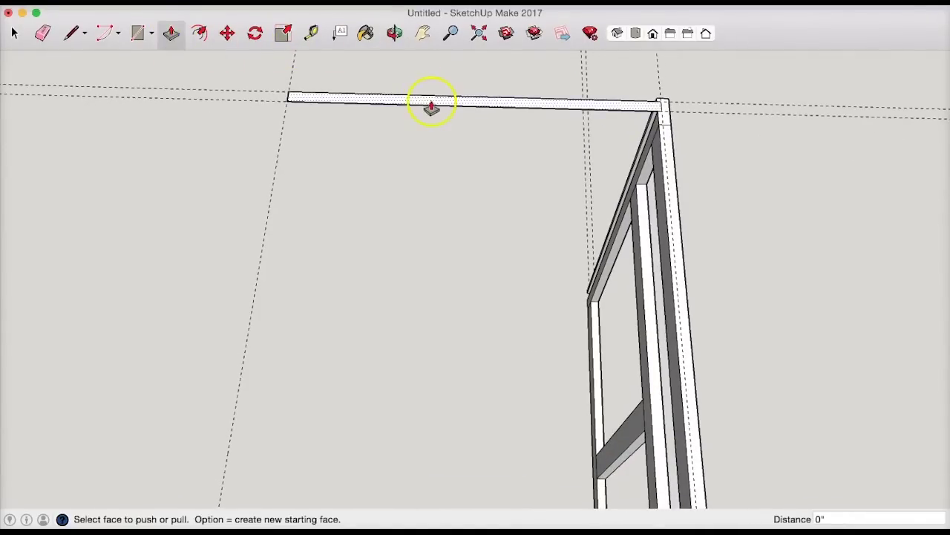
left_click_drag(429, 100, 432, 146)
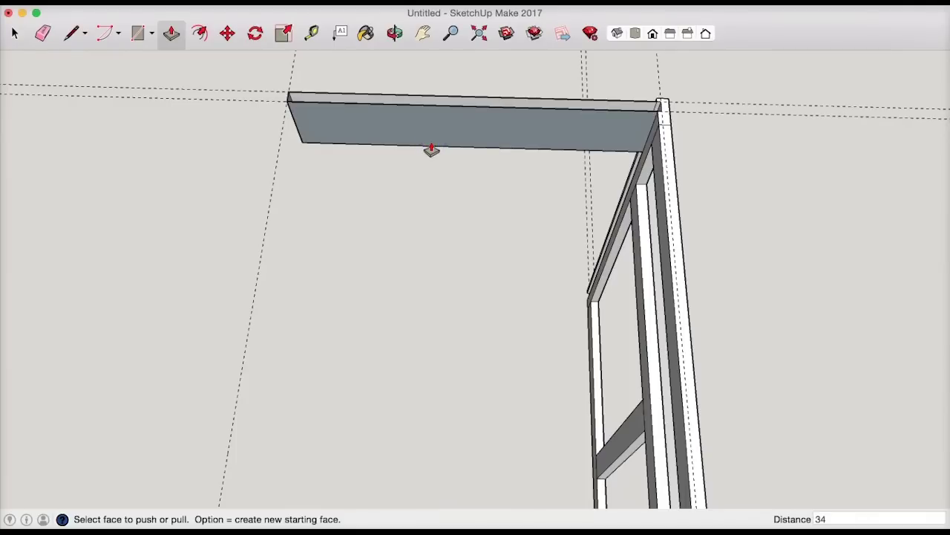
key("Return")
- Close the right side panel's open top face by tracing its 3/4 inch back edge
left_click(71, 32)
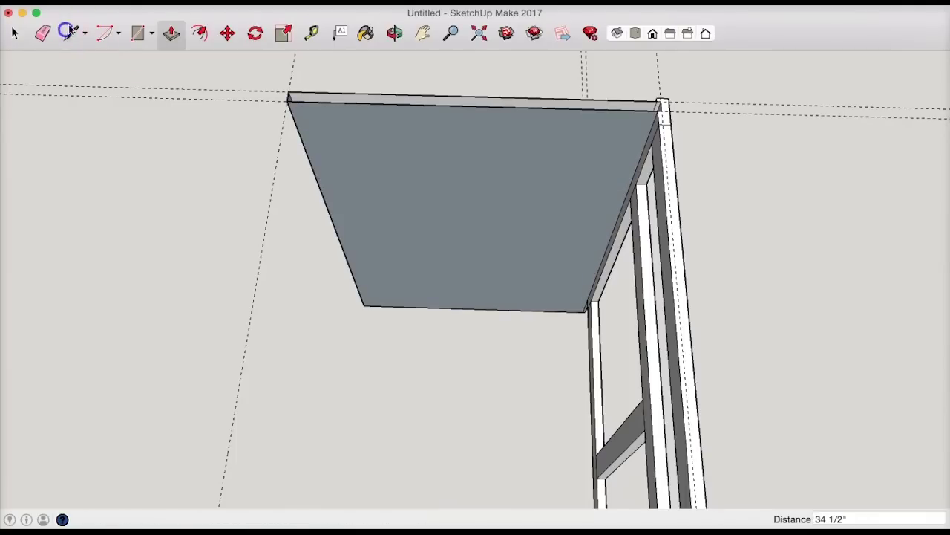
left_click(288, 91)
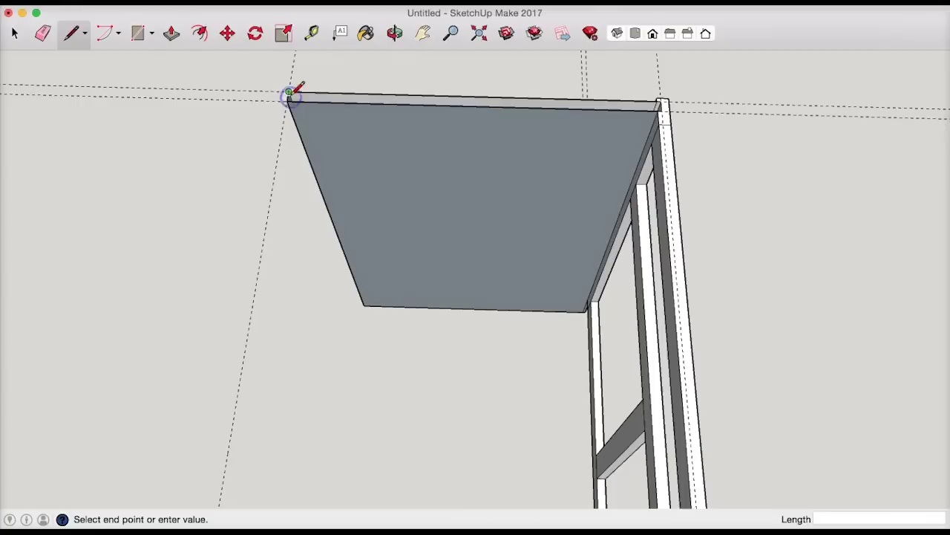
left_click(290, 99)
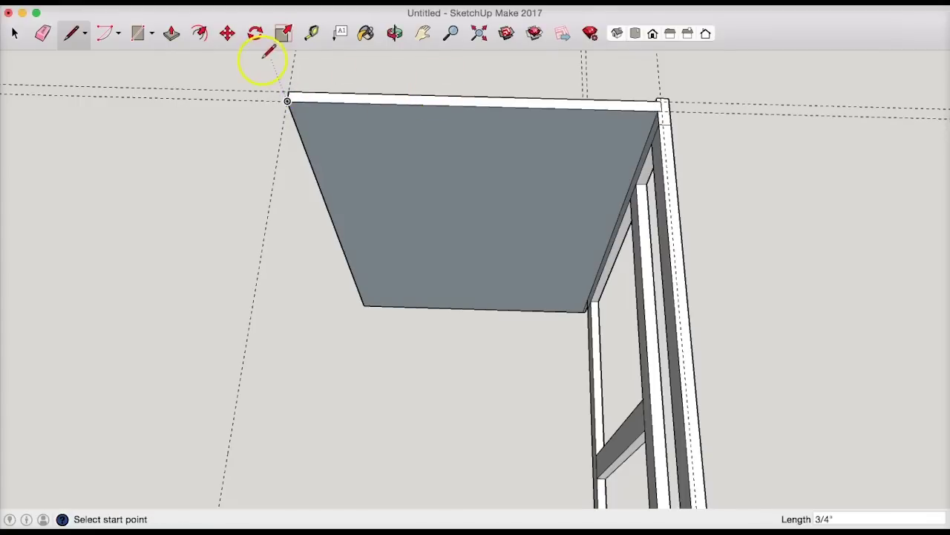
- Try to place a guide 3.5 inches up from the right side panel's bottom edge
left_click(686, 33)
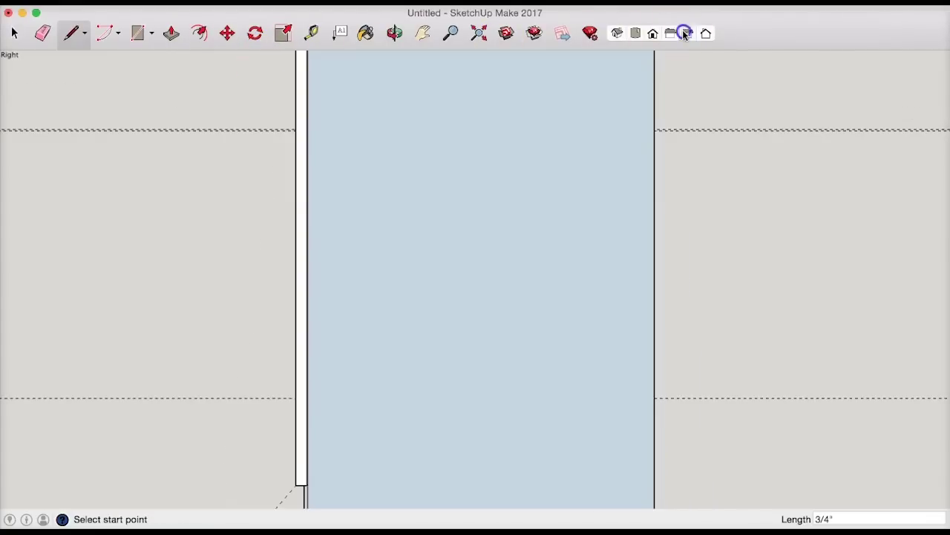
left_click(478, 33)
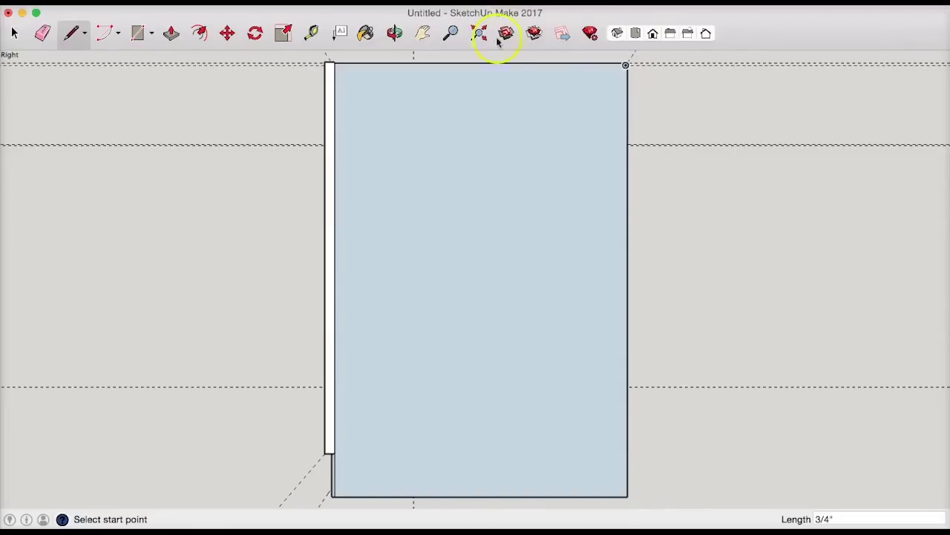
left_click(394, 33)
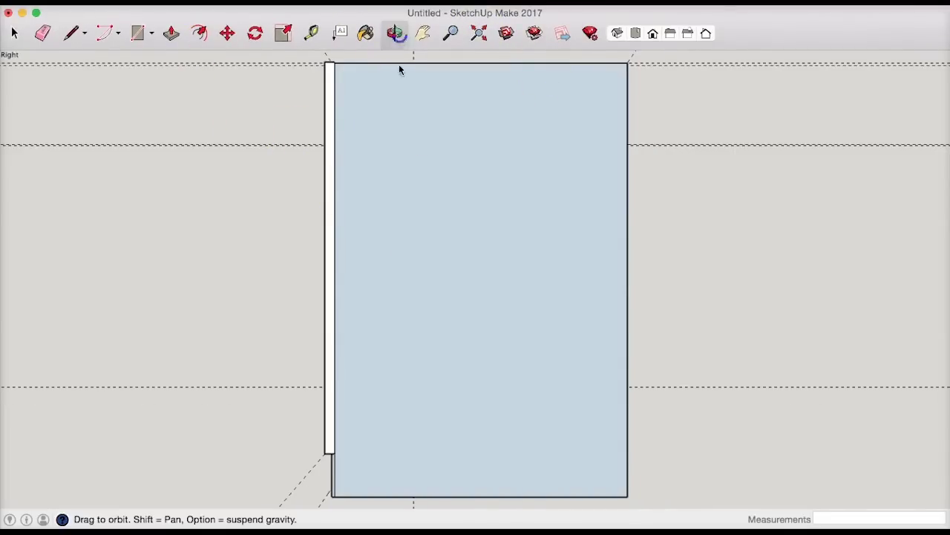
left_click_drag(422, 330, 438, 183)
left_click(312, 35)
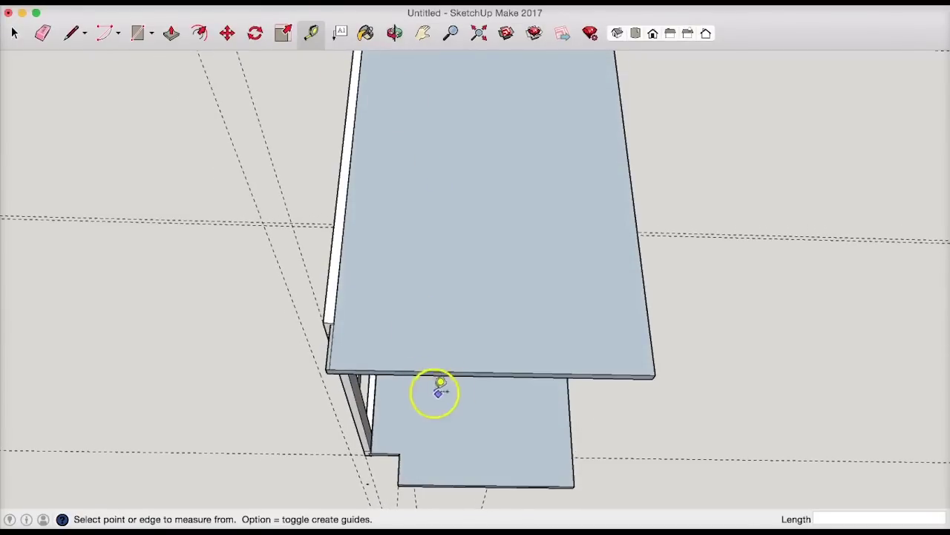
left_click(421, 370)
left_click(424, 354)
type("3.5")
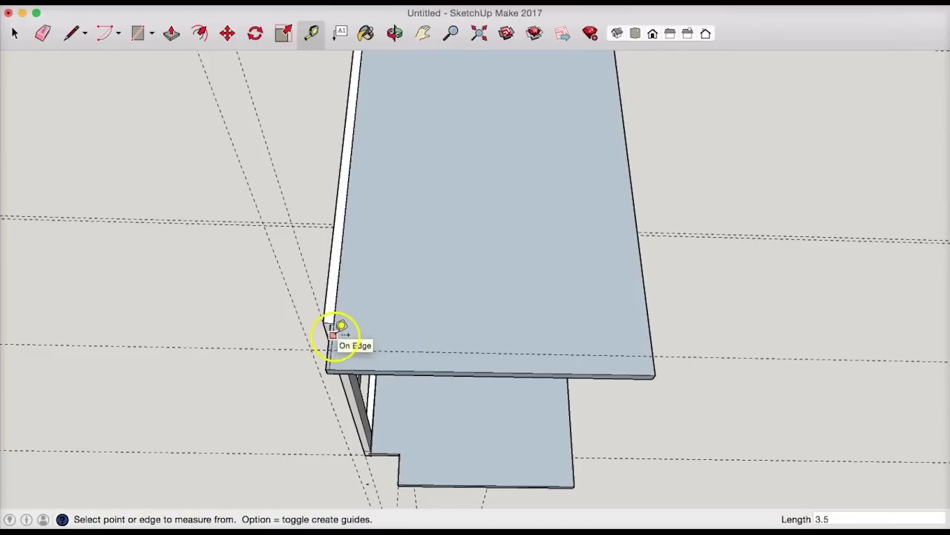
left_click(333, 335)
key("Escape")
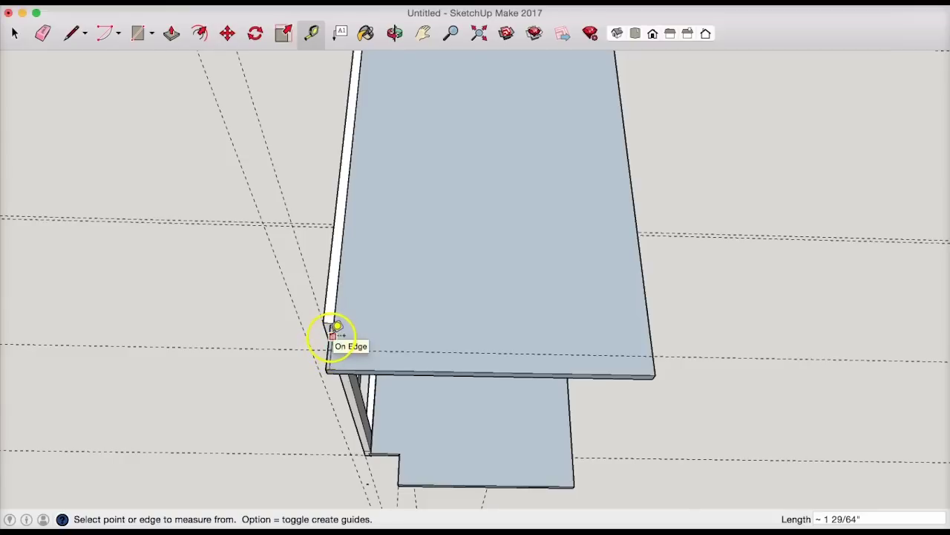
- Place guides on the right side panel's outer face 3.5 inches in from its front edge and 3.5 inches up from its bottom edge
left_click(396, 33)
left_click_drag(475, 148, 487, 248)
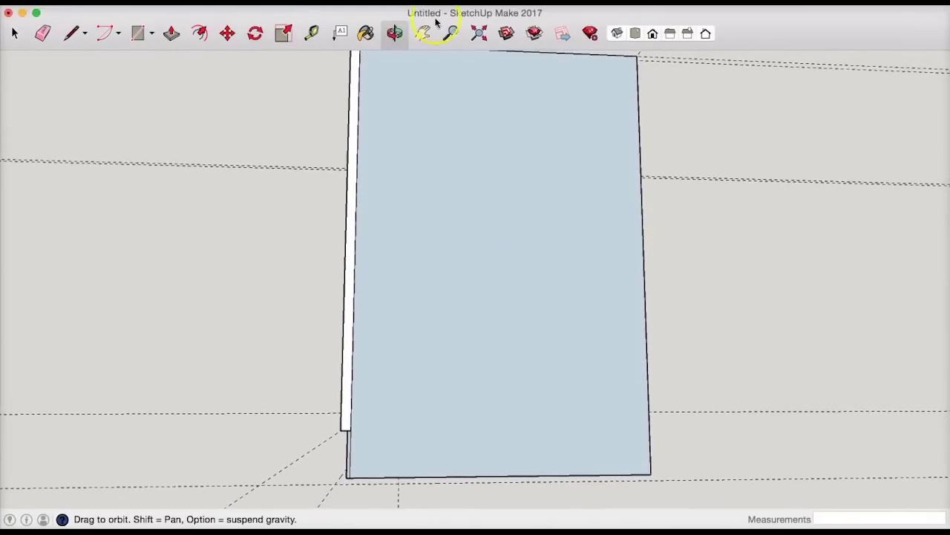
left_click(14, 33)
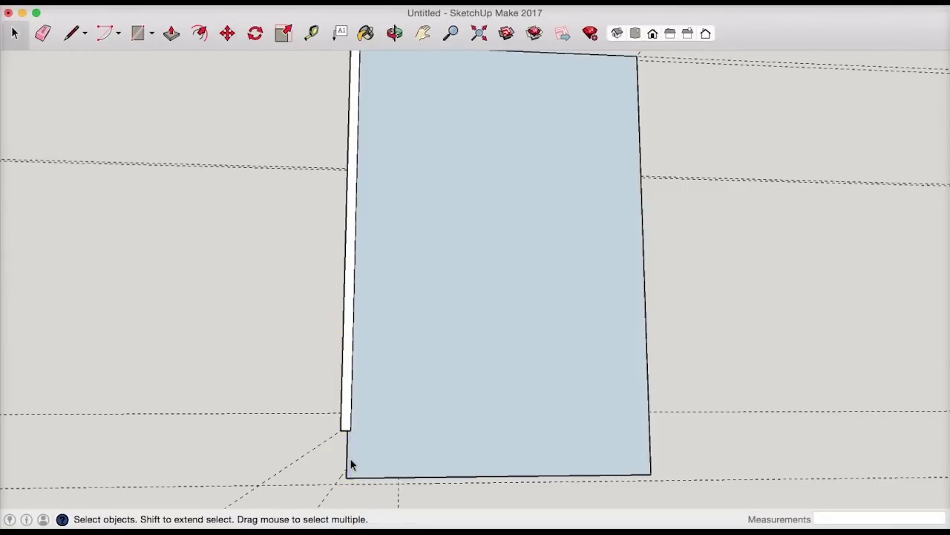
left_click(311, 33)
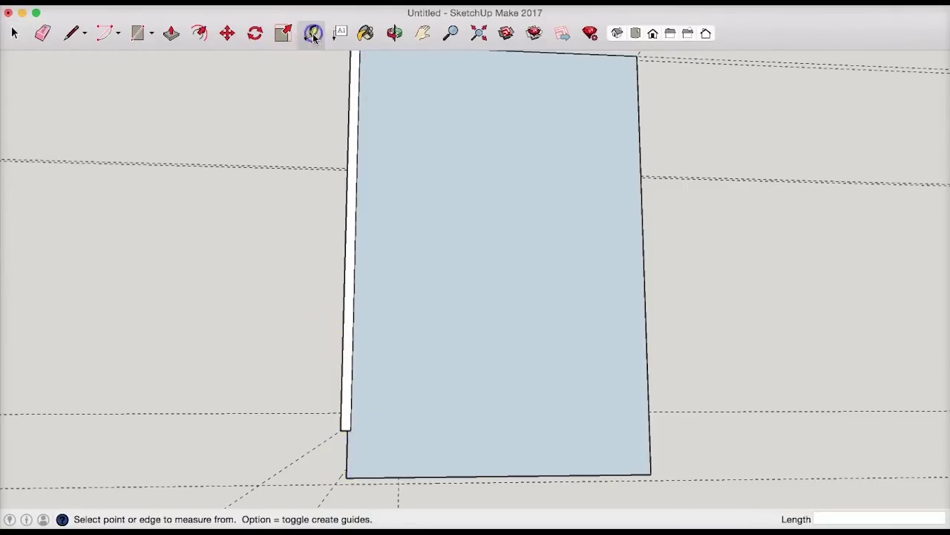
left_click(352, 435)
type("3.5")
key("Return")
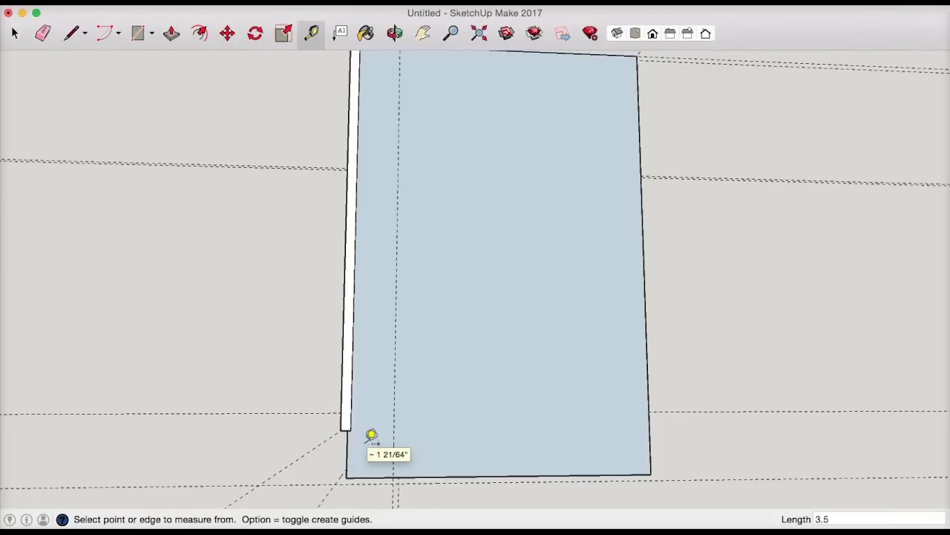
left_click(432, 476)
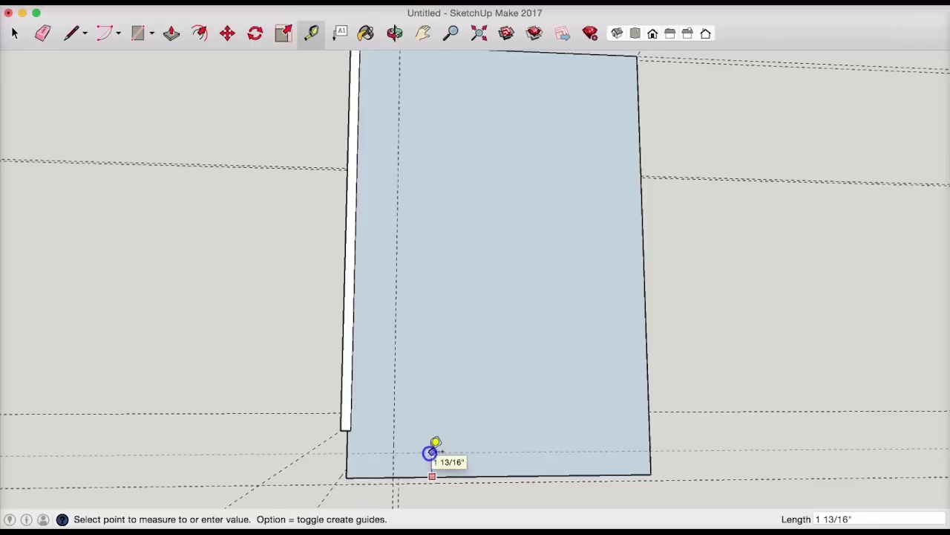
left_click(431, 452)
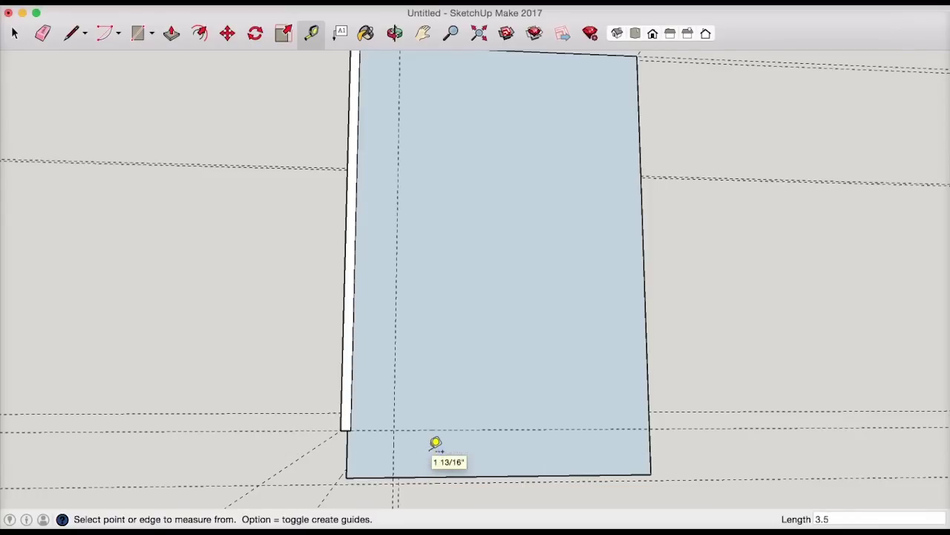
- Outline the toe-kick notch along the two guides at the right side panel's lower front corner
left_click(394, 32)
left_click_drag(392, 245, 407, 188)
left_click(451, 32)
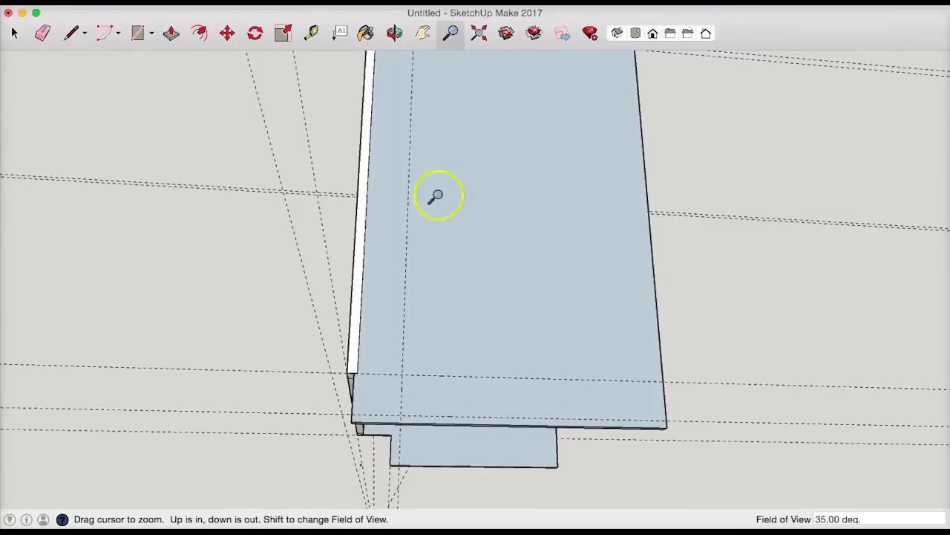
left_click_drag(426, 422, 452, 309)
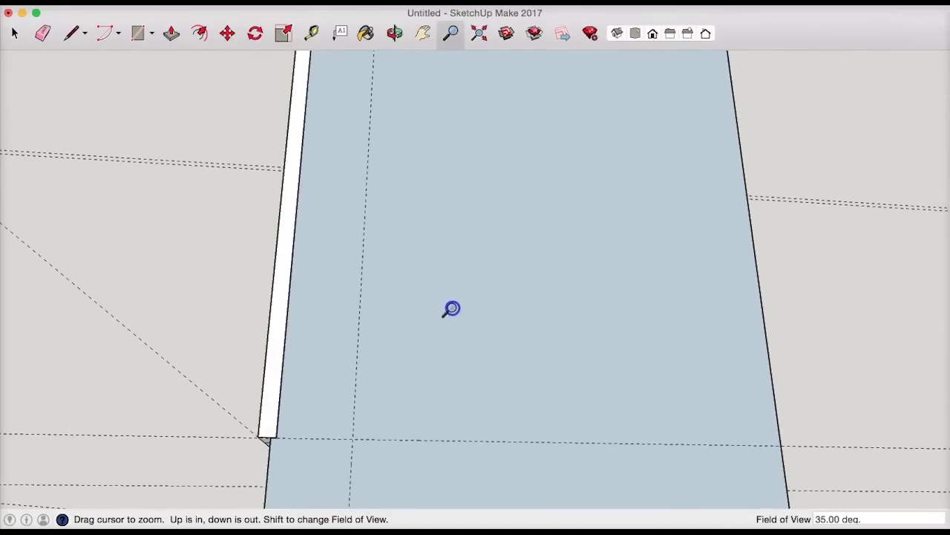
left_click(423, 33)
left_click_drag(390, 290, 432, 232)
left_click(74, 35)
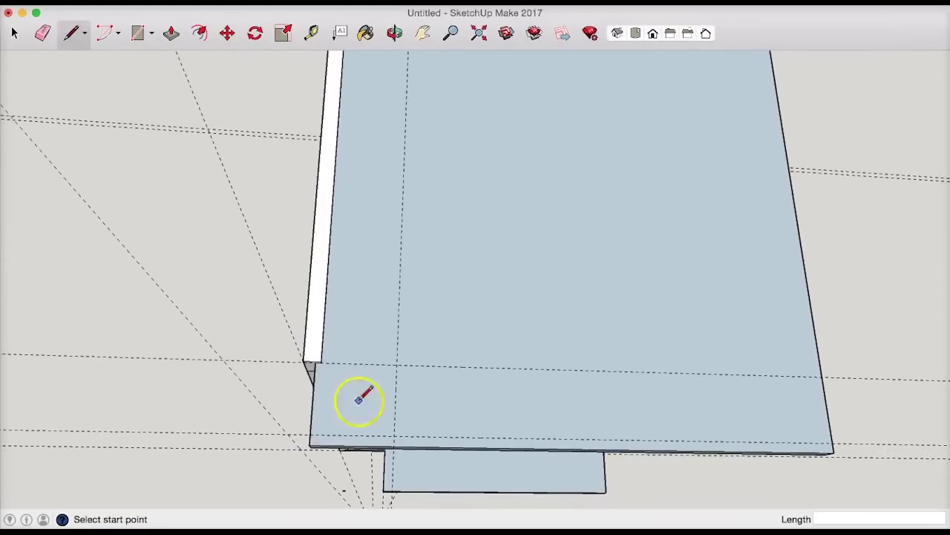
left_click(315, 363)
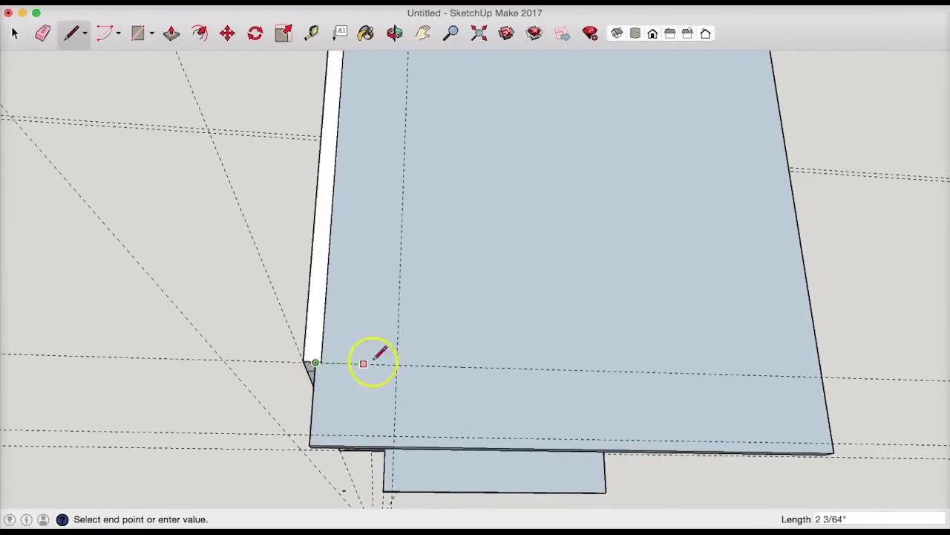
left_click(396, 365)
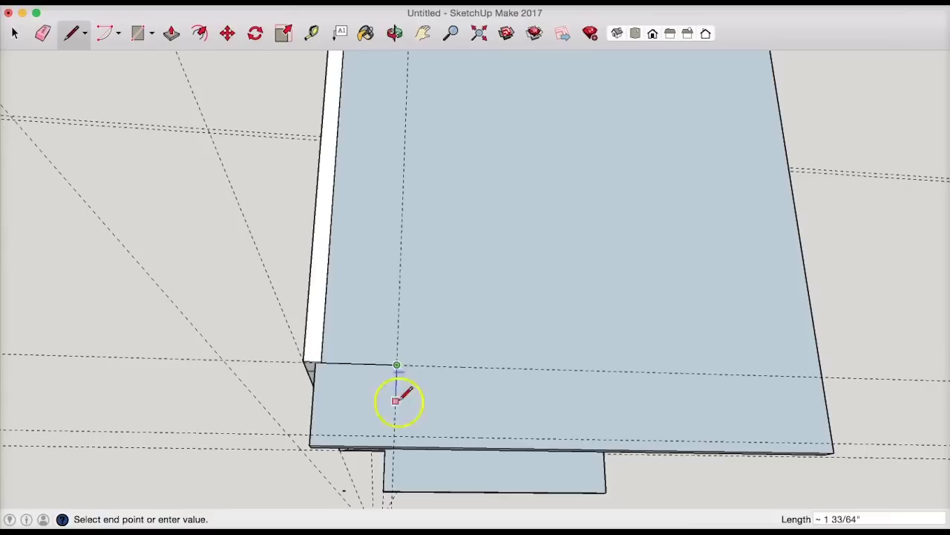
left_click(393, 446)
- Push the right panel's notch outline 3/4 inch through its thickness to cut out the corner
left_click(171, 35)
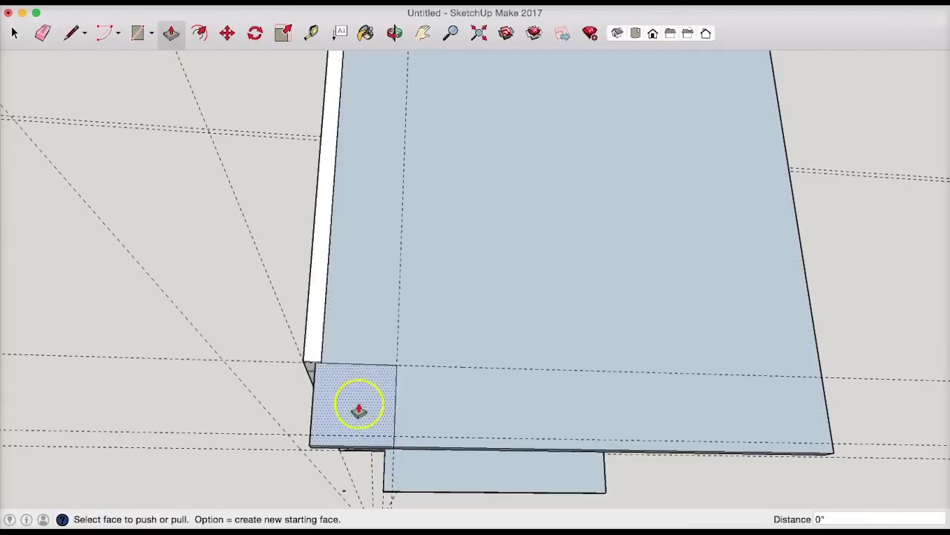
left_click(361, 400)
left_click(359, 421)
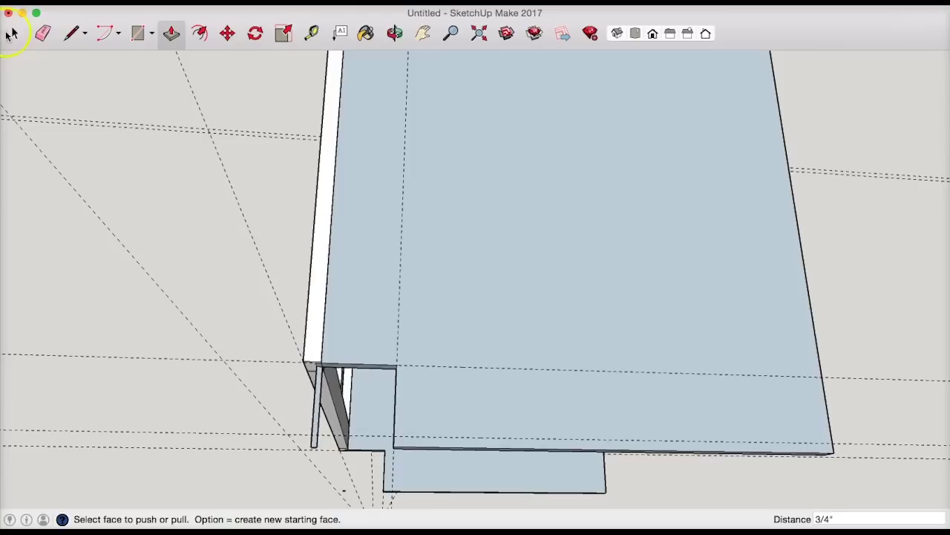
- Delete the leftover vertical strip in front of the right panel's notch, along with the stray guides crossing it
left_click(14, 33)
left_click_drag(323, 462, 304, 432)
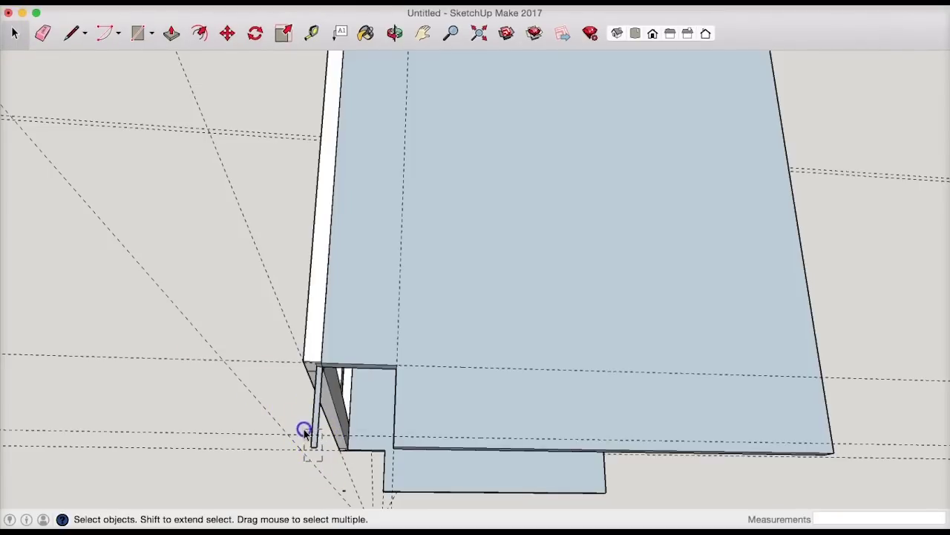
left_click(412, 226)
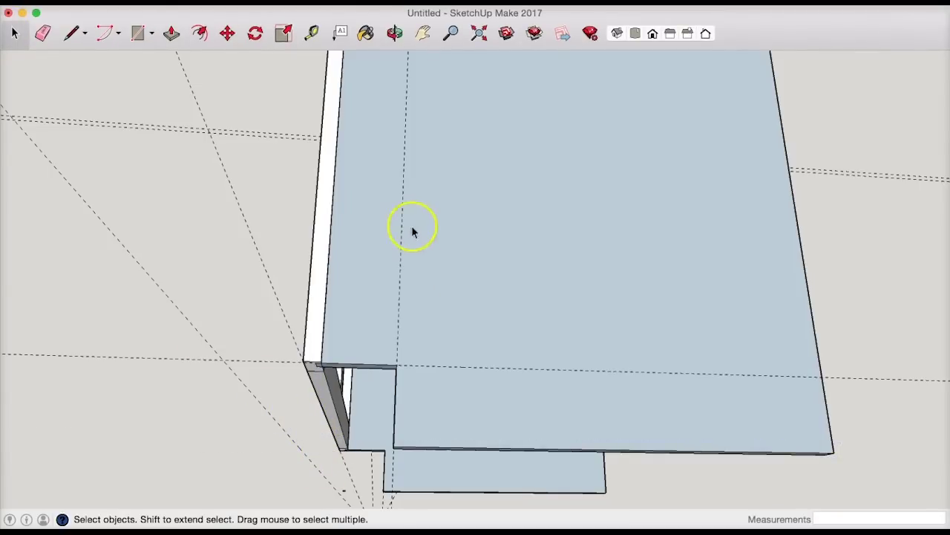
- Examine the cabinet's face frame and side panels from the front and from above
left_click(619, 34)
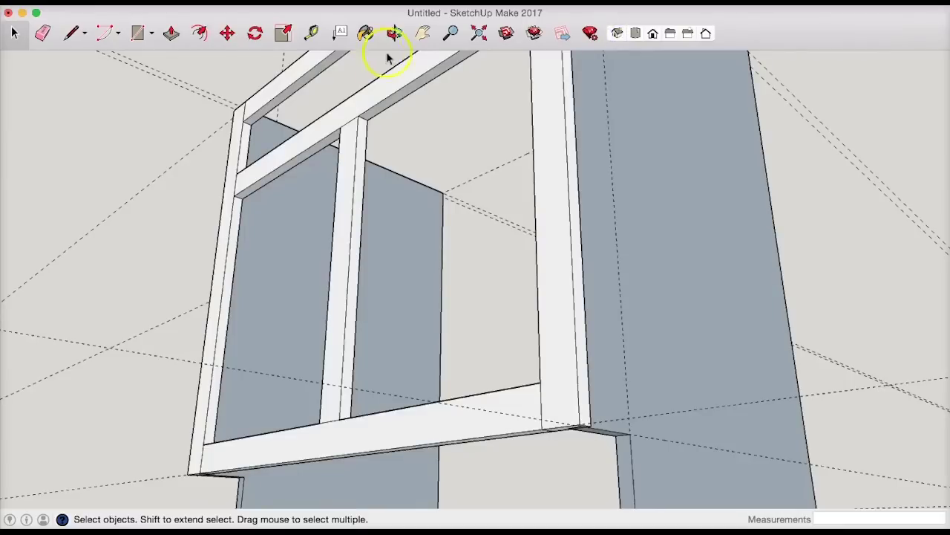
left_click(479, 33)
left_click(394, 32)
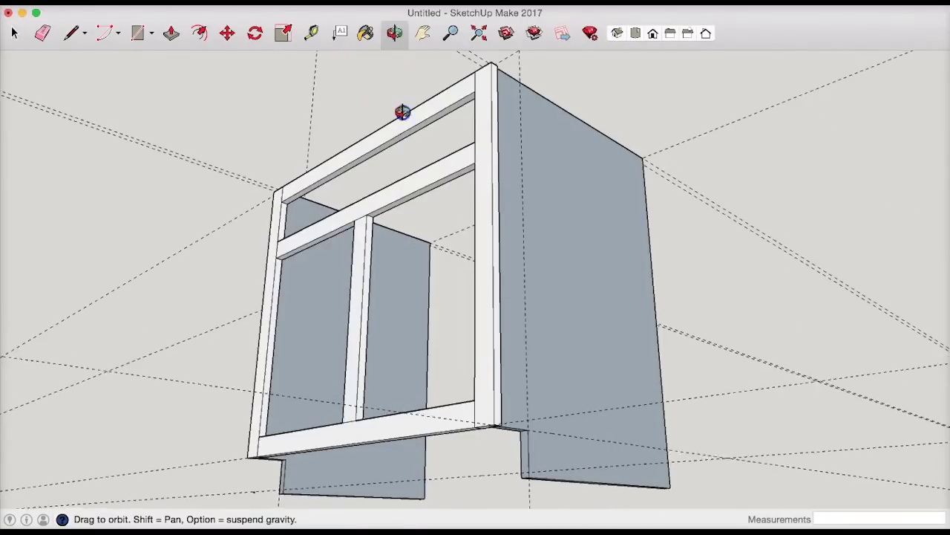
left_click_drag(392, 106, 648, 373)
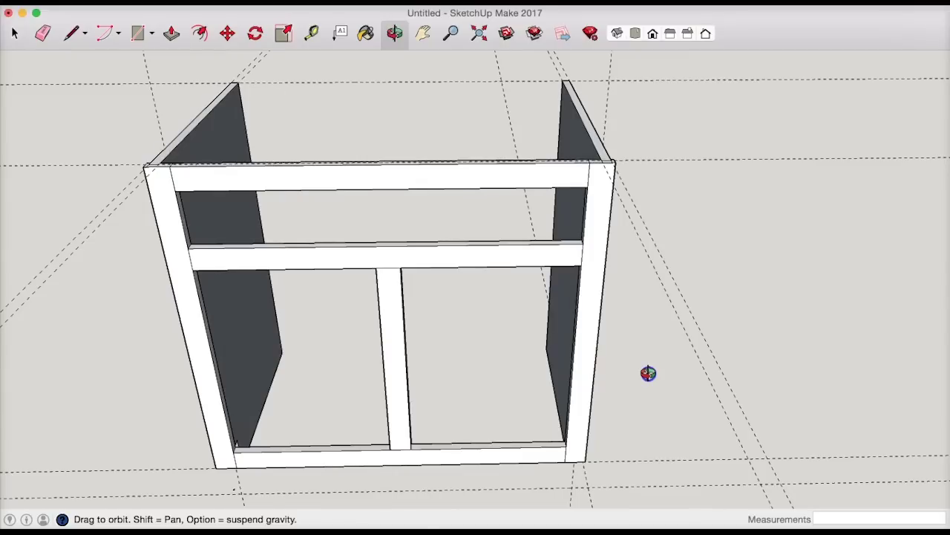
mouse_move(648, 372)
left_mouse_down()
mouse_move(615, 374)
mouse_move(639, 374)
left_mouse_up()
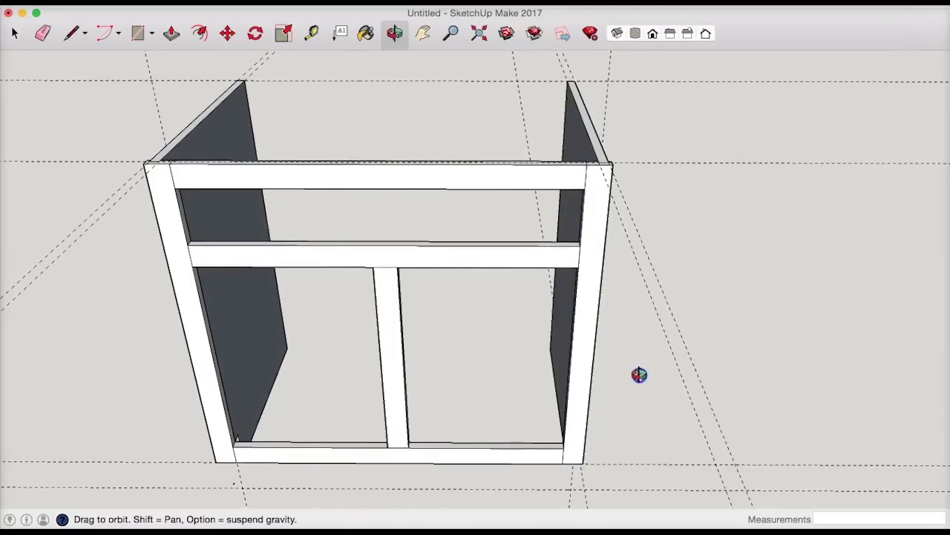
left_click(464, 101)
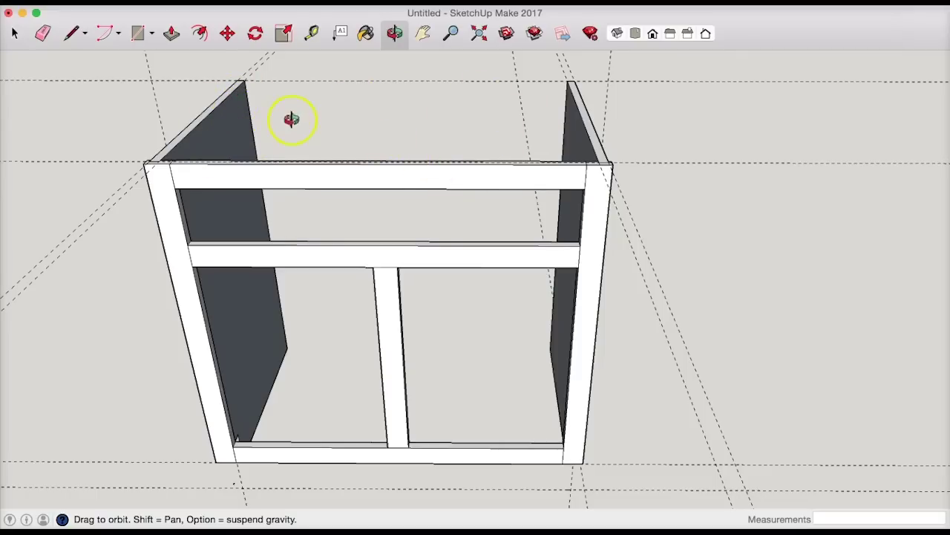
left_click(373, 181)
left_click(426, 34)
left_click_drag(404, 157, 482, 157)
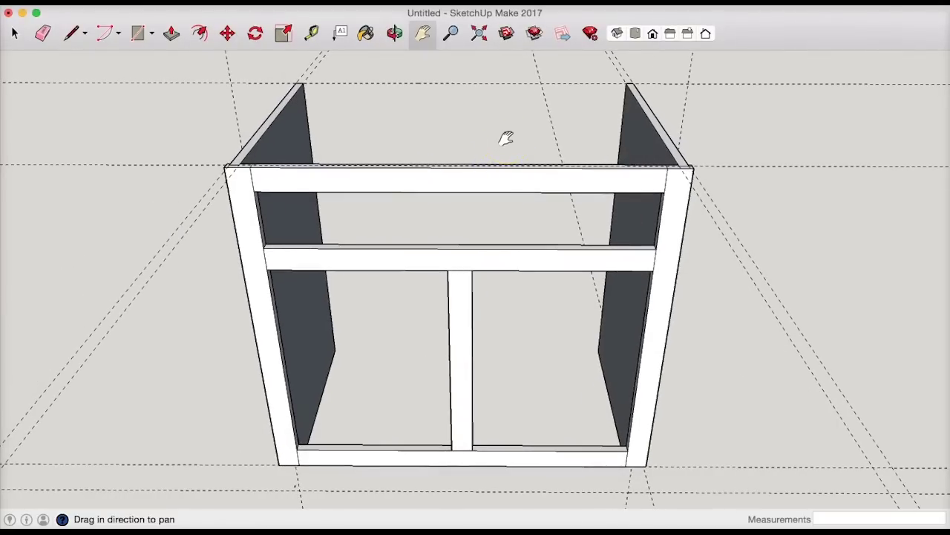
left_click(342, 125)
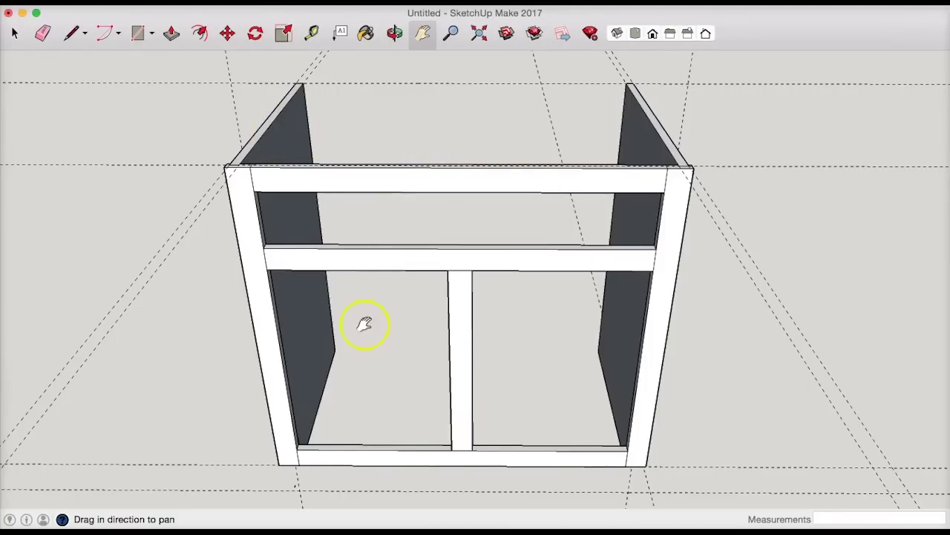
left_click(394, 32)
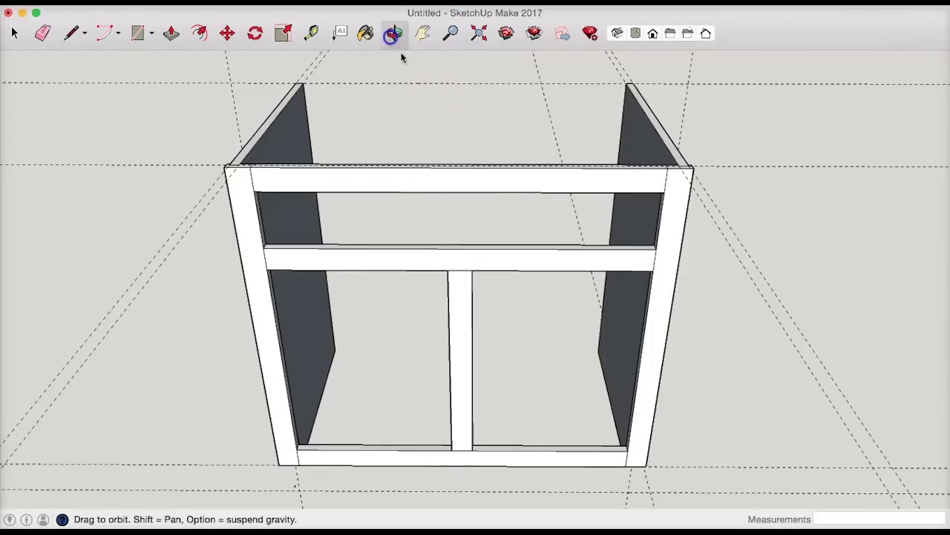
left_click_drag(412, 178, 414, 324)
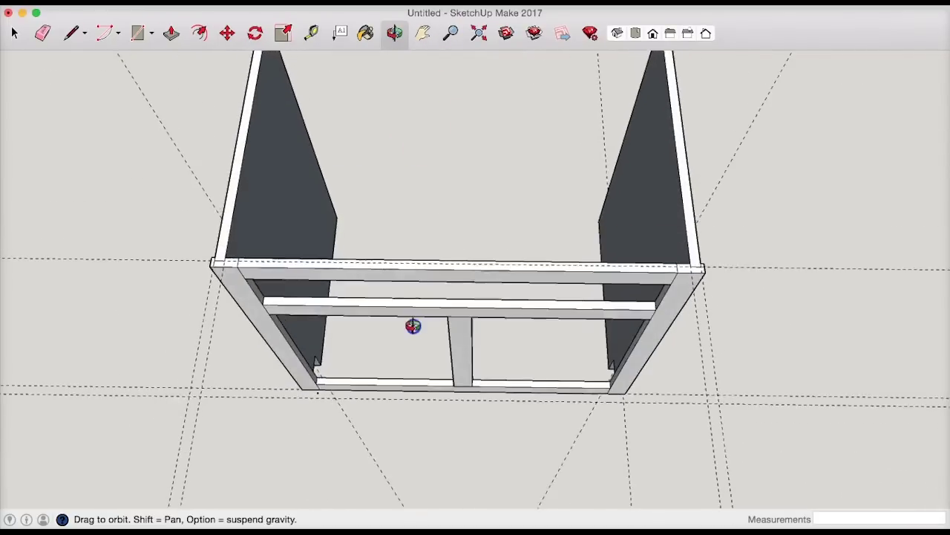
- In top view, place two parallel guides spaced 0.75 inch apart, measuring forward from the side panels' back edges
left_click(635, 33)
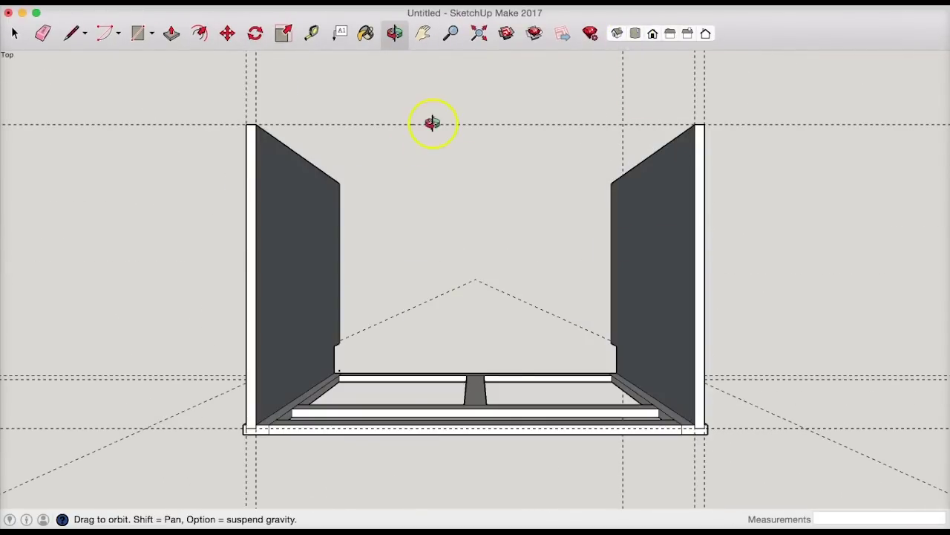
left_click(312, 33)
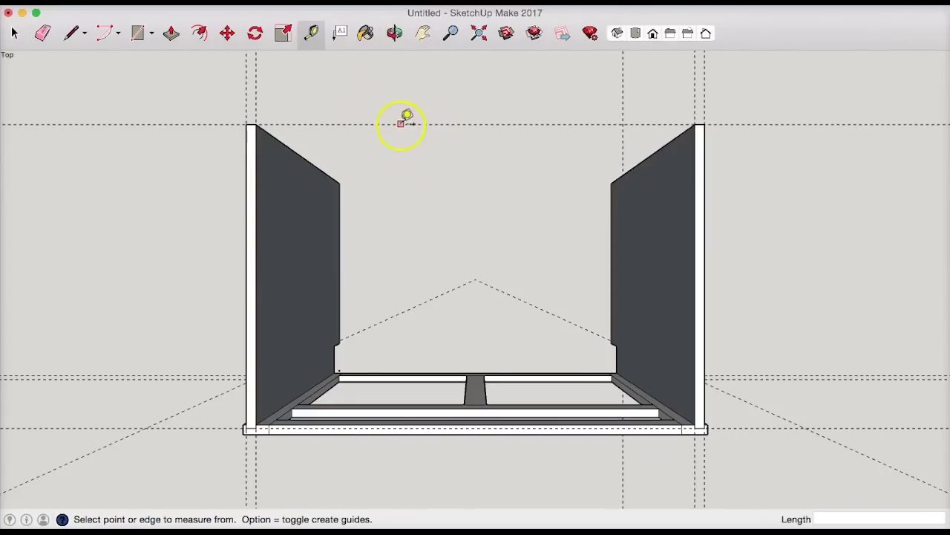
left_click(401, 124)
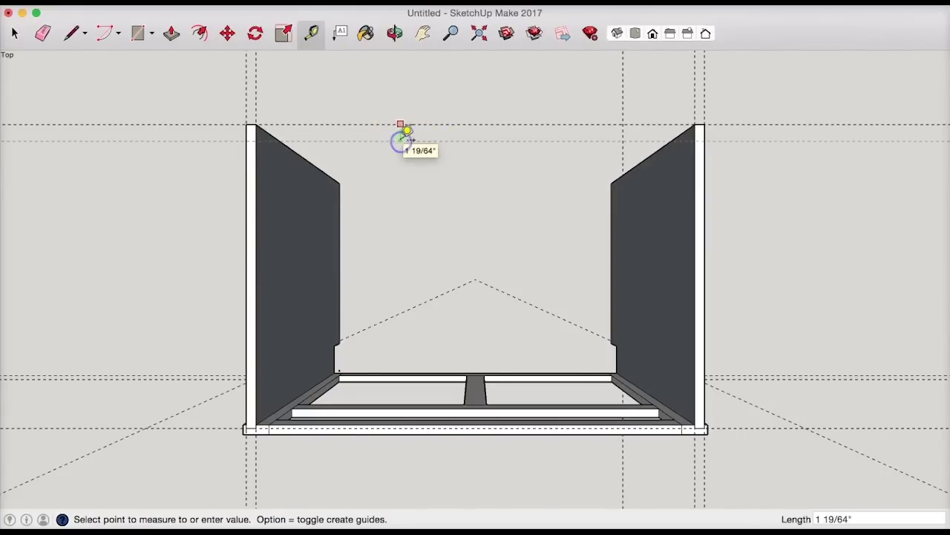
left_click(407, 131)
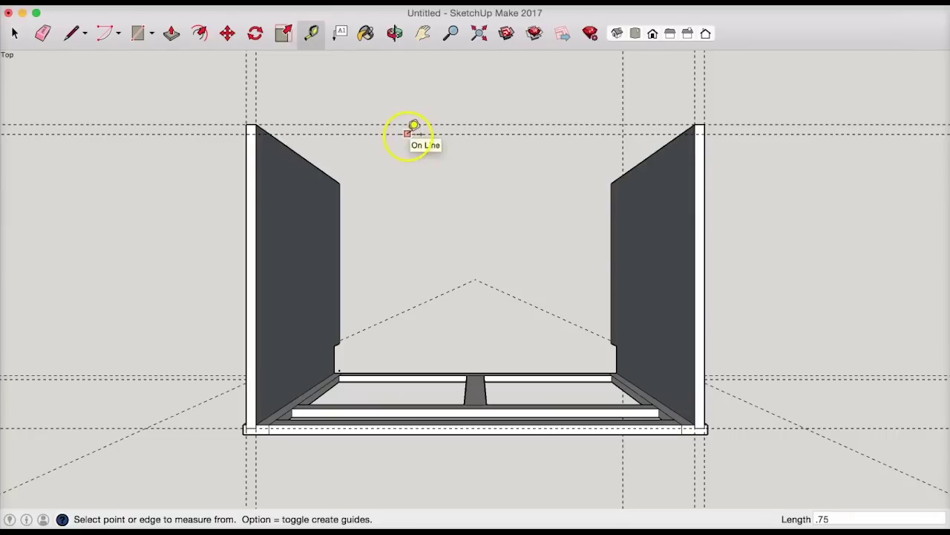
left_click(409, 131)
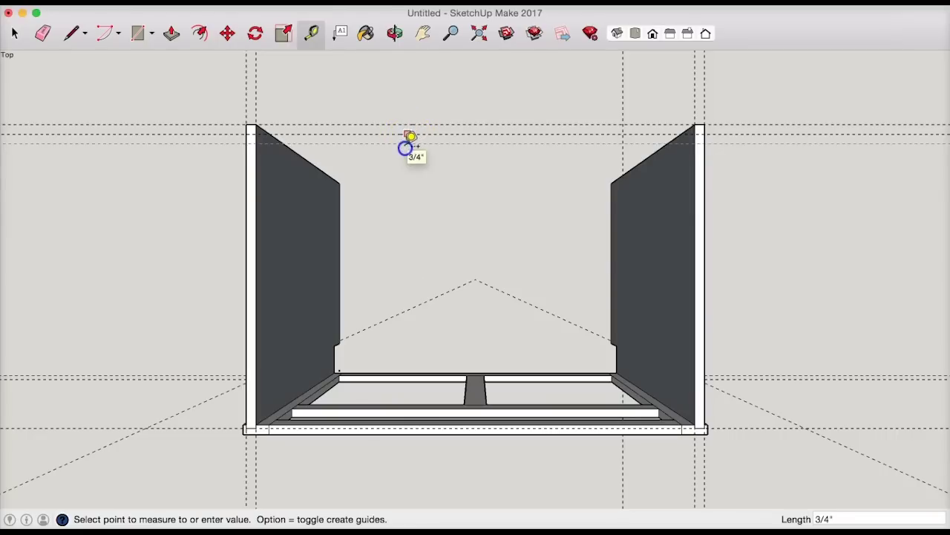
left_click(410, 138)
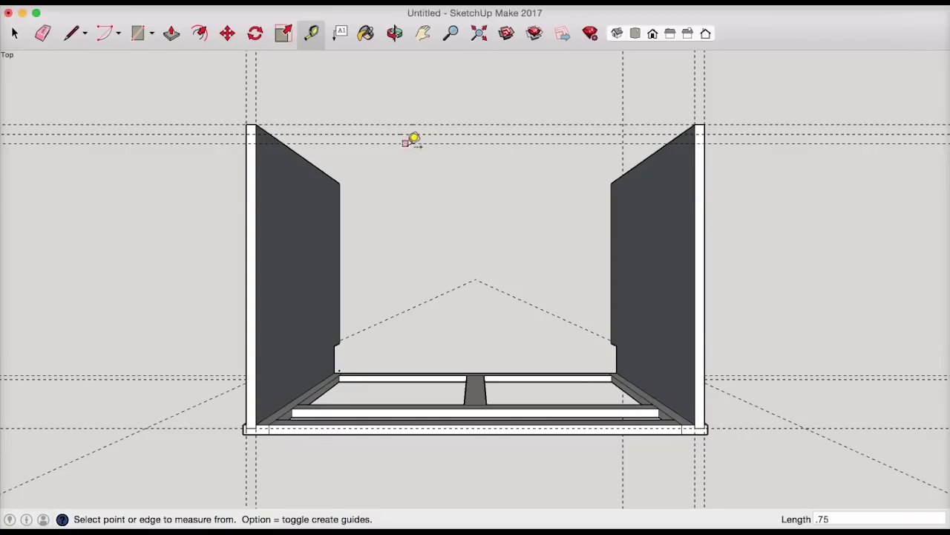
- Delete the old guide along the panels' back edges and the front-to-back guides running past both side panels
left_click(448, 32)
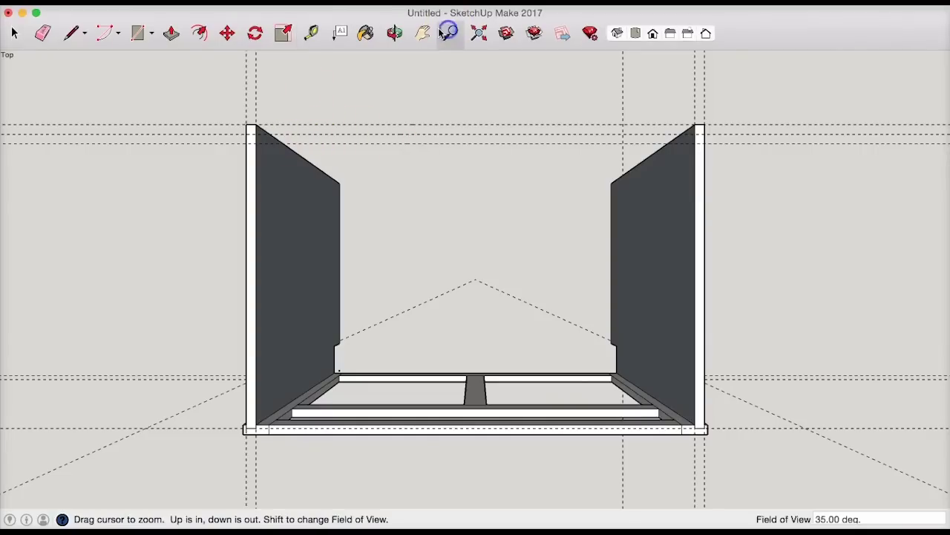
left_click(423, 33)
left_click_drag(383, 115, 558, 170)
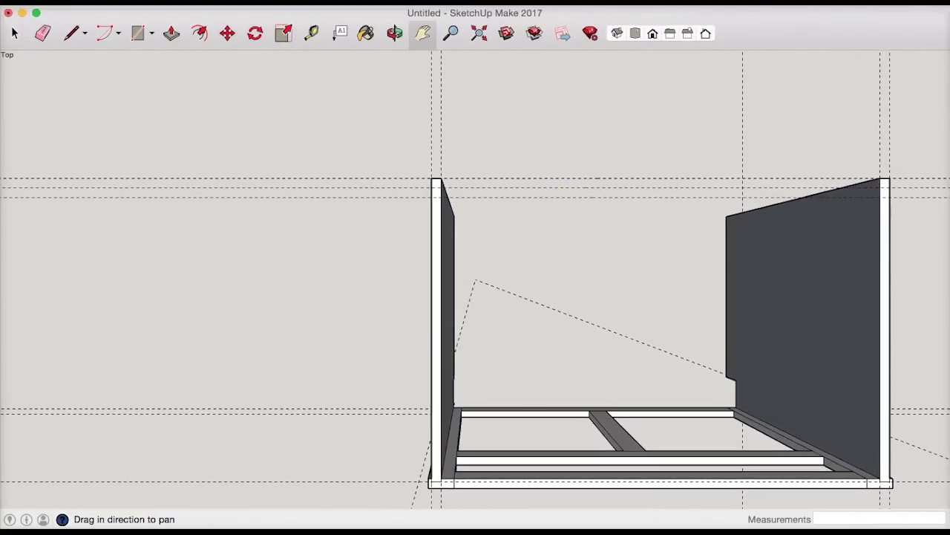
left_click(14, 33)
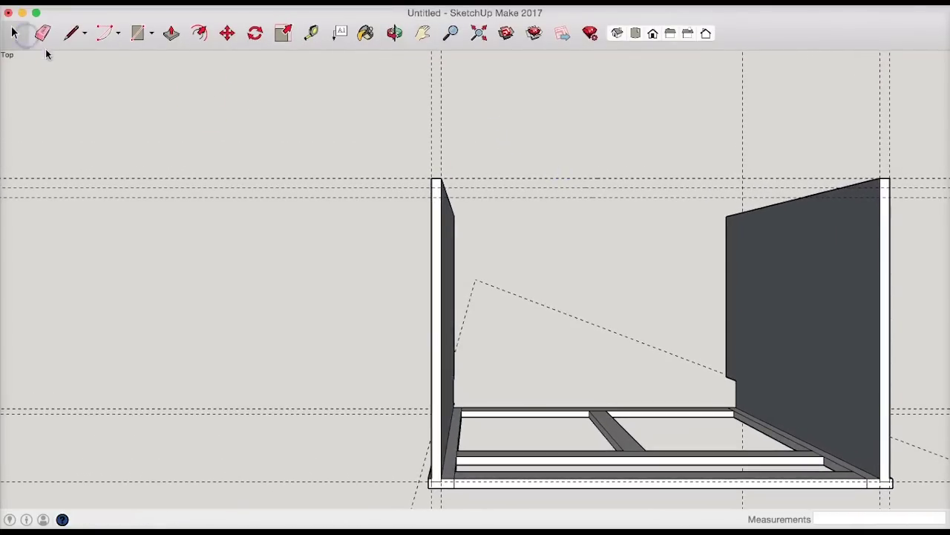
left_click(514, 181)
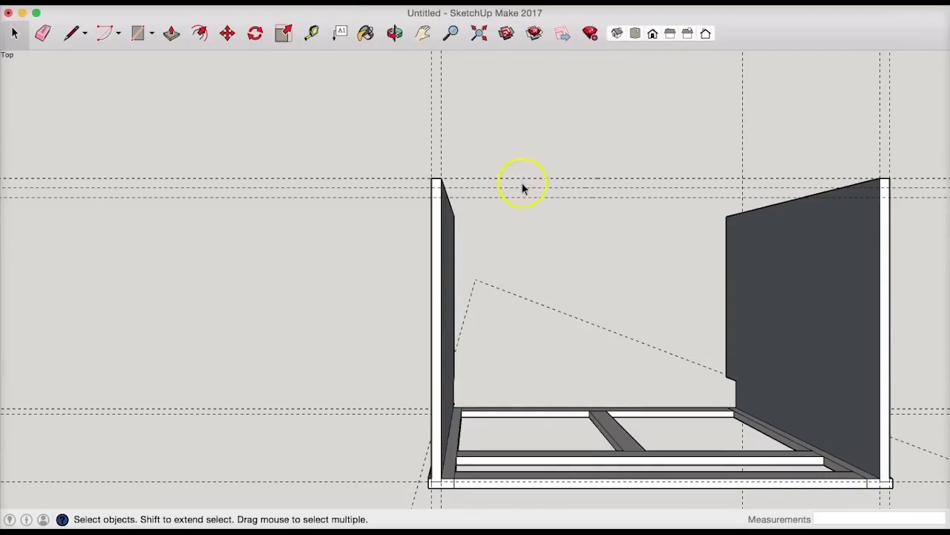
left_click_drag(469, 141, 372, 109)
key("Delete")
left_click_drag(907, 143, 674, 108)
- Place a guide 0.375 inch in from the inner face of the left side panel, along its top edge
left_click(449, 32)
left_click_drag(473, 181, 542, 71)
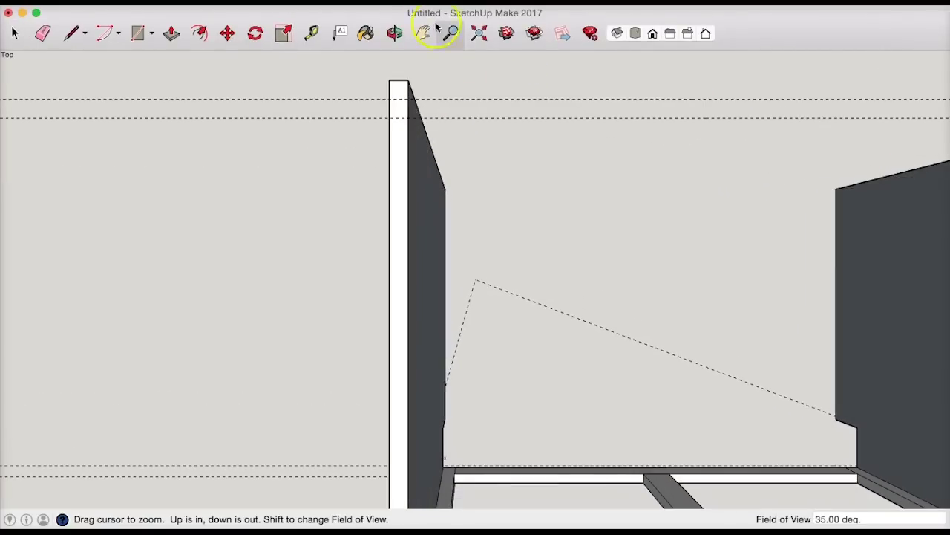
left_click(425, 33)
left_click_drag(461, 123, 512, 226)
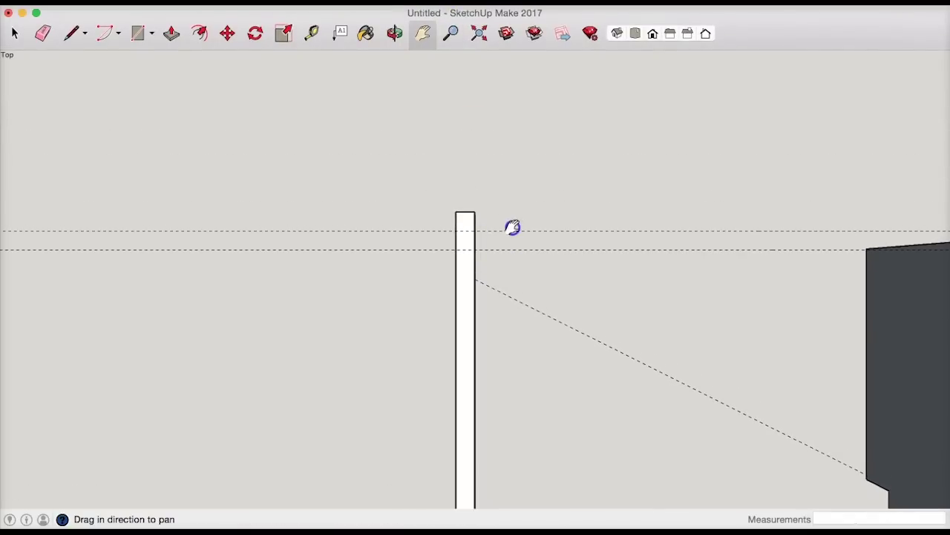
left_click(311, 33)
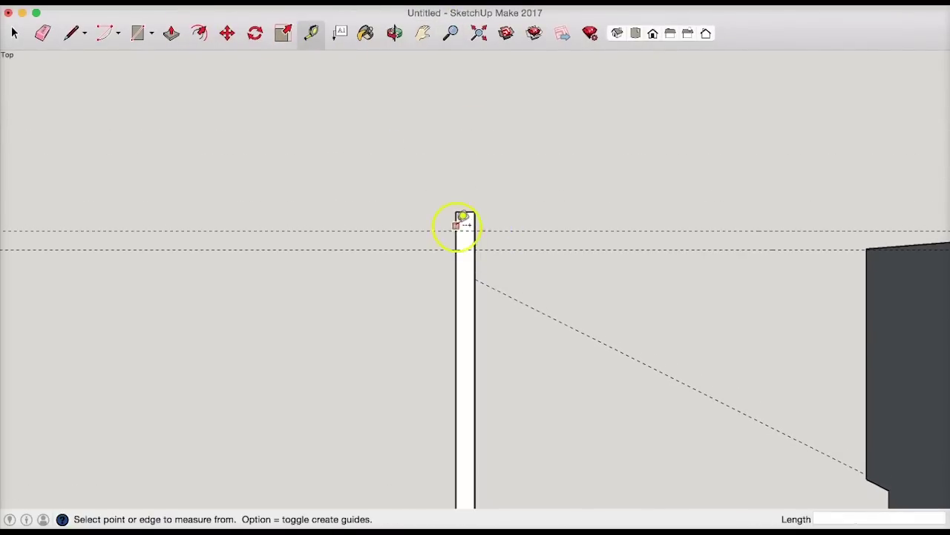
left_click(477, 287)
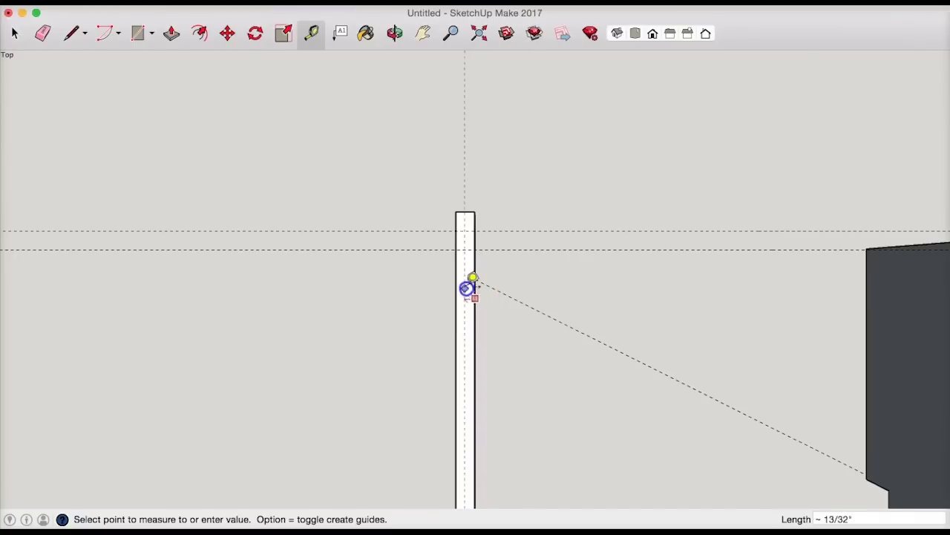
left_click(467, 285)
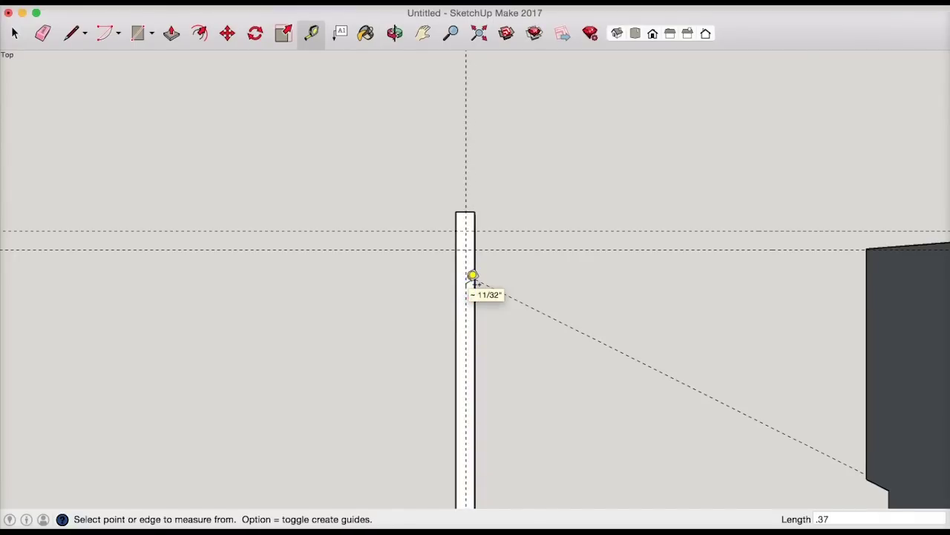
- Outline a 3/4 by 3/8 inch dado on the left panel's top edge, between the two back guides and the center guide
left_click(20, 41)
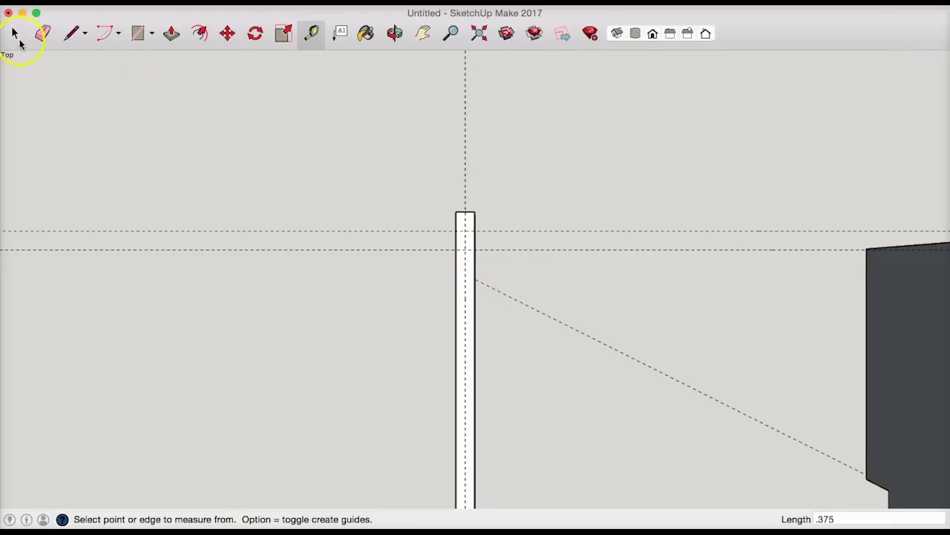
left_click(71, 34)
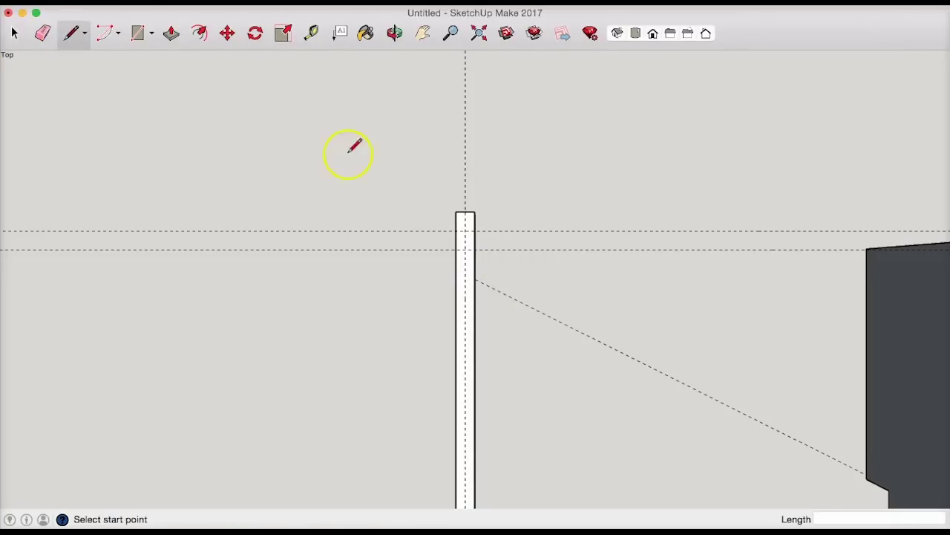
left_click(466, 218)
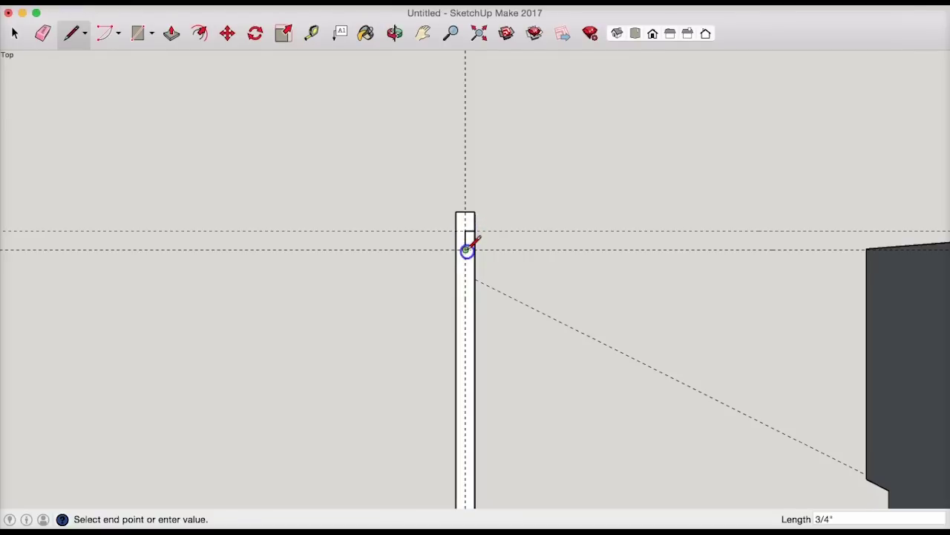
left_click(475, 245)
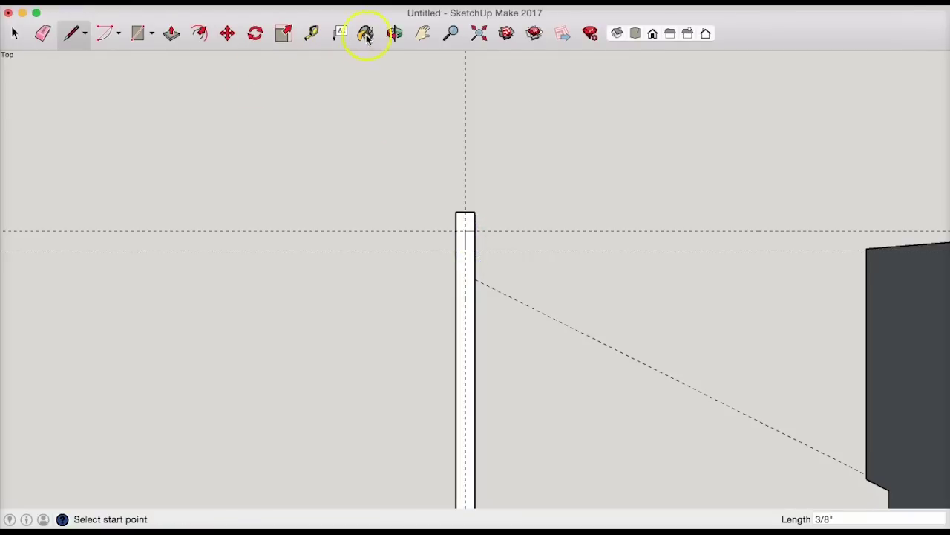
- Push the small groove rectangle on the first side panel's top edge down 34 1/2" through the panel's full height
left_click(394, 33)
left_click_drag(480, 127, 485, 222)
left_click(176, 41)
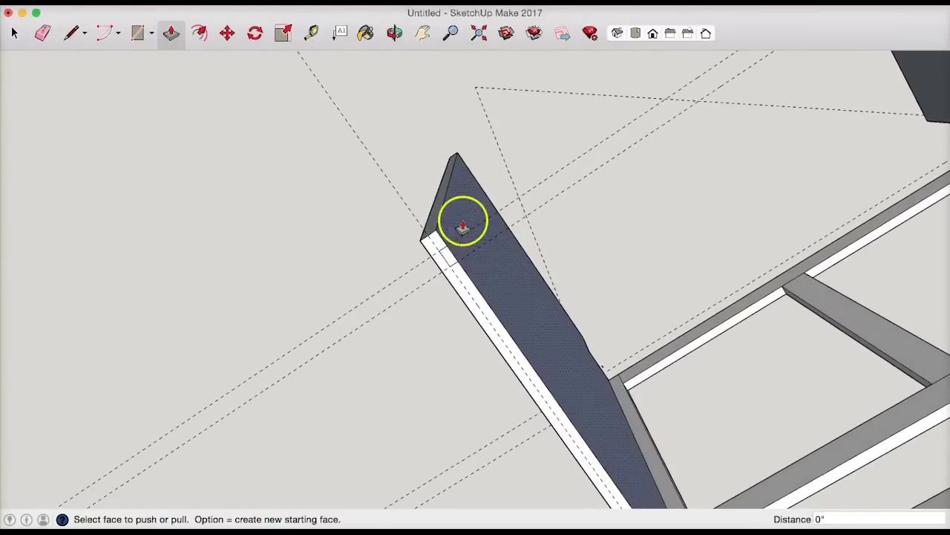
left_click_drag(452, 257, 476, 175)
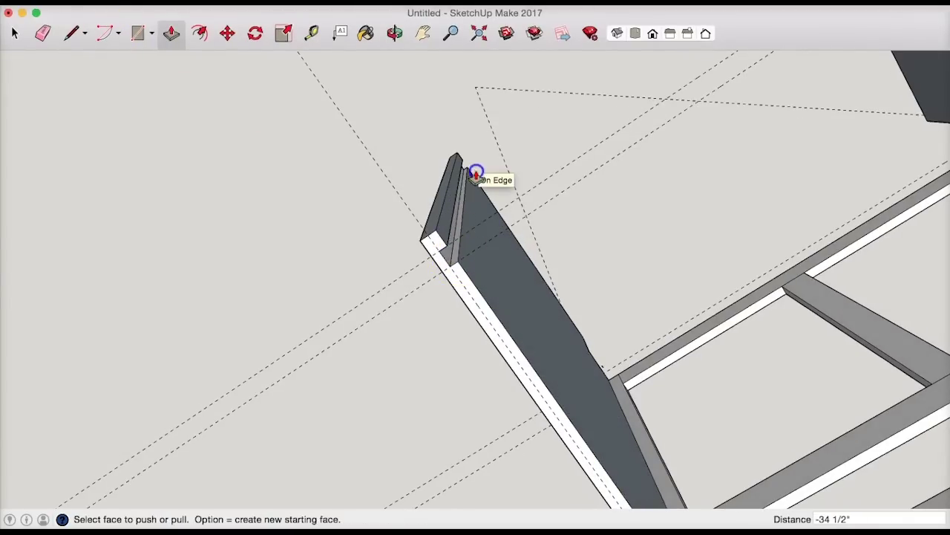
- Add a lengthwise guide 3/8" in from the long edge on the opposite side panel's top edge
left_click(433, 34)
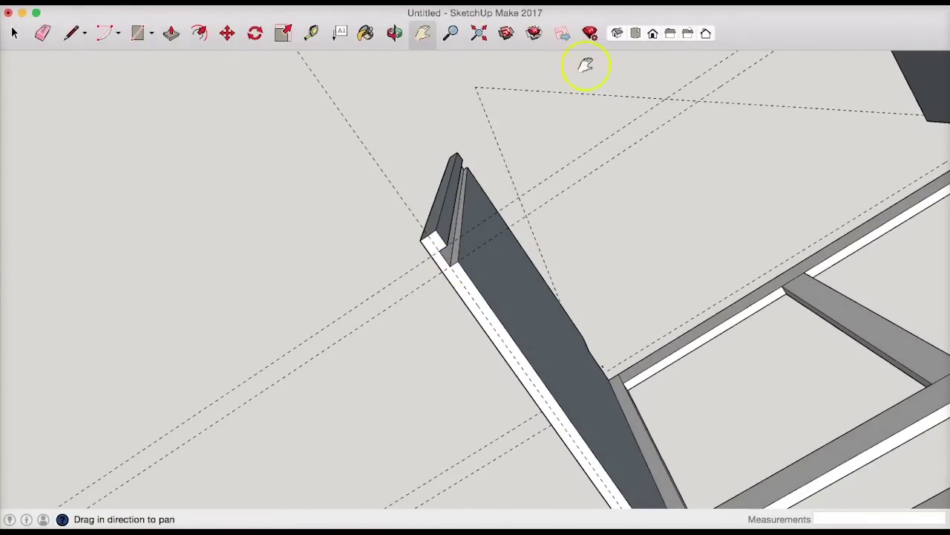
left_click_drag(583, 67, 309, 269)
left_click(311, 33)
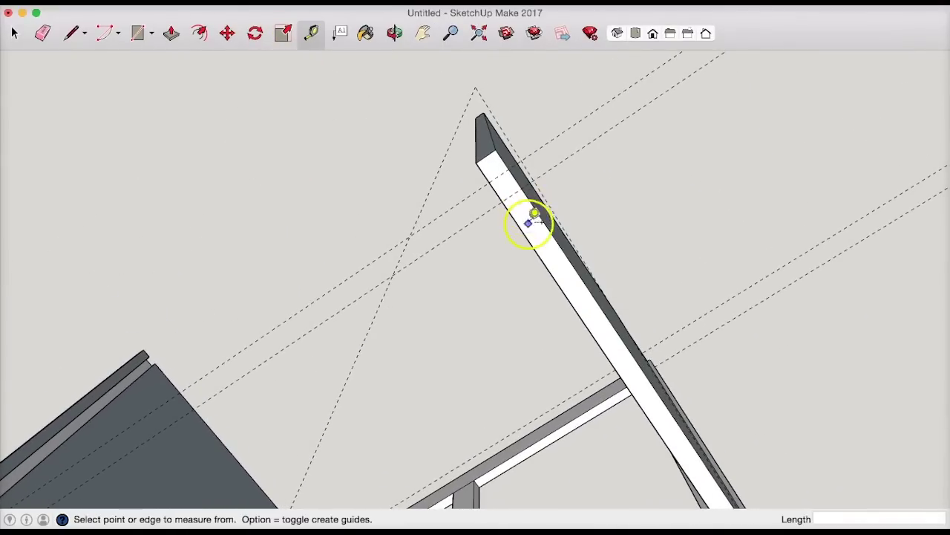
left_click(527, 227)
left_click(534, 225)
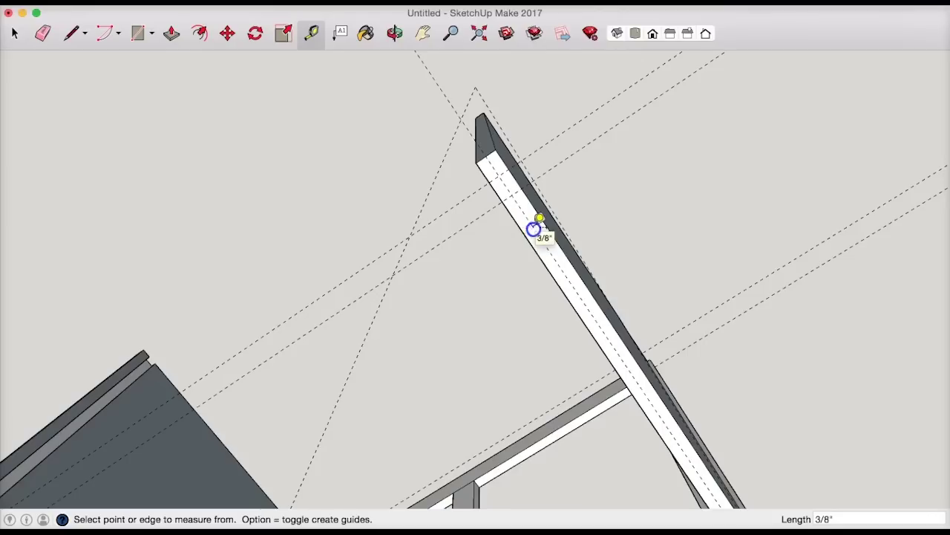
- Draw the groove outline between the two rear guides on the opposite panel's top edge, from its inner edge to the 3/8" centre guide
left_click(72, 34)
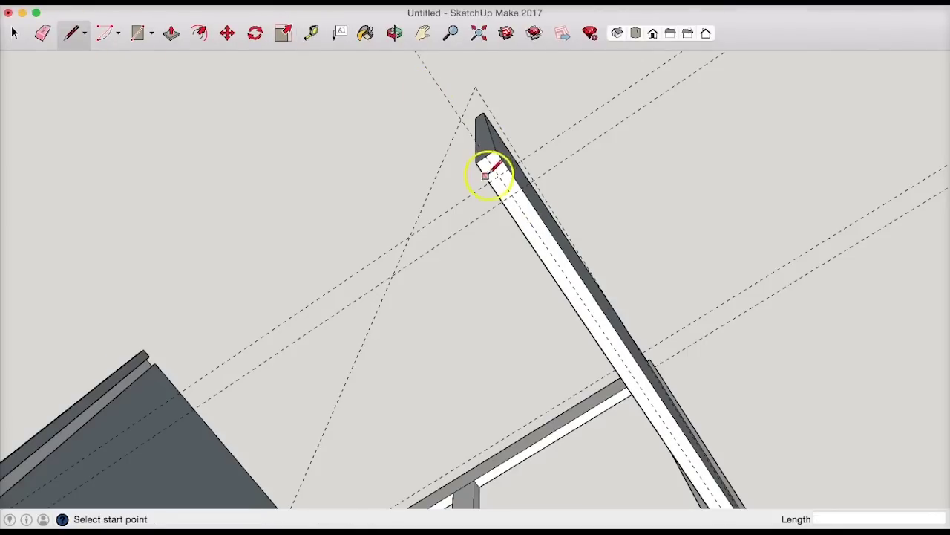
left_click(504, 168)
left_click(488, 182)
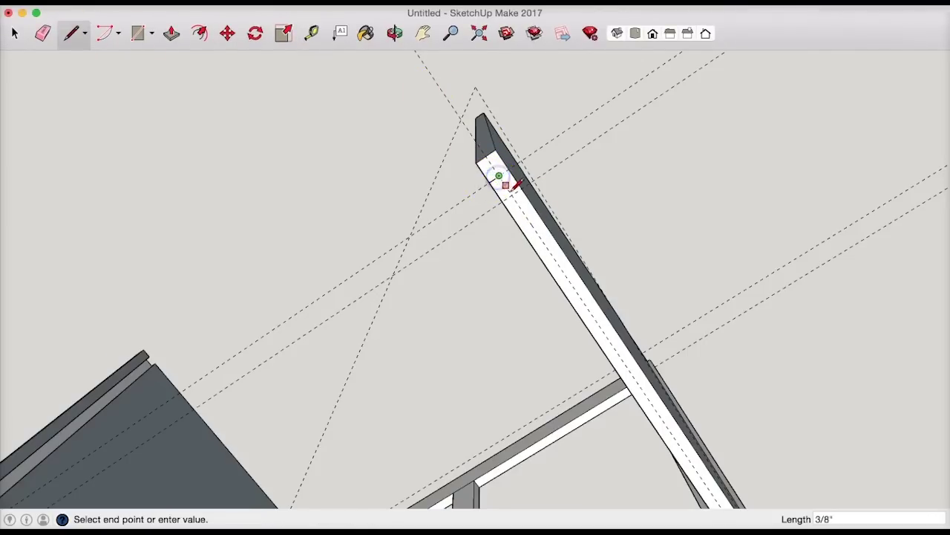
key("Escape")
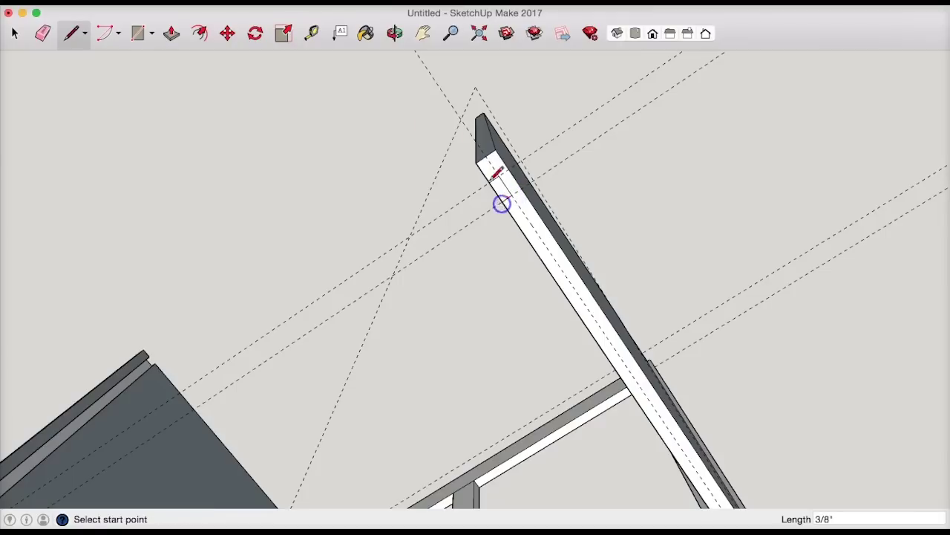
- Push the groove rectangle on the opposite side panel down 34 1/2" to cut the matching back-panel groove
left_click(395, 33)
left_click(172, 34)
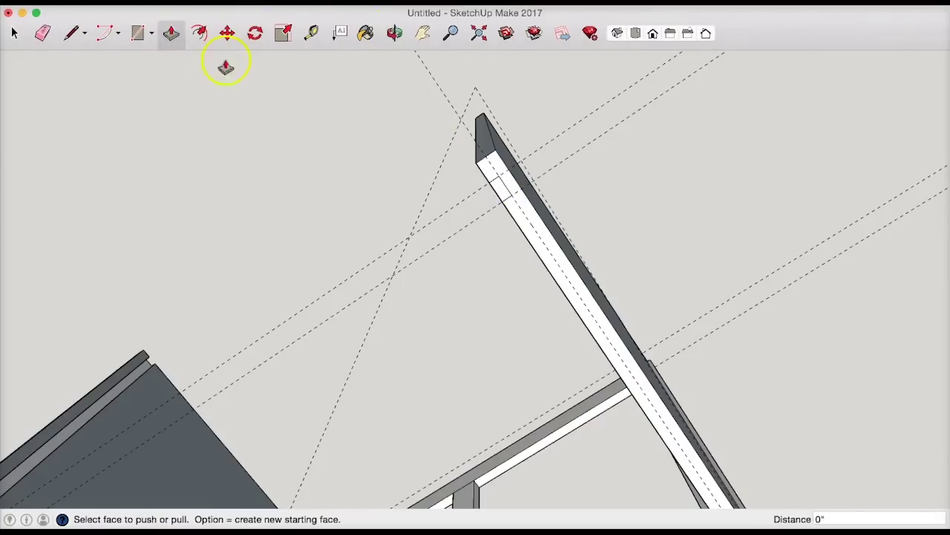
left_click(394, 33)
left_click_drag(373, 146, 433, 112)
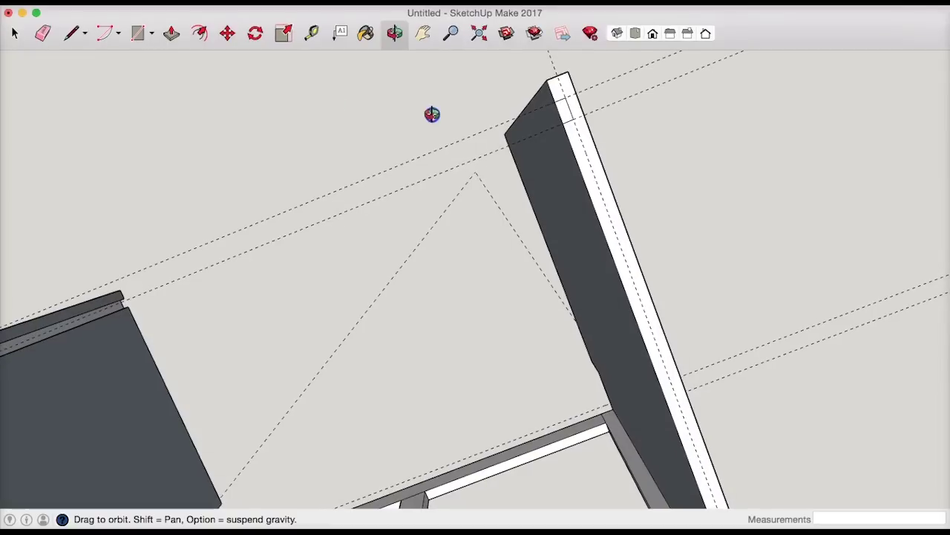
left_click(171, 43)
left_click_drag(569, 121, 505, 154)
- Examine the cabinet frame and both grooved side panels in isometric, top, front and back views
left_click(616, 34)
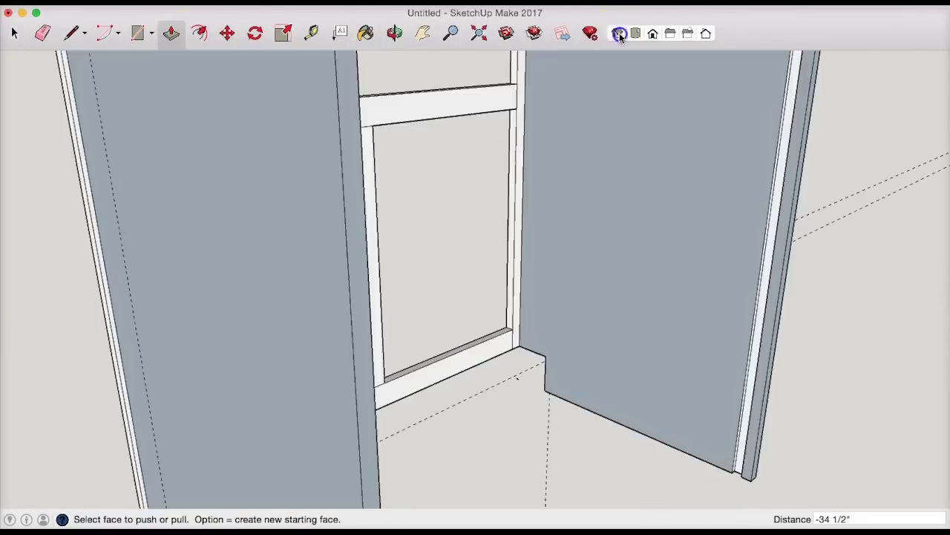
left_click(636, 35)
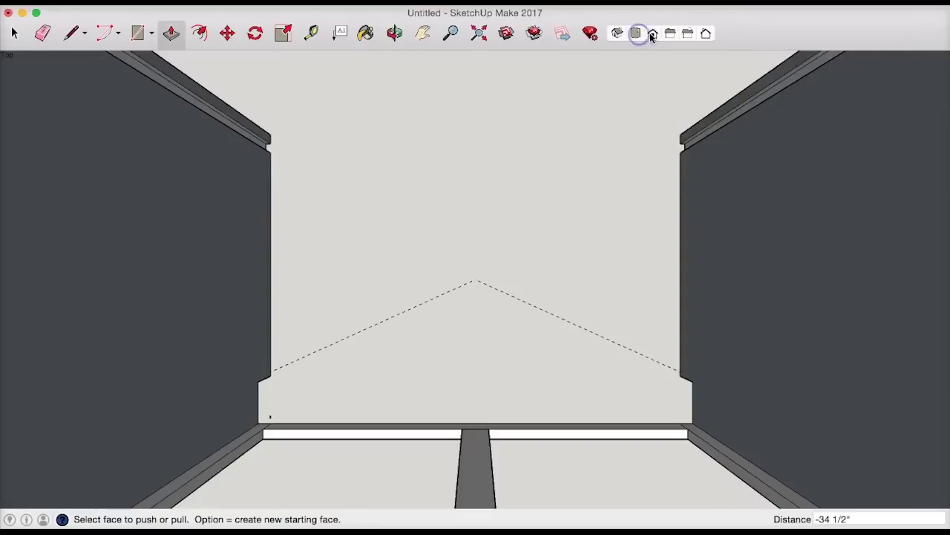
left_click(653, 34)
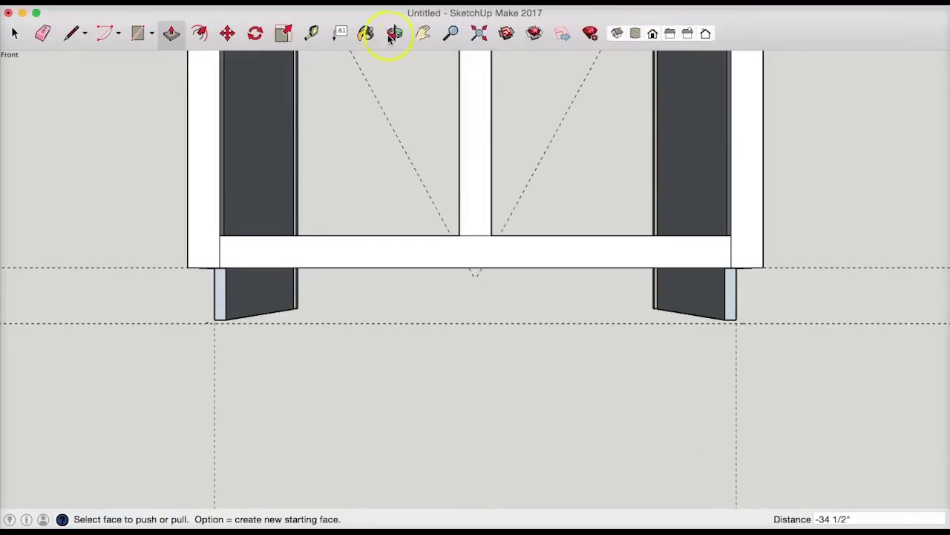
left_click(476, 34)
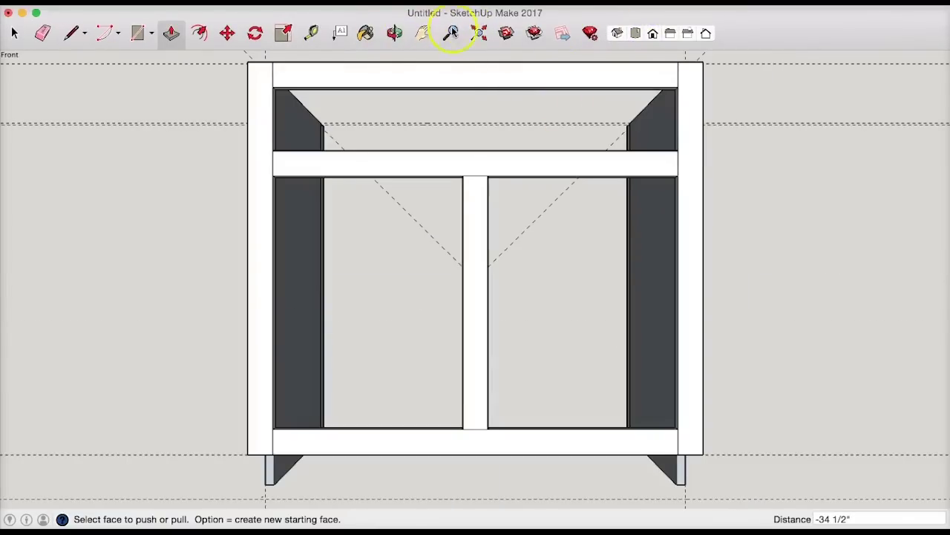
left_click(395, 33)
left_click_drag(462, 79, 3, 112)
left_click(389, 60)
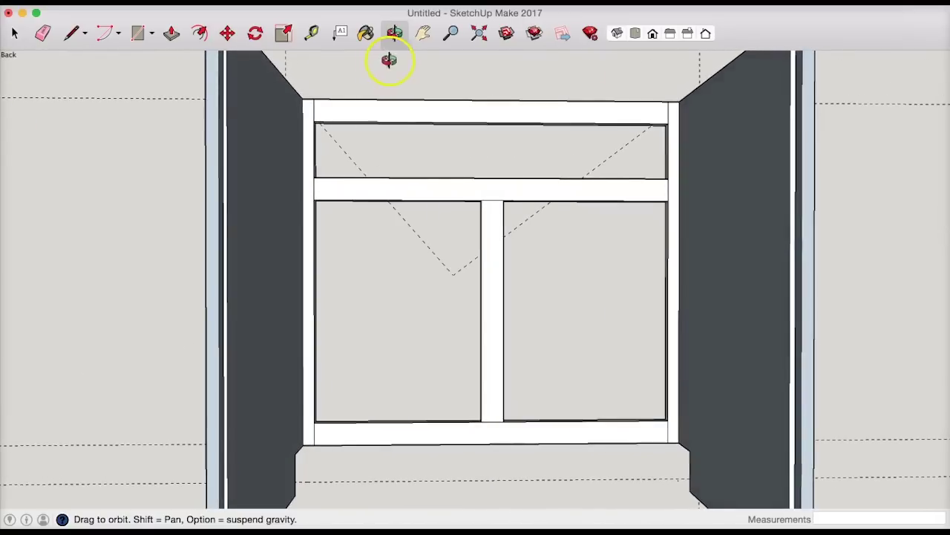
left_click(705, 33)
left_click(437, 112)
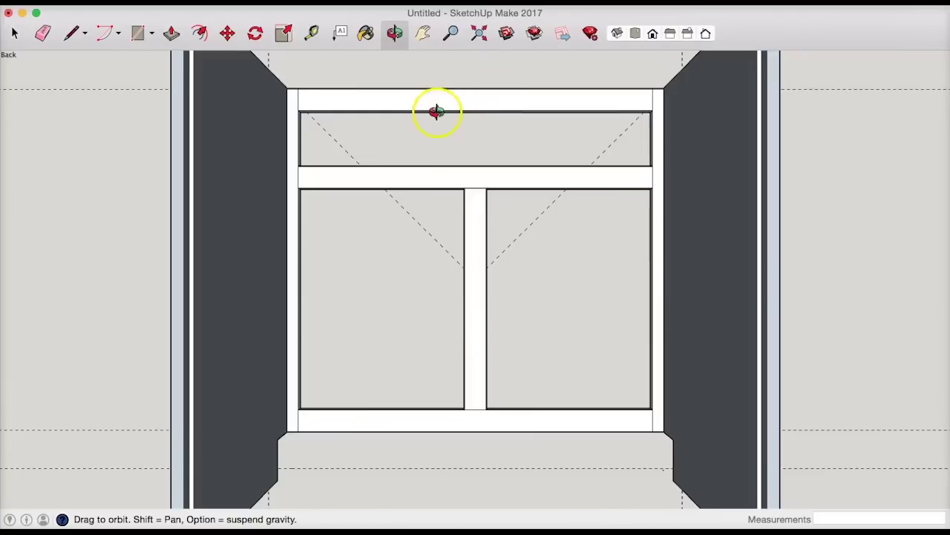
left_click(379, 421)
- Add two horizontal guides on the back of the bottom rail: one 3/8" below its top edge and another .75" below the first
left_click(313, 32)
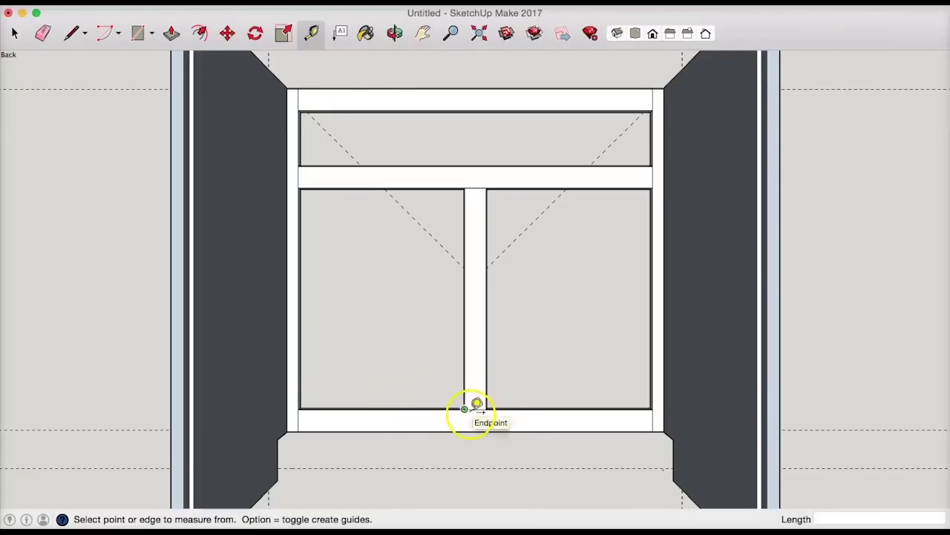
left_click(450, 33)
left_click_drag(487, 260, 485, 198)
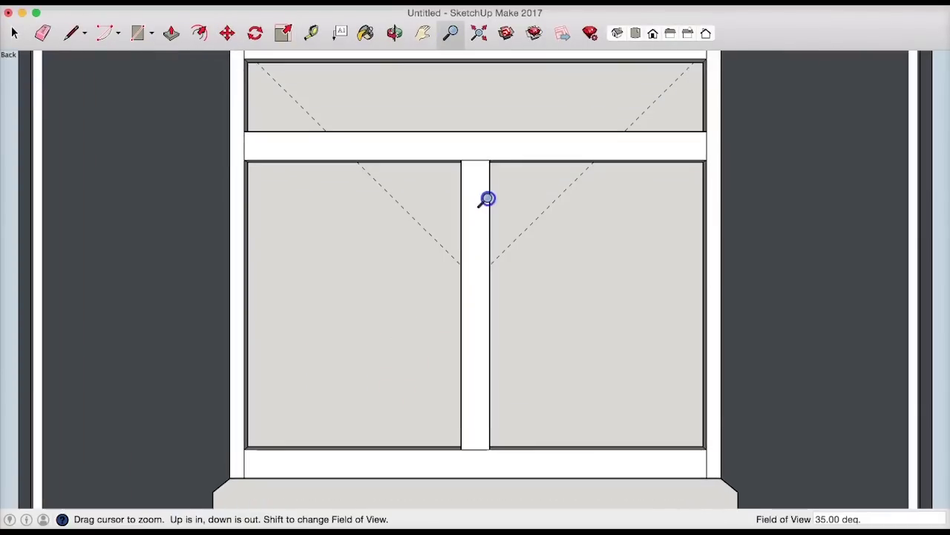
left_click(311, 33)
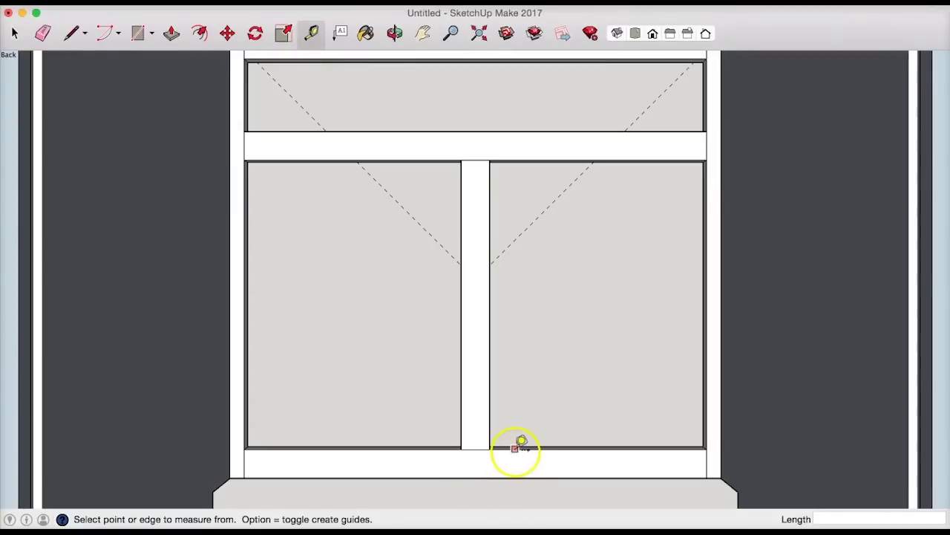
left_click(518, 449)
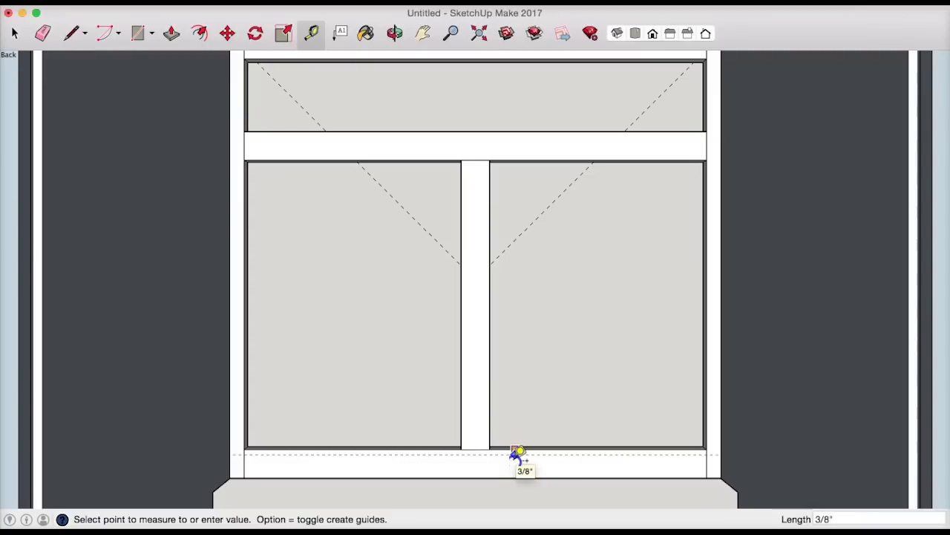
left_click(518, 452)
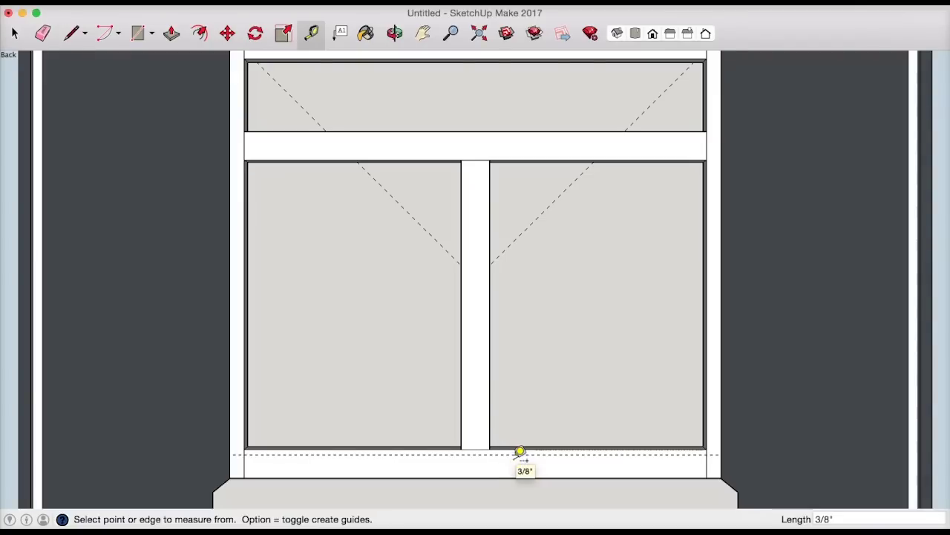
left_click(428, 453)
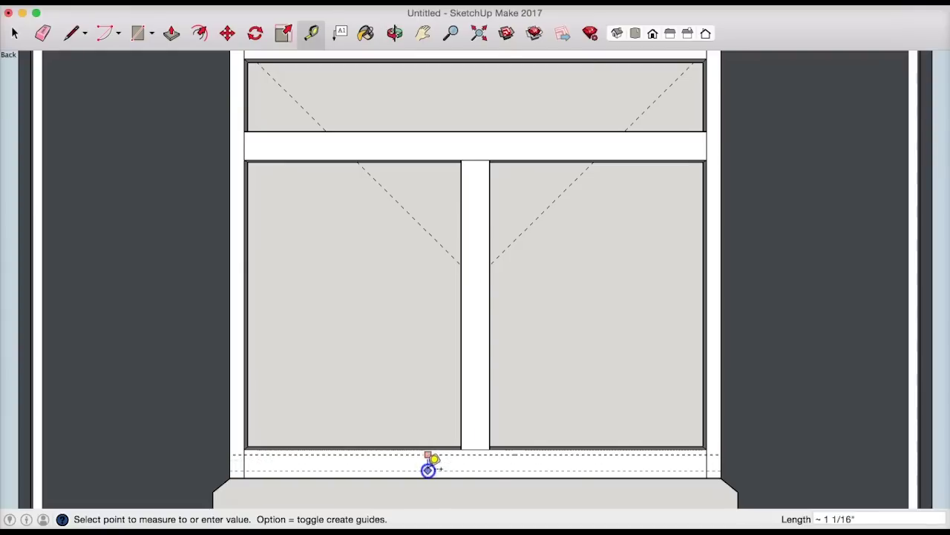
left_click(429, 470)
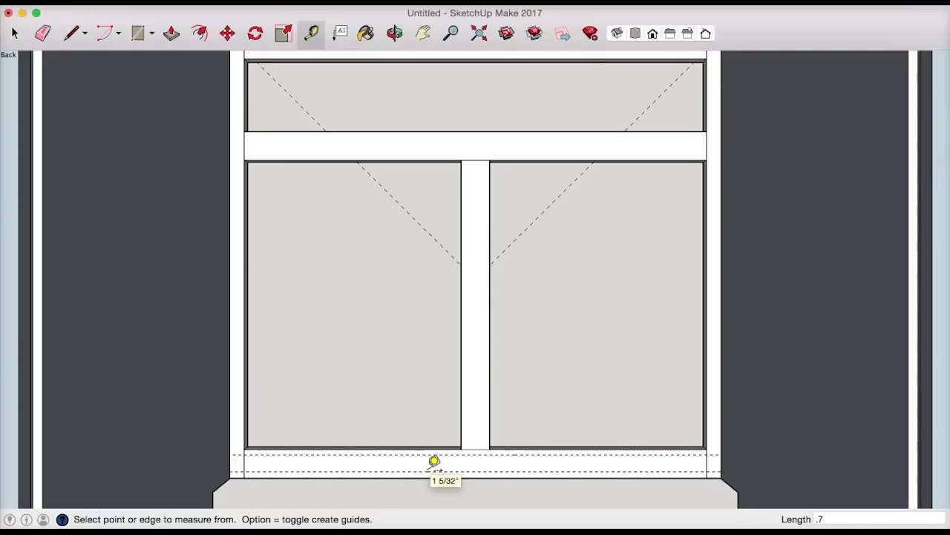
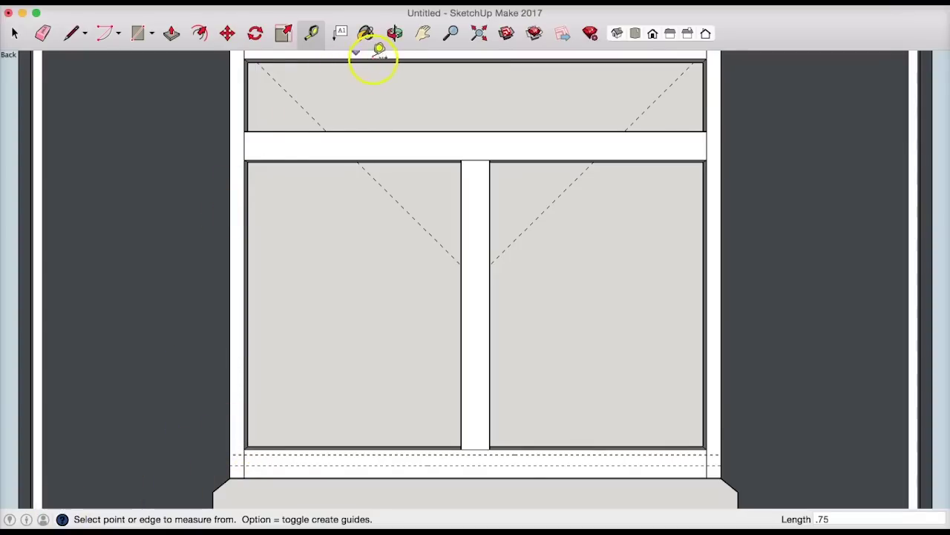
- Draw a rectangle between the two bottom-rail guides, spanning the full width between the side panels
left_click(73, 34)
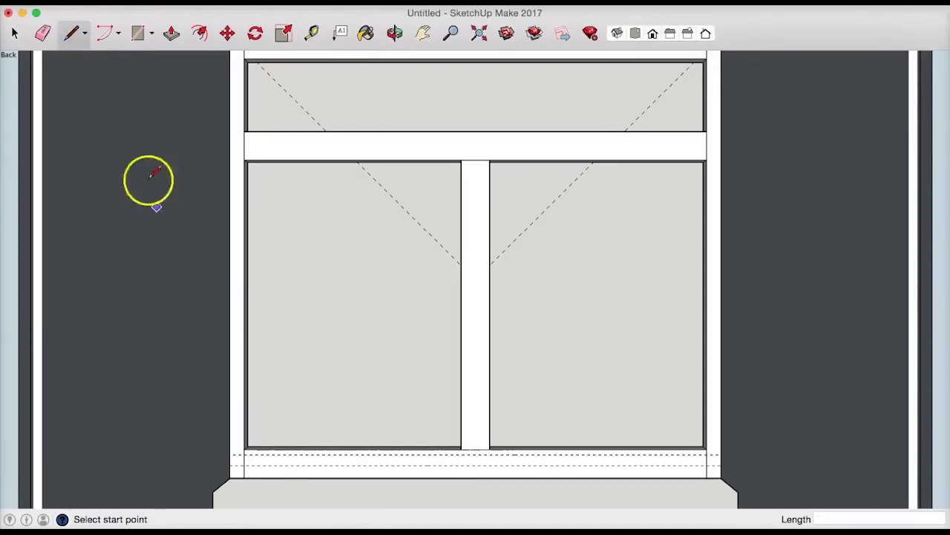
left_click(137, 33)
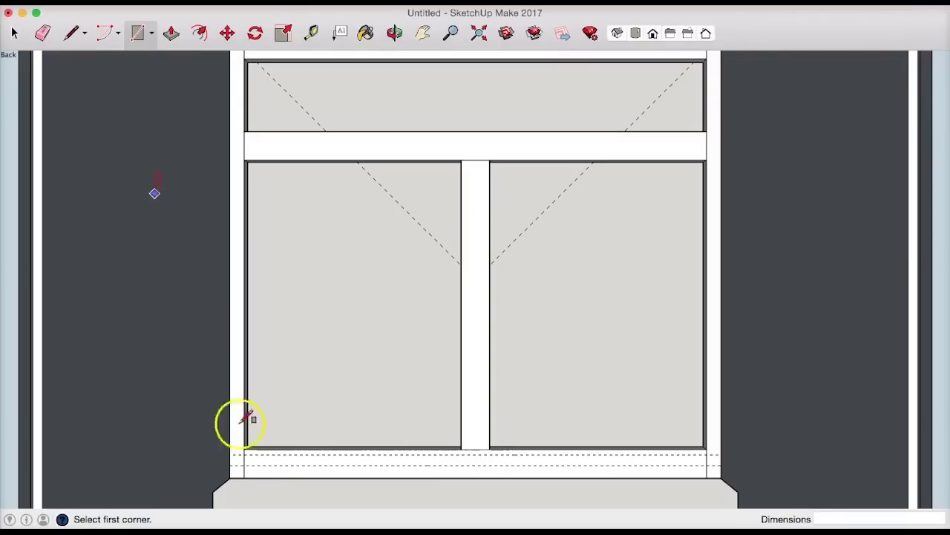
left_click(231, 453)
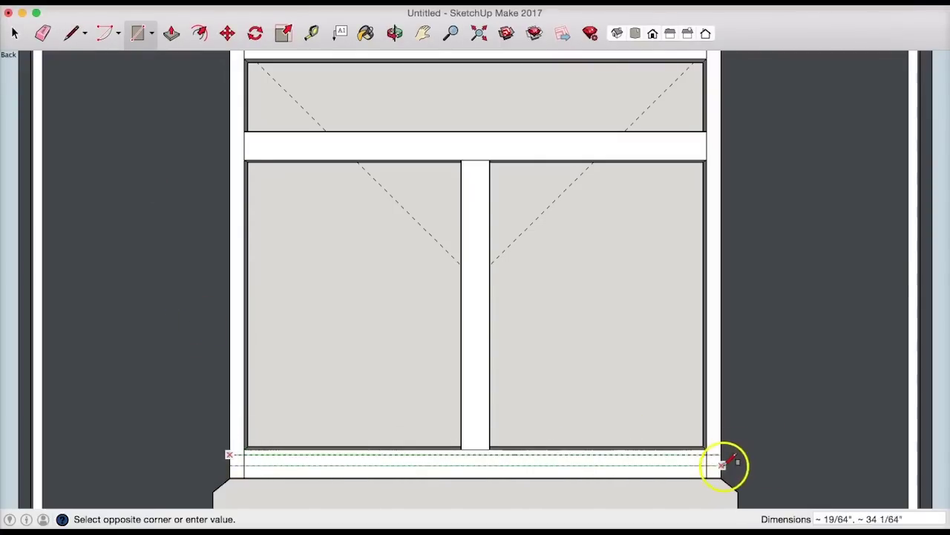
left_click(724, 462)
- Delete the two short vertical edges that cross the rectangle where the stiles meet the bottom rail
left_click(14, 33)
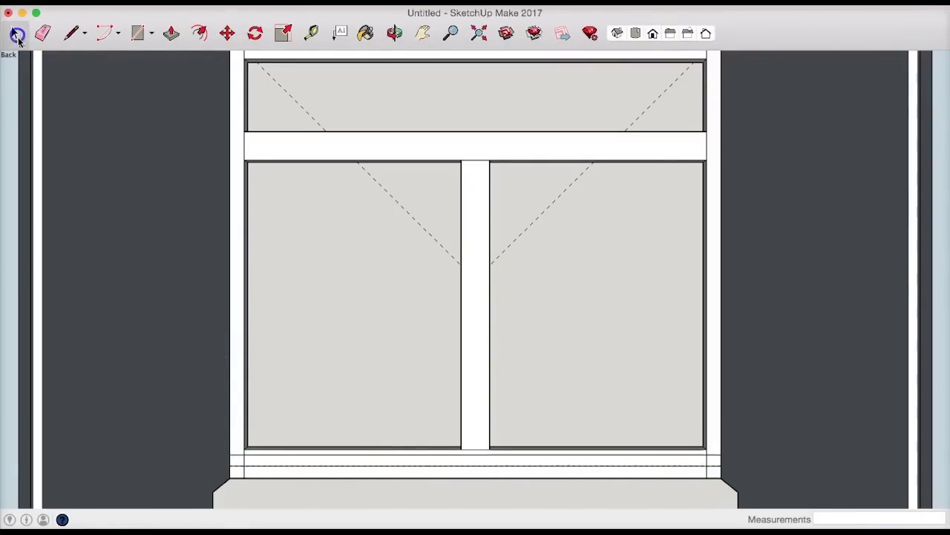
left_click(248, 467)
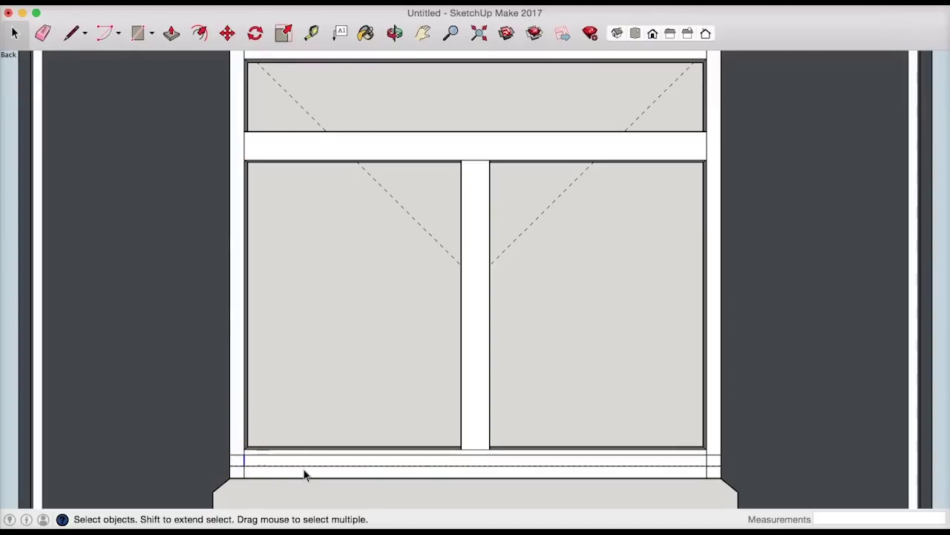
left_click(706, 460)
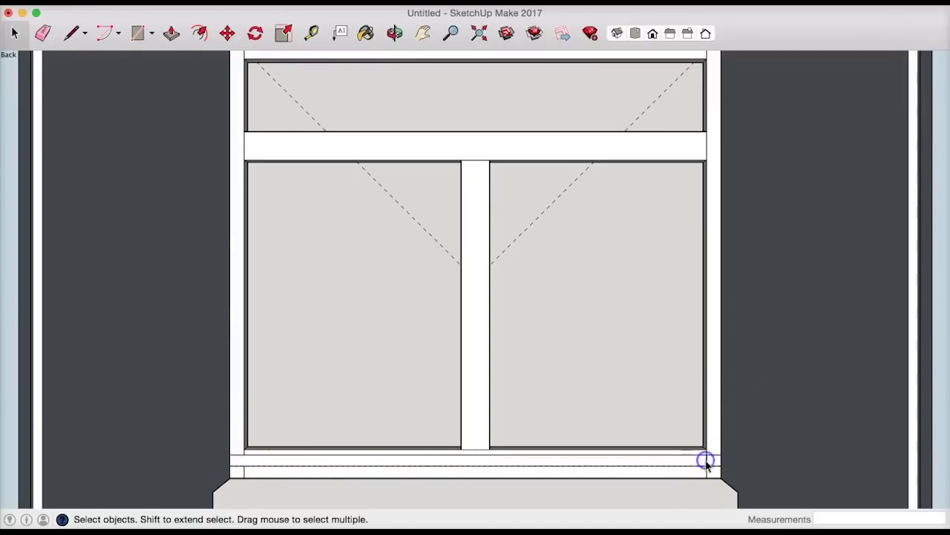
- Pull the strip on the bottom rail's back 21 3/4" toward the rear, up to the side-panel groove, to form the cabinet floor
left_click(309, 45)
left_click(449, 33)
left_click_drag(496, 189, 492, 198)
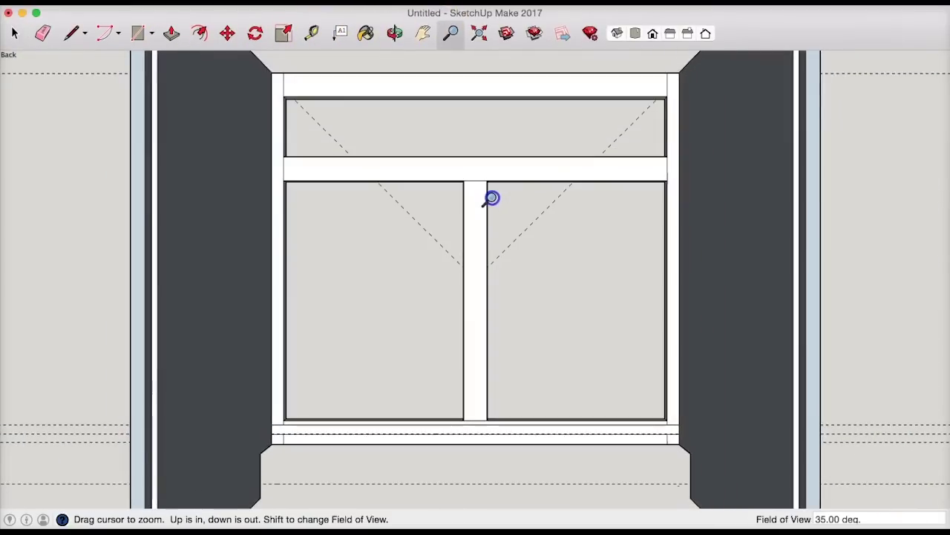
left_click(394, 32)
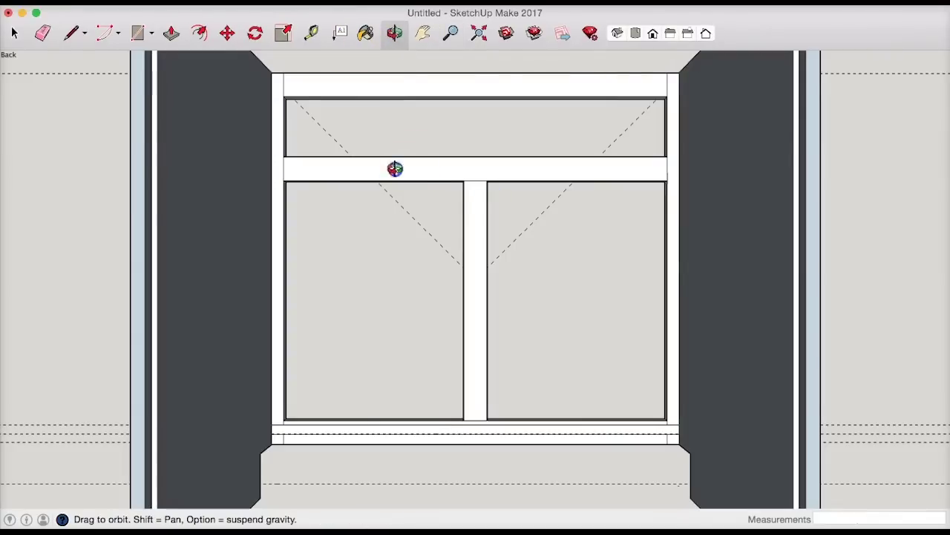
left_click_drag(394, 168, 362, 125)
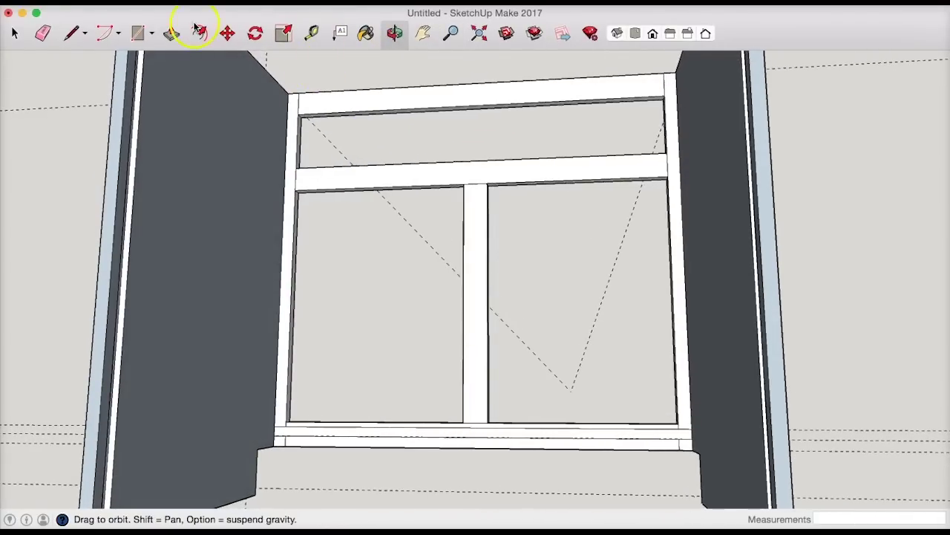
left_click(170, 32)
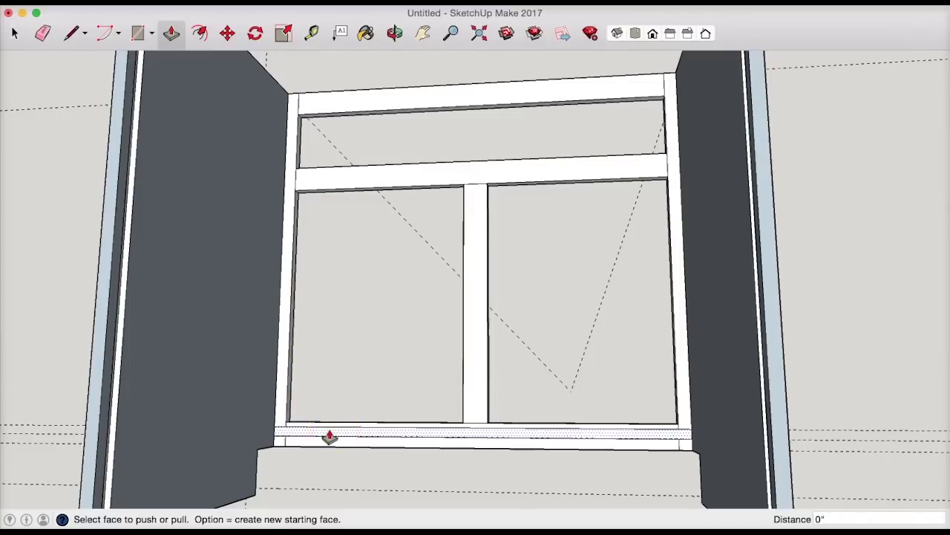
left_click_drag(280, 435, 115, 453)
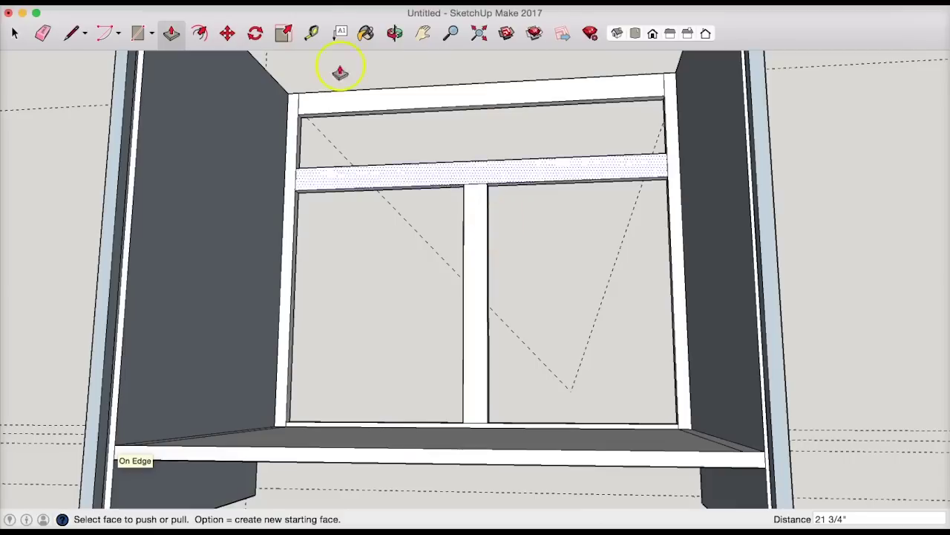
- Delete the two leftover edges running front to back along the sides of the cabinet floor
left_click(393, 34)
left_click_drag(393, 97, 389, 186)
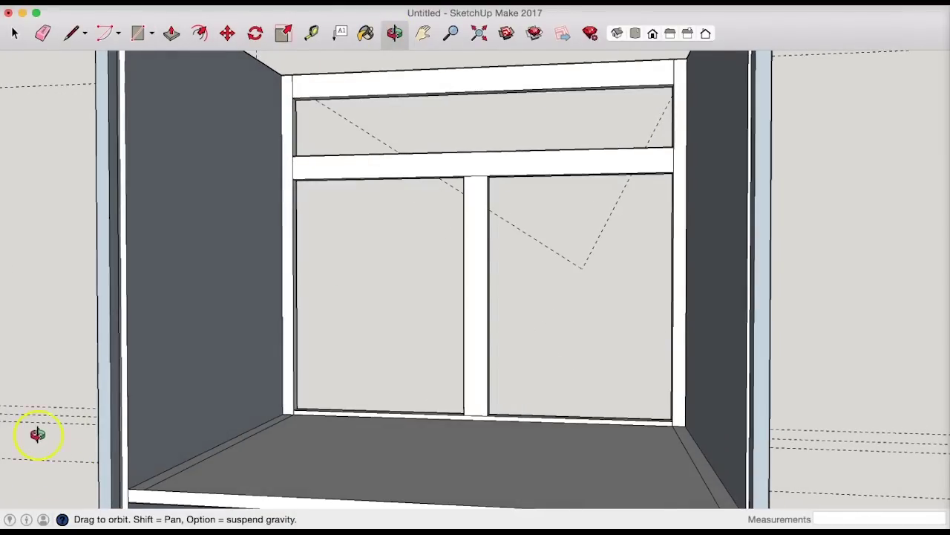
left_click_drag(246, 335, 244, 375)
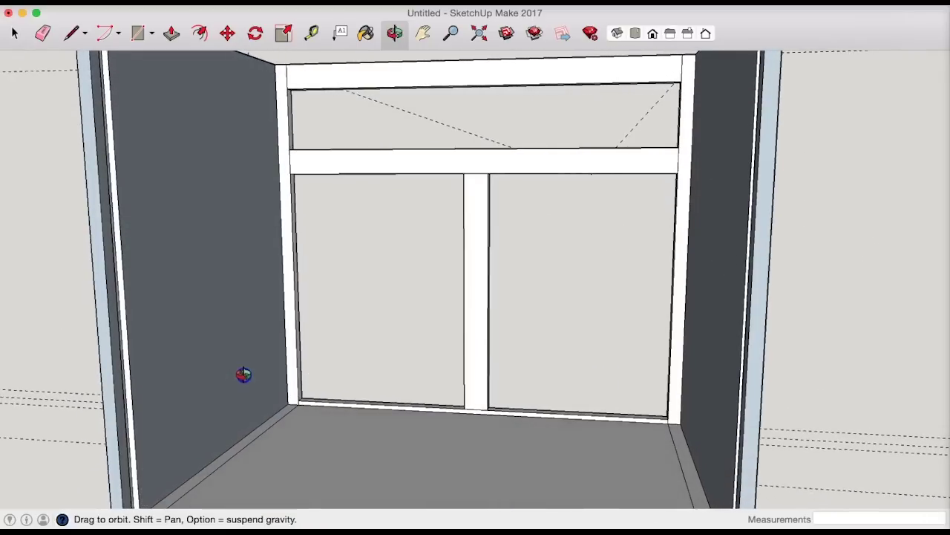
left_click(453, 33)
left_click_drag(452, 129, 452, 165)
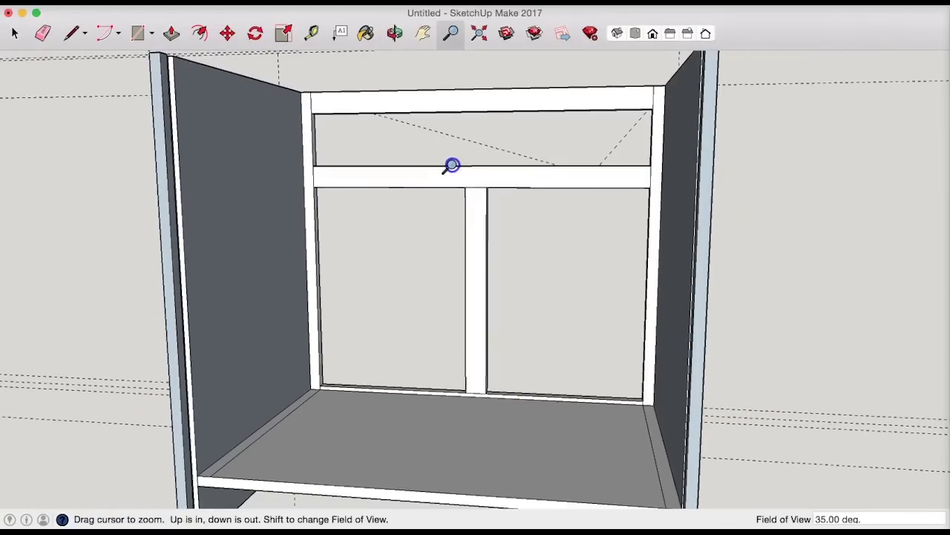
left_click(16, 35)
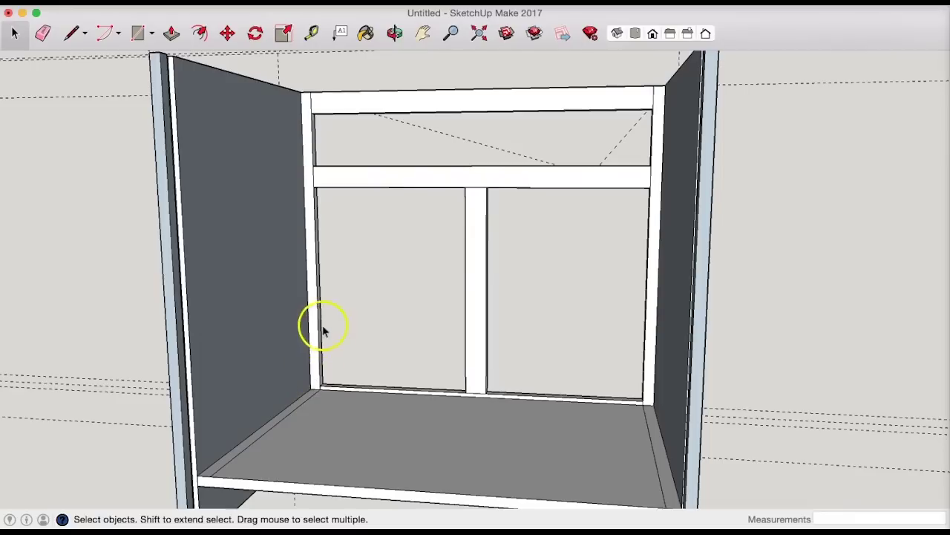
left_click(302, 407)
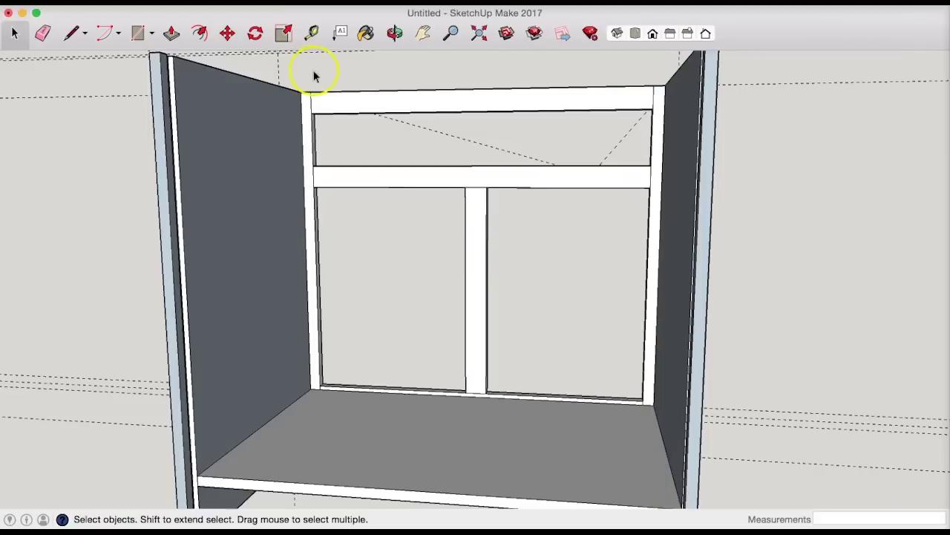
- Draw two 34 3/4" lines in top view between the side-panel grooves, outlining the back panel's top edge
left_click(394, 32)
left_click_drag(334, 178, 310, 274)
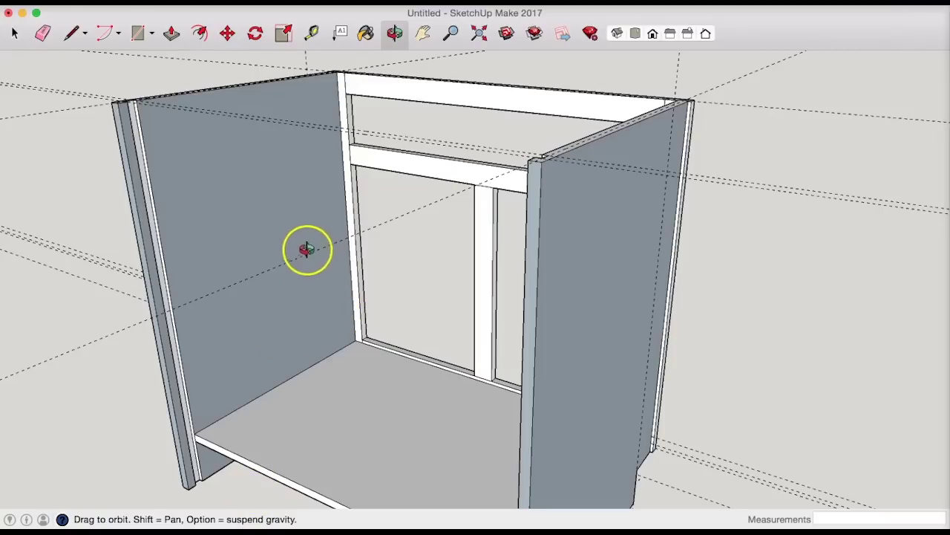
left_click_drag(307, 257, 485, 273)
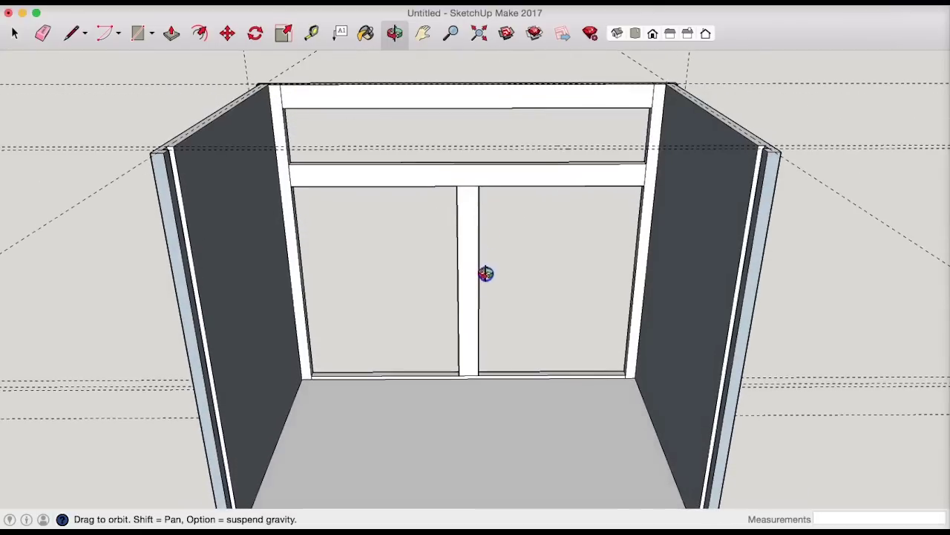
left_click(641, 35)
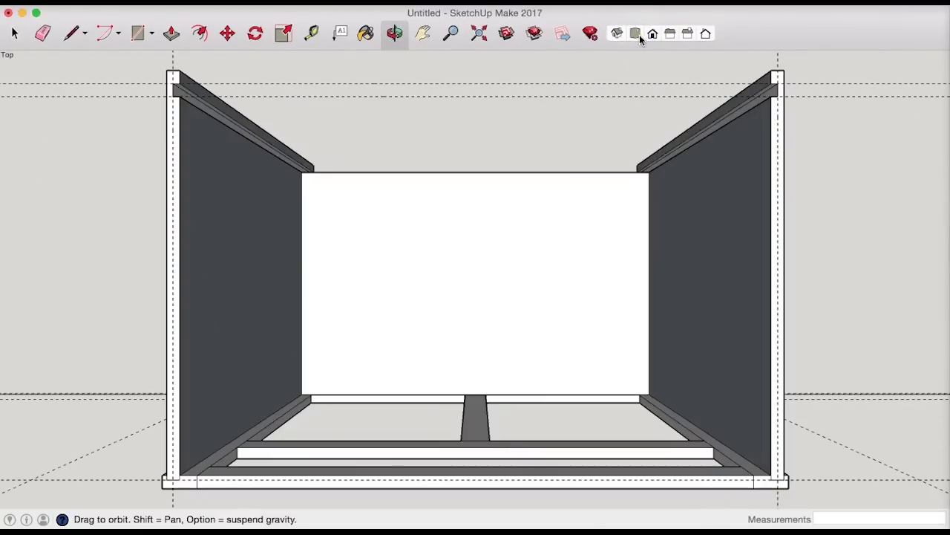
left_click(72, 35)
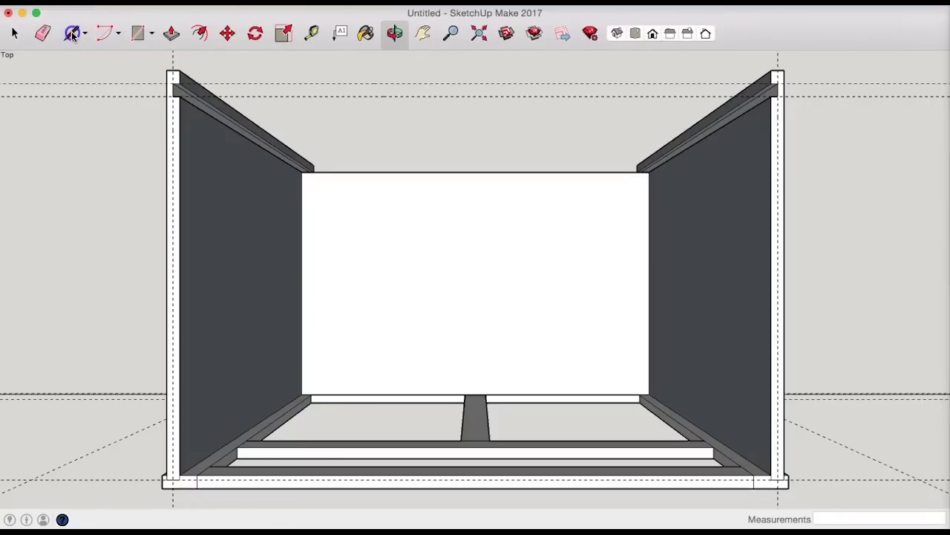
left_click(173, 82)
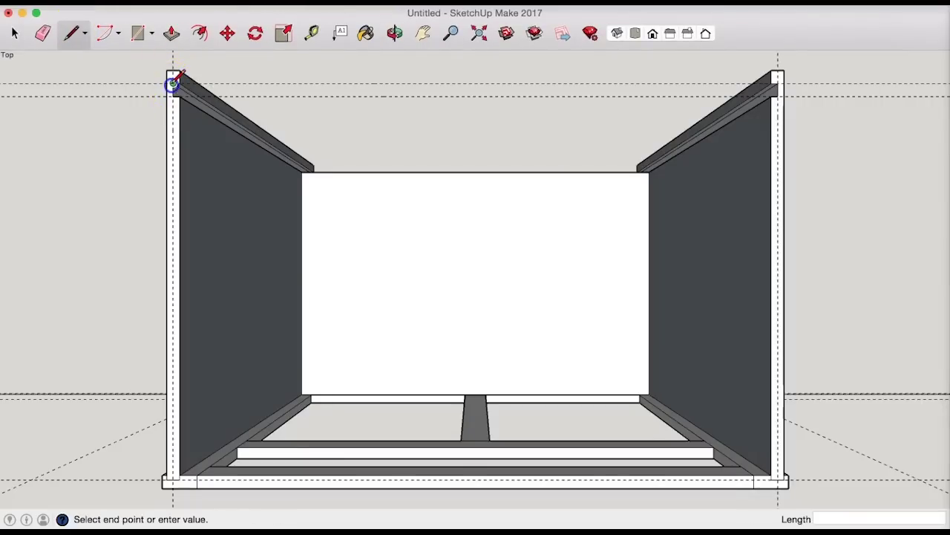
left_click(777, 83)
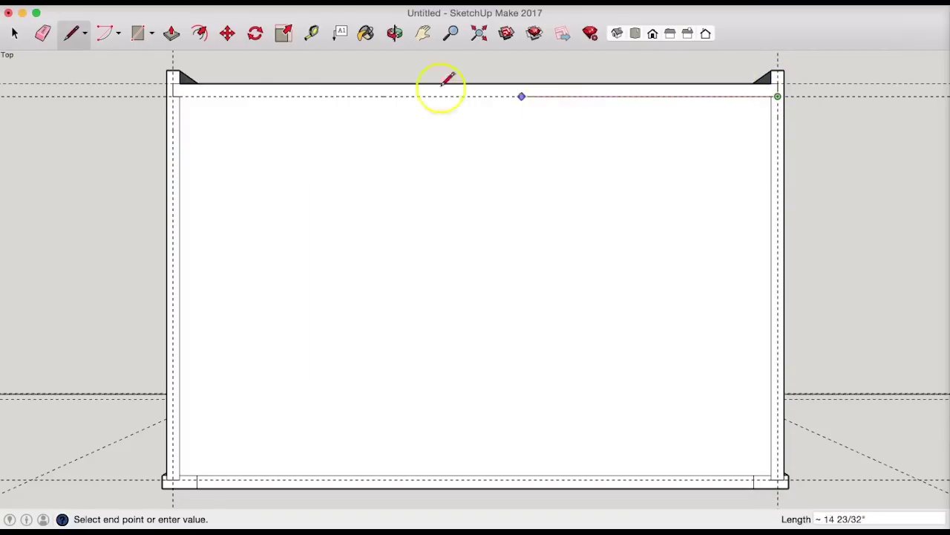
left_click(173, 96)
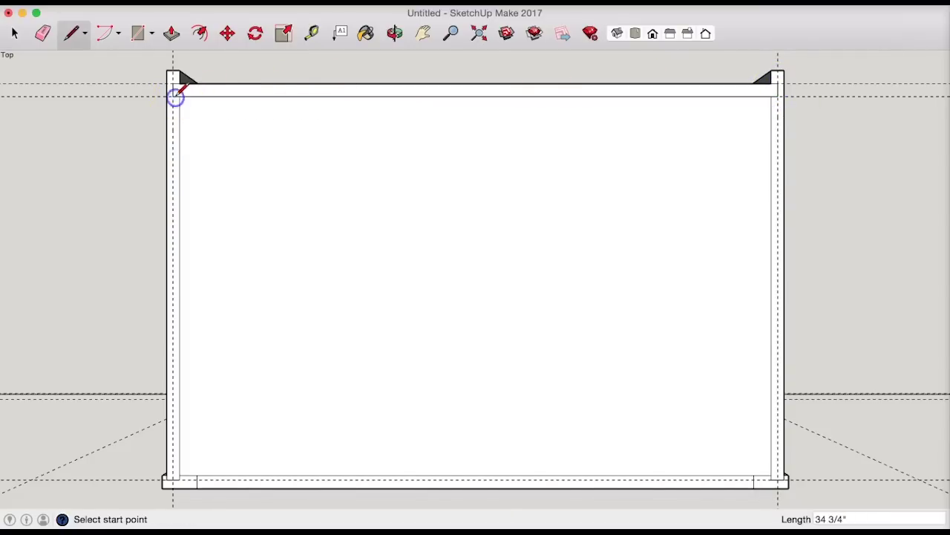
- Delete the large face covering the cabinet's top and the vertical face closing off its back, keeping the narrow strip between the grooves
left_click(14, 33)
left_click(307, 208)
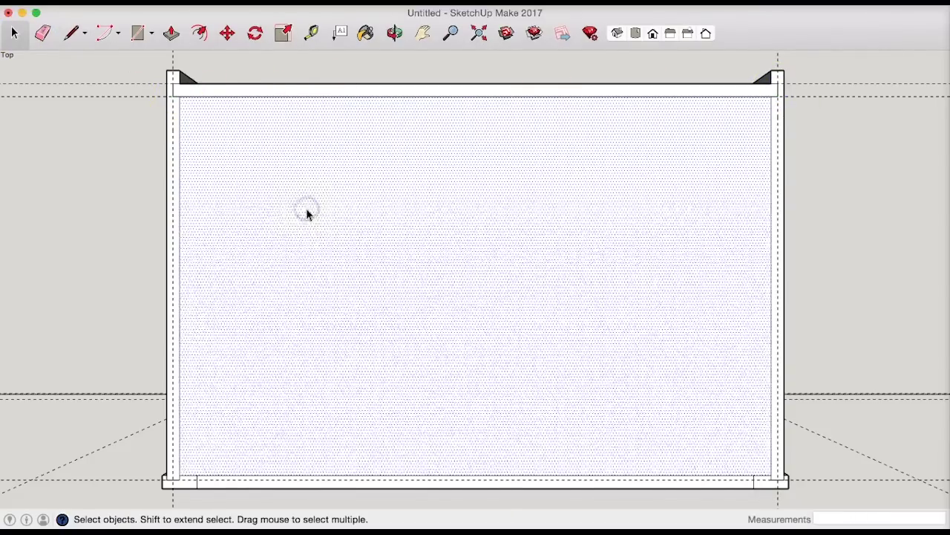
key("Delete")
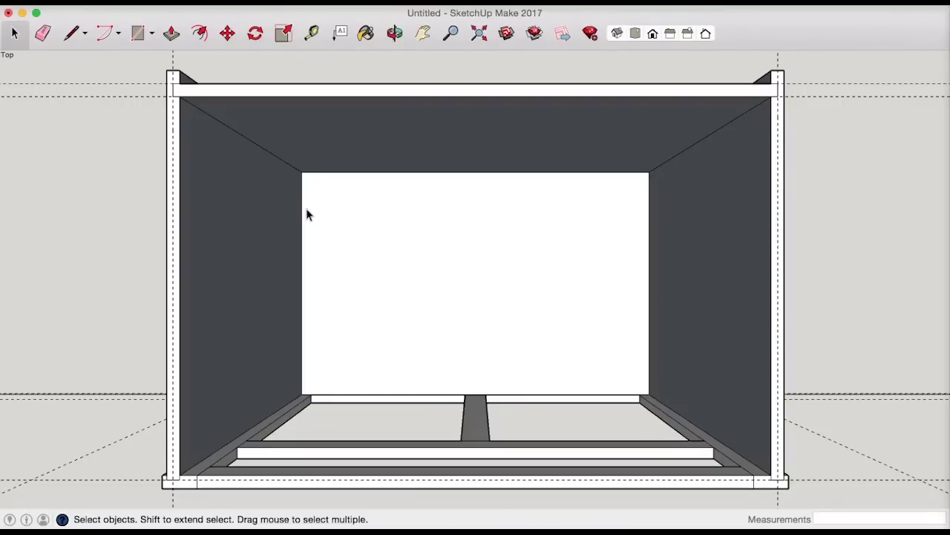
left_click(394, 33)
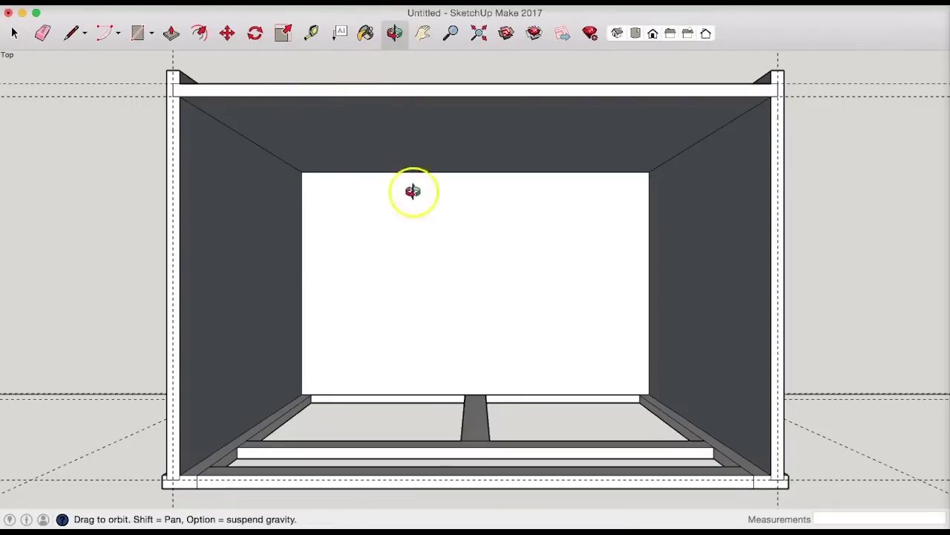
left_click_drag(414, 191, 560, 158)
left_click(13, 35)
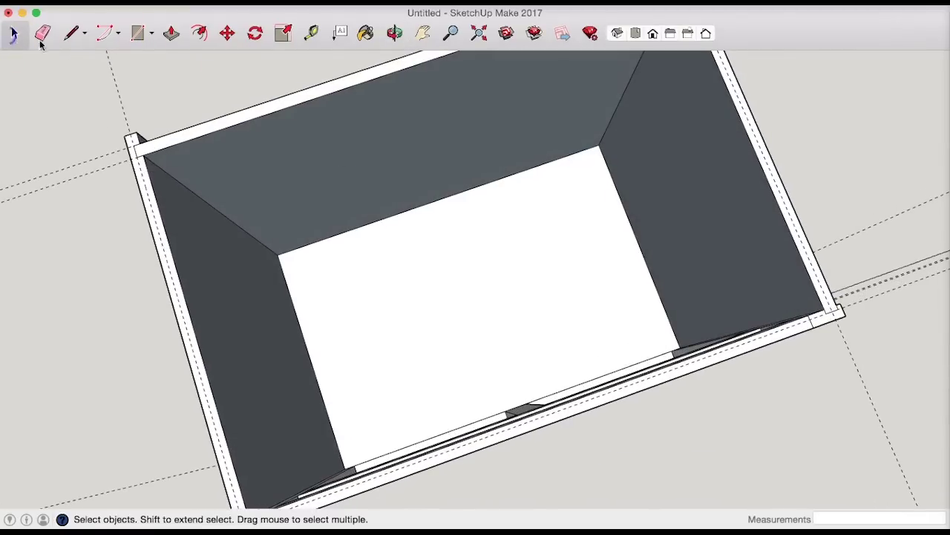
left_click(371, 154)
key("Delete")
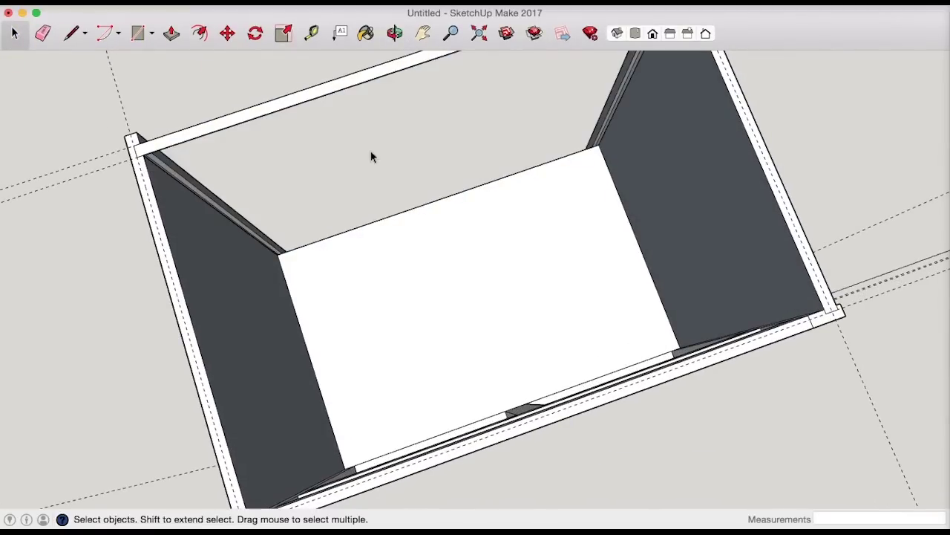
- Extrude the strip between the grooves 34 1/2" down to the bottom of the side panels to form the back panel
left_click(391, 34)
left_click_drag(250, 212, 688, 84)
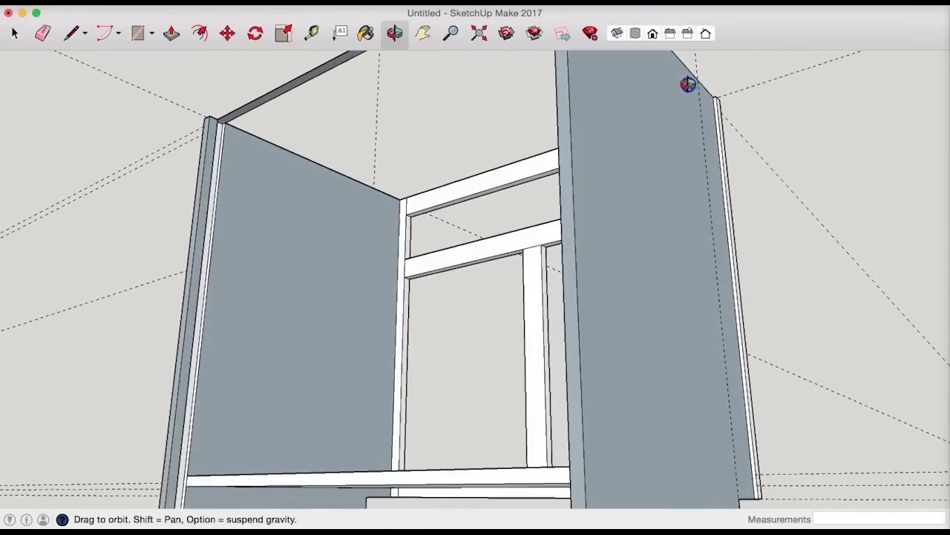
left_click(172, 34)
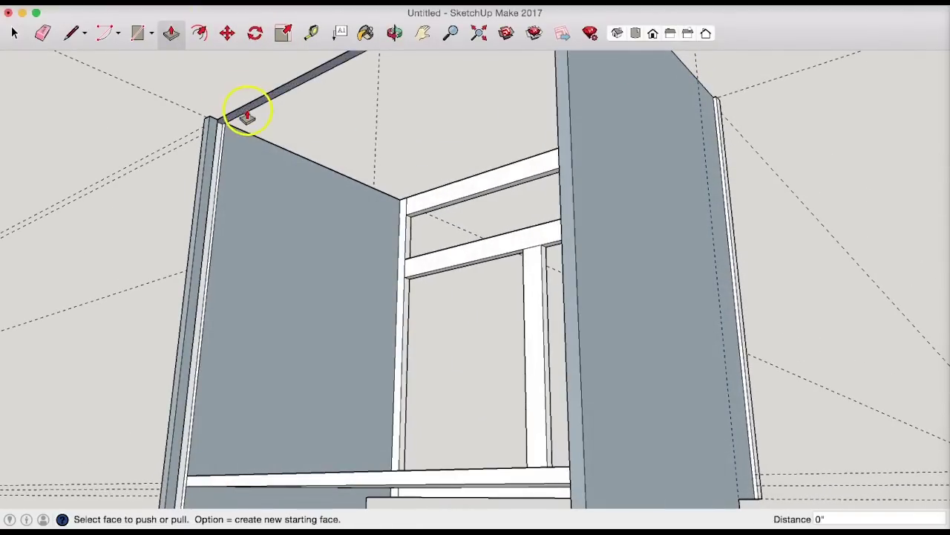
left_click(423, 33)
left_click_drag(401, 199, 413, 171)
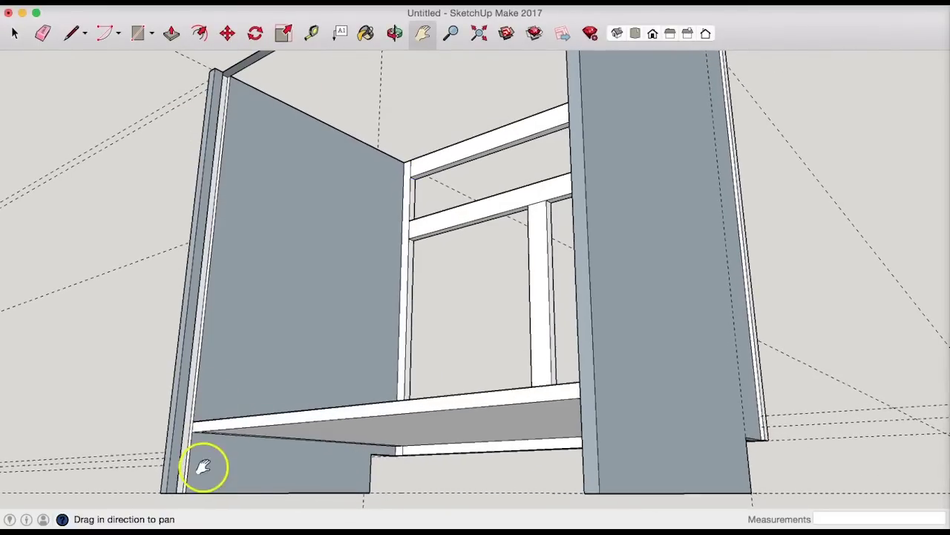
left_click(171, 34)
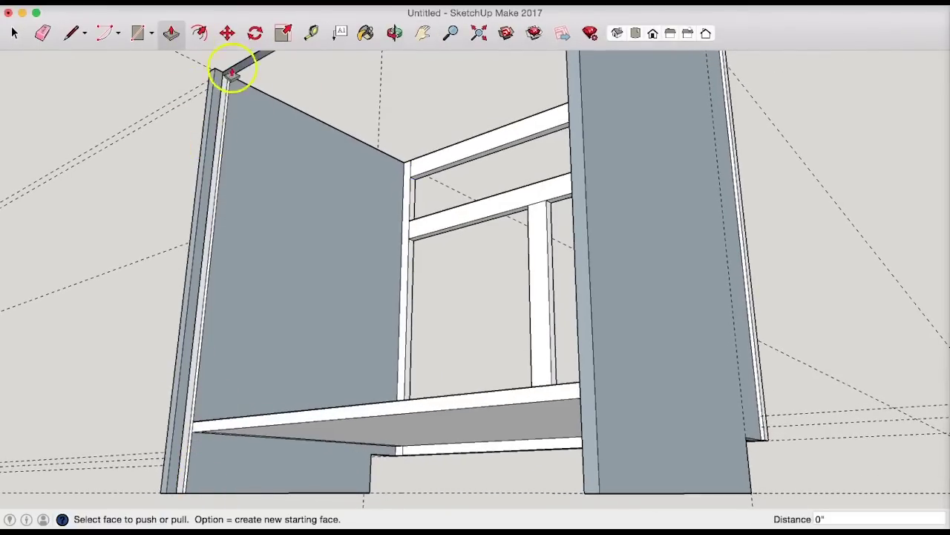
left_click_drag(232, 320, 170, 497)
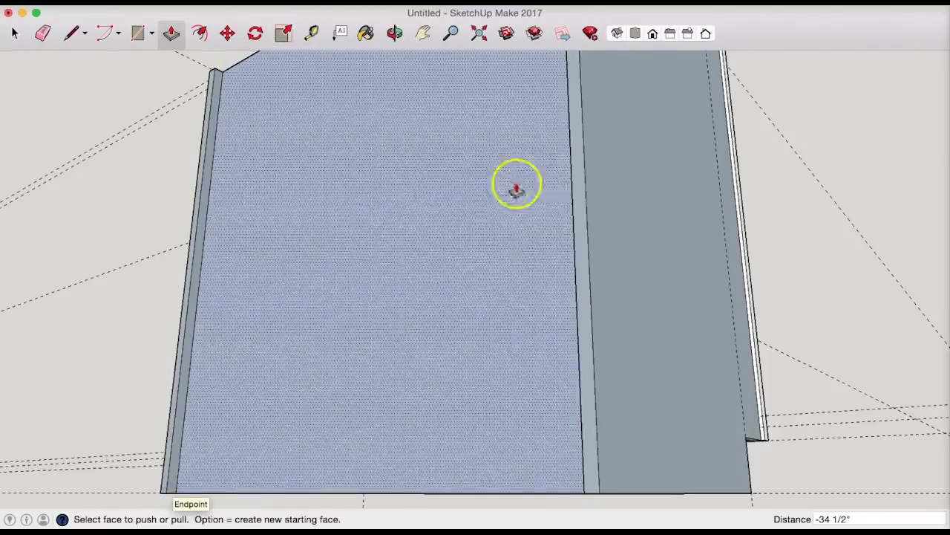
- Examine the cabinet with its back panel from the front, in isometric view and around to the side
left_click(652, 34)
left_click(482, 34)
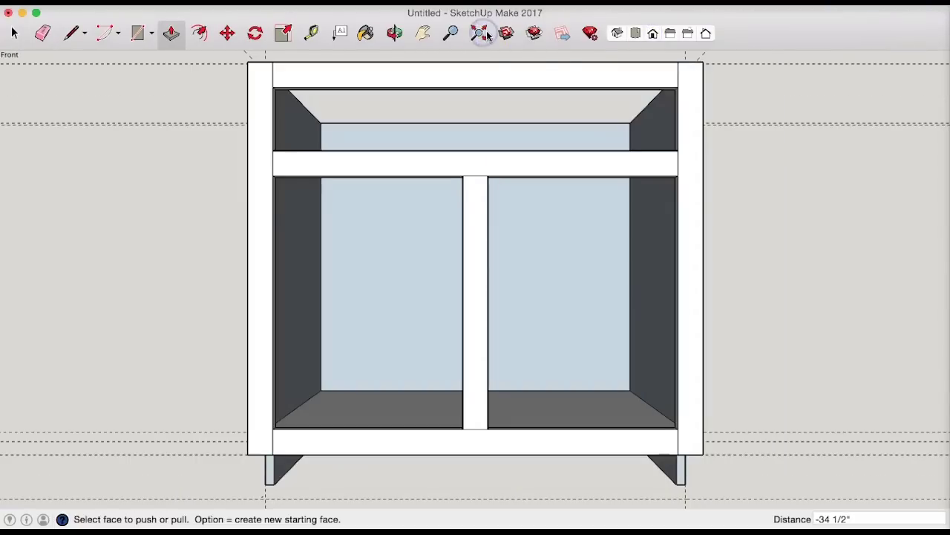
left_click(560, 80)
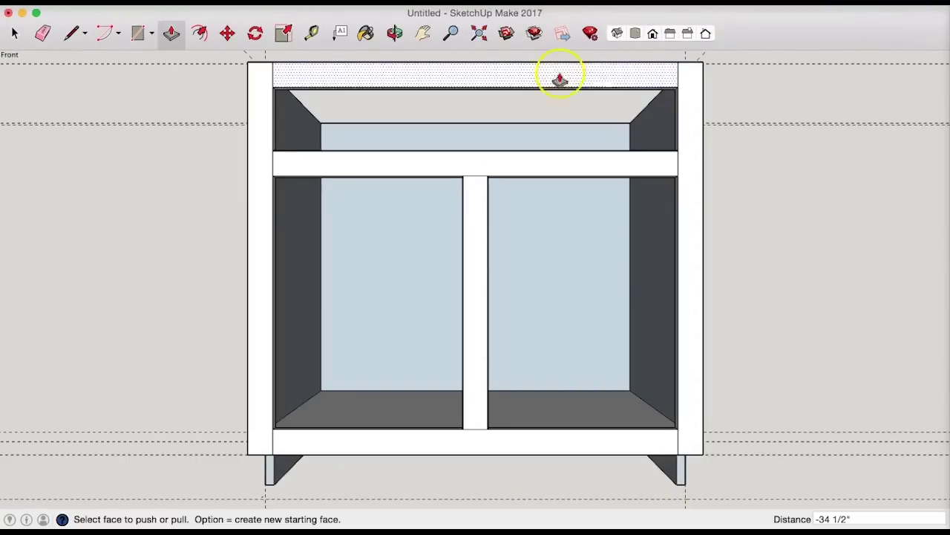
left_click(615, 35)
left_click(468, 43)
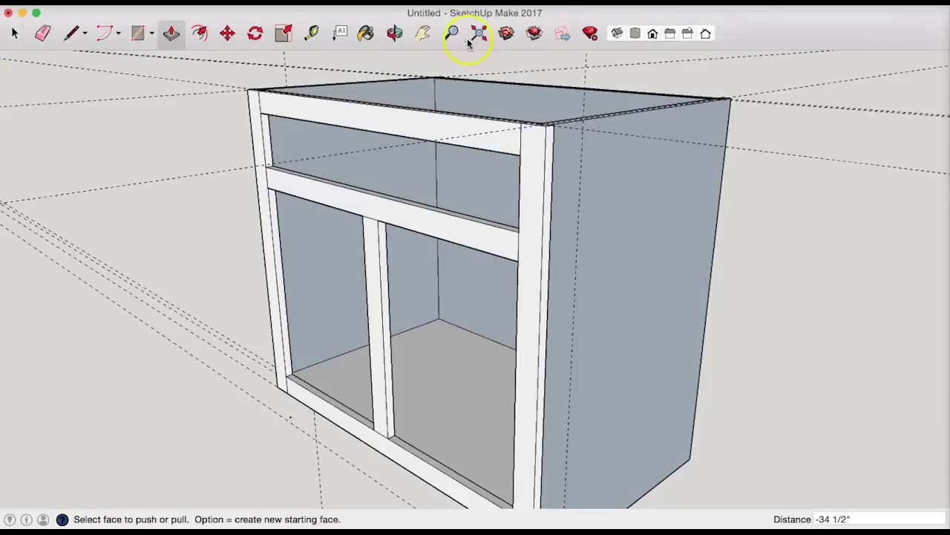
left_click(404, 33)
left_click_drag(483, 334, 291, 153)
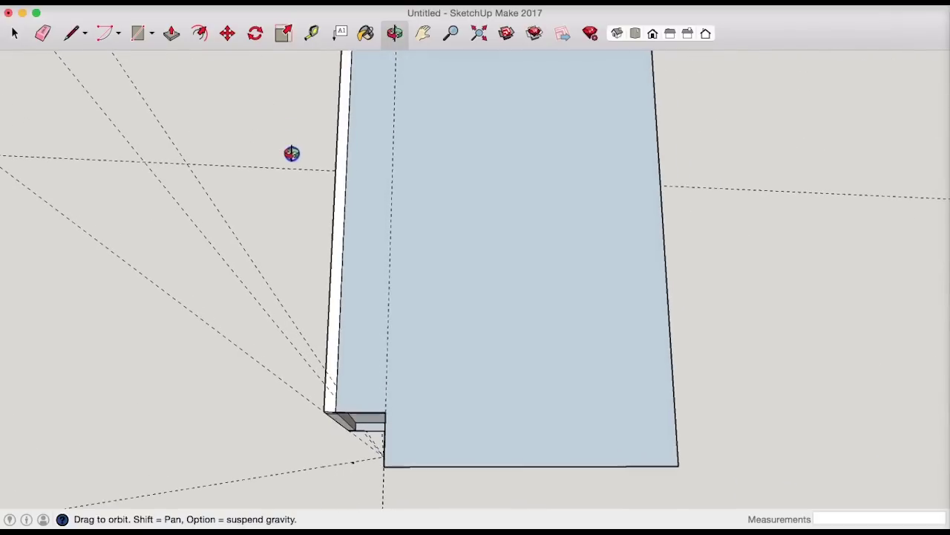
- Place a vertical guide 0.25" in front of the toe-kick notch's vertical edge, working in the right side view
left_click(668, 34)
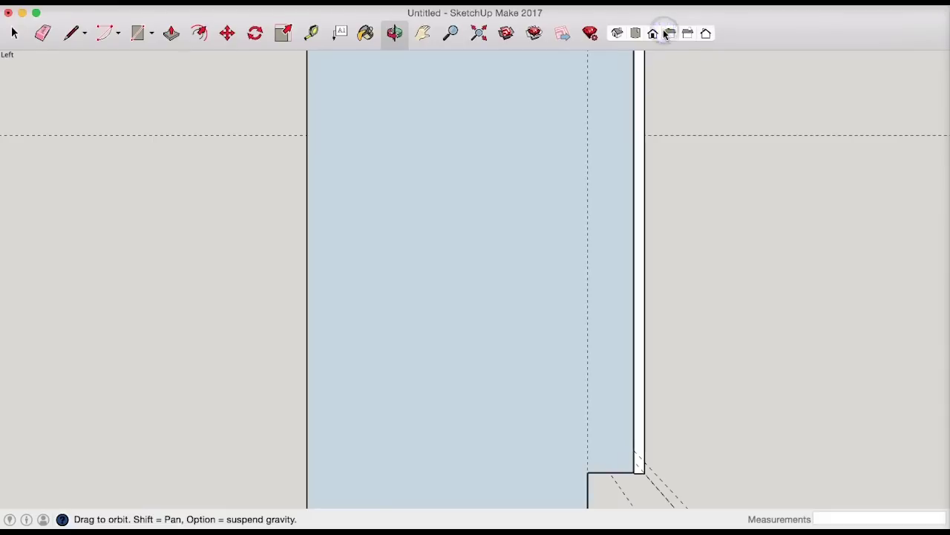
left_click(422, 32)
left_click_drag(537, 229, 522, 197)
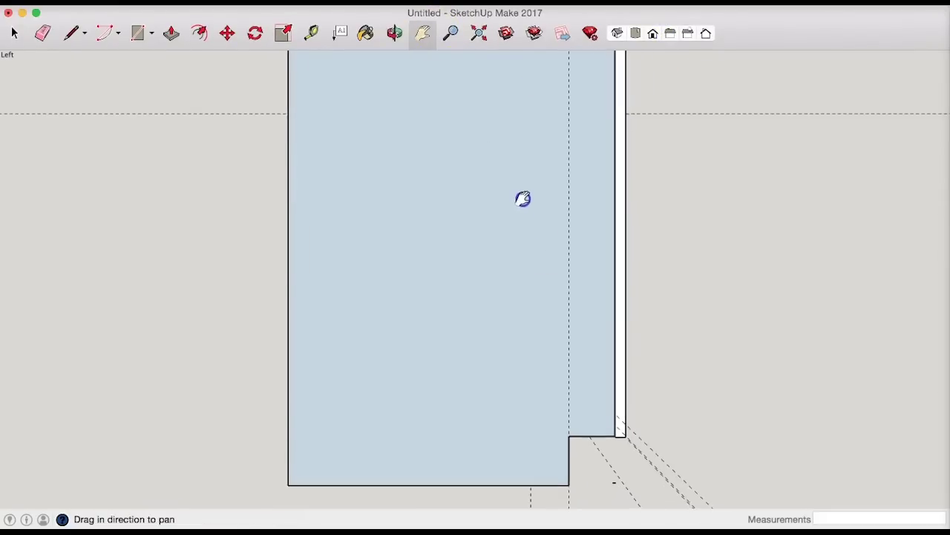
left_click(687, 34)
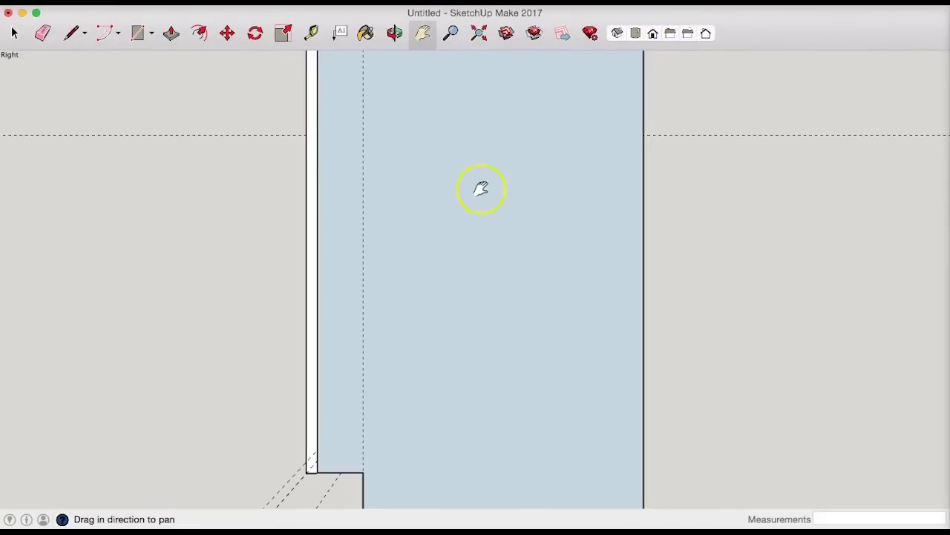
left_click_drag(477, 200, 545, 115)
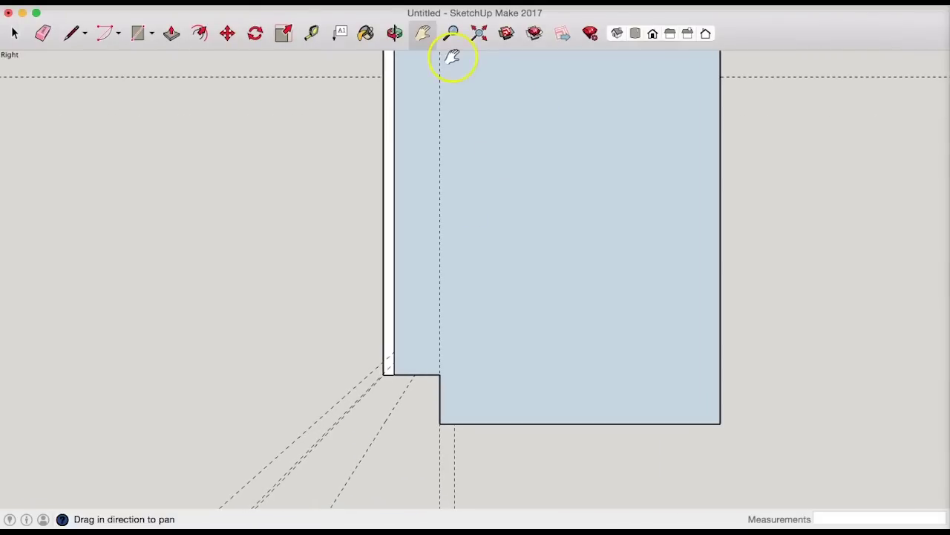
left_click(451, 33)
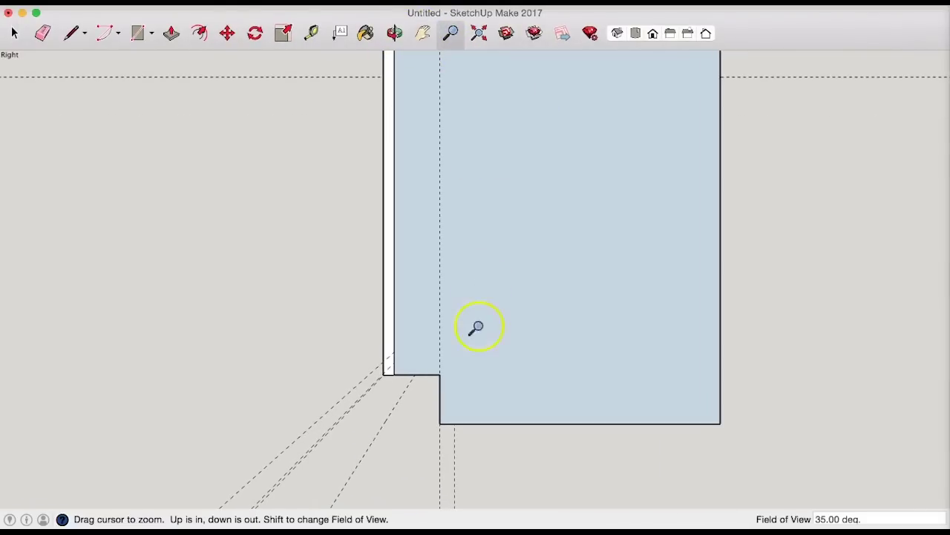
left_click_drag(475, 325, 501, 244)
left_click(422, 41)
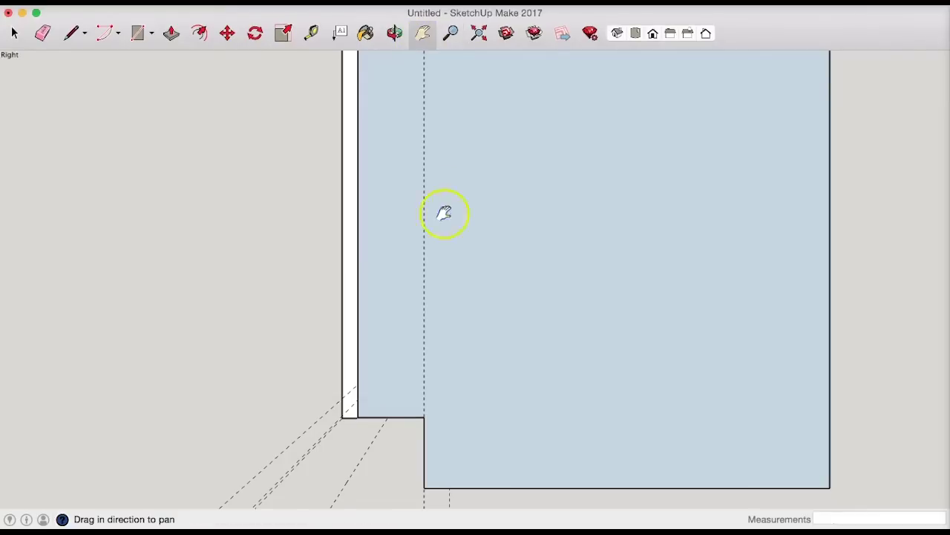
left_click_drag(445, 212, 477, 109)
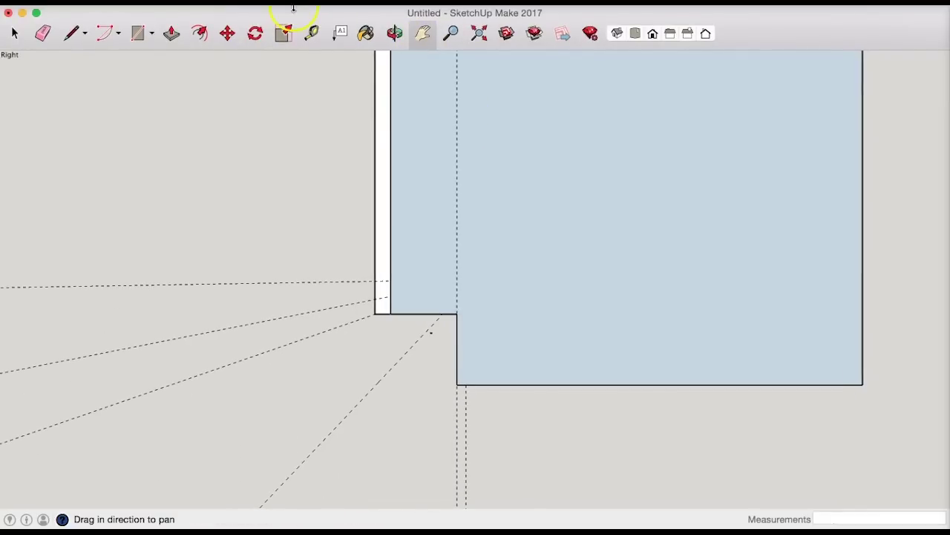
left_click(311, 34)
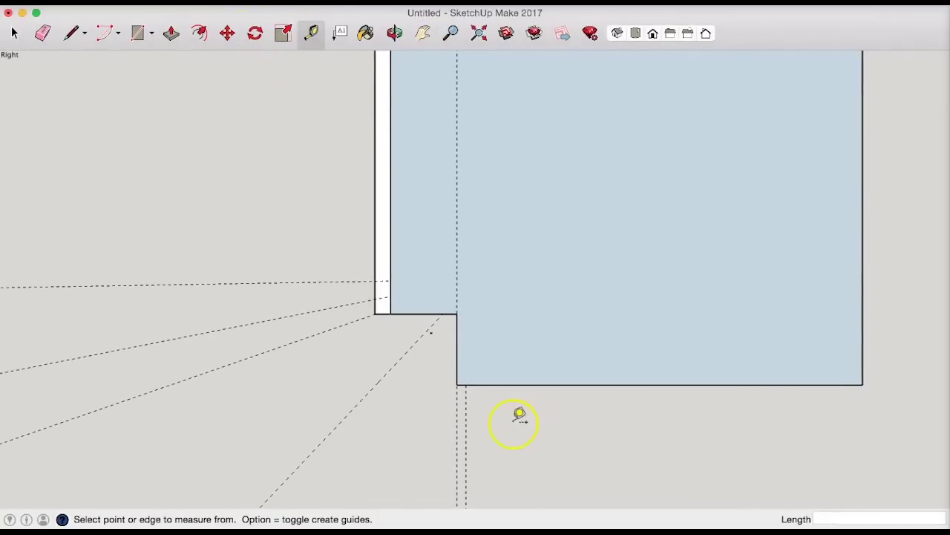
left_click(459, 363)
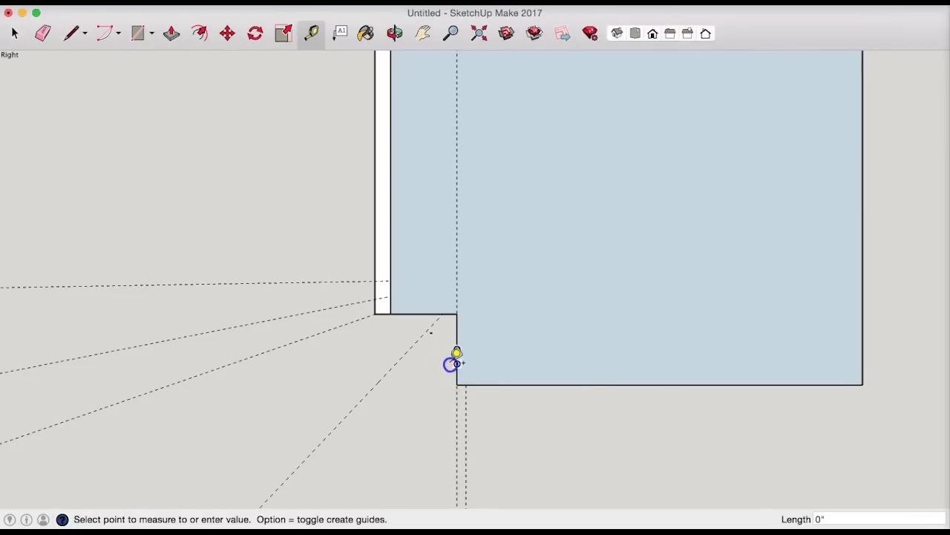
left_click(454, 361)
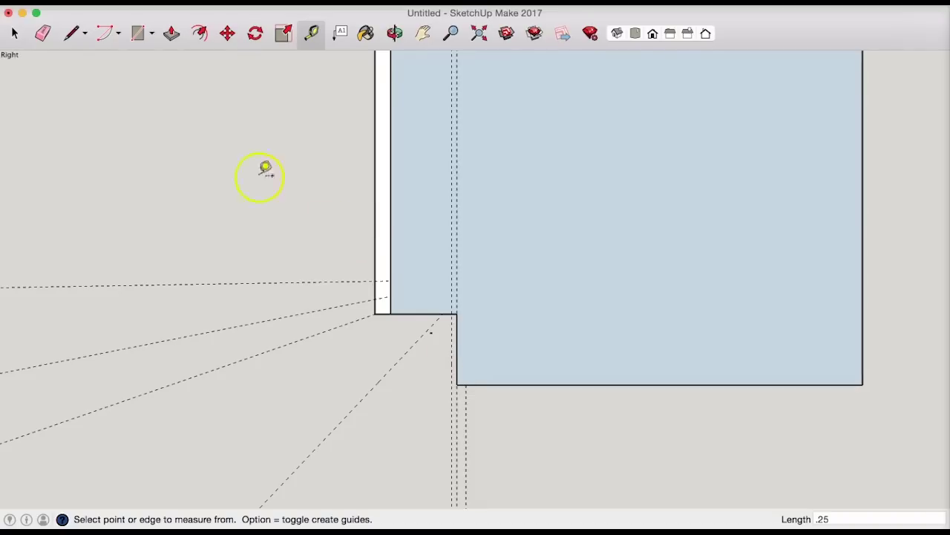
left_click(140, 34)
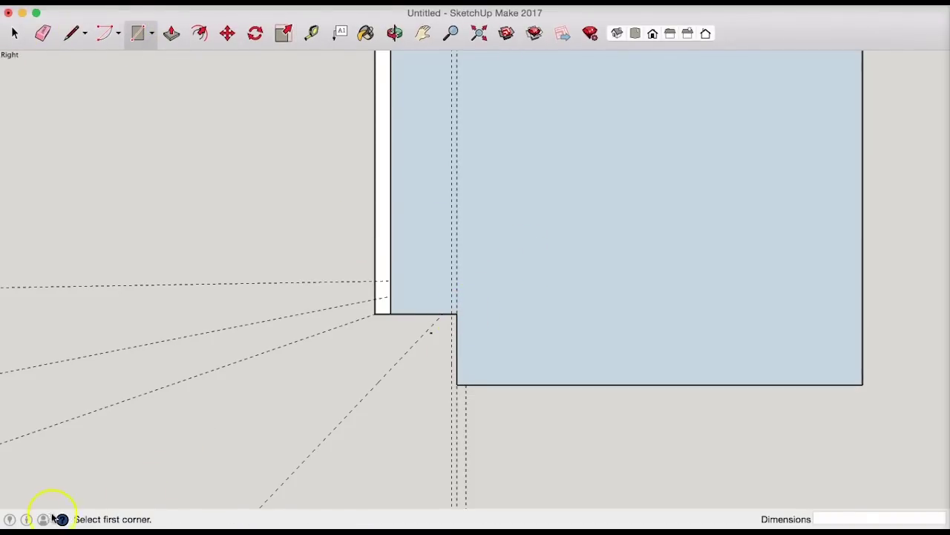
left_click(190, 154)
key("Escape")
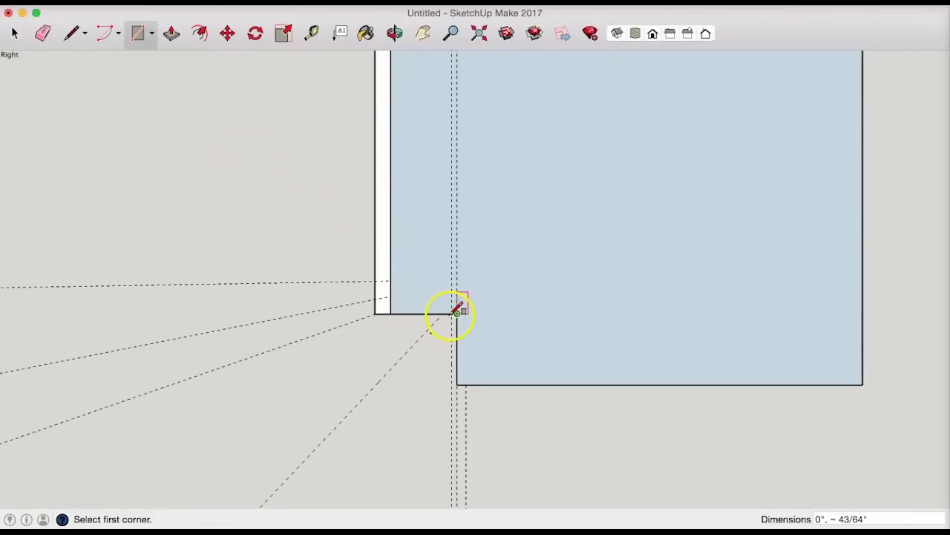
- Place a horizontal guide along the bottom edge of the side panel, extending past the toe-kick notch
left_click(452, 32)
left_click_drag(471, 250, 487, 95)
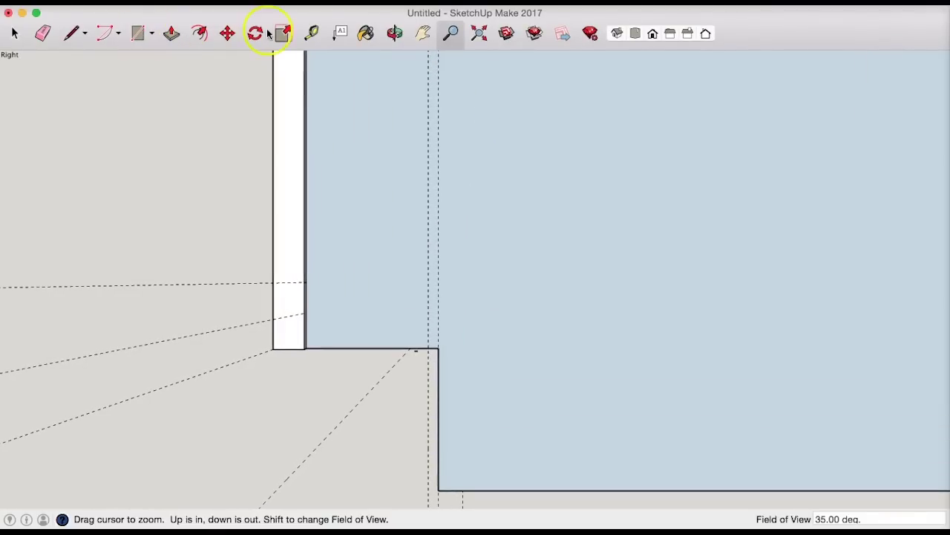
left_click(310, 34)
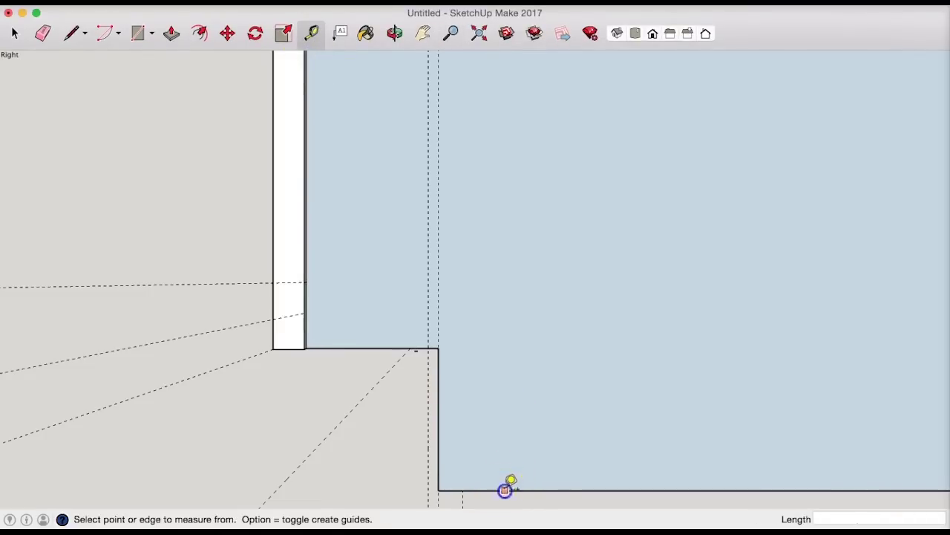
left_click(505, 490)
left_click(496, 488)
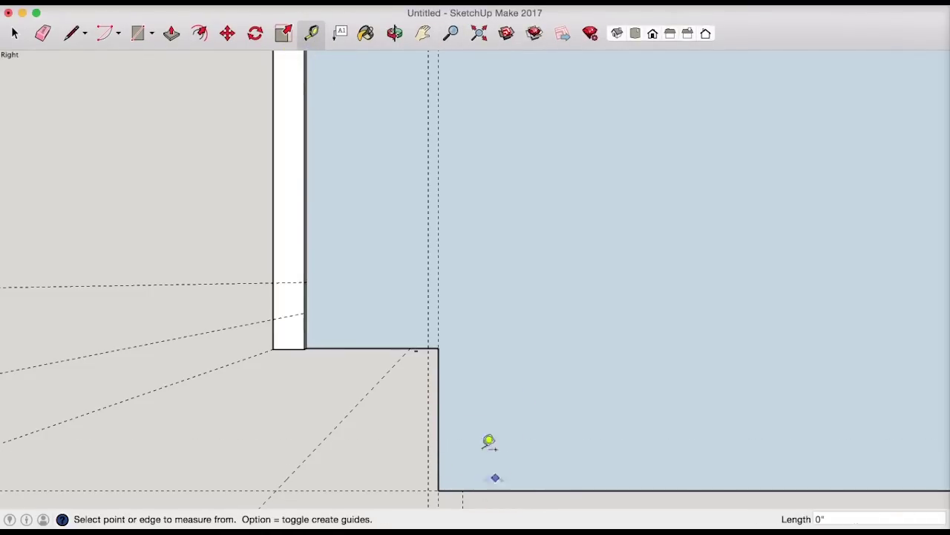
- Draw a 3 1/2" by 1/4" rectangle from the notch's inner corner to the guide intersection as the toe-kick board's end profile
left_click(139, 34)
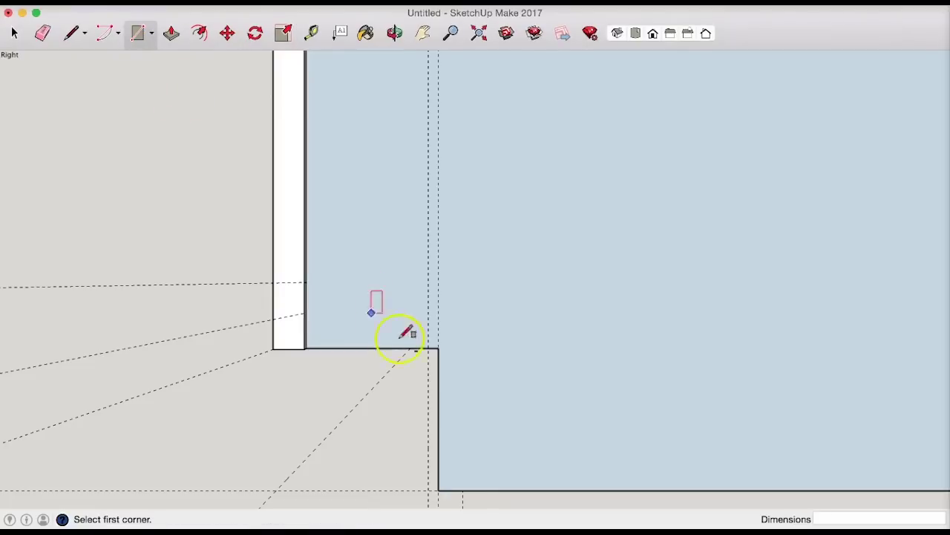
left_click(438, 347)
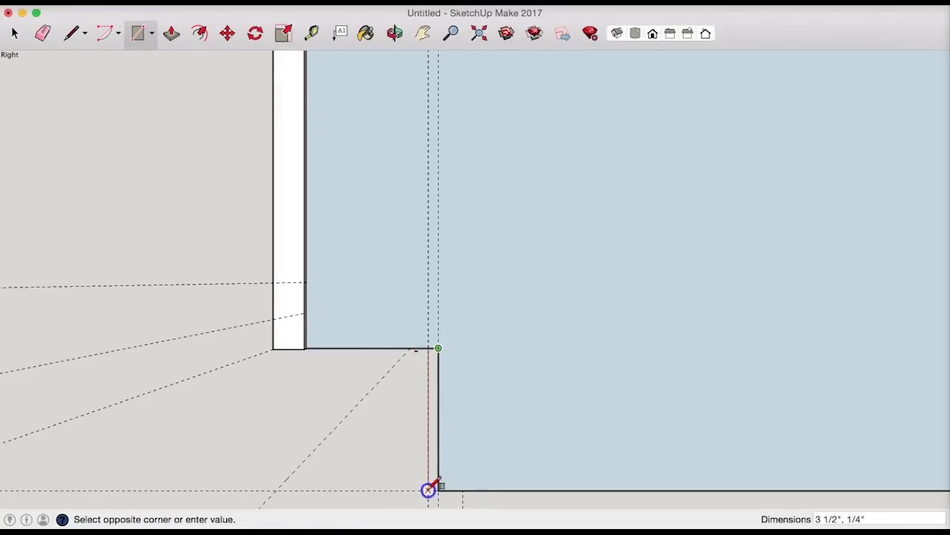
left_click(428, 489)
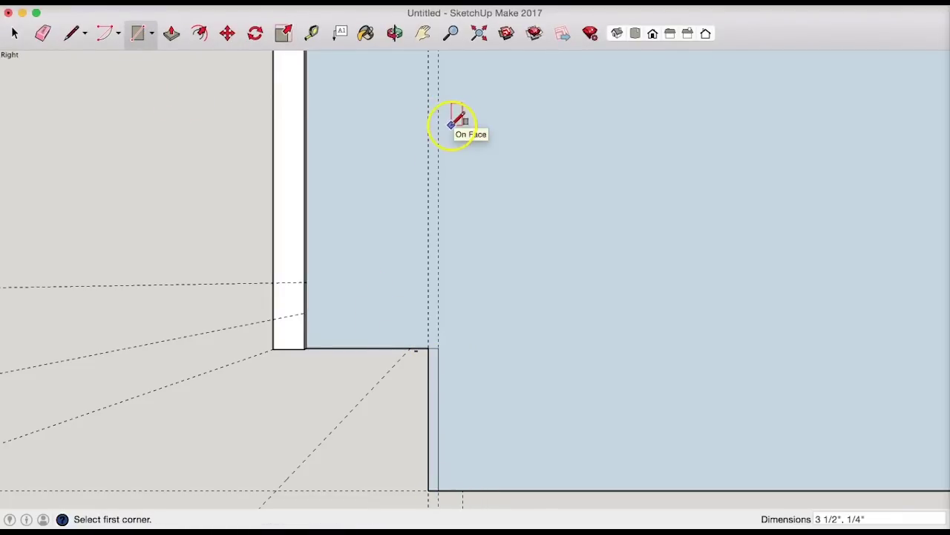
- Extrude the toe-kick profile 35 1/2" across the cabinet's front to the opposite side panel
left_click(395, 33)
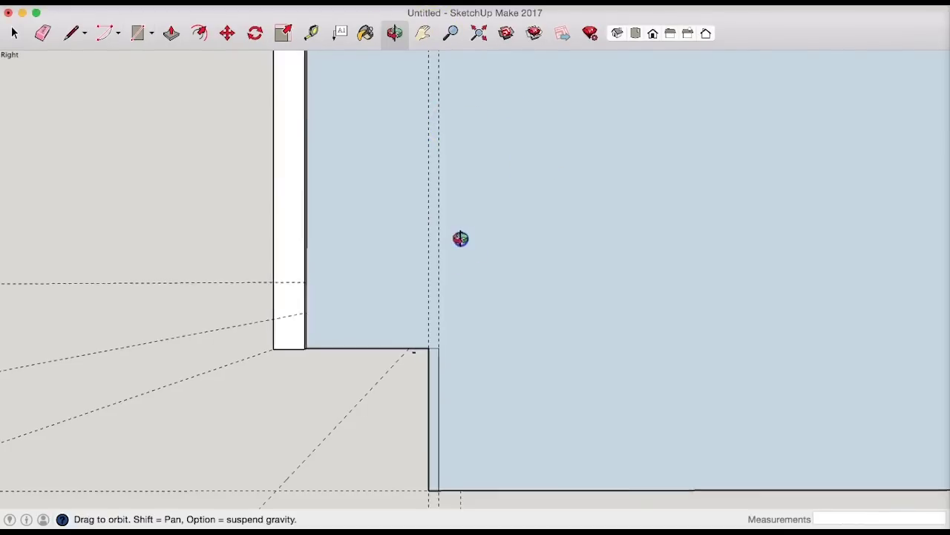
left_click_drag(460, 238, 757, 89)
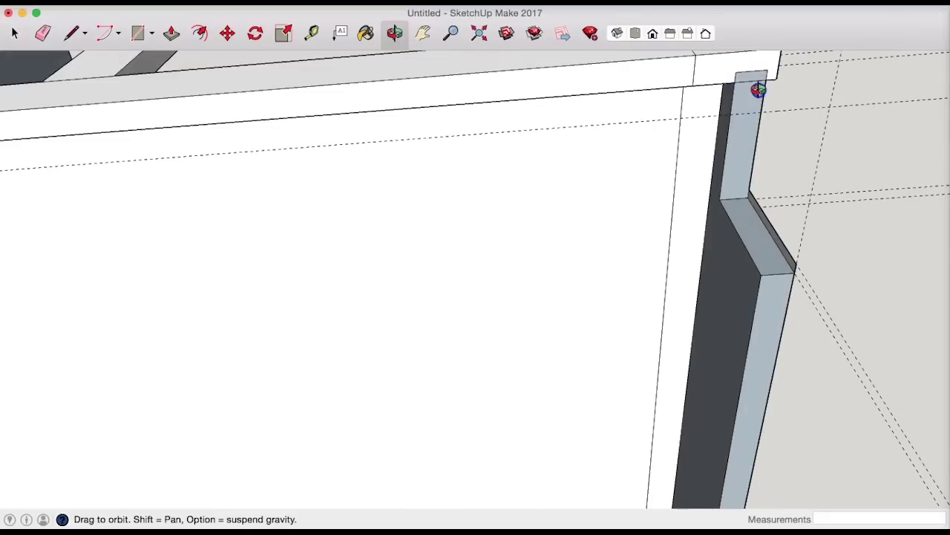
left_click(478, 33)
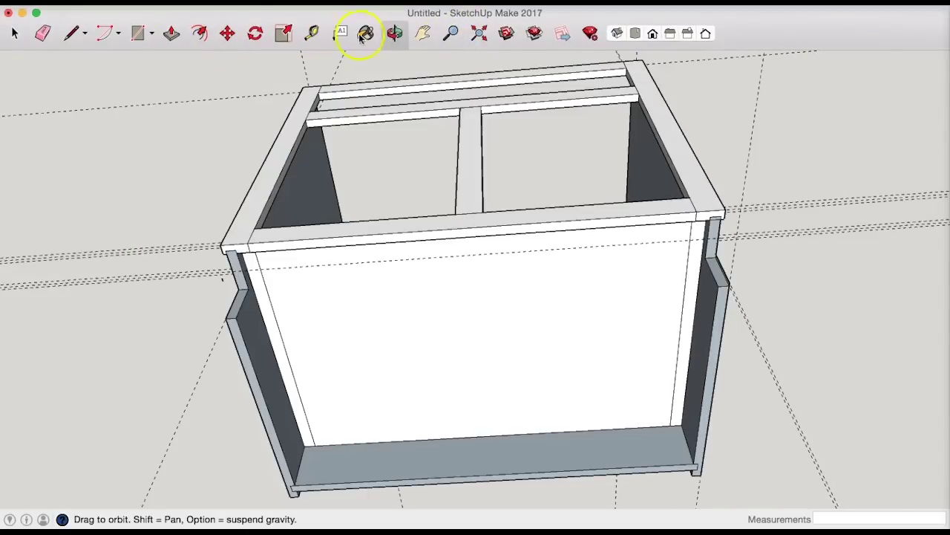
left_click(395, 33)
left_click_drag(372, 207, 508, 236)
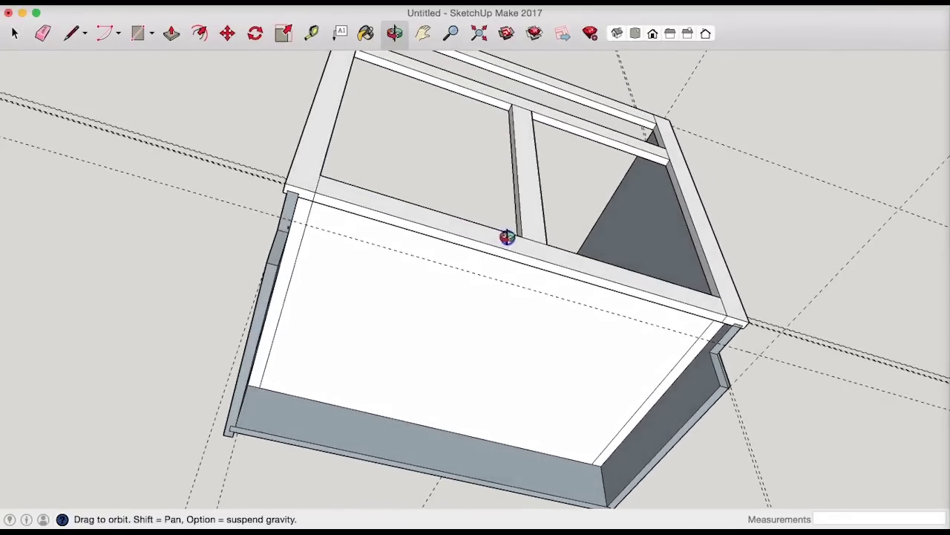
left_click(175, 36)
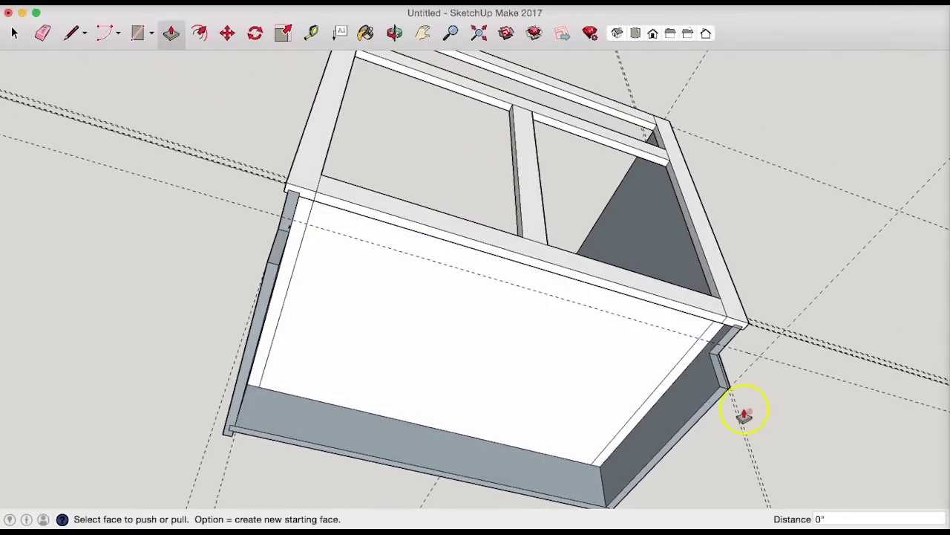
left_click(601, 359)
left_click_drag(413, 319, 238, 382)
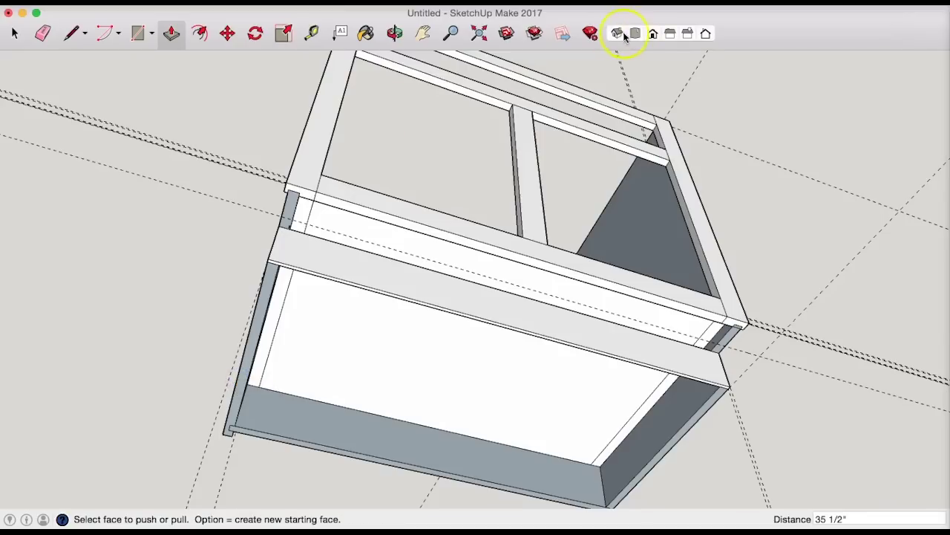
- Draw a 3/4" line across the end of the back panel's top edge at the side panel to close its open top face
left_click(653, 35)
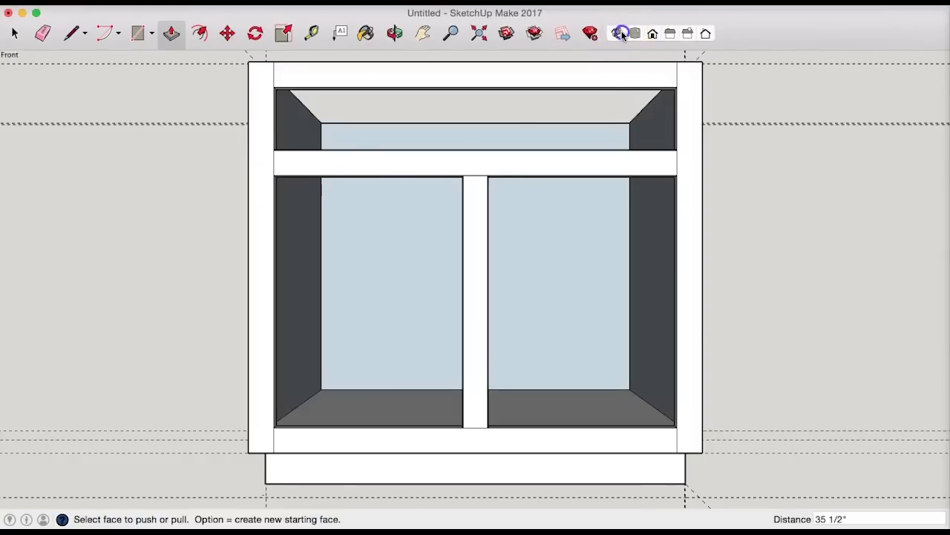
left_click(620, 33)
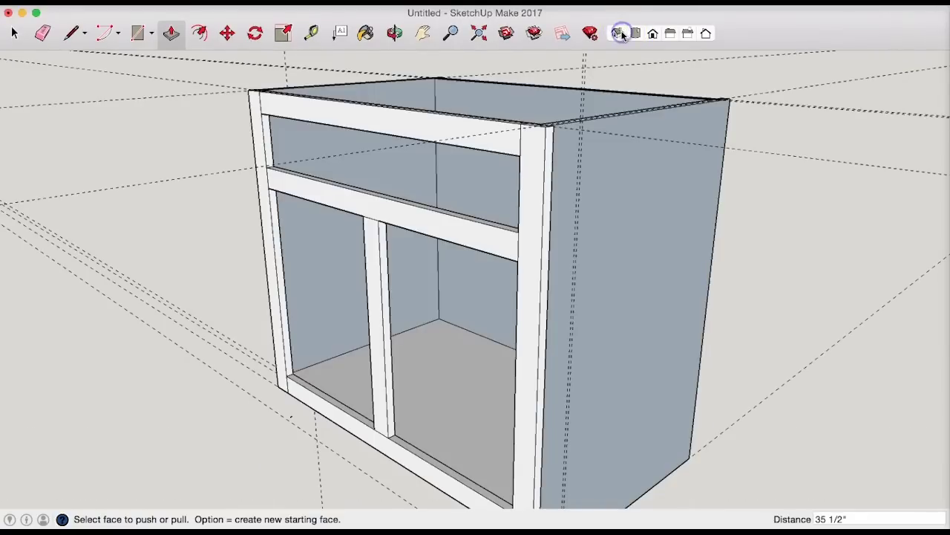
left_click(401, 33)
left_click_drag(616, 212, 398, 382)
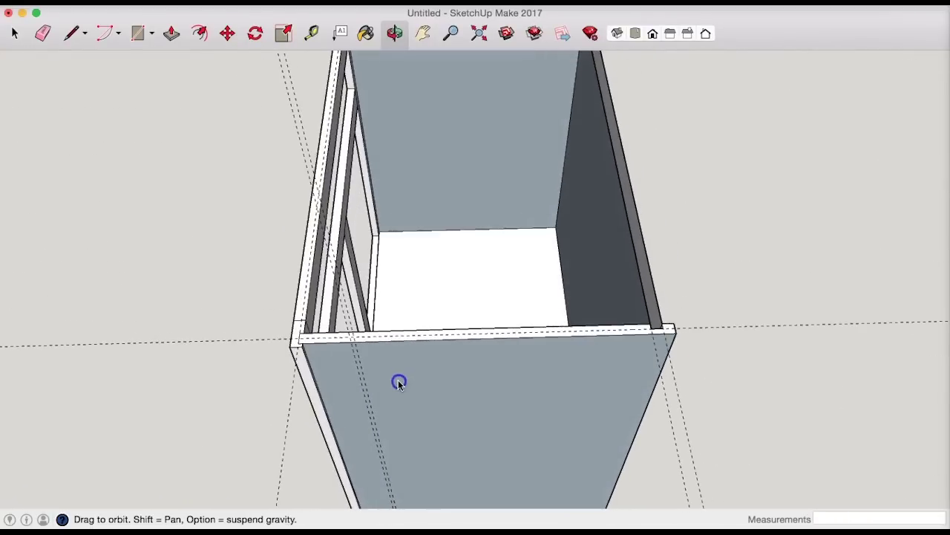
left_click(70, 34)
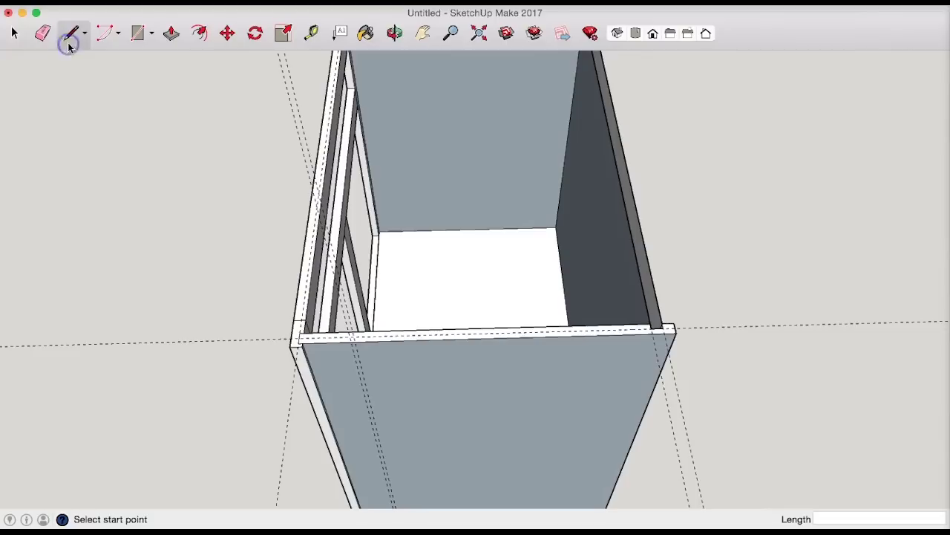
left_click(654, 332)
left_click(665, 329)
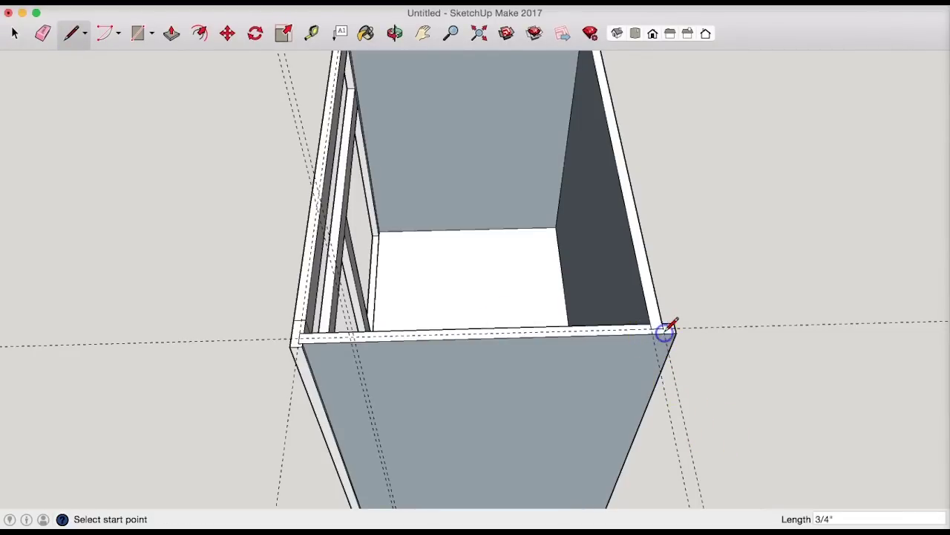
- Examine the cabinet's back and side joints, ending with the face frame seen straight on from the front
left_click(395, 33)
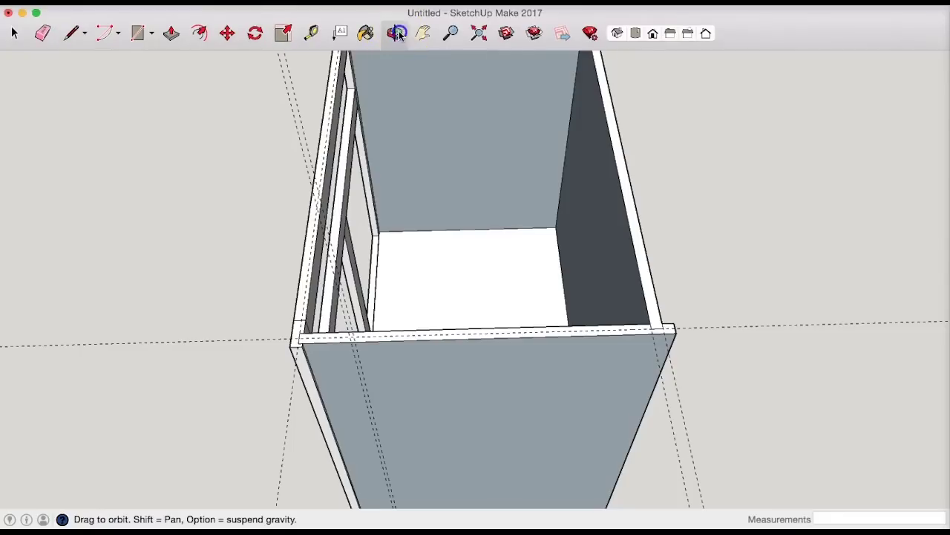
left_click_drag(498, 248, 479, 208)
left_click(551, 195)
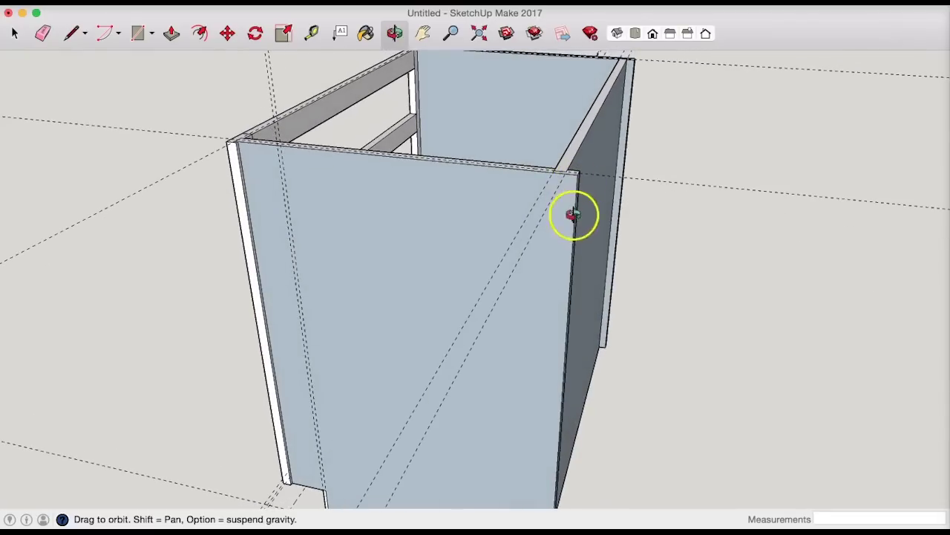
left_click_drag(523, 215, 556, 197)
left_click_drag(474, 249, 949, 185)
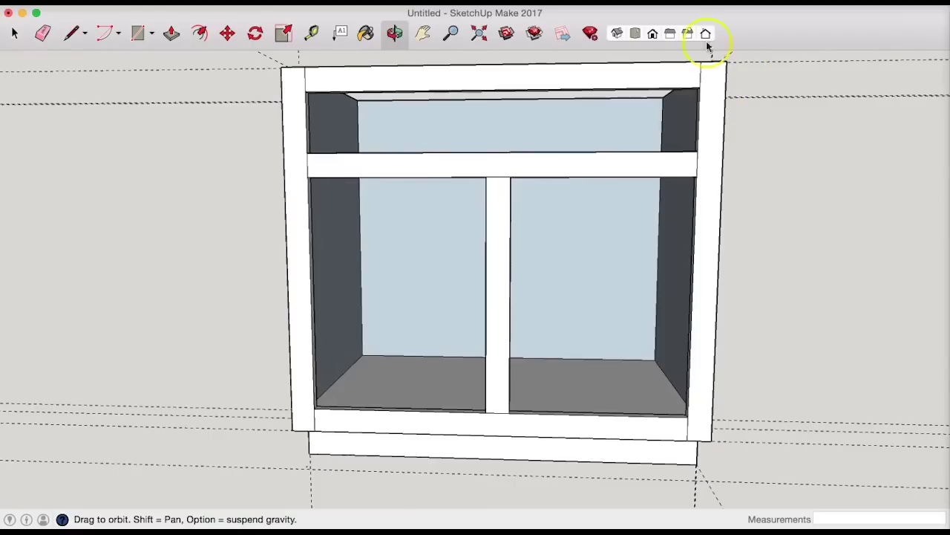
left_click(653, 33)
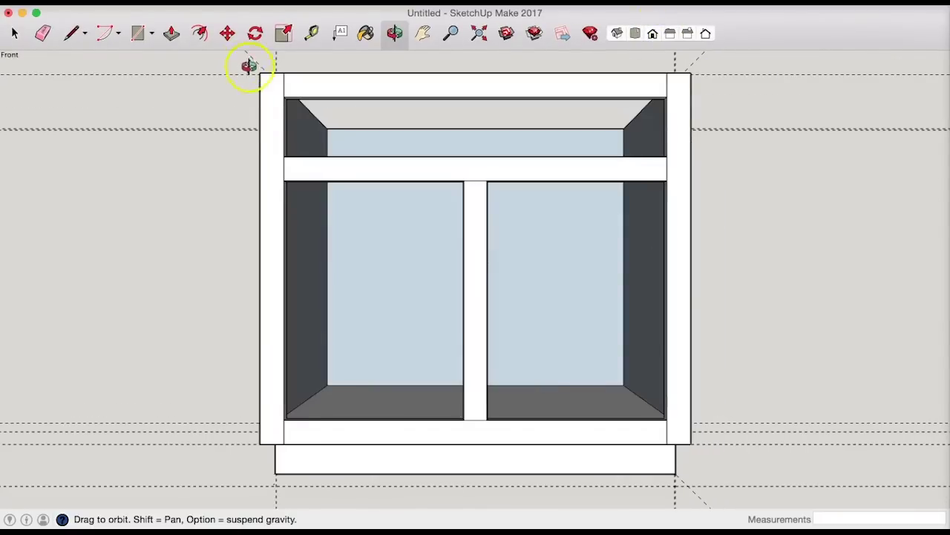
- Place a horizontal guide 1/8" below the top rail's lower edge, inside the drawer opening
left_click(311, 33)
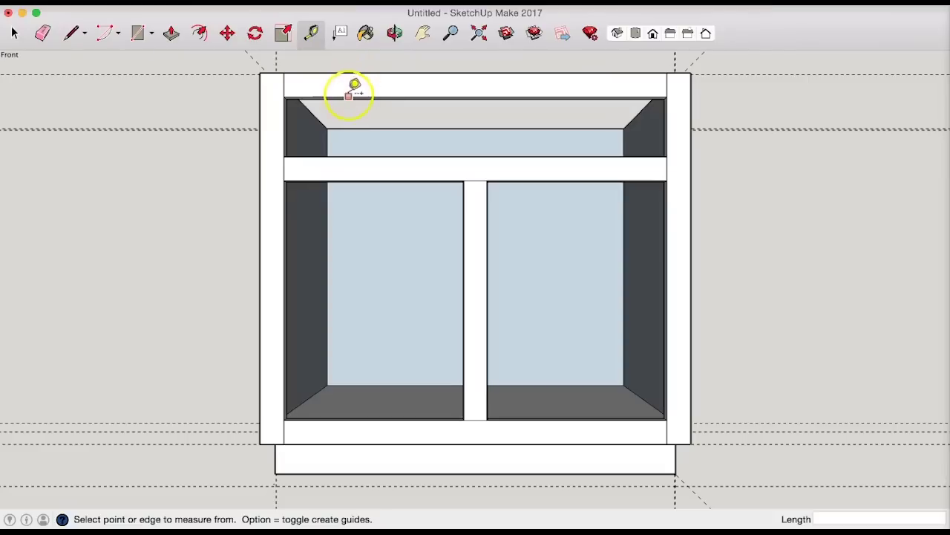
left_click(423, 34)
left_click_drag(446, 131, 456, 228)
left_click(448, 33)
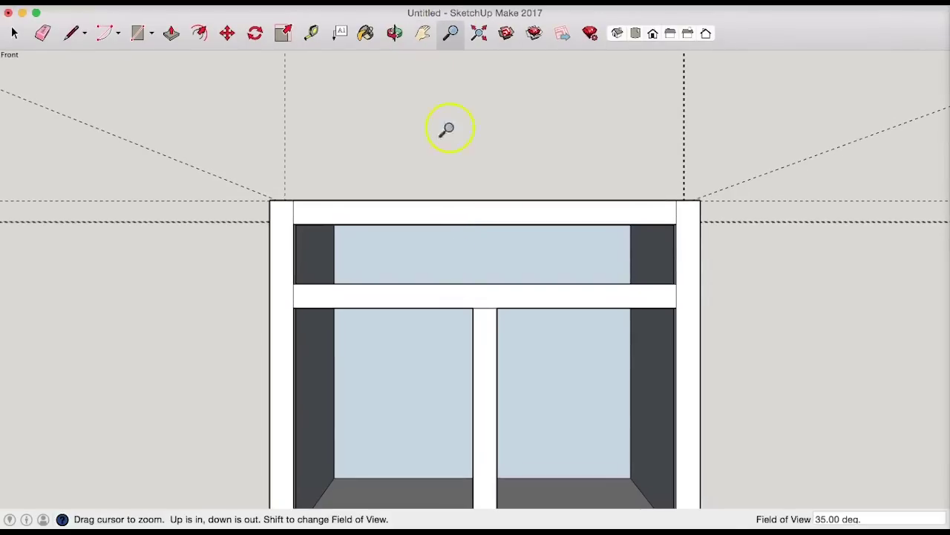
left_click_drag(456, 345, 509, 214)
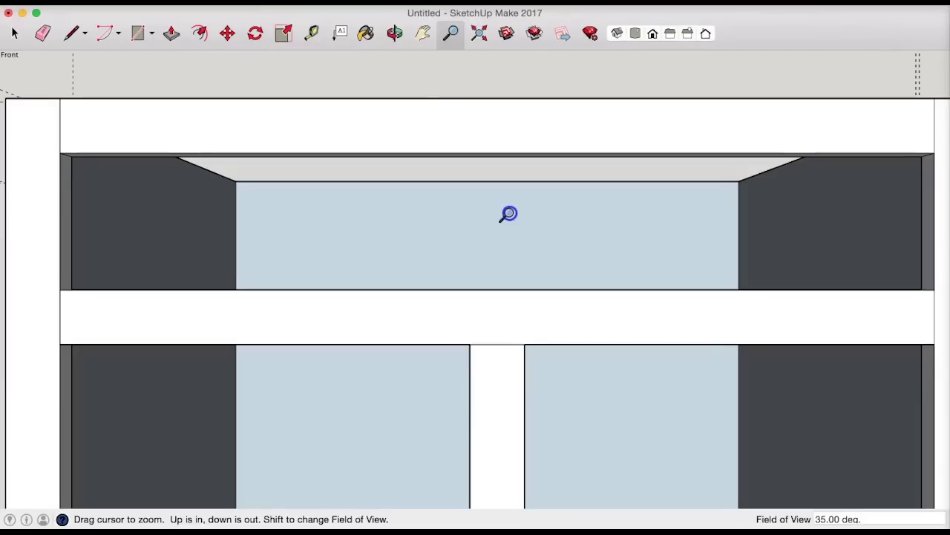
left_click(394, 36)
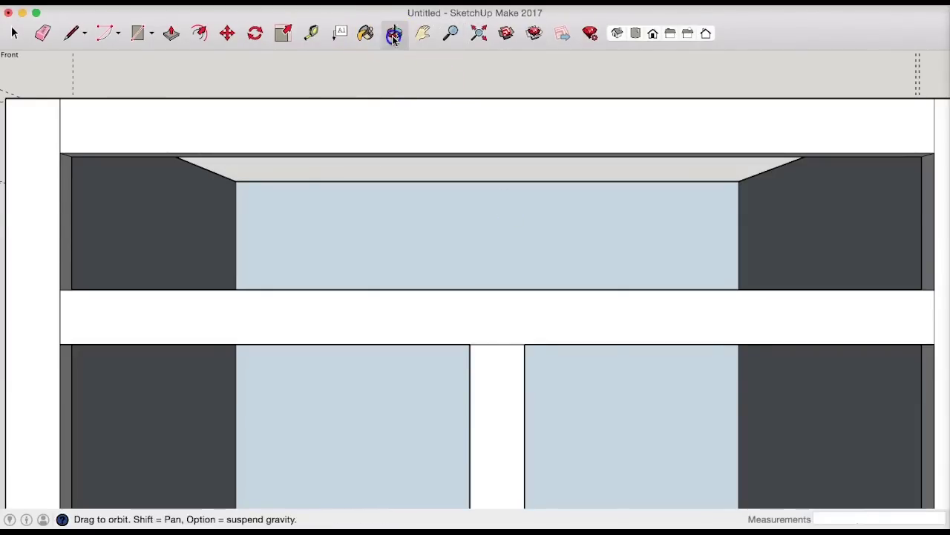
left_click(419, 34)
left_click_drag(473, 78, 440, 87)
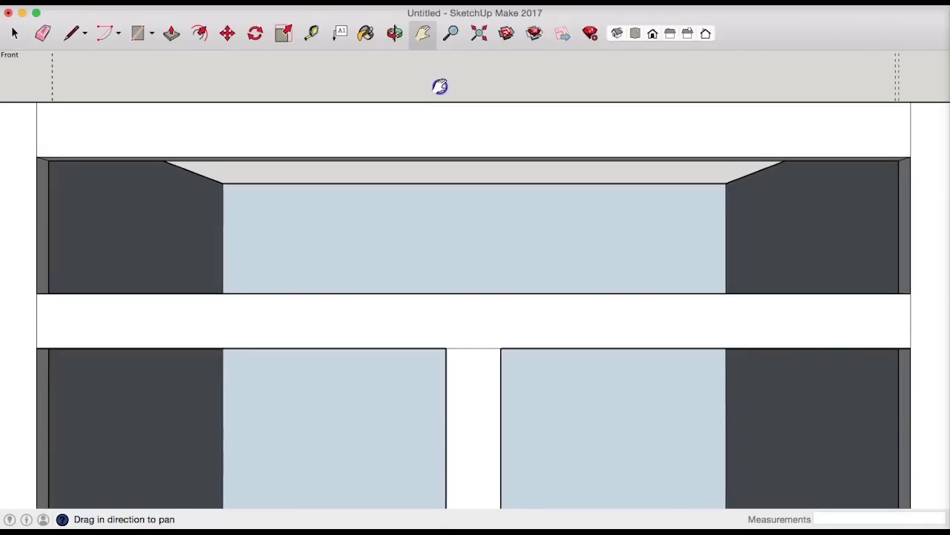
left_click(318, 37)
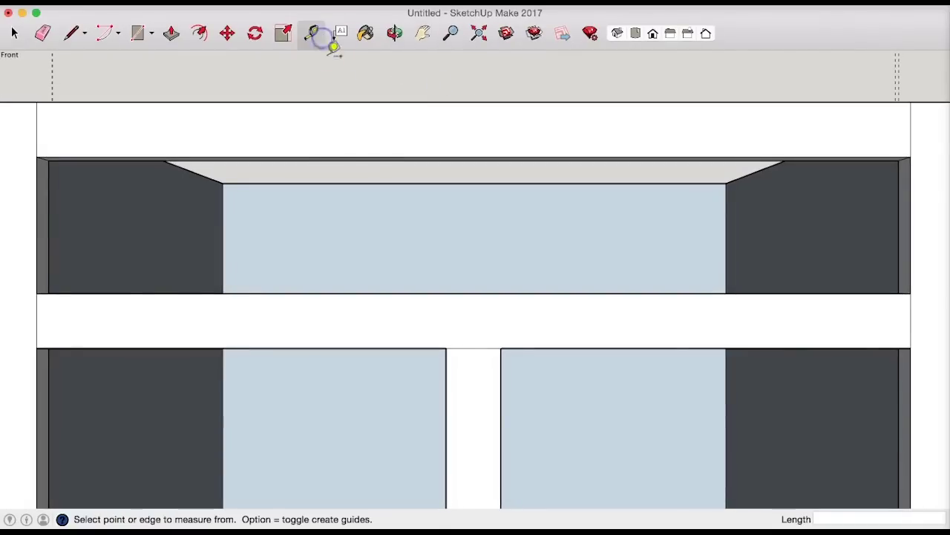
left_click(340, 157)
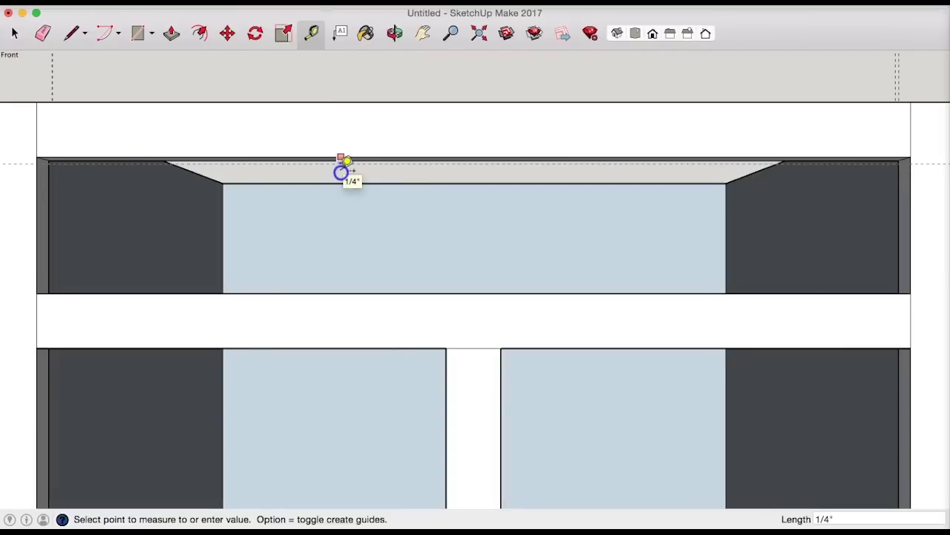
left_click(345, 162)
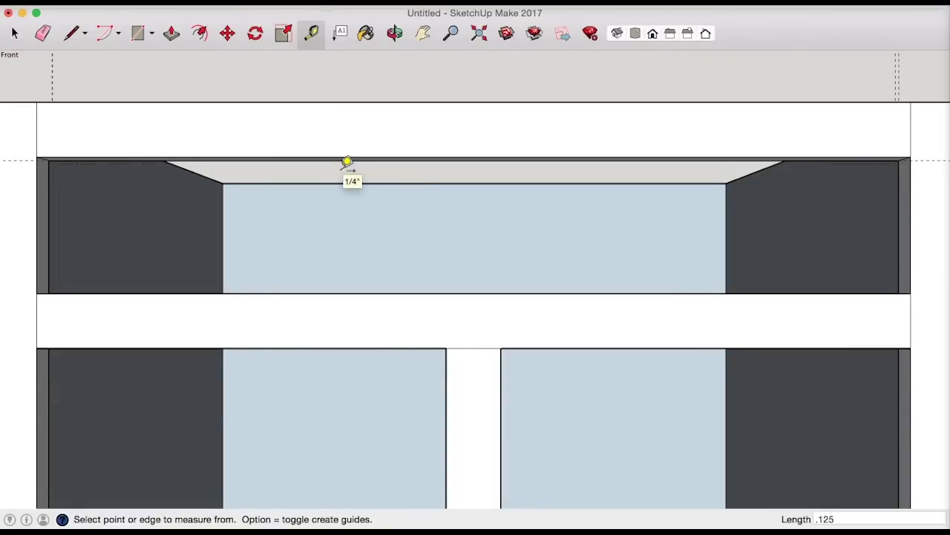
- Place a horizontal guide 1/8" above the middle rail's upper edge, inside the drawer opening
left_click_drag(347, 162, 359, 298)
left_click(359, 294)
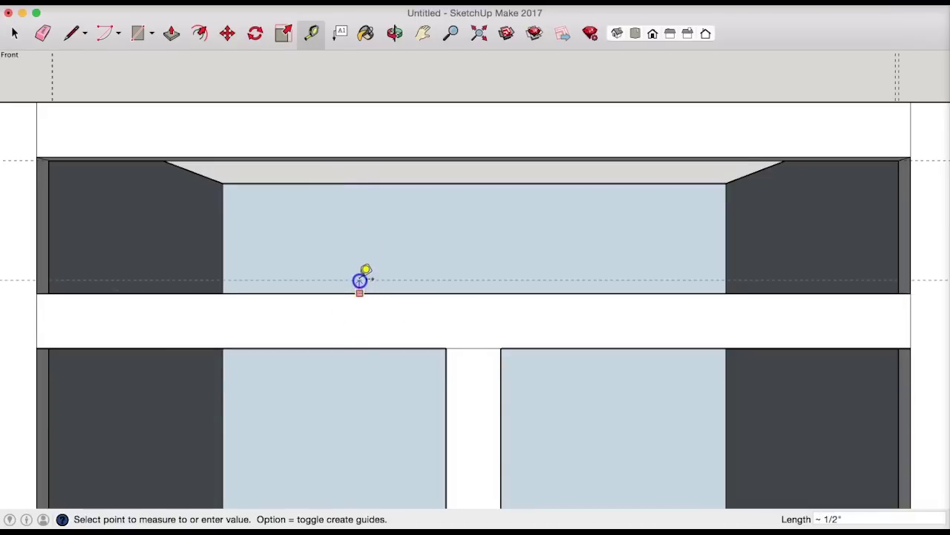
left_click(359, 286)
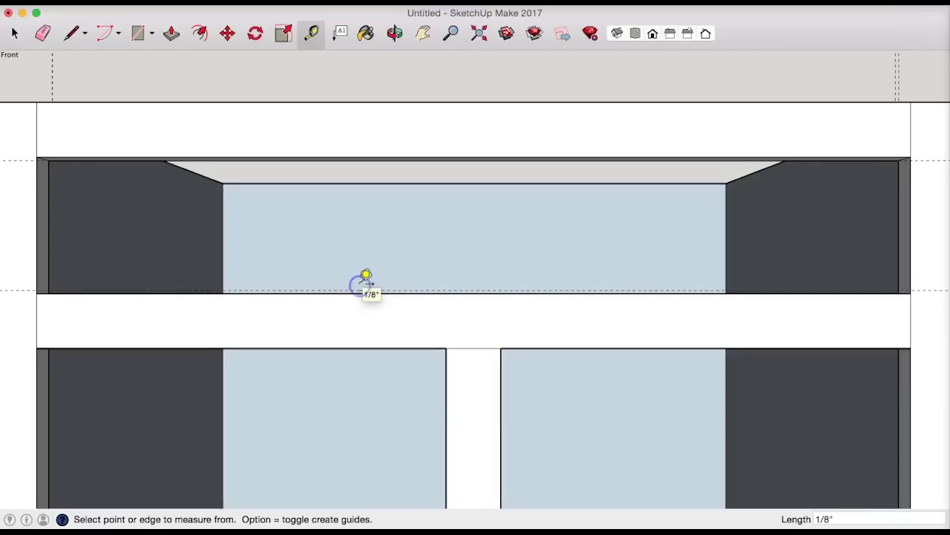
- Place vertical guides 1/8" inside the left and right stile edges of the drawer opening
left_click(38, 201)
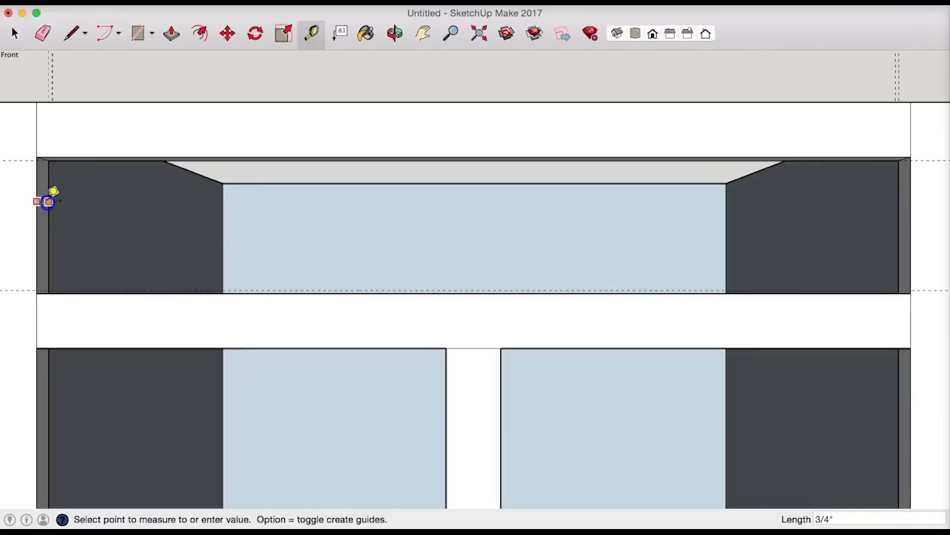
left_click(46, 137)
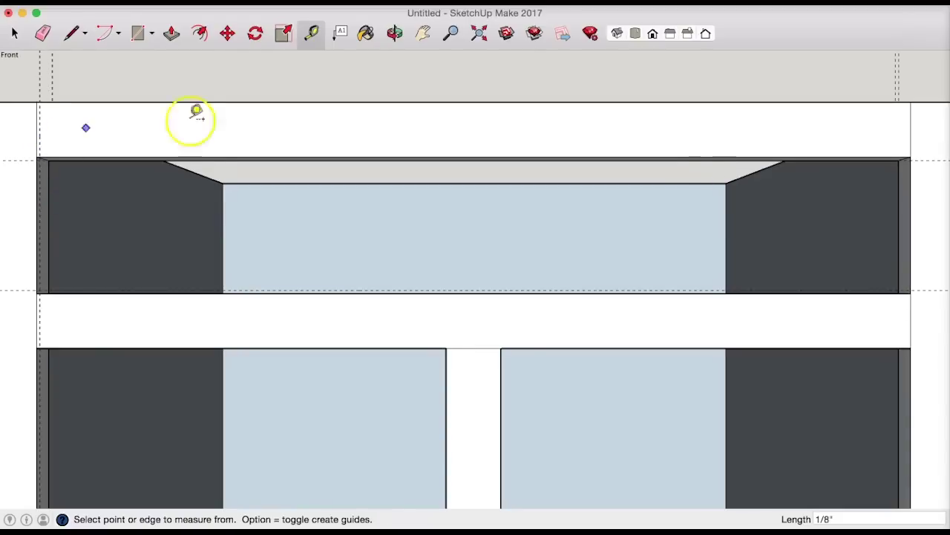
left_click(915, 133)
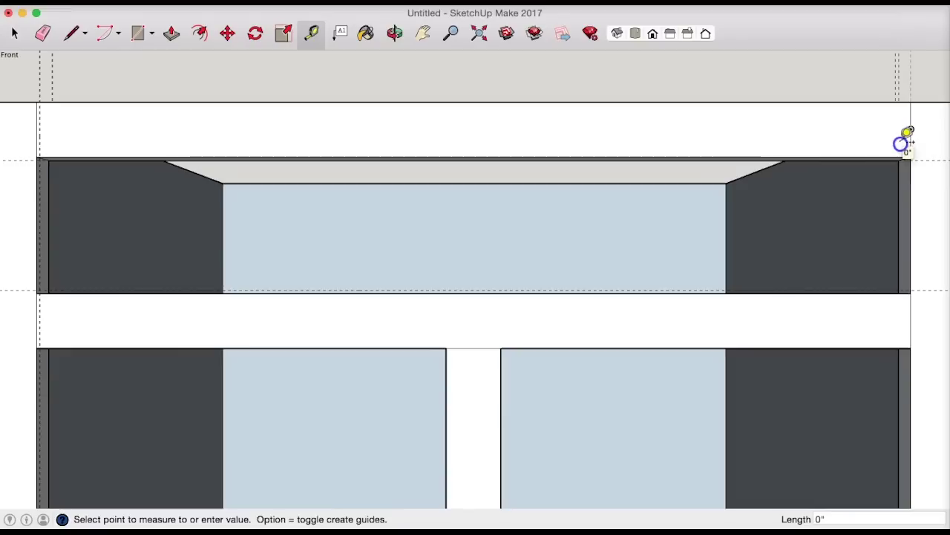
left_click(913, 143)
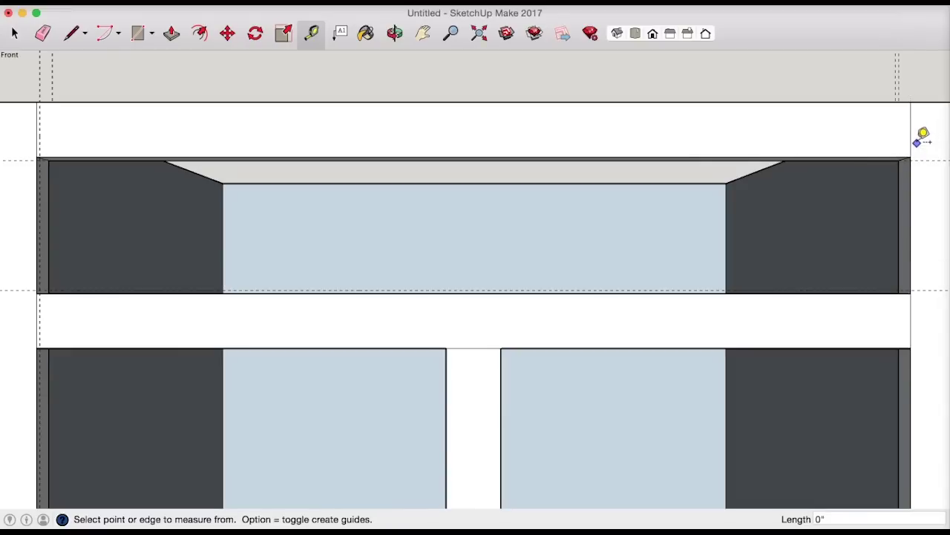
left_click(911, 145)
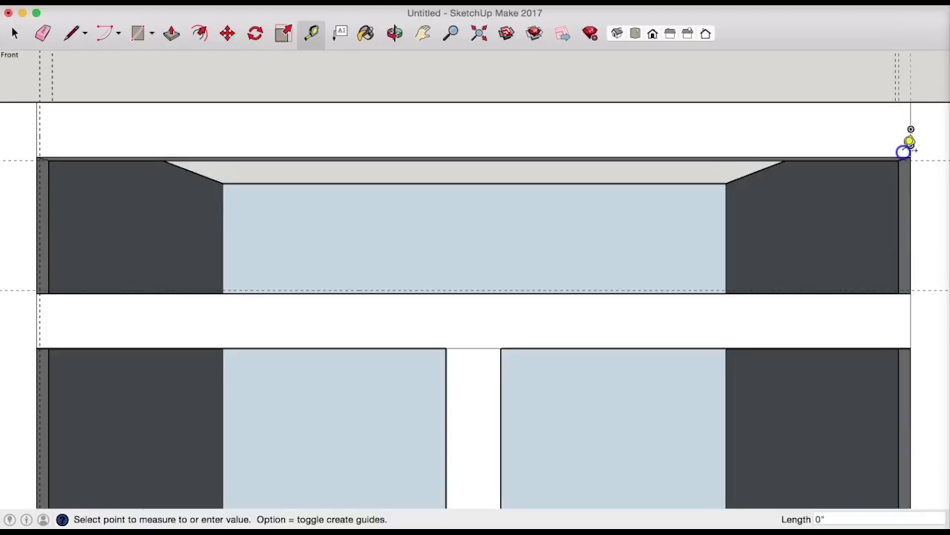
left_click(903, 152)
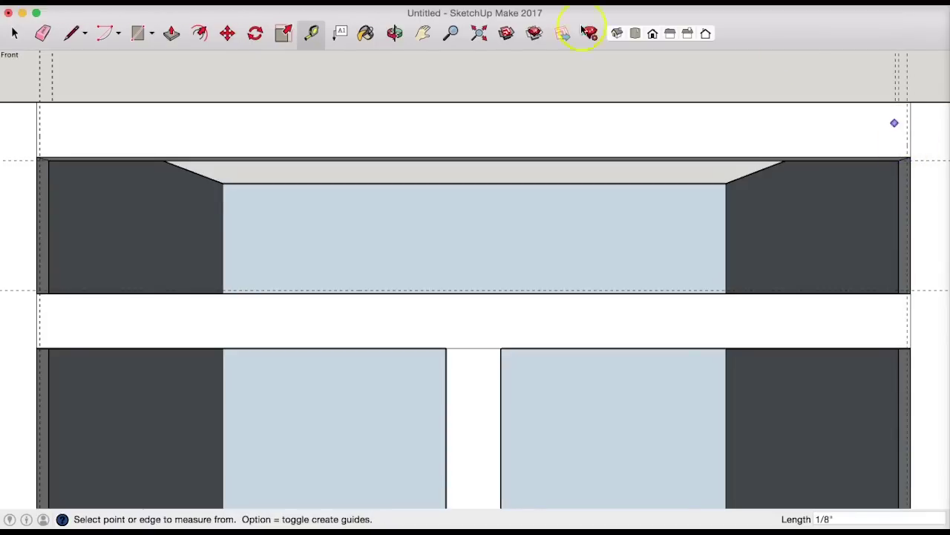
- Draw a 31 3/4" by 4 3/4" rectangle between opposite guide intersections in the drawer opening as the drawer front
left_click(140, 43)
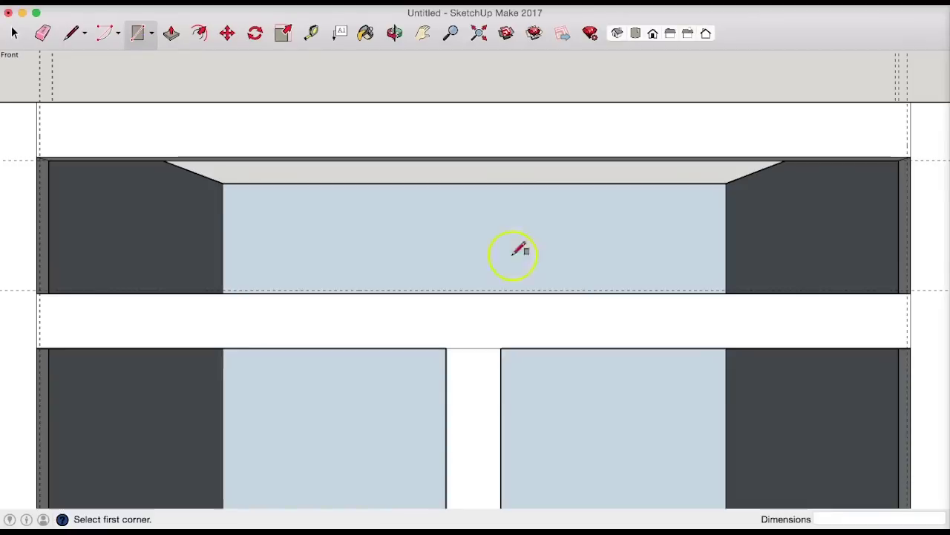
left_click(908, 290)
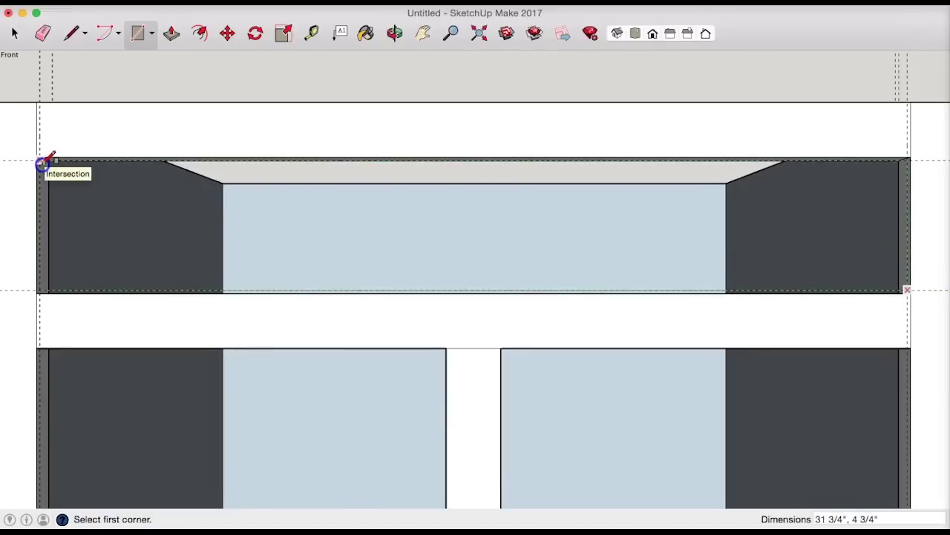
left_click(43, 164)
left_click(310, 187)
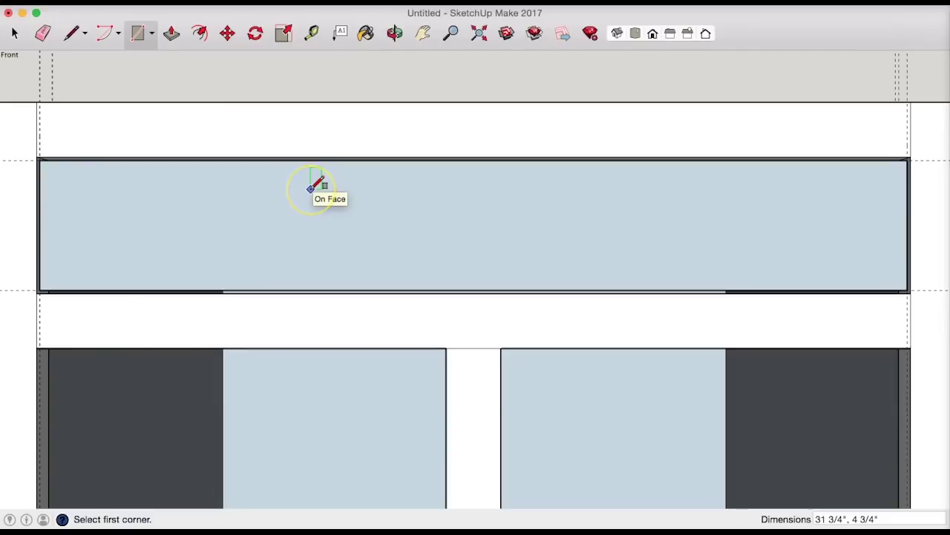
- Extrude the drawer front face 3/4" toward the cabinet interior, matching the face frame's thickness
left_click(395, 32)
left_click_drag(238, 226, 19, 297)
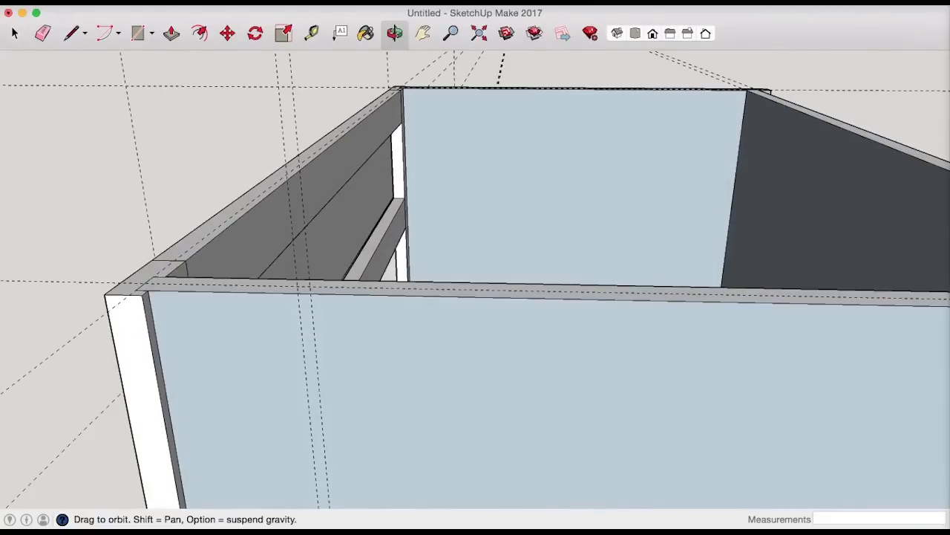
left_click(172, 34)
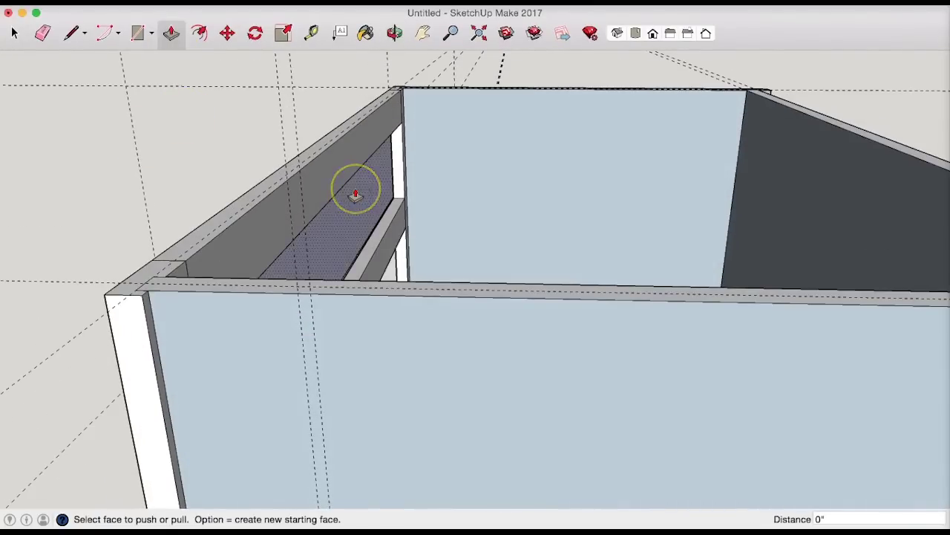
left_click_drag(356, 194, 356, 160)
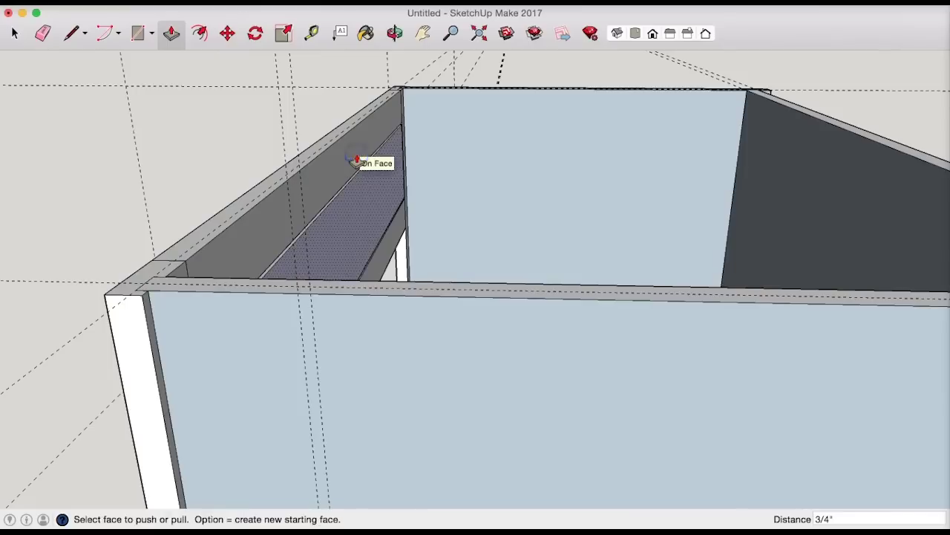
- Place a vertical guide 1/8" from the center stile's right edge, inside the right door opening
left_click(394, 33)
left_click_drag(438, 70, 659, 67)
left_click(653, 34)
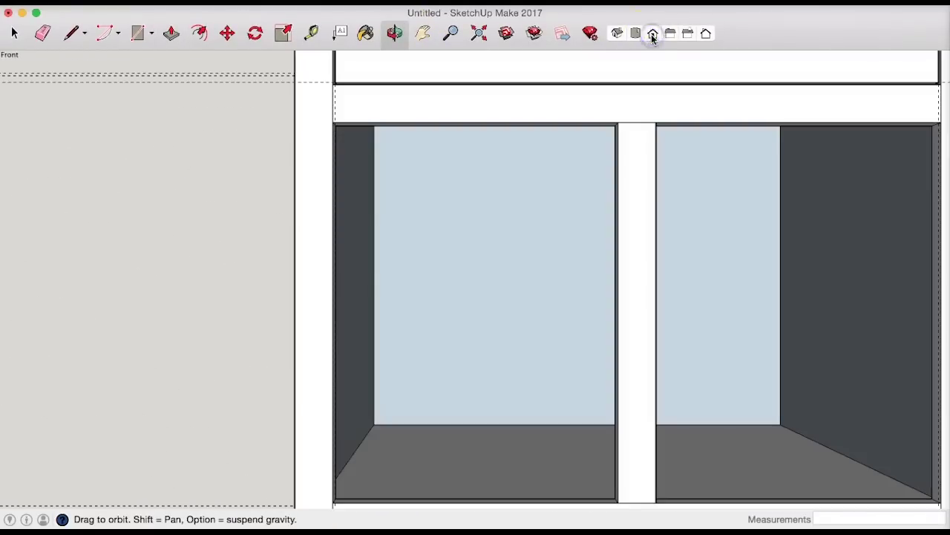
left_click(479, 35)
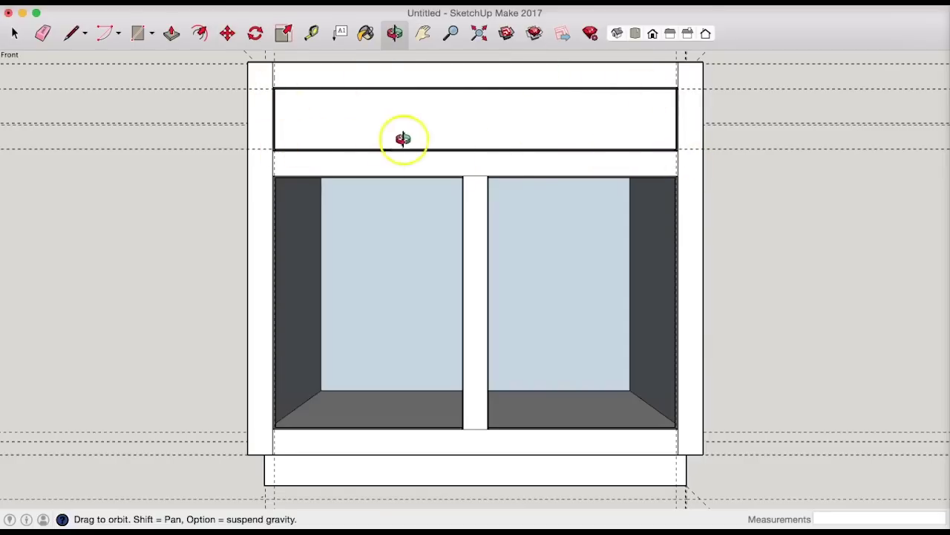
left_click(424, 35)
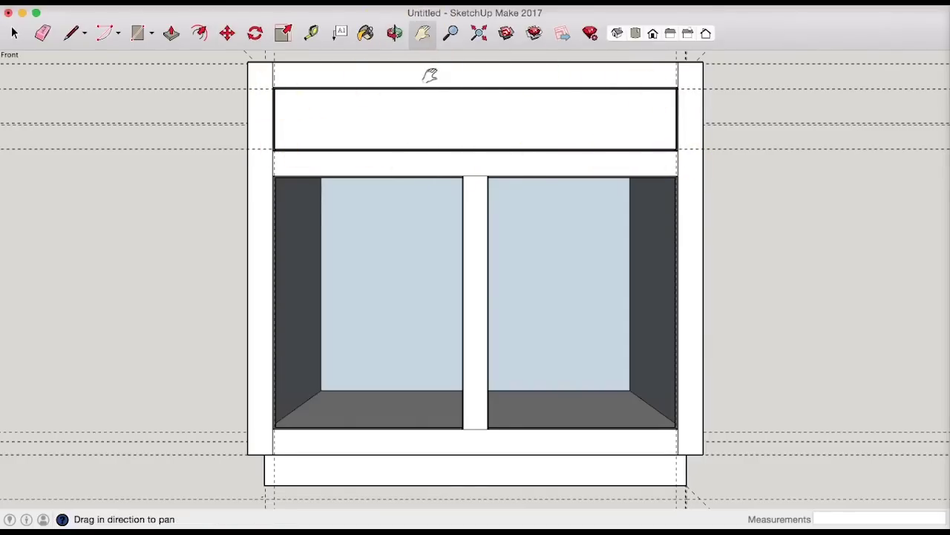
left_click_drag(428, 74, 438, 123)
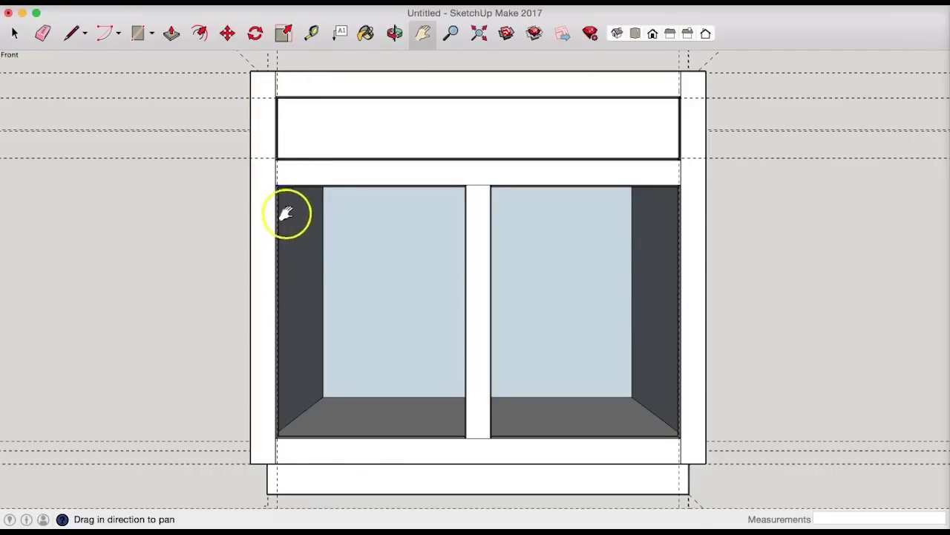
left_click(311, 33)
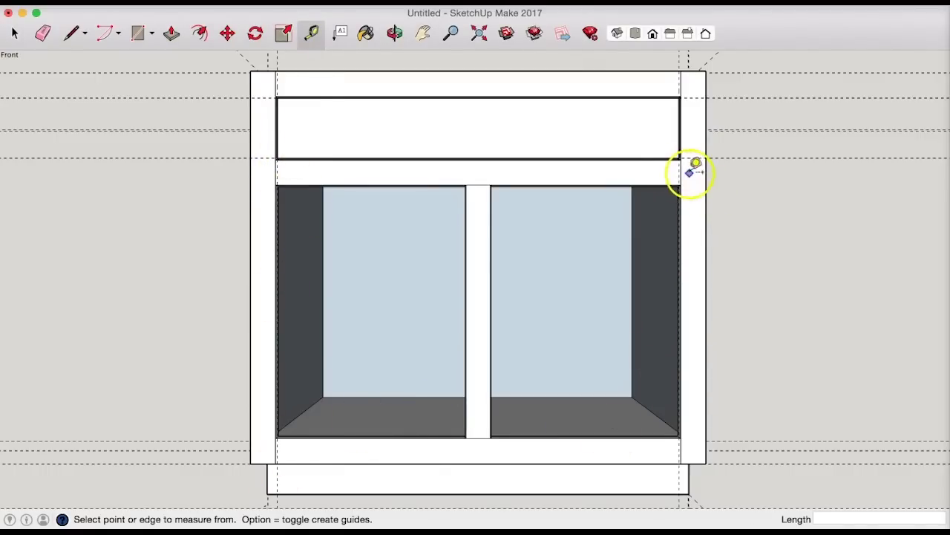
left_click(499, 224)
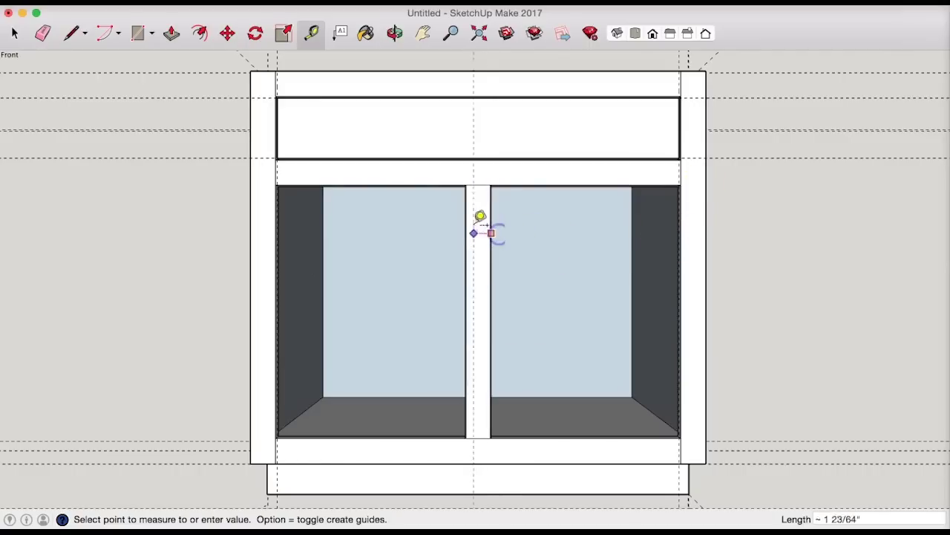
left_click(470, 226)
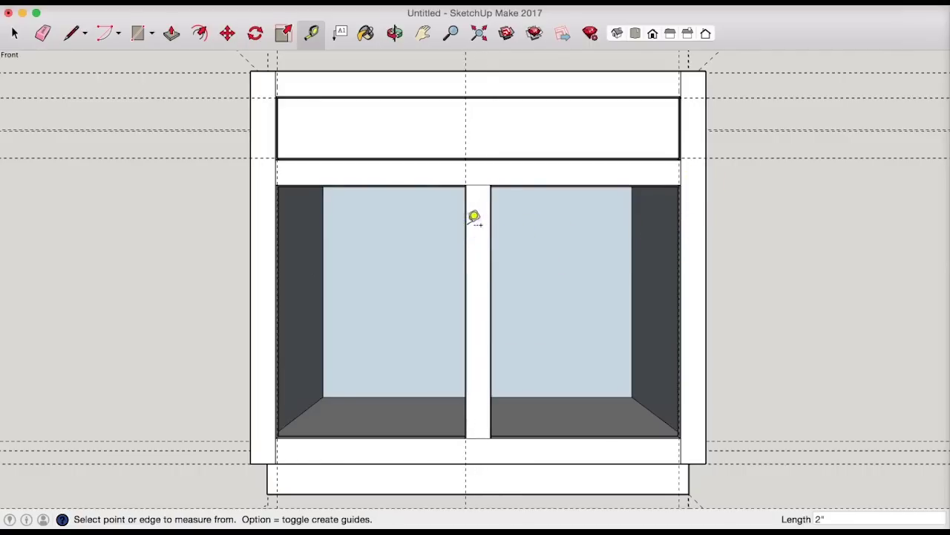
left_click(494, 227)
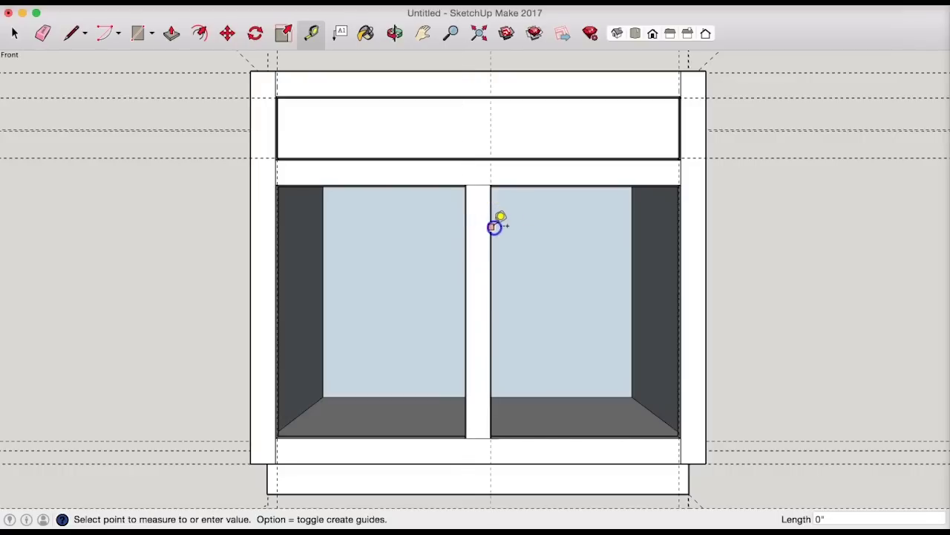
left_click(496, 226)
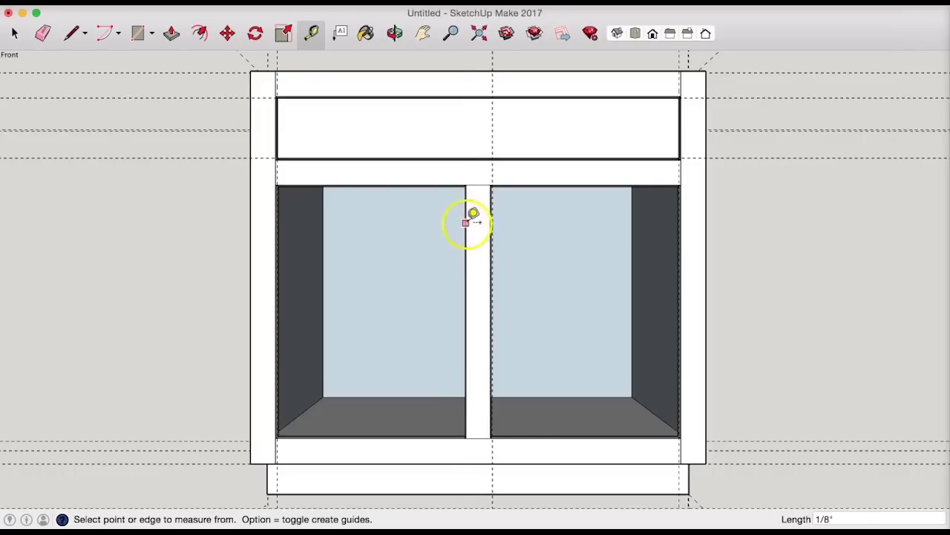
- Place guides 1/8" inside the left door opening from the center stile, the rail above and the bottom rail
left_click(466, 224)
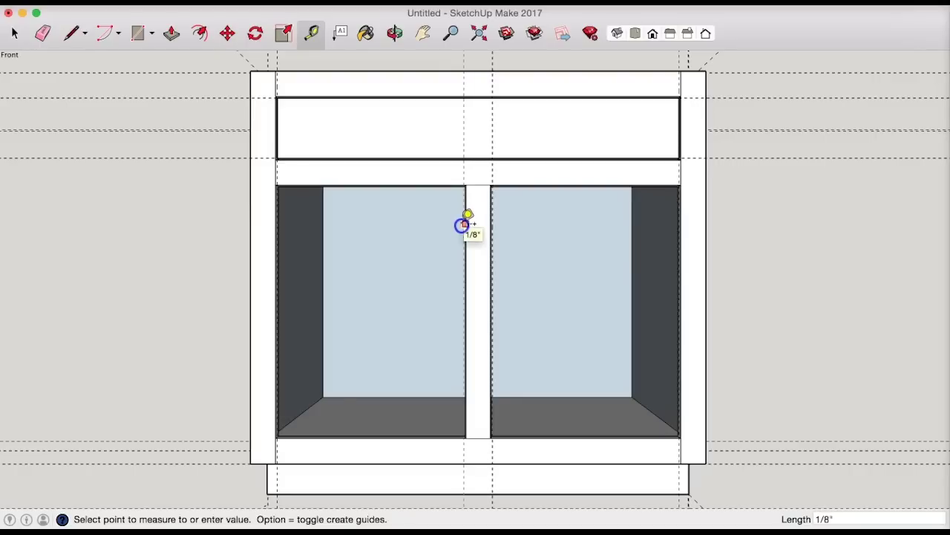
left_click(462, 225)
left_click(434, 174)
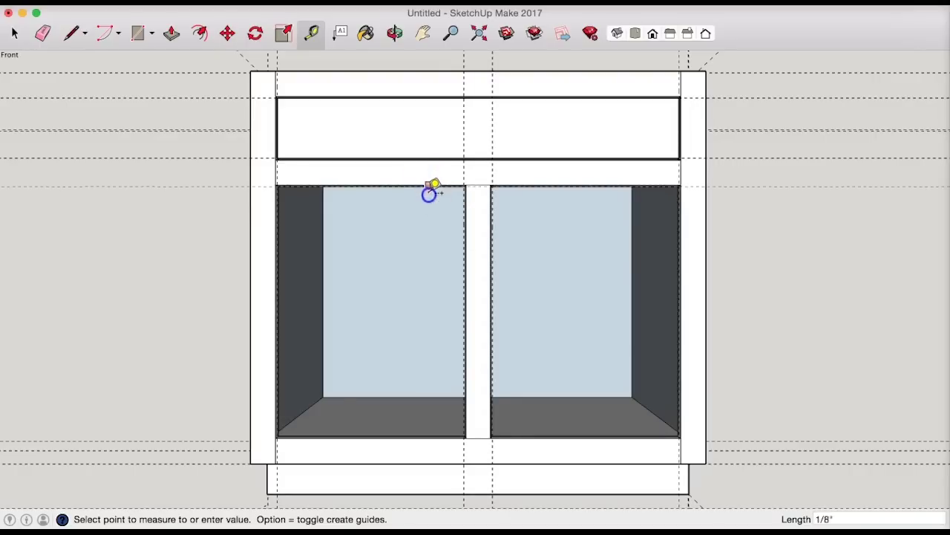
left_click(429, 194)
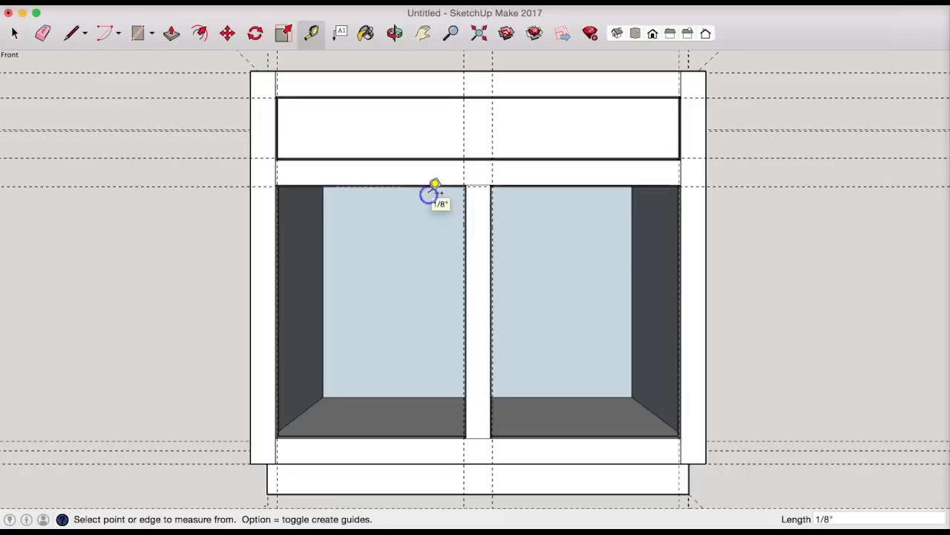
left_click(430, 439)
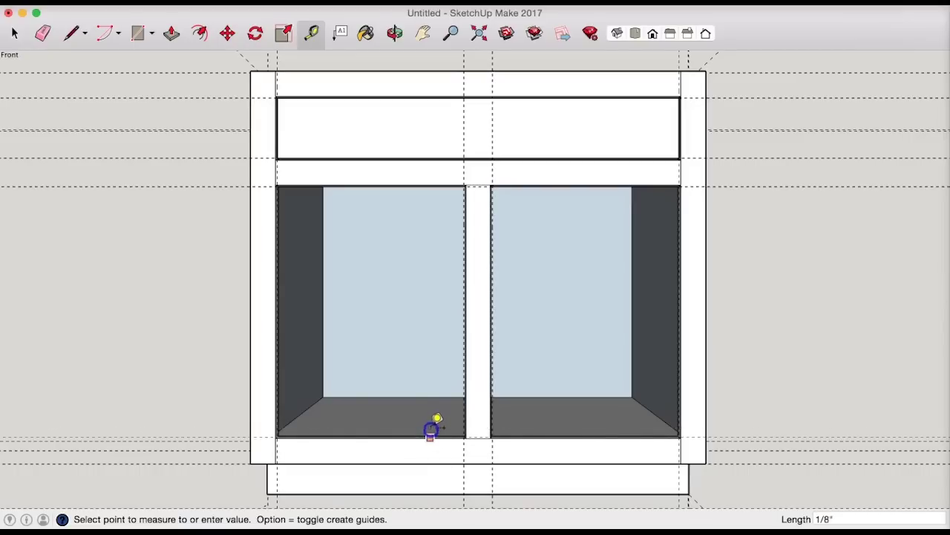
left_click(431, 438)
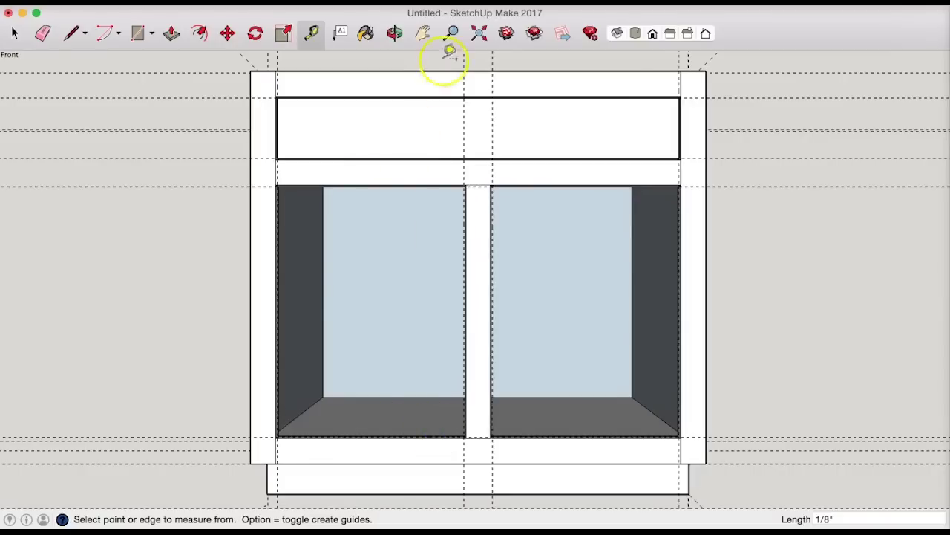
left_click(422, 33)
left_click_drag(429, 182, 509, 148)
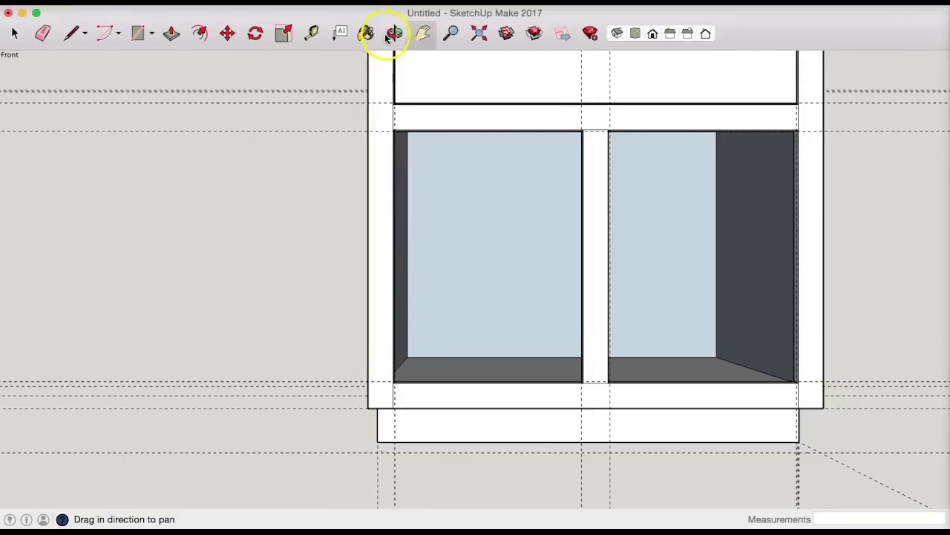
left_click(451, 32)
left_click_drag(515, 203, 539, 123)
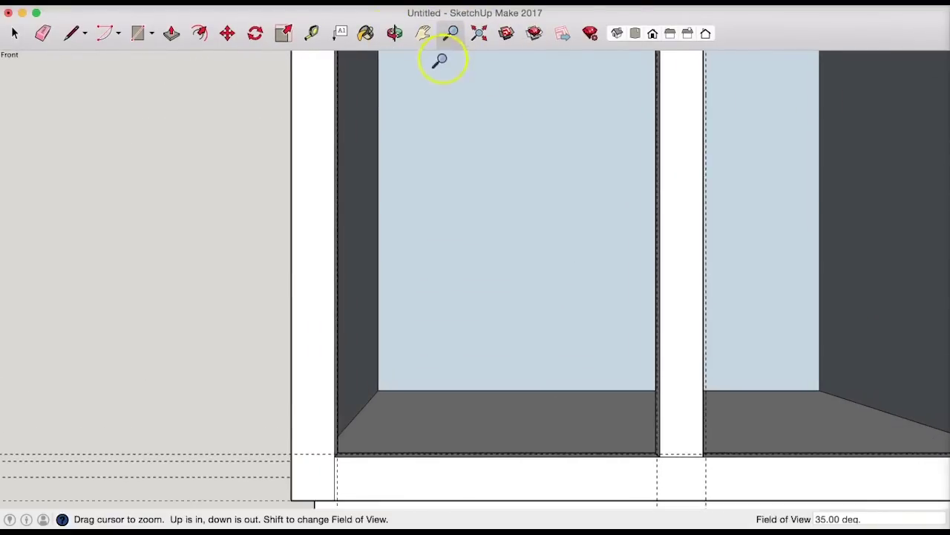
key("h")
left_click_drag(435, 60, 413, 114)
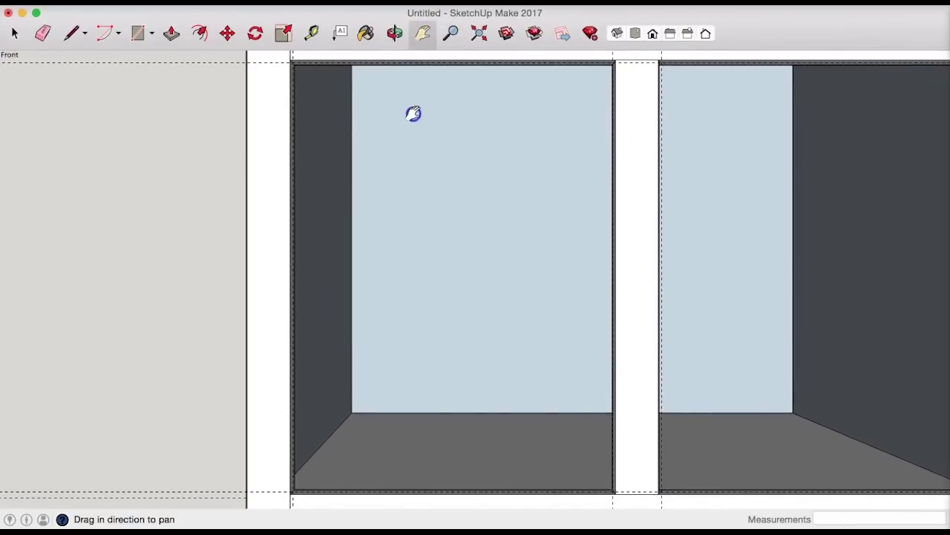
left_click(137, 34)
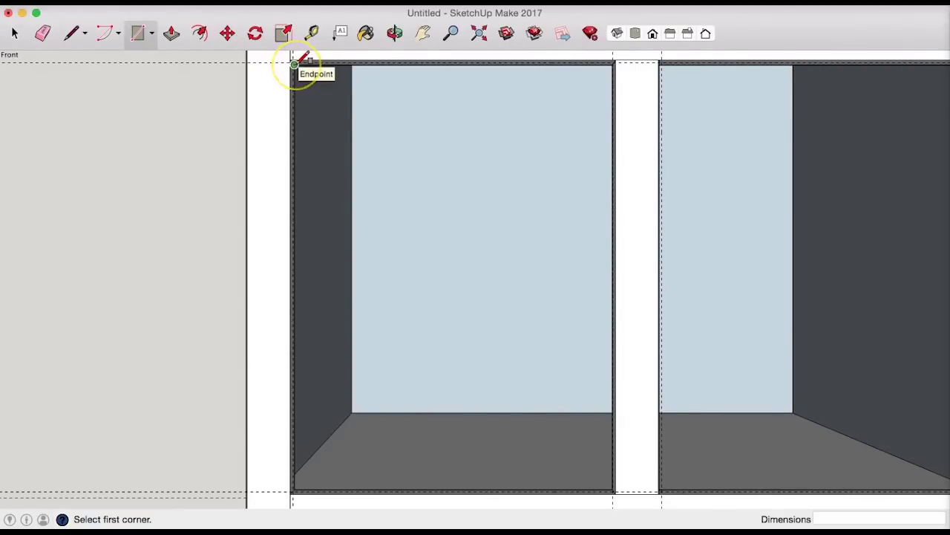
- Draw the left door's top edge as a line between the upper guide intersections in the left opening
left_click(71, 33)
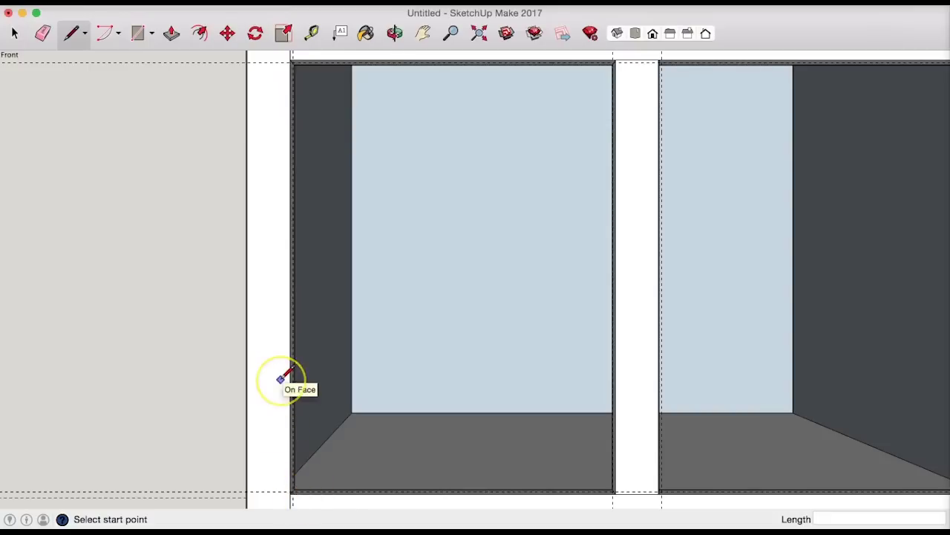
left_click(423, 33)
left_click_drag(418, 135, 414, 172)
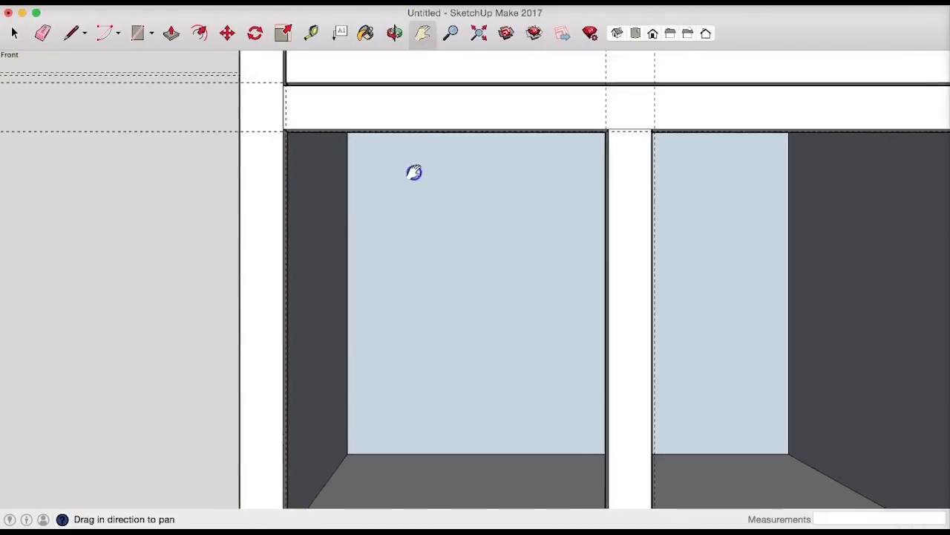
left_click(449, 32)
left_click_drag(471, 274, 493, 196)
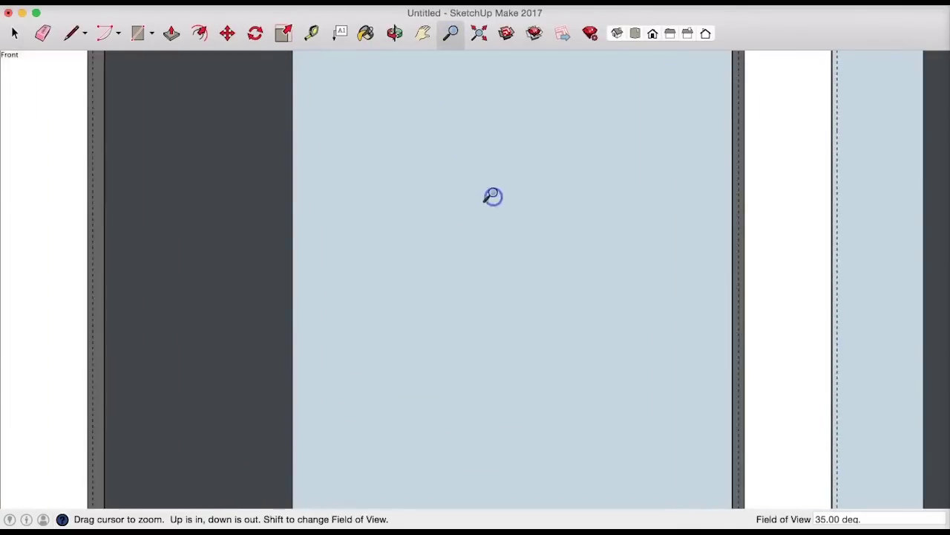
left_click(425, 33)
left_click_drag(423, 104, 429, 242)
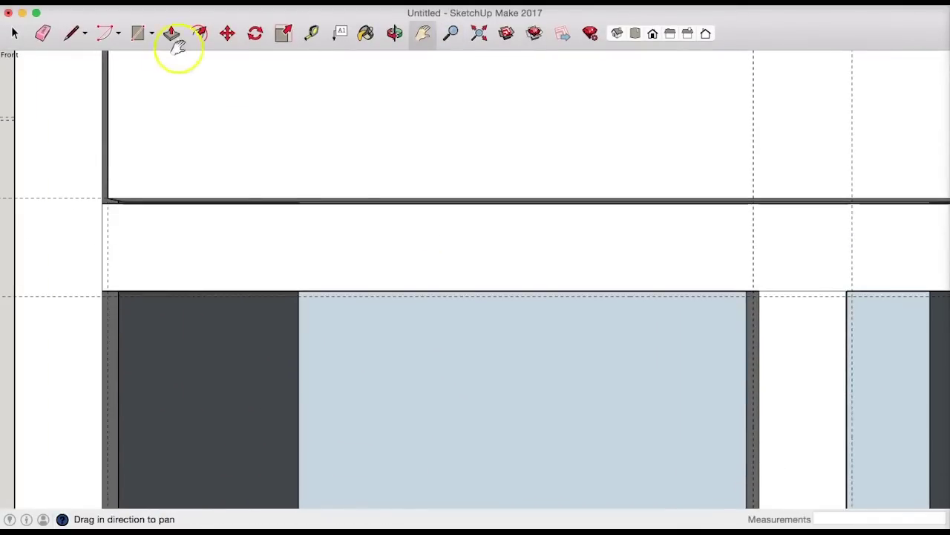
left_click(76, 32)
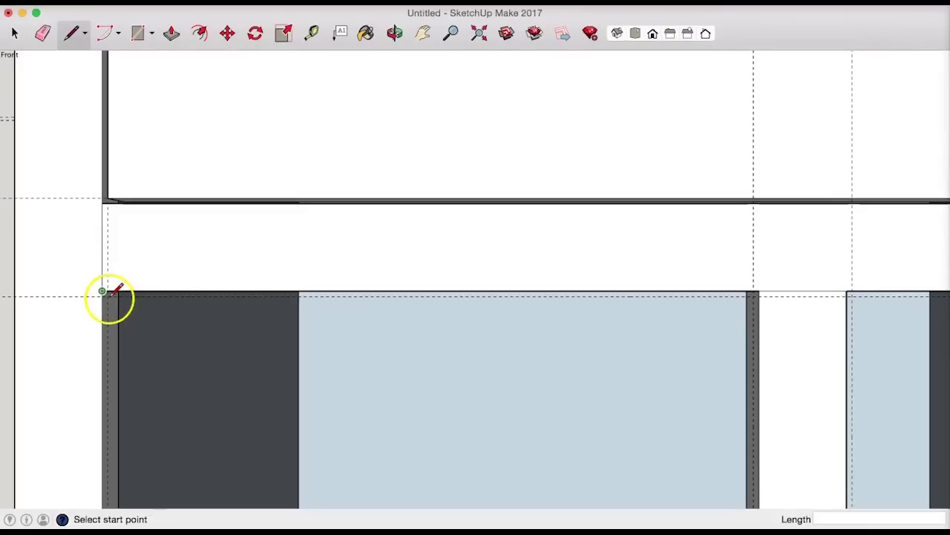
left_click(108, 297)
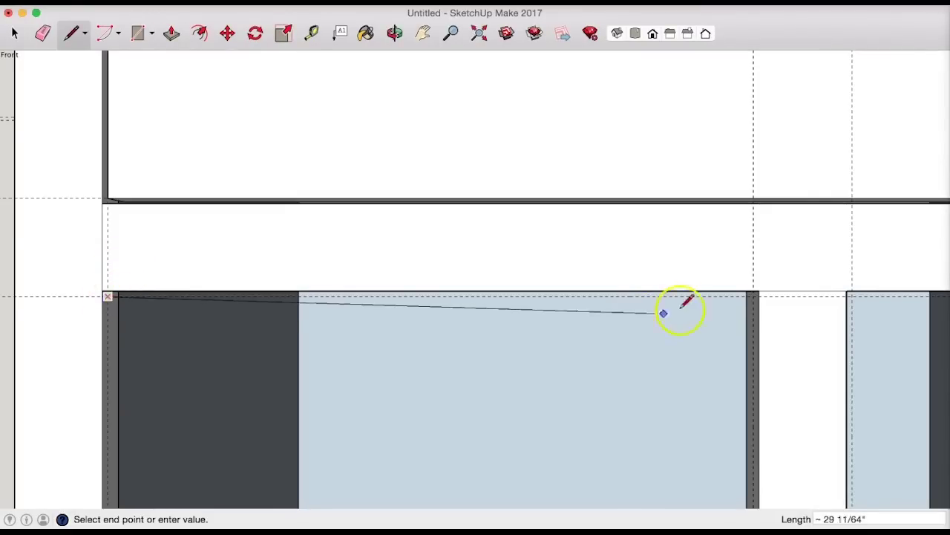
left_click(754, 297)
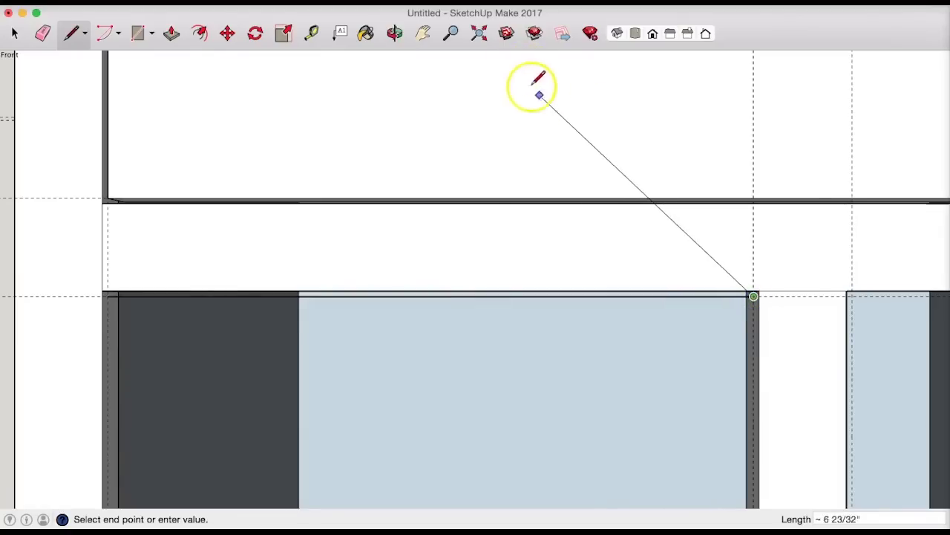
- Continue the left door outline 19 3/4" down along the guide beside the center stile to the bottom guide
left_click(425, 34)
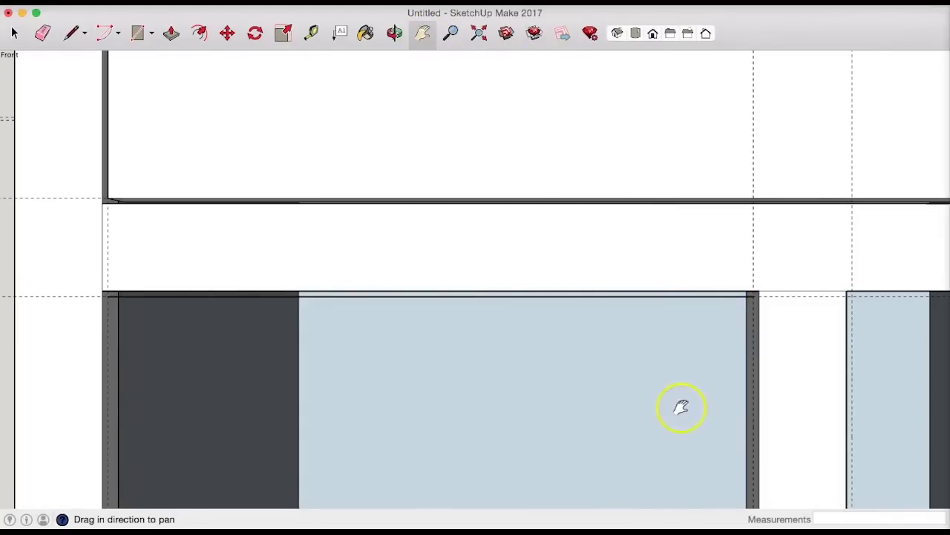
mouse_move(681, 406)
middle_mouse_down()
mouse_move(631, 274)
mouse_move(596, 231)
mouse_move(637, 287)
middle_mouse_up()
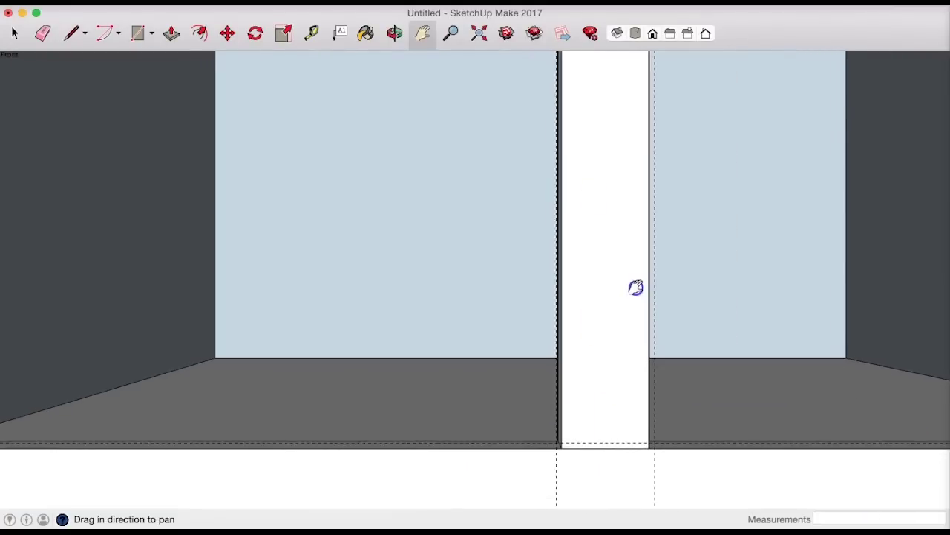
left_click(72, 33)
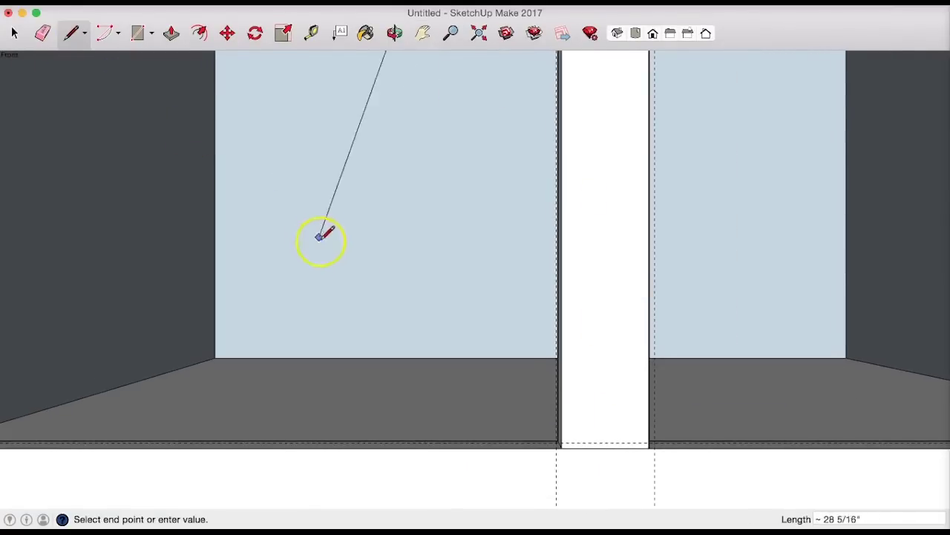
left_click(483, 339)
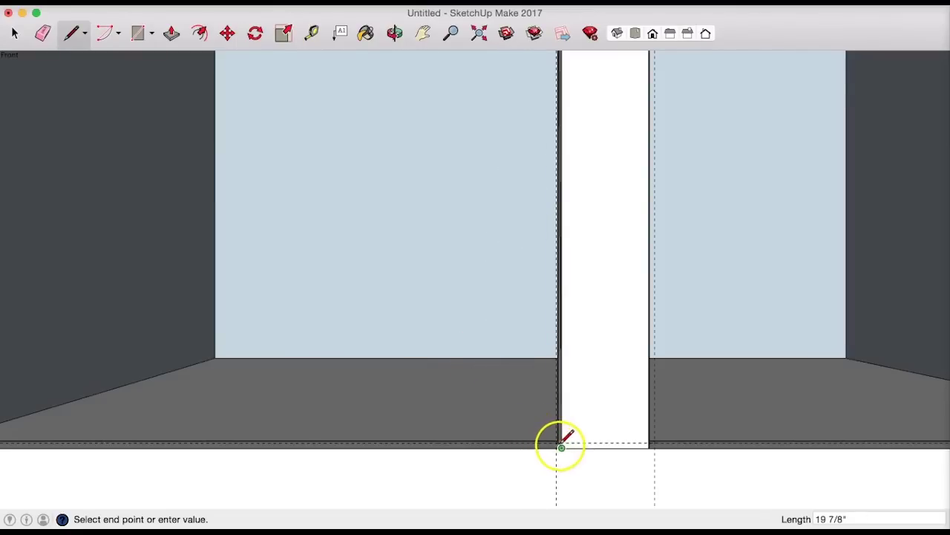
left_click(422, 35)
left_click_drag(483, 242, 454, 167)
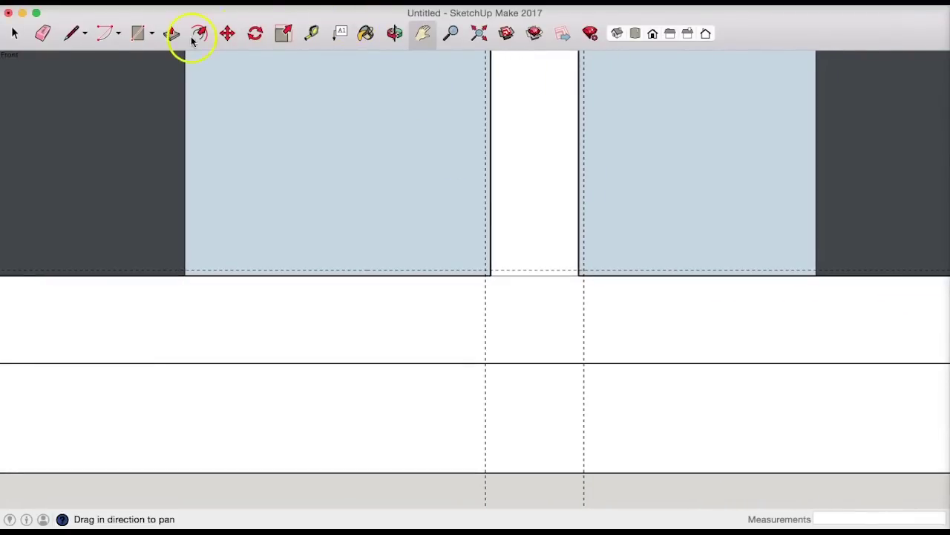
left_click(72, 35)
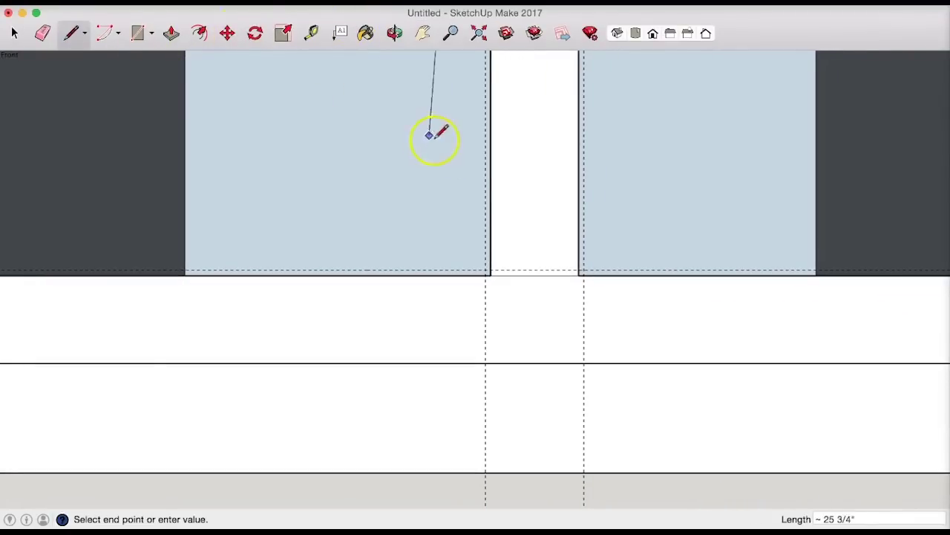
left_click(484, 268)
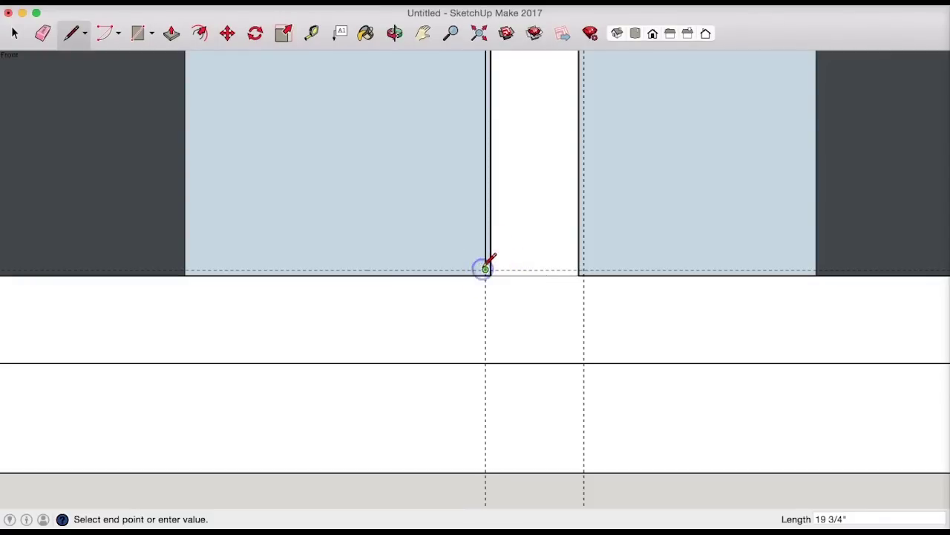
- Draw the left door's 14 3/4" bottom edge to the guide intersection beside the left stile
left_click(423, 33)
mouse_move(328, 133)
left_mouse_down()
mouse_move(635, 236)
mouse_move(568, 200)
mouse_move(564, 173)
left_mouse_up()
left_click(81, 32)
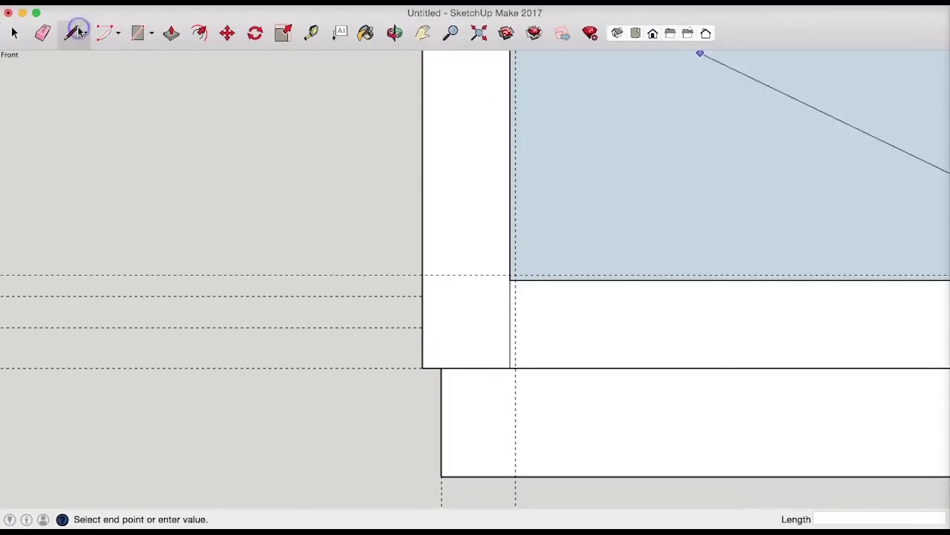
left_click(516, 274)
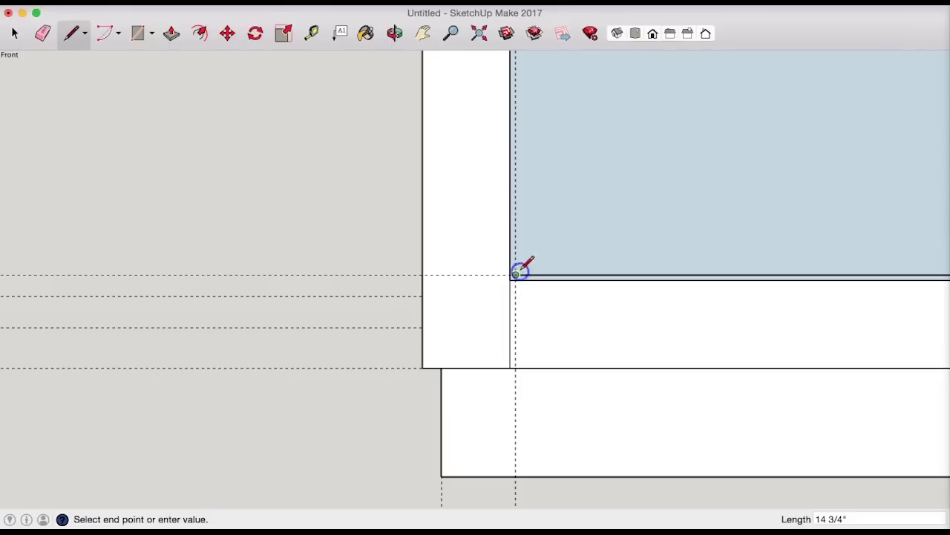
- Close the left door outline with a 19 3/4" line up to its starting guide intersection, forming the door face
left_click(423, 33)
left_click_drag(488, 75, 514, 313)
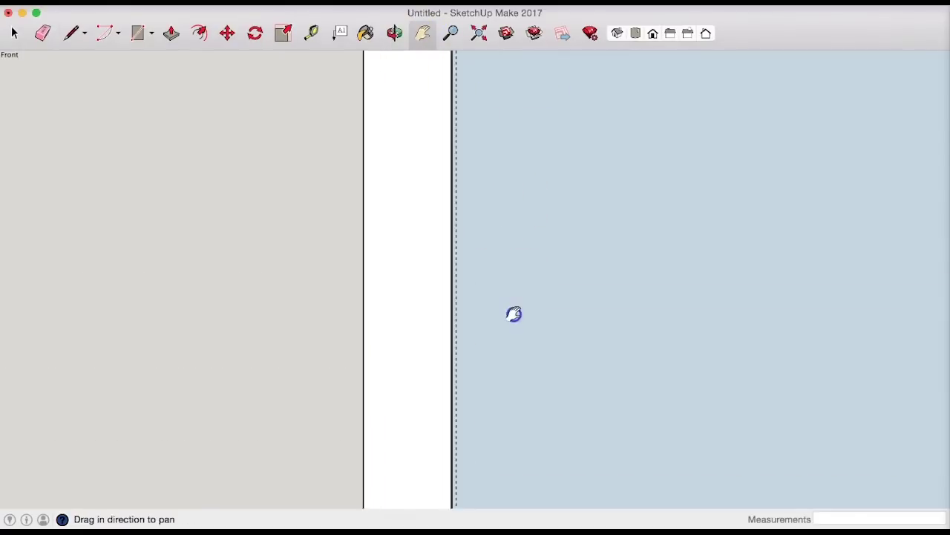
left_click_drag(515, 148, 515, 346)
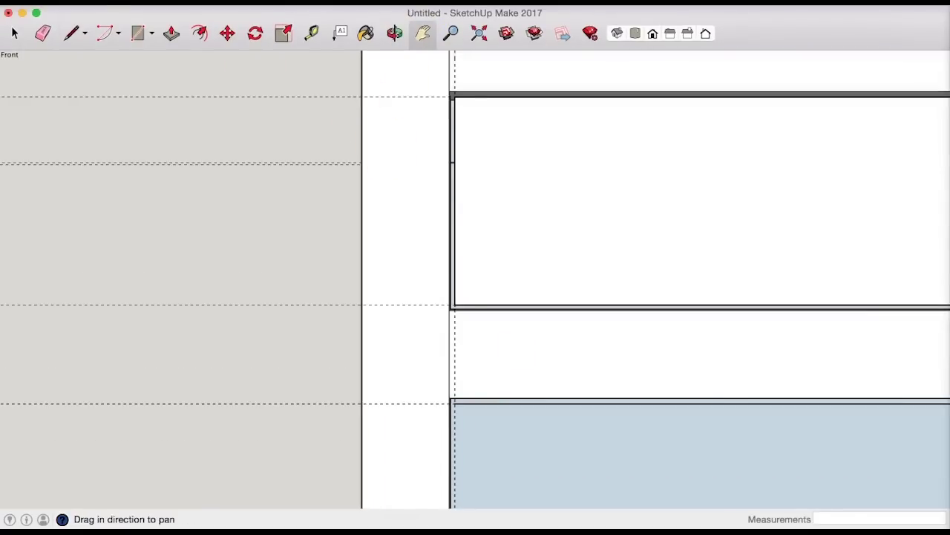
left_click(71, 33)
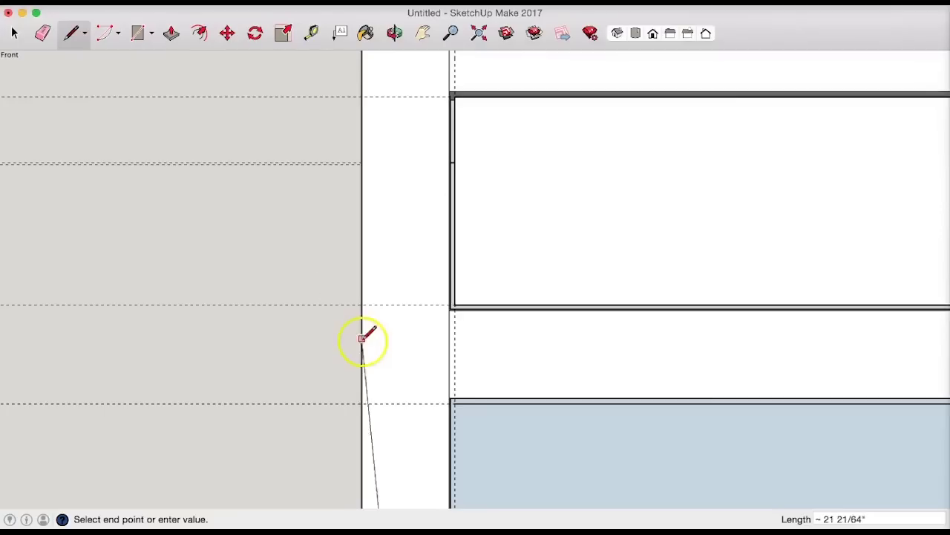
left_click(455, 403)
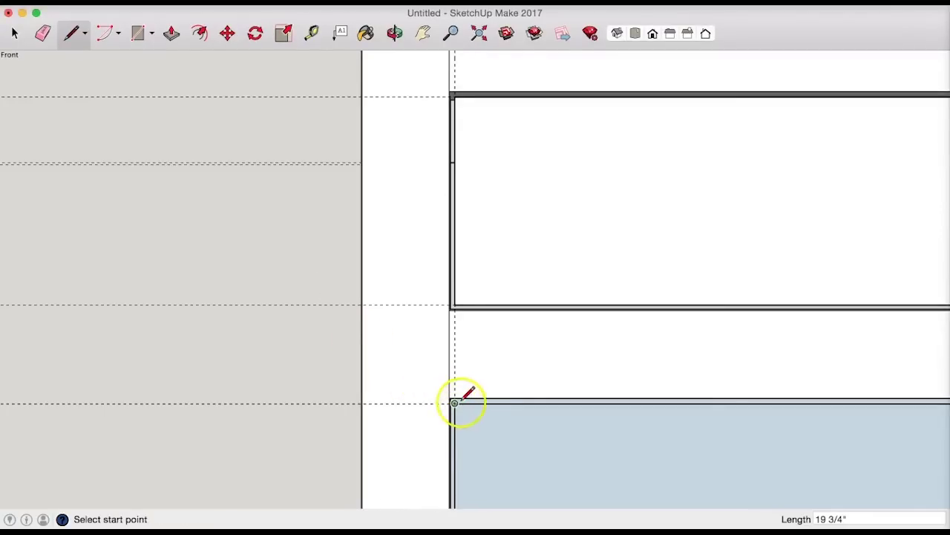
- Select the finished left door face and copy it to the clipboard
left_click(423, 33)
left_click_drag(416, 81, 165, 51)
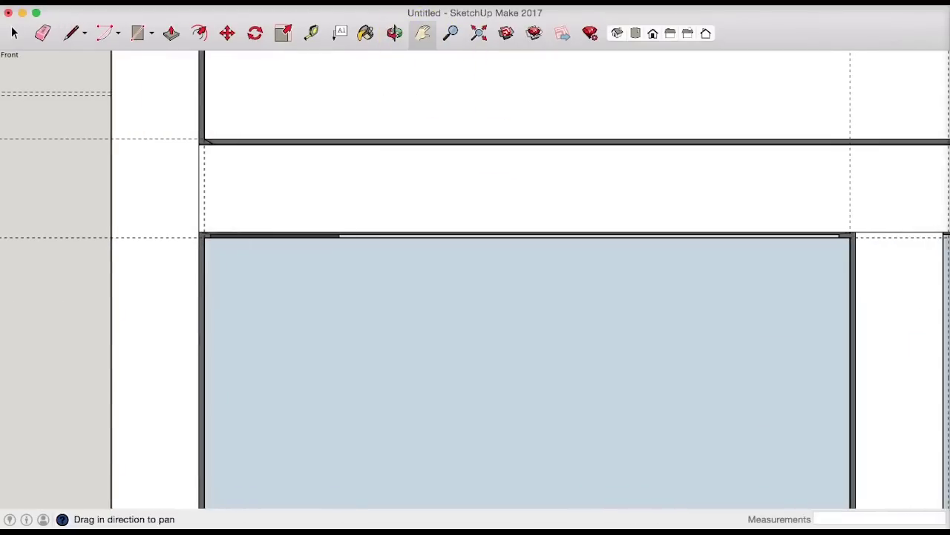
left_click_drag(343, 171, 292, 49)
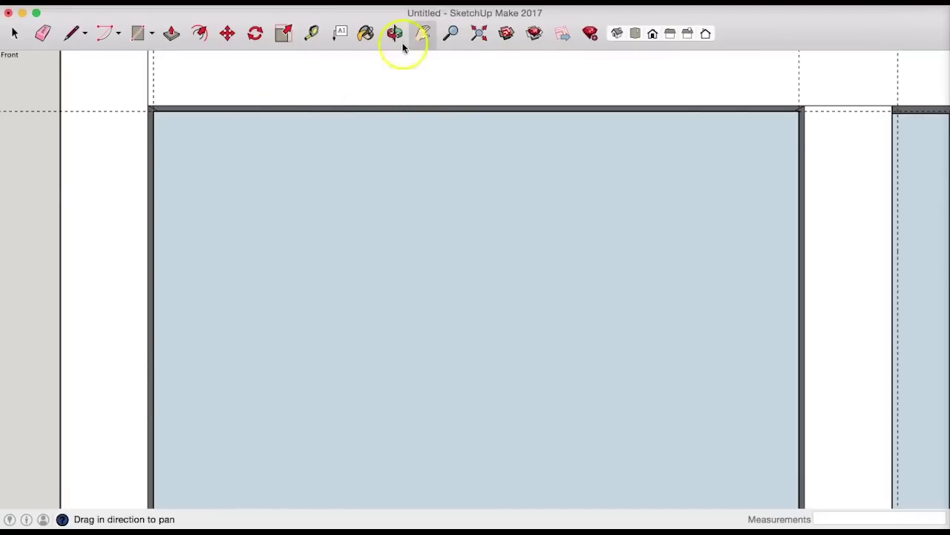
left_click(476, 34)
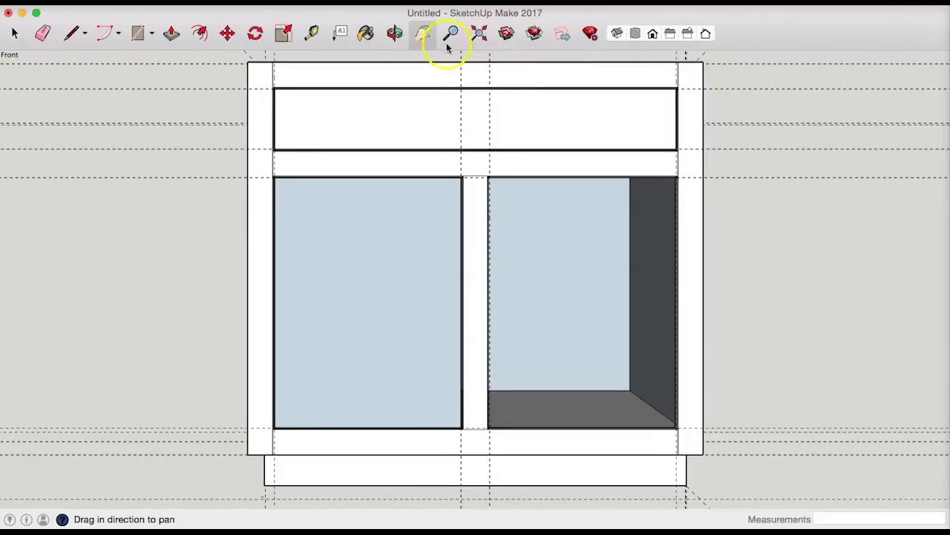
left_click(404, 35)
left_click_drag(552, 129, 540, 153)
left_click(13, 32)
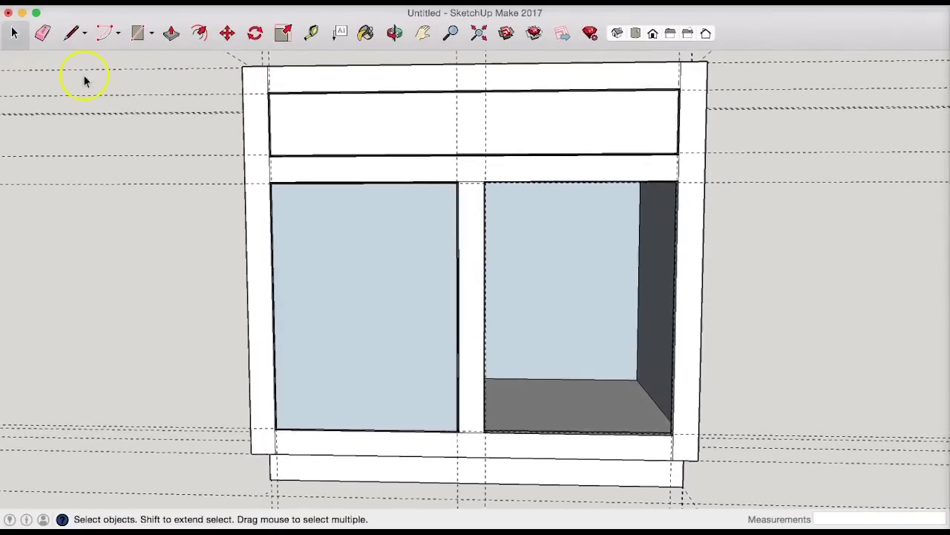
left_click(376, 263)
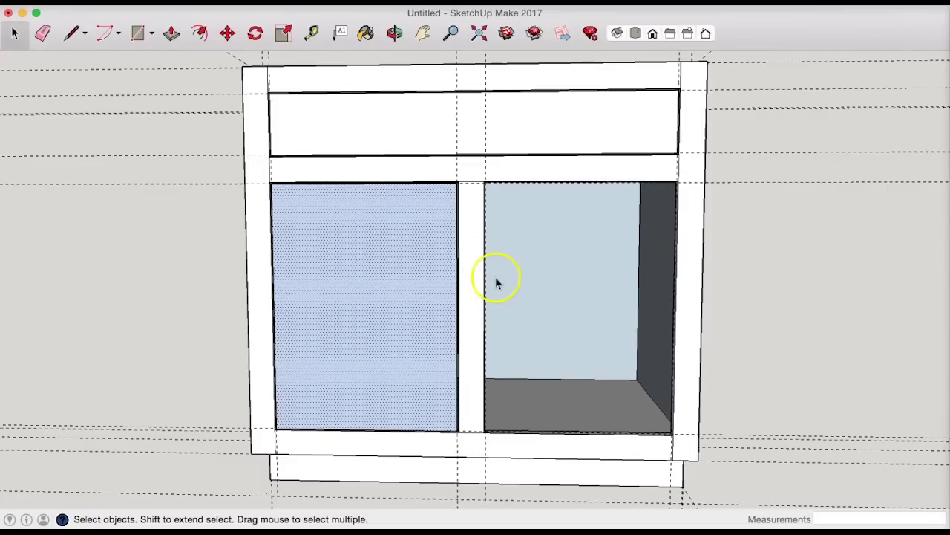
key("super+c")
- Paste the copied door face into the right opening, anchoring its corner at the bottom guide intersection beside the center stile
key("super+v")
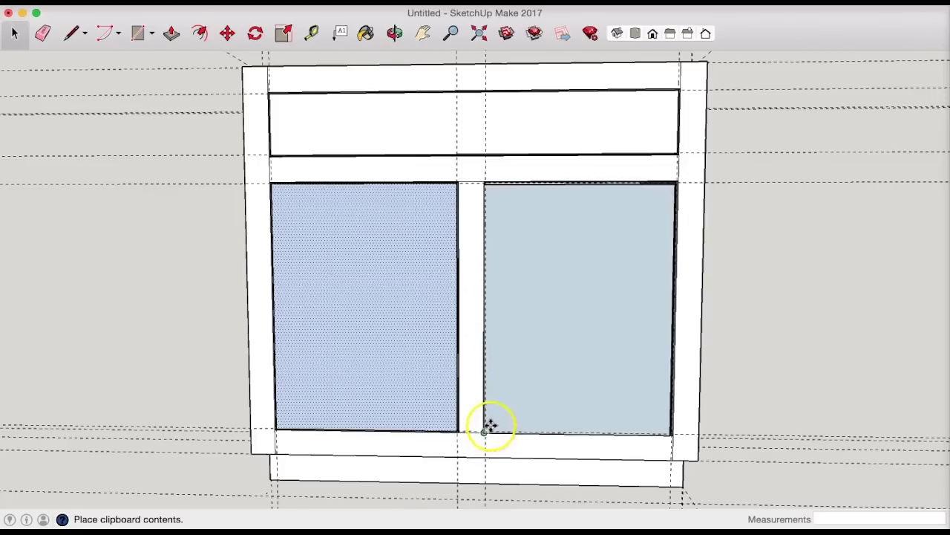
left_click(423, 33)
left_click_drag(541, 212, 523, 199)
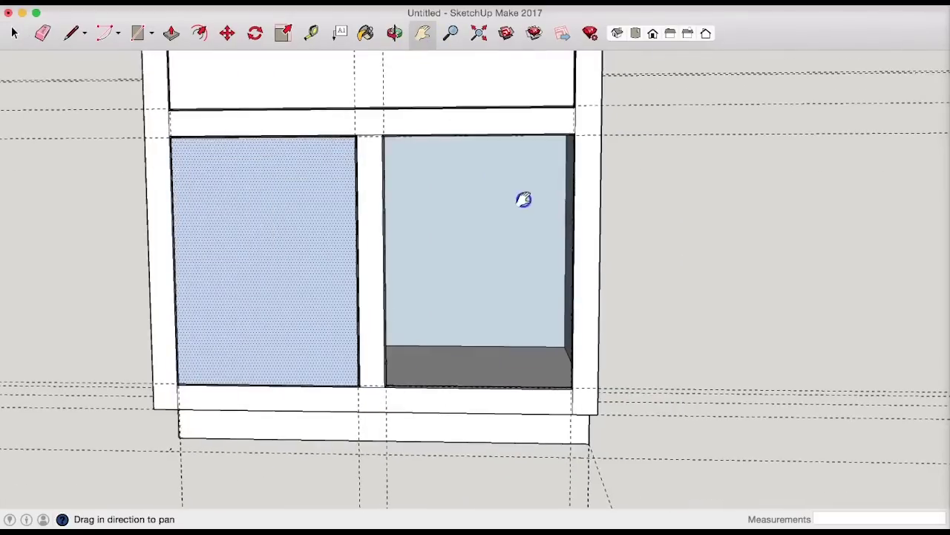
left_click(450, 33)
left_click_drag(493, 349, 522, 166)
left_click(423, 32)
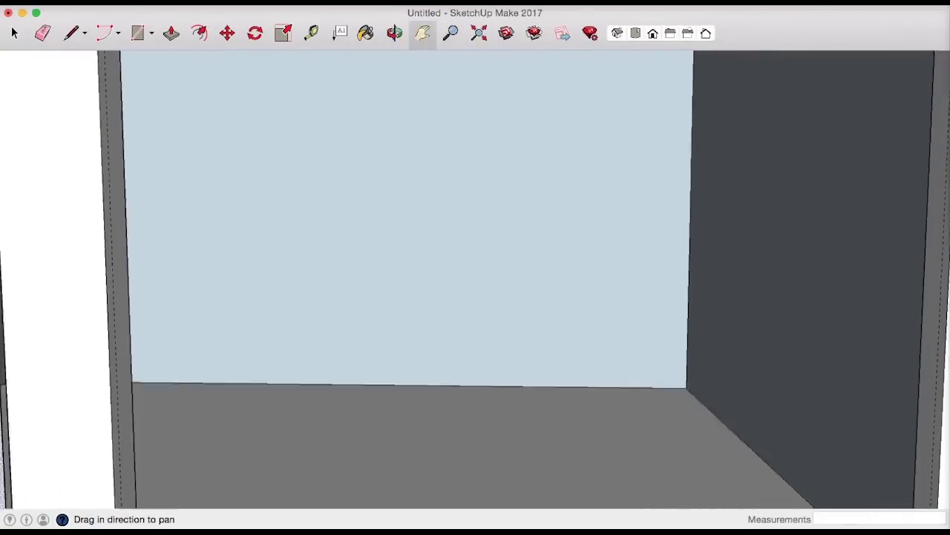
left_click_drag(245, 342, 297, 215)
left_click(14, 33)
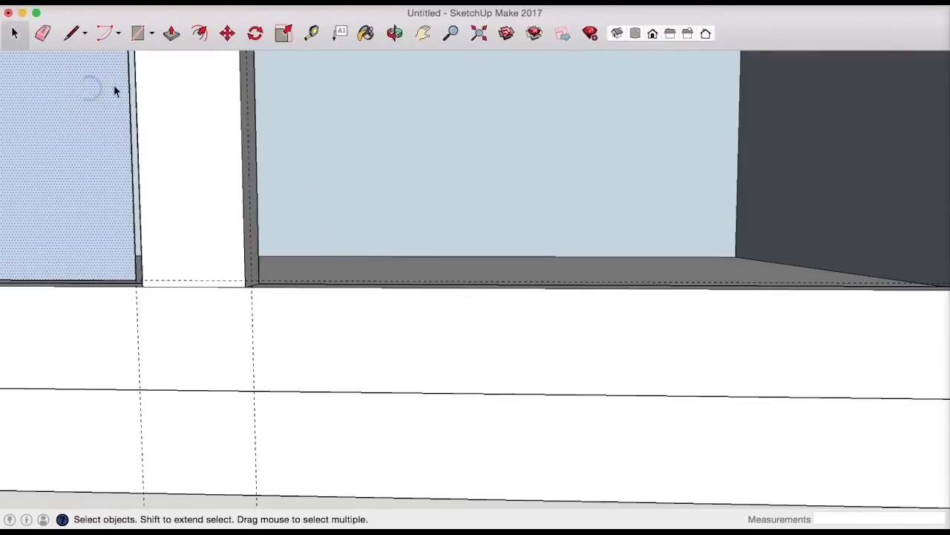
key("super+v")
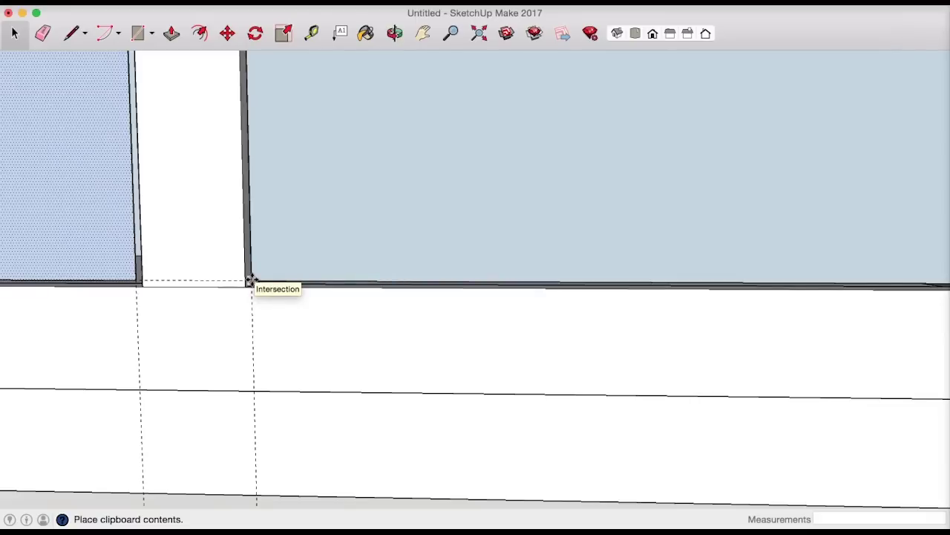
left_click(250, 281)
key("m")
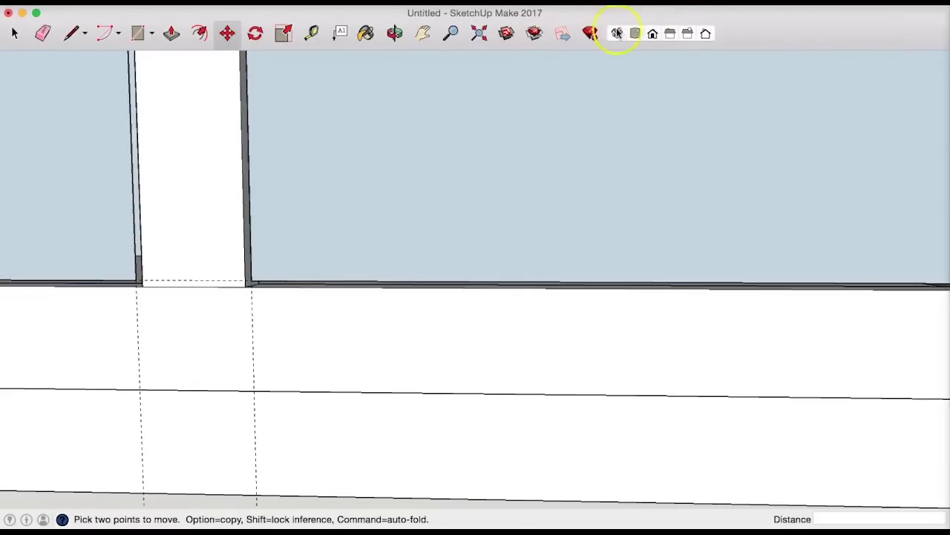
- Push/Pull both door faces 3/4" toward the cabinet interior, flush with the back of the face frame
left_click(653, 34)
left_click(475, 36)
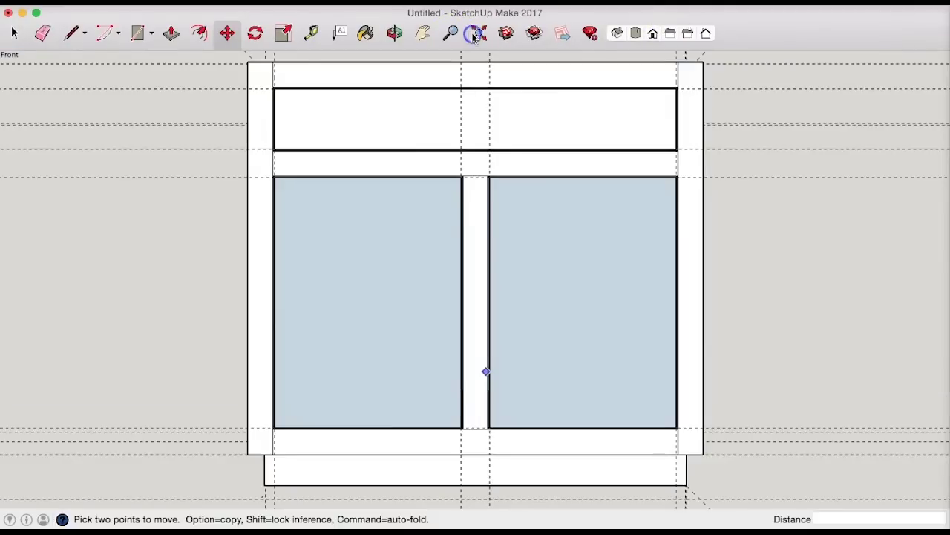
left_click(493, 25)
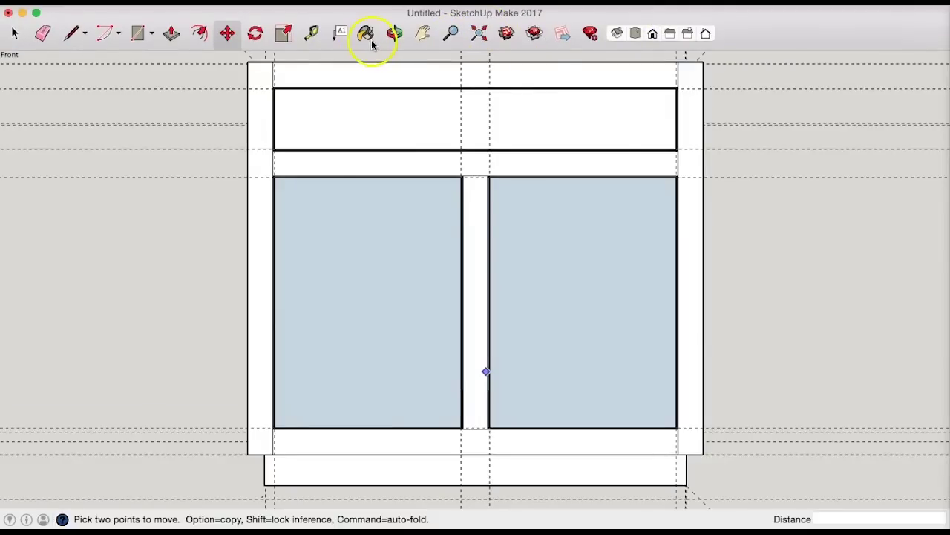
left_click(394, 33)
left_click_drag(538, 112, 15, 431)
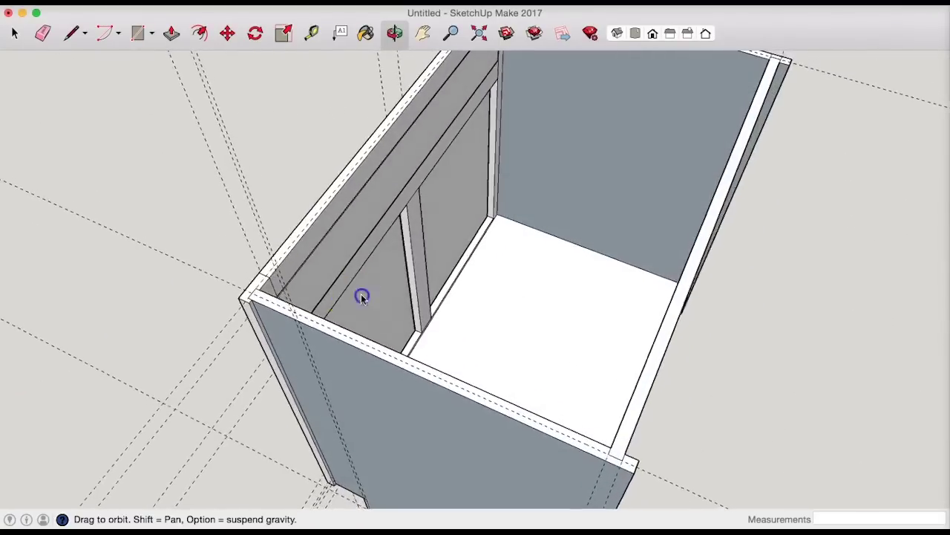
left_click_drag(362, 297, 272, 303)
left_click(171, 33)
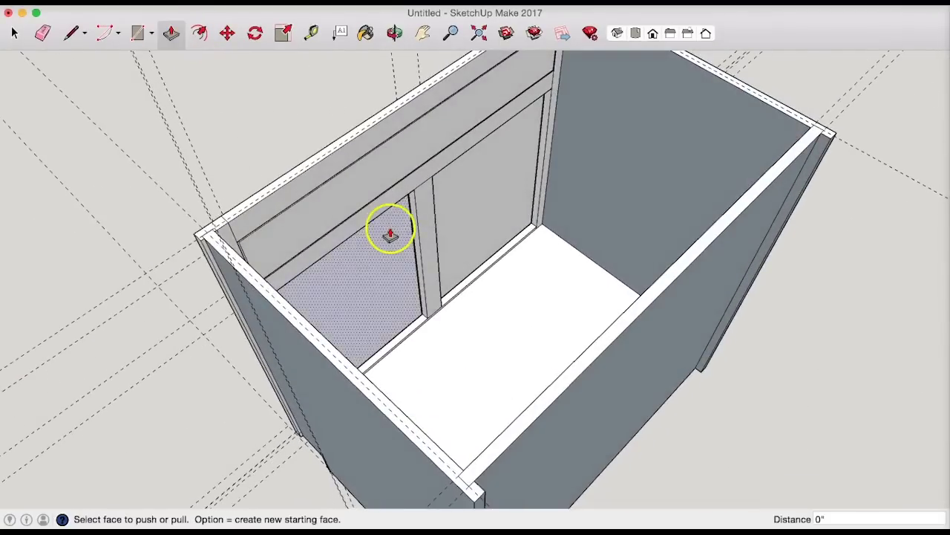
left_click(392, 227)
left_click(423, 225)
left_click(460, 202)
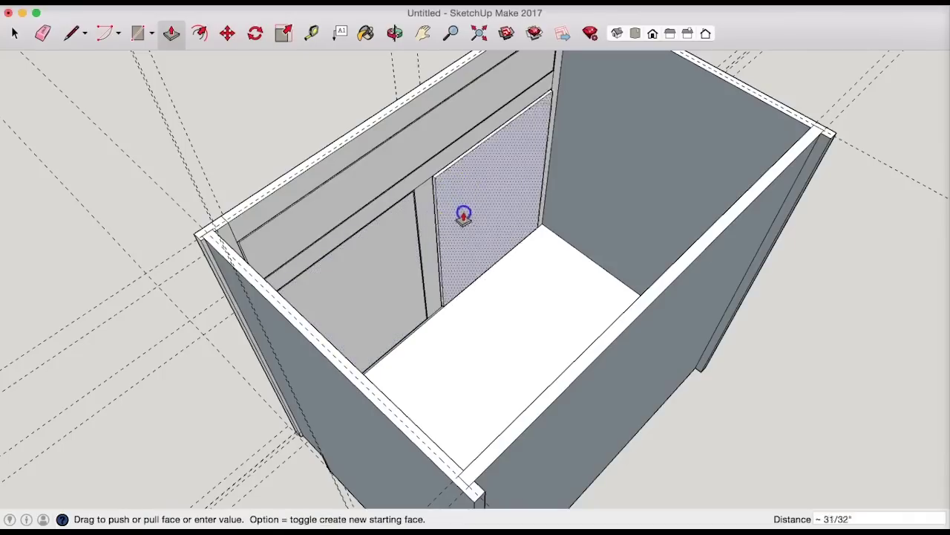
left_click(432, 224)
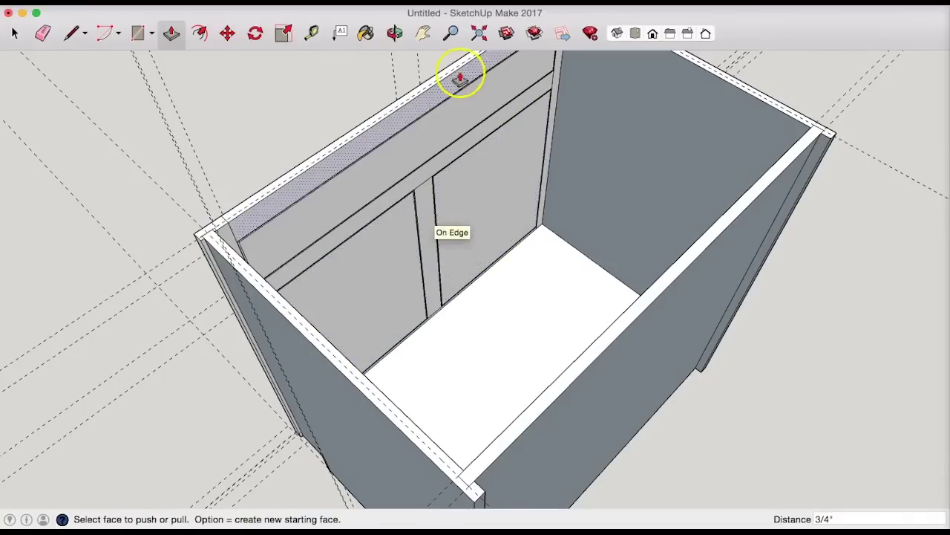
- Delete all the construction guides around the cabinet
left_click(651, 33)
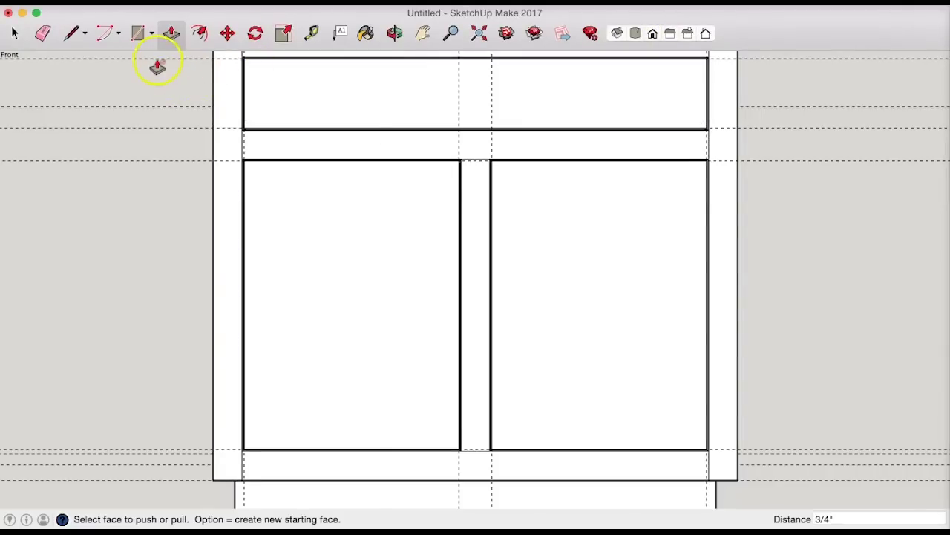
left_click(451, 34)
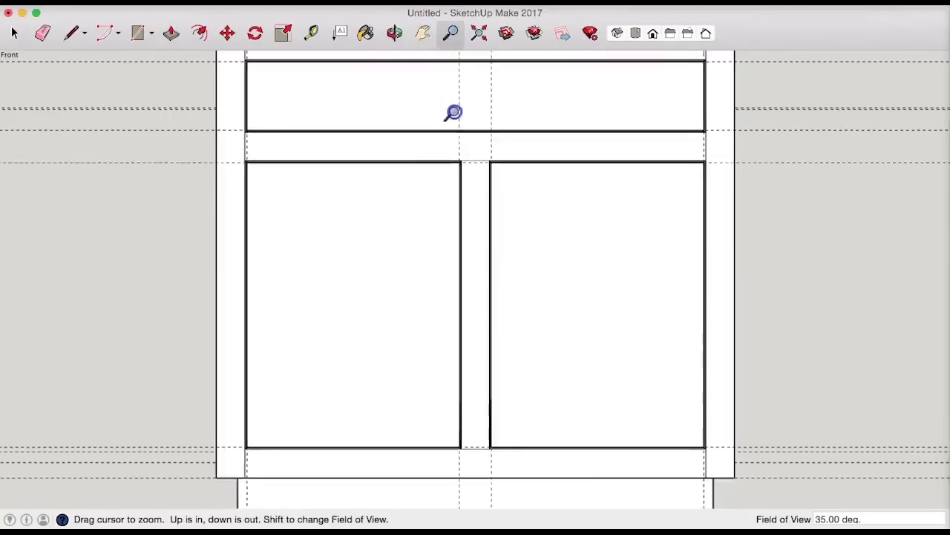
left_click_drag(453, 112, 445, 205)
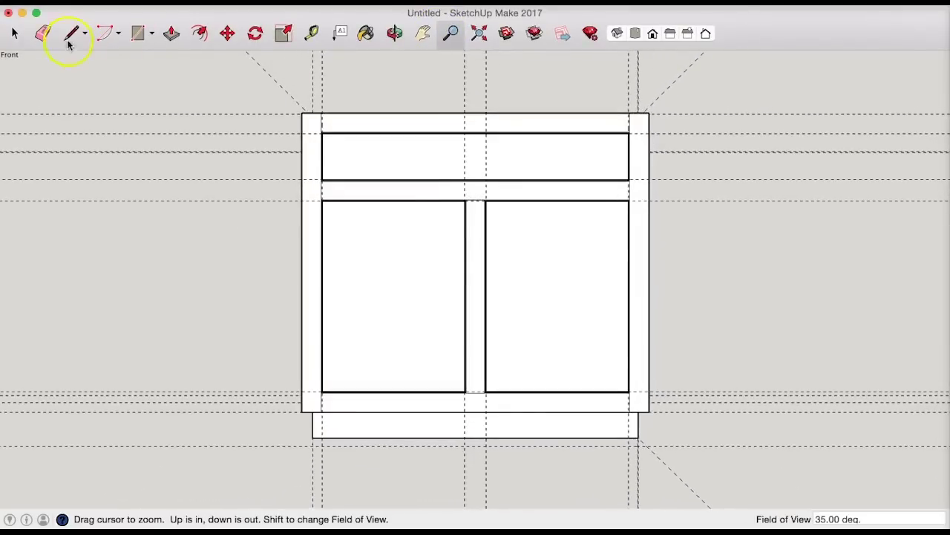
left_click(14, 34)
left_click_drag(131, 218, 115, 106)
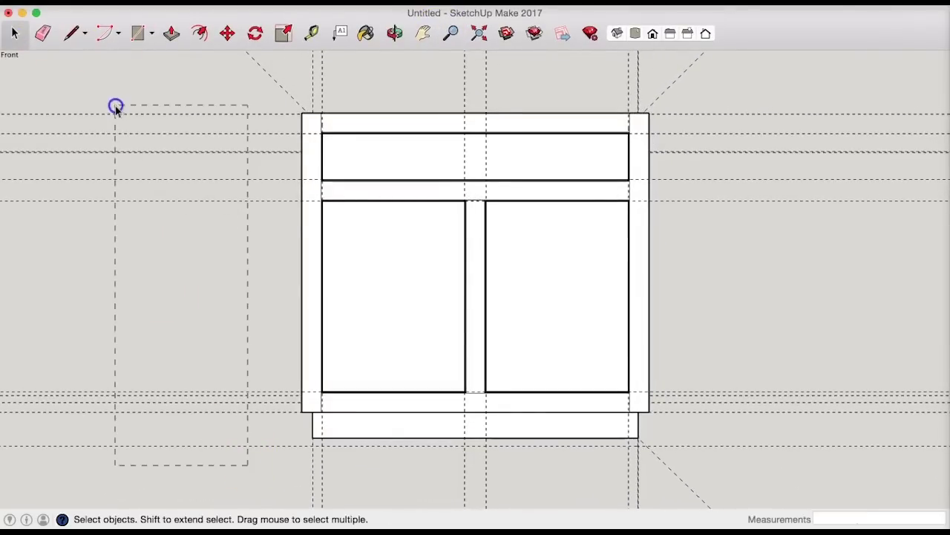
key("Delete")
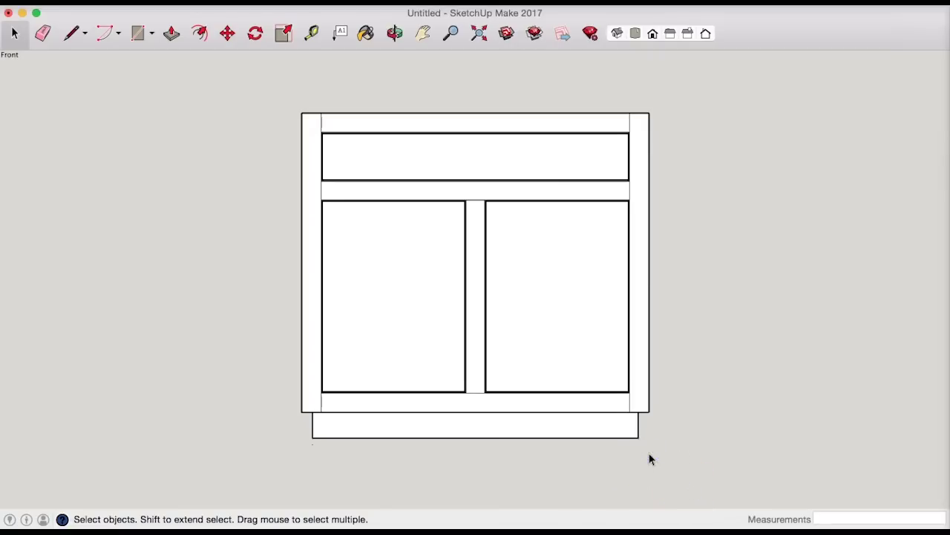
left_click(542, 149)
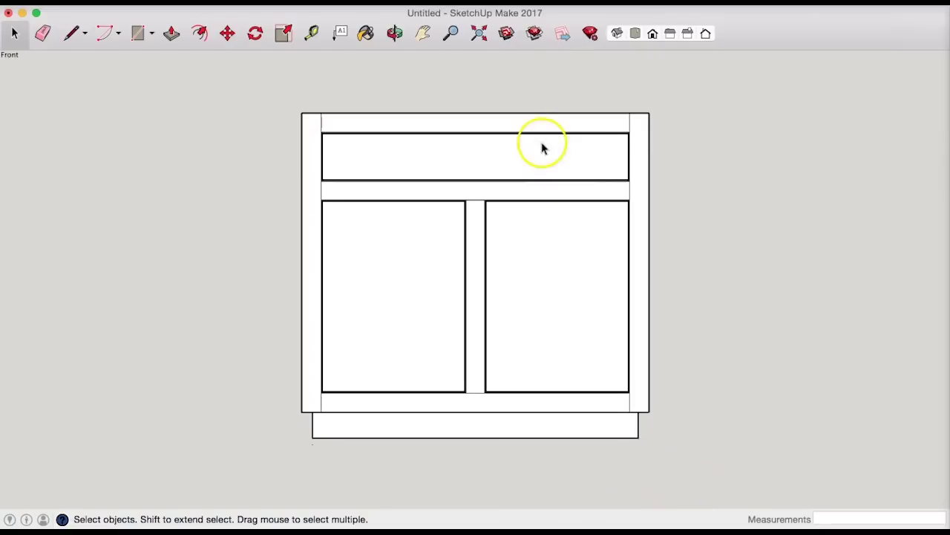
- Place a vertical guide 2" in from the left door's outer side edge
left_click(450, 33)
left_click_drag(503, 287, 524, 119)
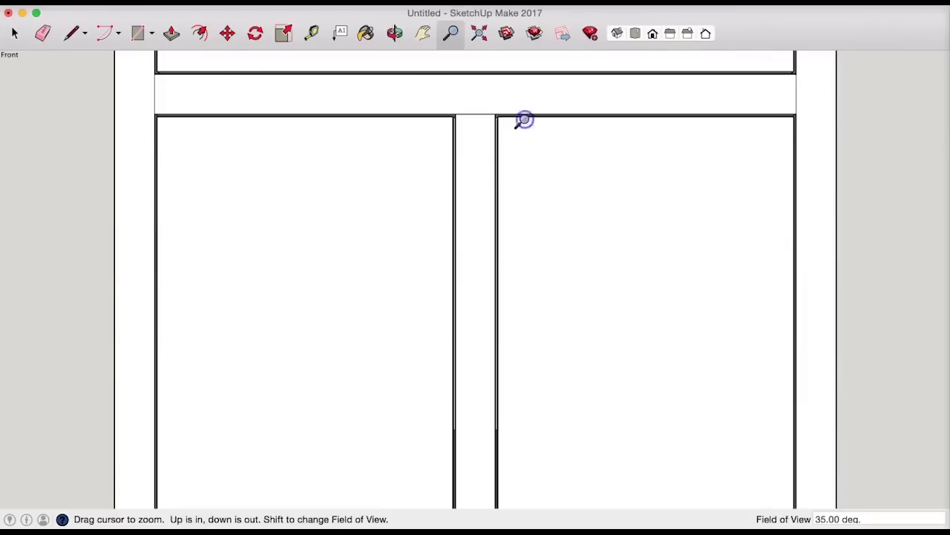
left_click(311, 32)
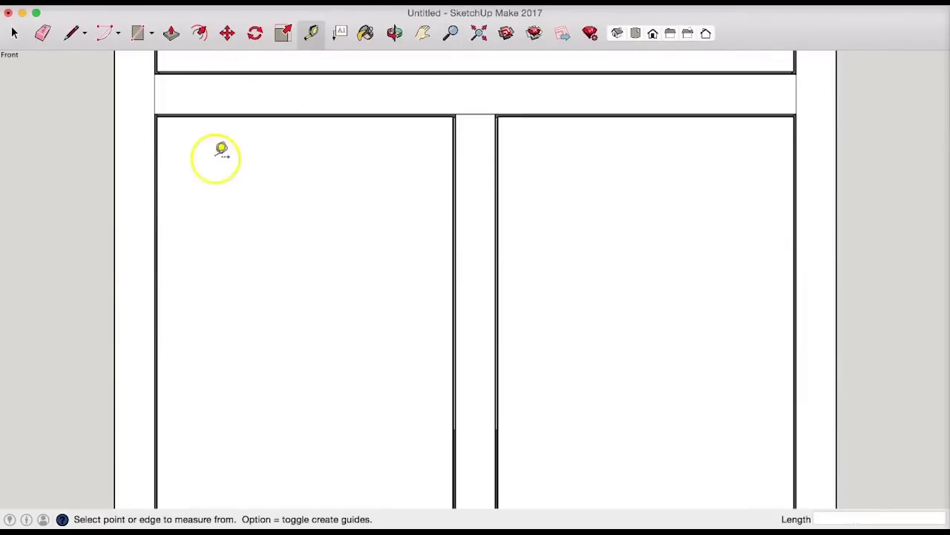
left_click(158, 202)
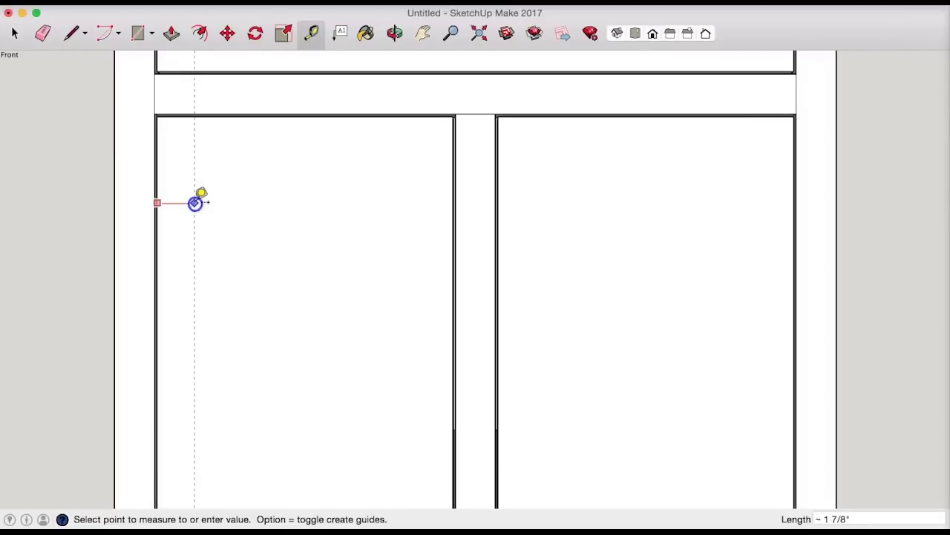
left_click(194, 202)
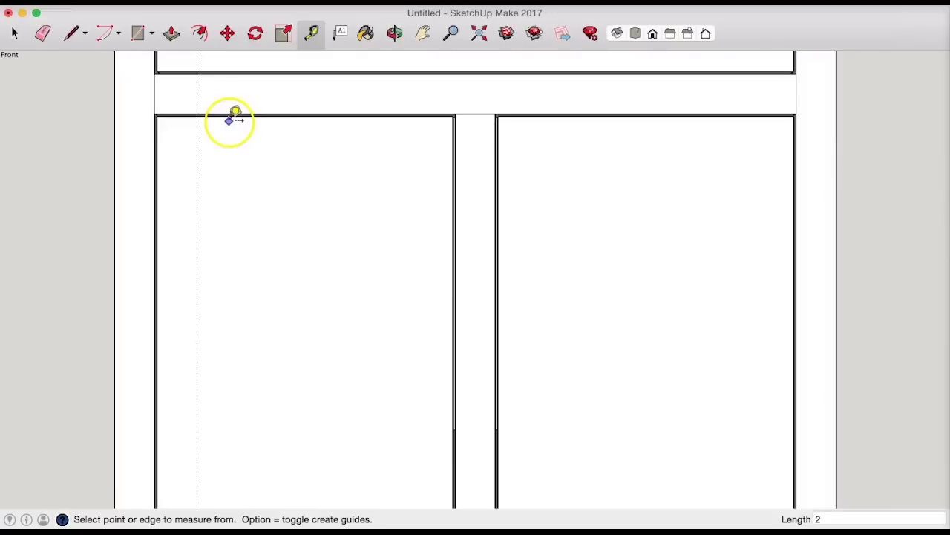
- Place guides 2" below the left door's top edge and 2" in from its edge beside the center stile
left_click(229, 116)
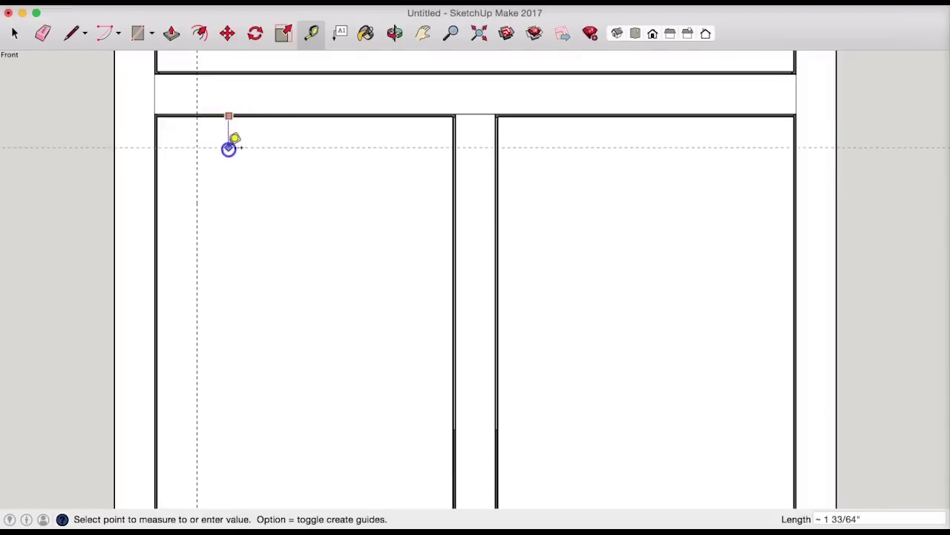
left_click(229, 152)
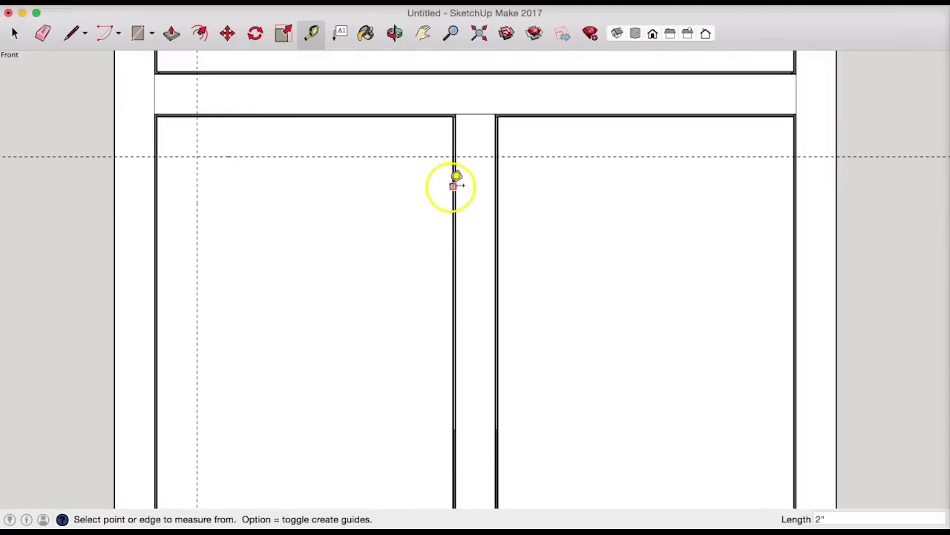
left_click(453, 187)
left_click(414, 186)
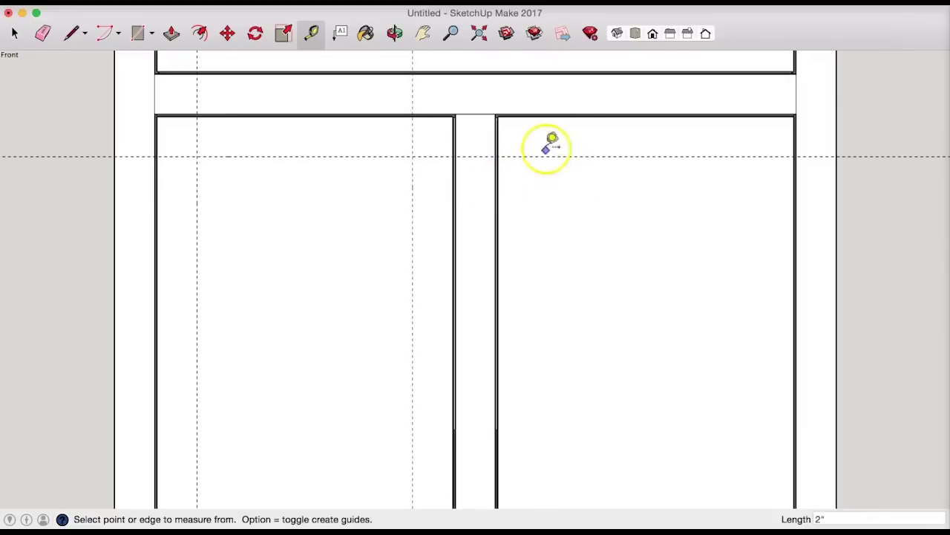
- Place vertical guides 2" in from both side edges of the right door
left_click(499, 199)
left_click(540, 198)
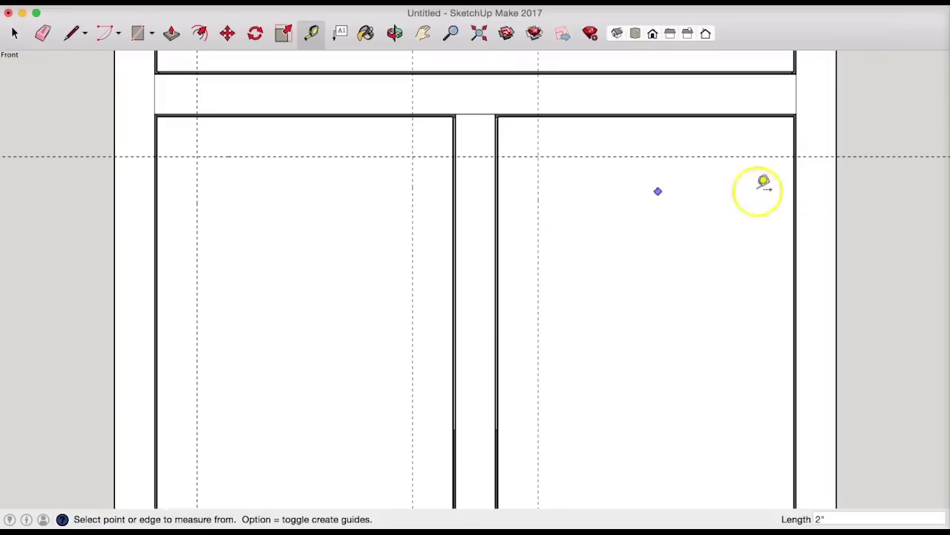
left_click(795, 208)
type("2")
key("Return")
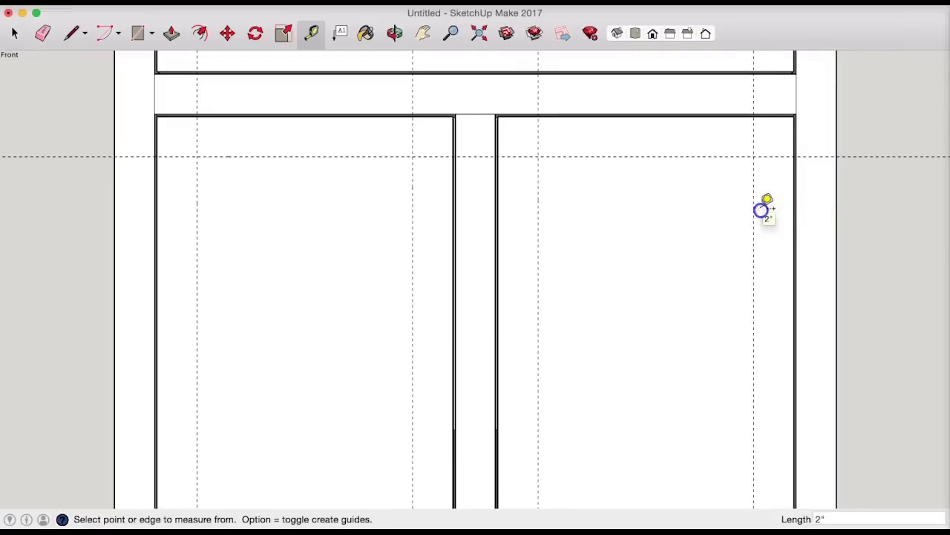
- Place a horizontal guide 2" above the bottom edge of the doors
left_click(423, 34)
left_click_drag(534, 226, 509, 74)
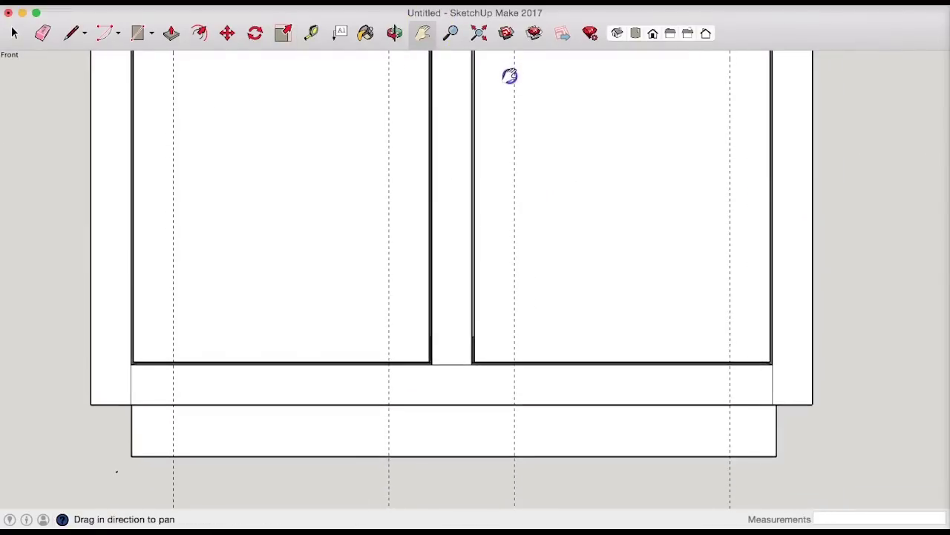
left_click(318, 37)
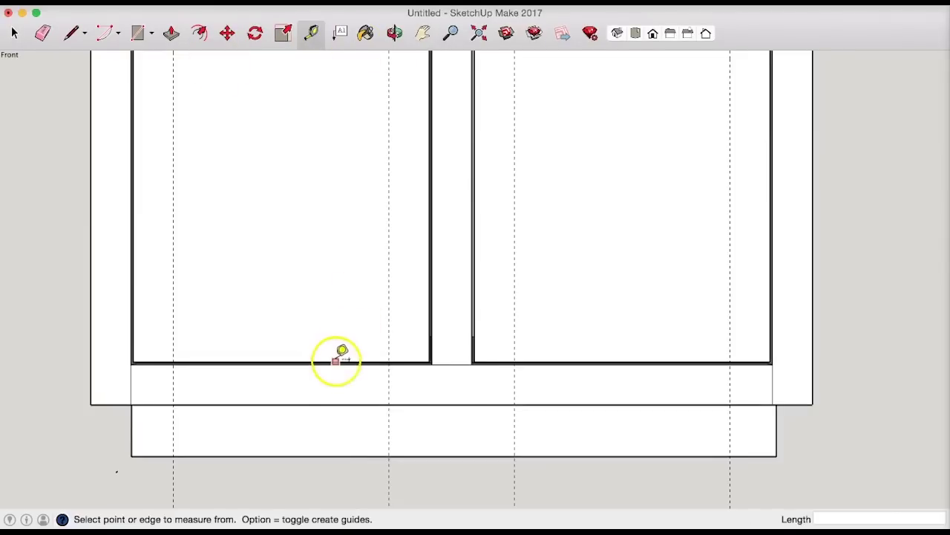
left_click(336, 362)
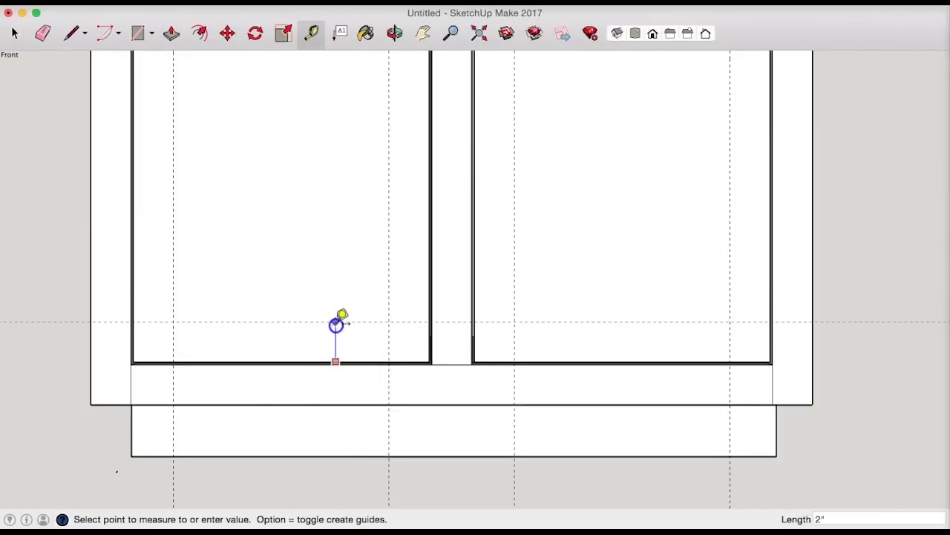
left_click(336, 324)
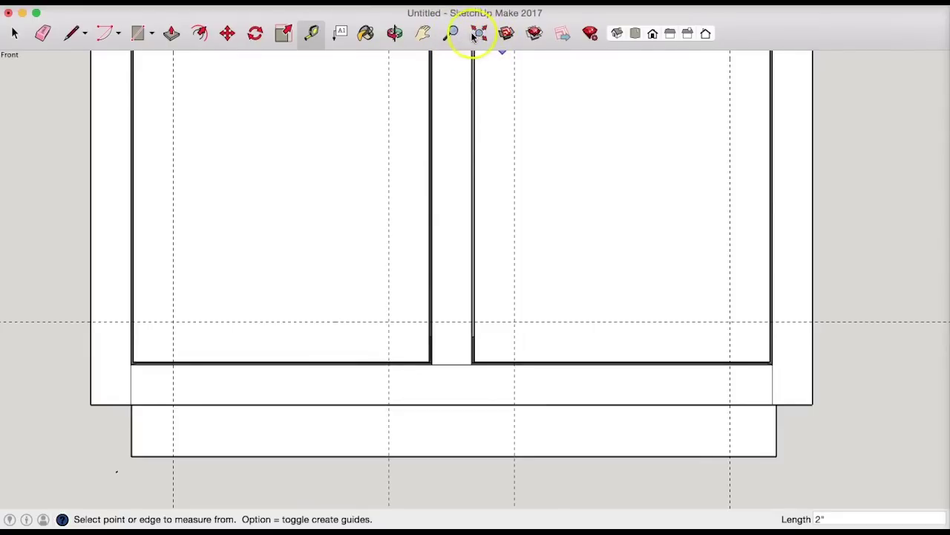
- Draw a 15 3/4" by 10 3/4" panel rectangle on each door between the guide intersections
left_click(451, 33)
left_click_drag(487, 240, 491, 196)
left_click(420, 34)
left_click_drag(435, 170, 443, 215)
left_click(137, 33)
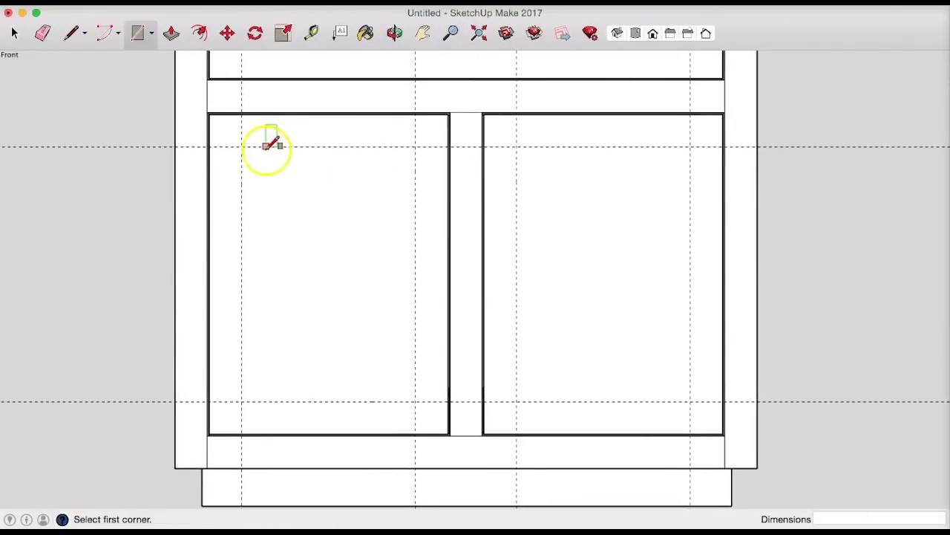
left_click(242, 147)
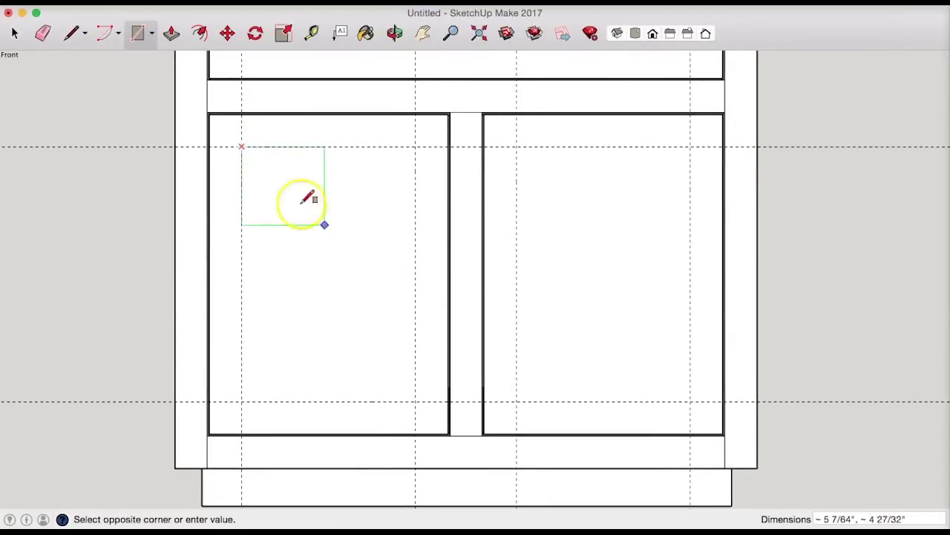
left_click(415, 402)
left_click(516, 146)
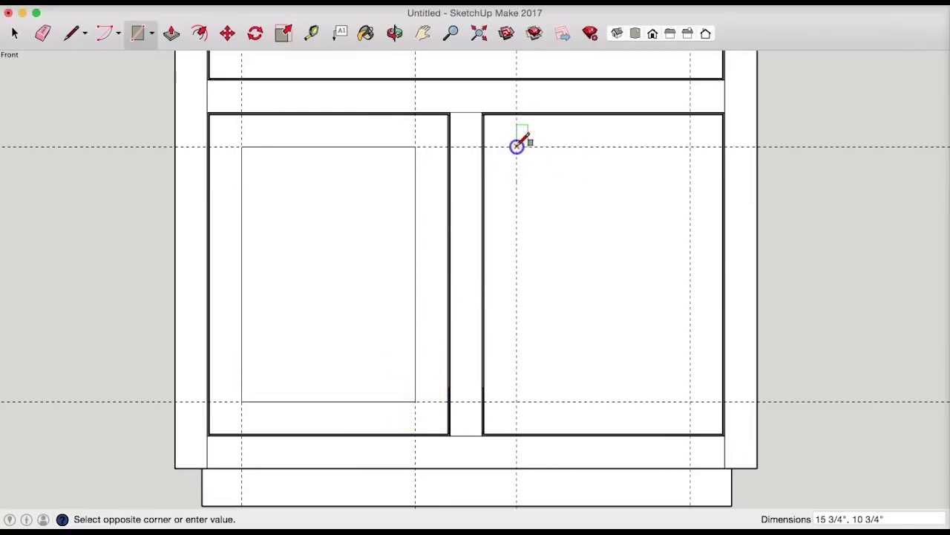
left_click(690, 402)
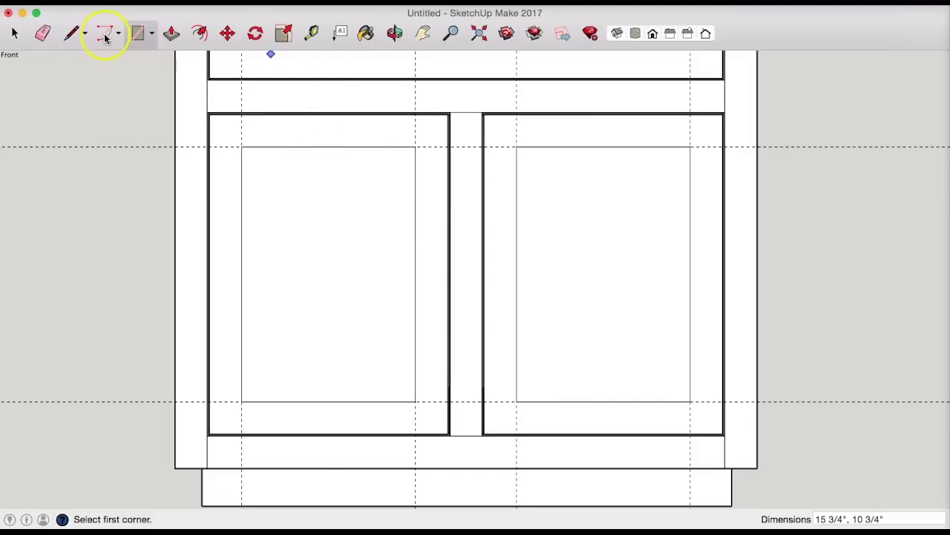
- Push the center panel of both doors in by .25" with Push/Pull
left_click(395, 30)
left_click_drag(438, 81, 263, 70)
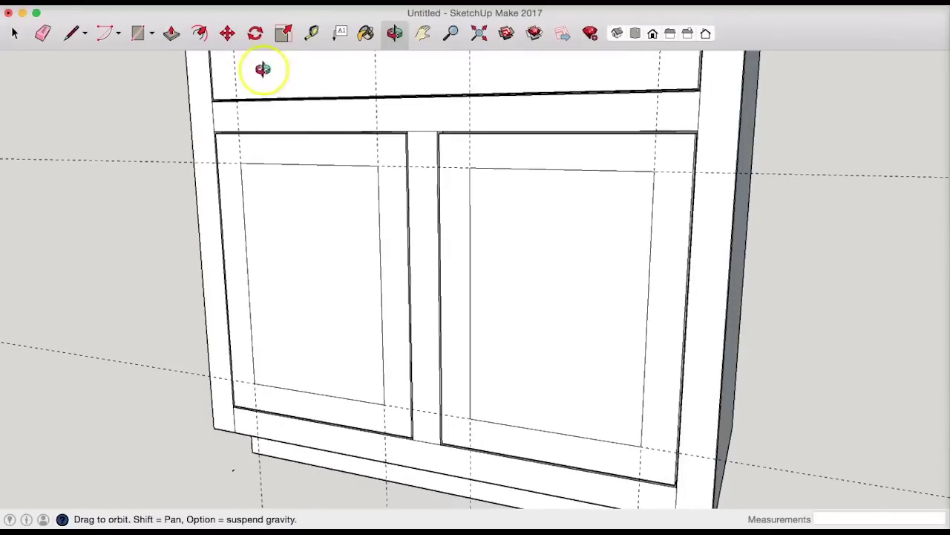
left_click(171, 33)
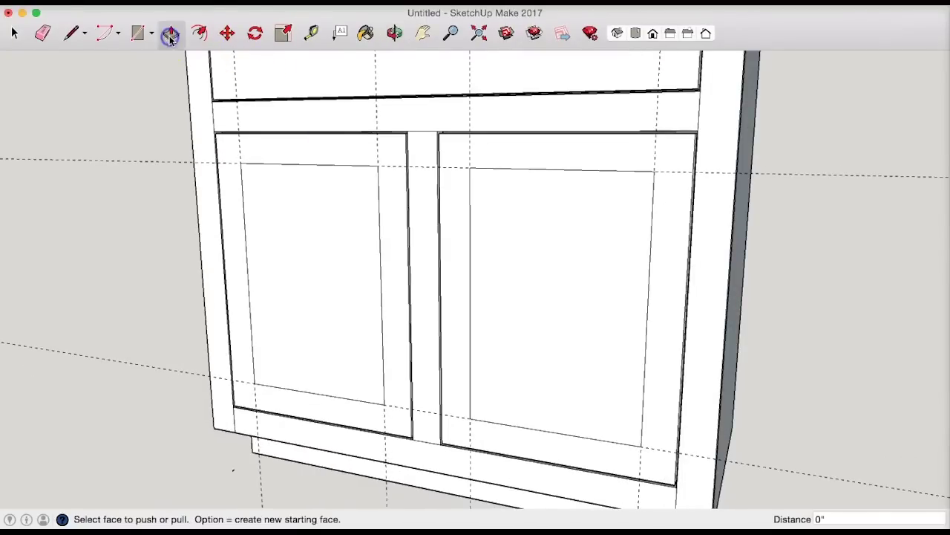
left_click(306, 235)
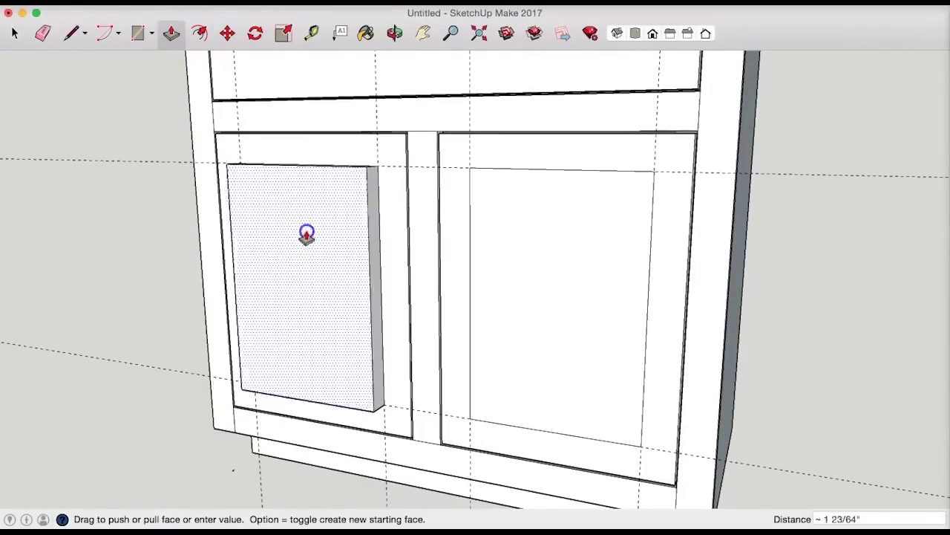
left_click(311, 231)
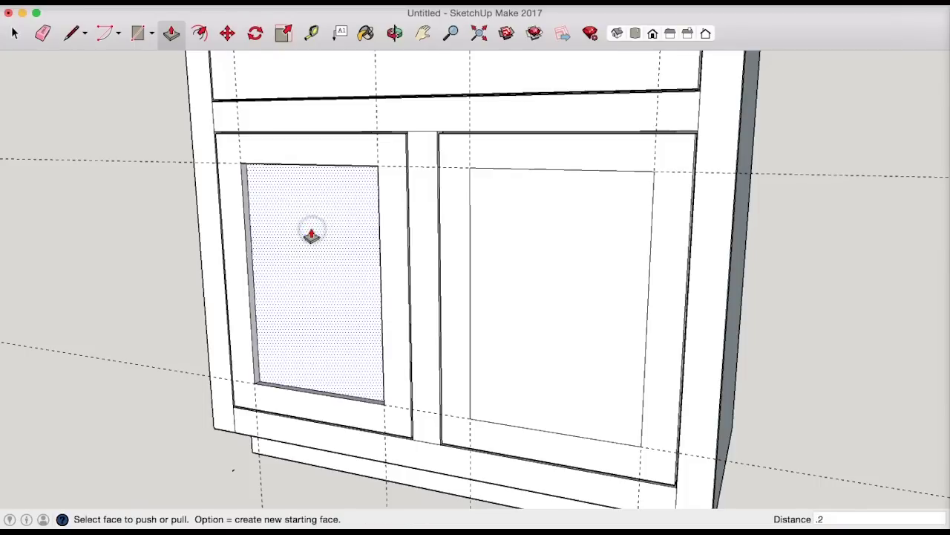
left_click(583, 282)
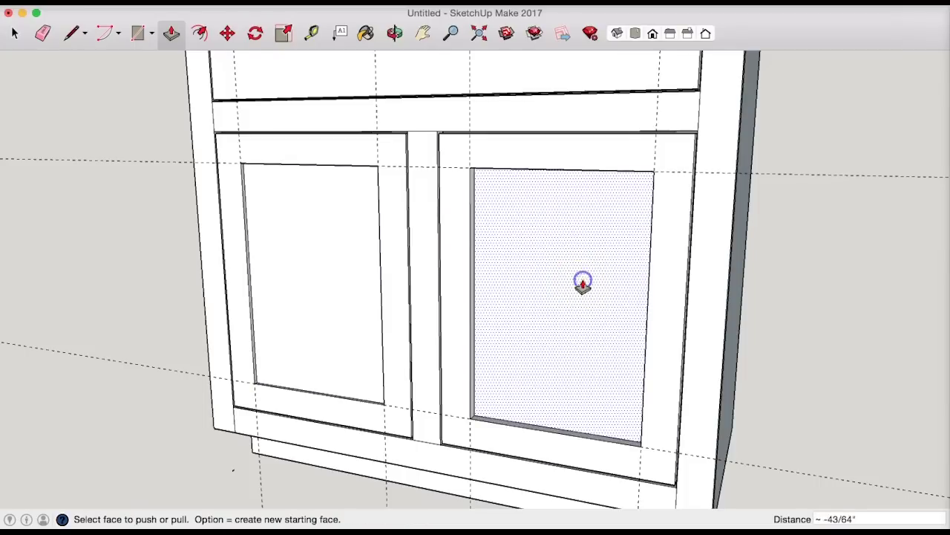
type(".25")
key("Return")
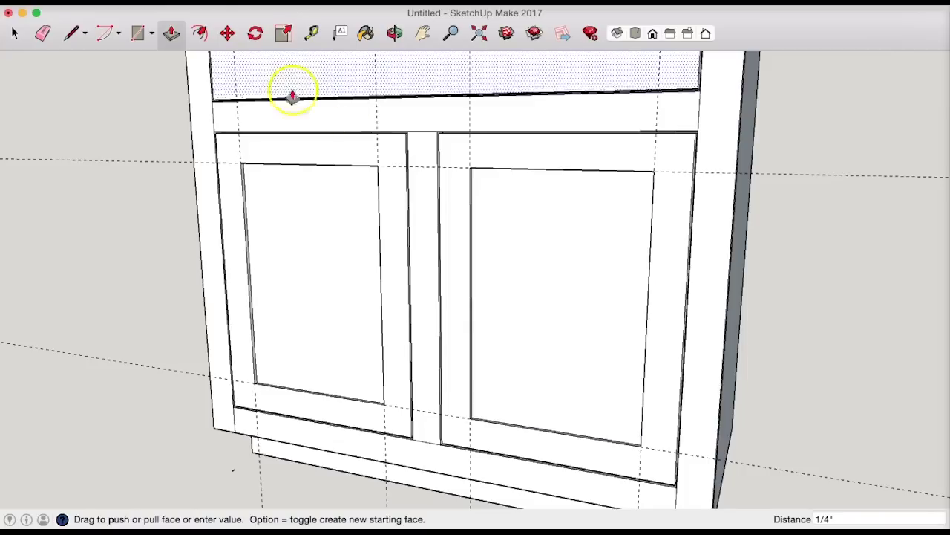
- Draw 2" vertical joint lines from the left door's four panel corners to its top and bottom edges
left_click(74, 33)
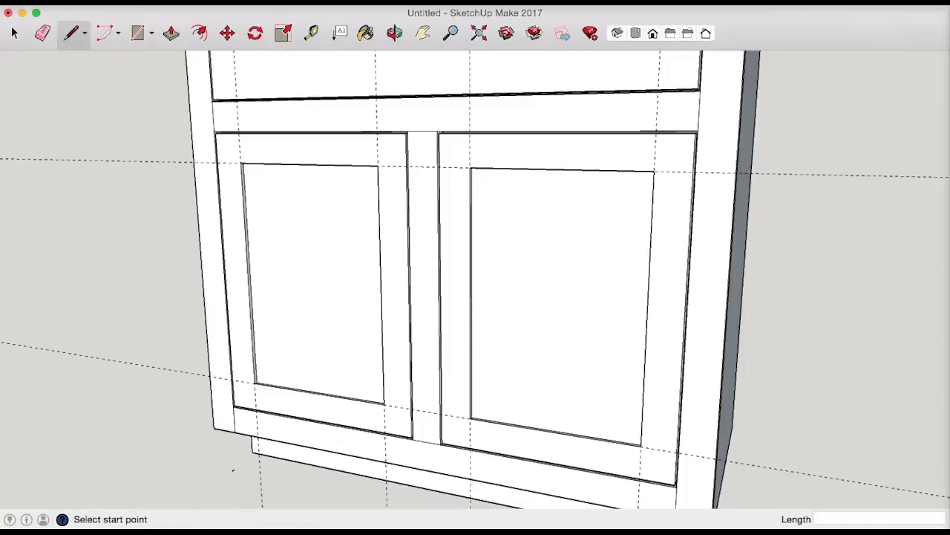
left_click(650, 34)
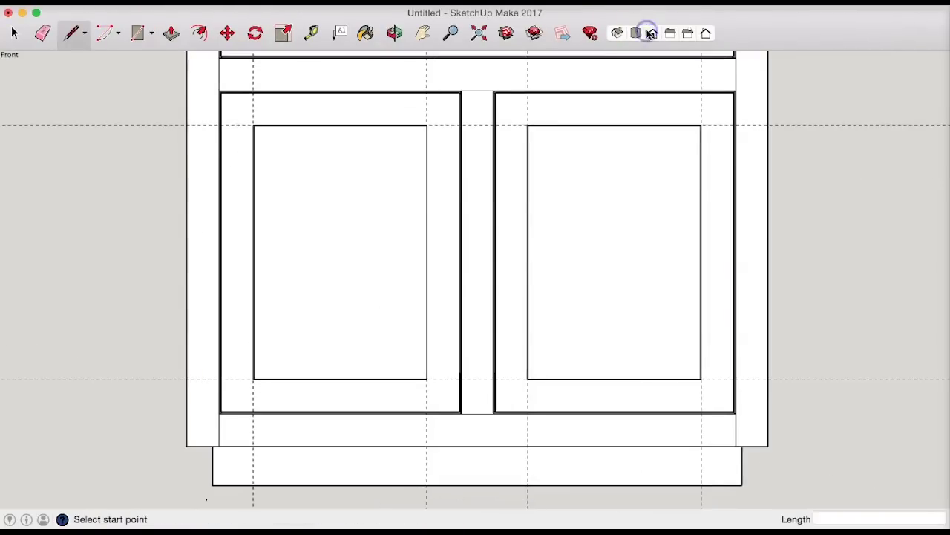
left_click(252, 92)
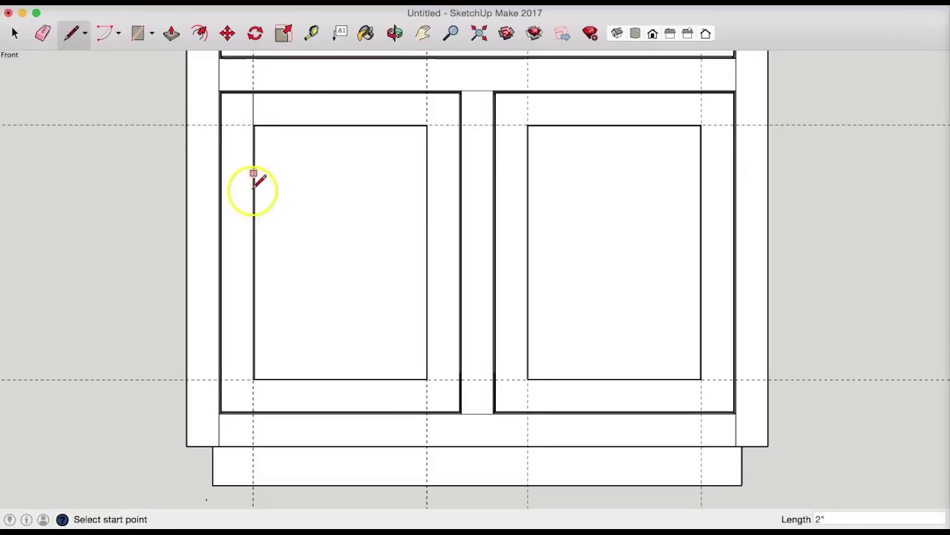
left_click(254, 380)
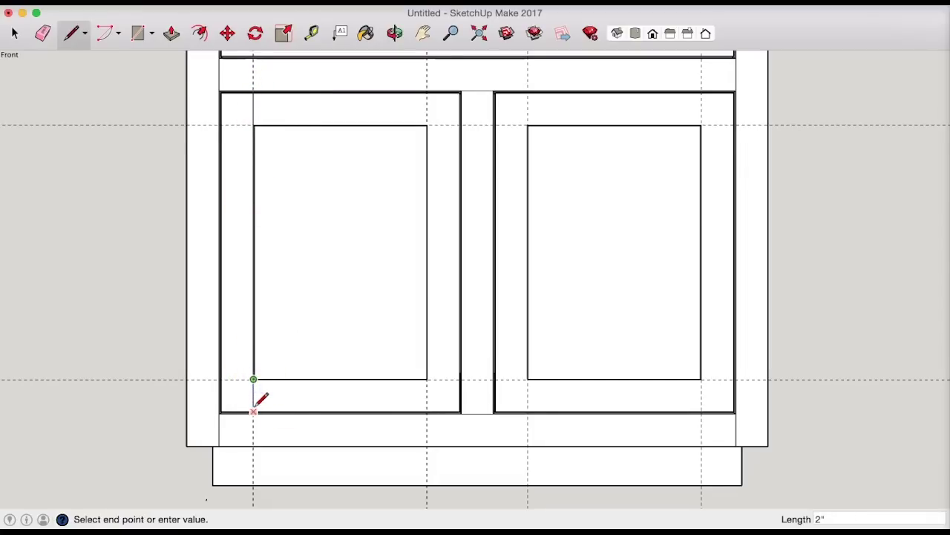
left_click(253, 410)
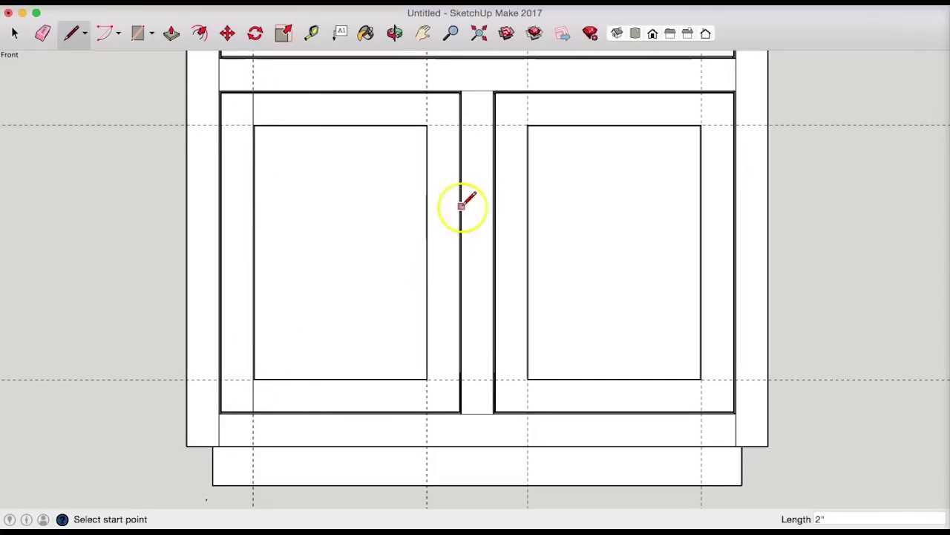
left_click(428, 92)
left_click(427, 124)
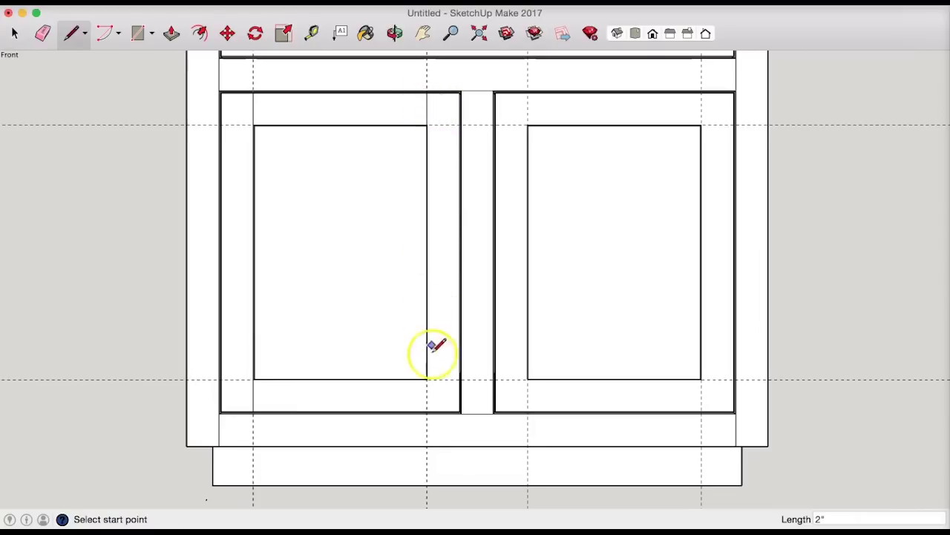
left_click(427, 379)
left_click(427, 410)
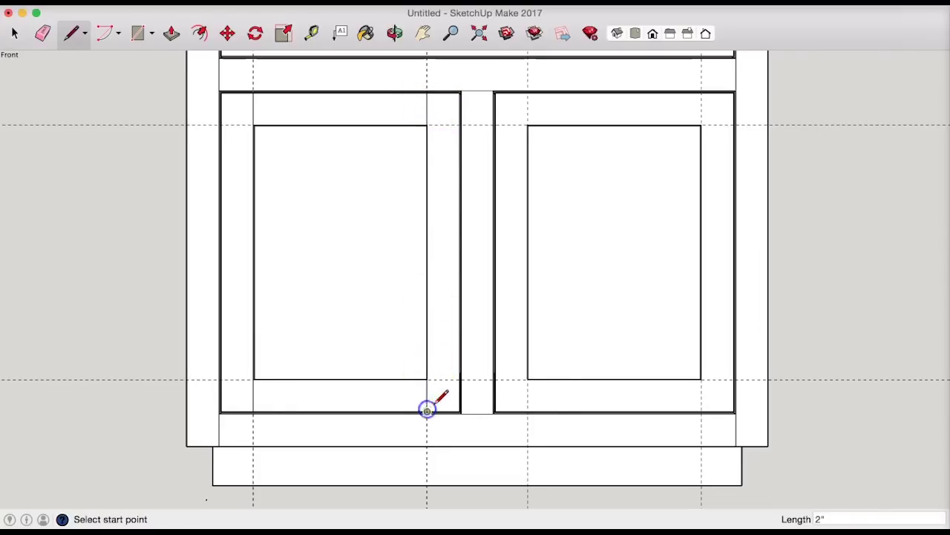
- Draw 2" vertical joint lines from the right door's panel corners to its bottom and top edges
left_click(528, 380)
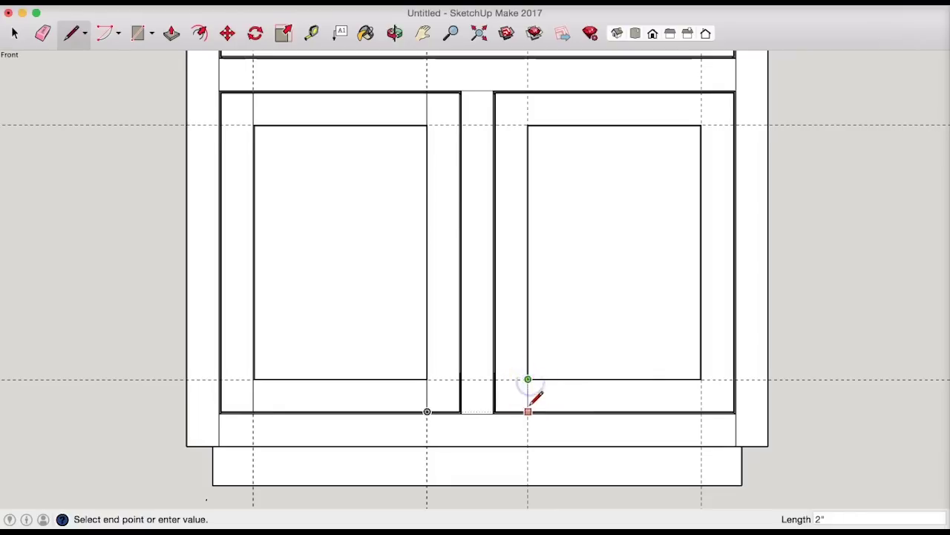
left_click(528, 411)
left_click(701, 380)
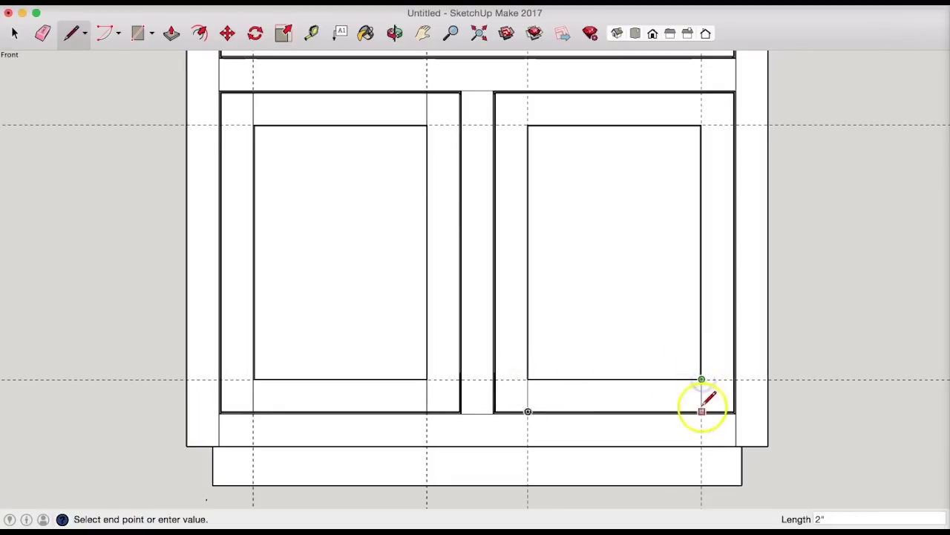
left_click(701, 410)
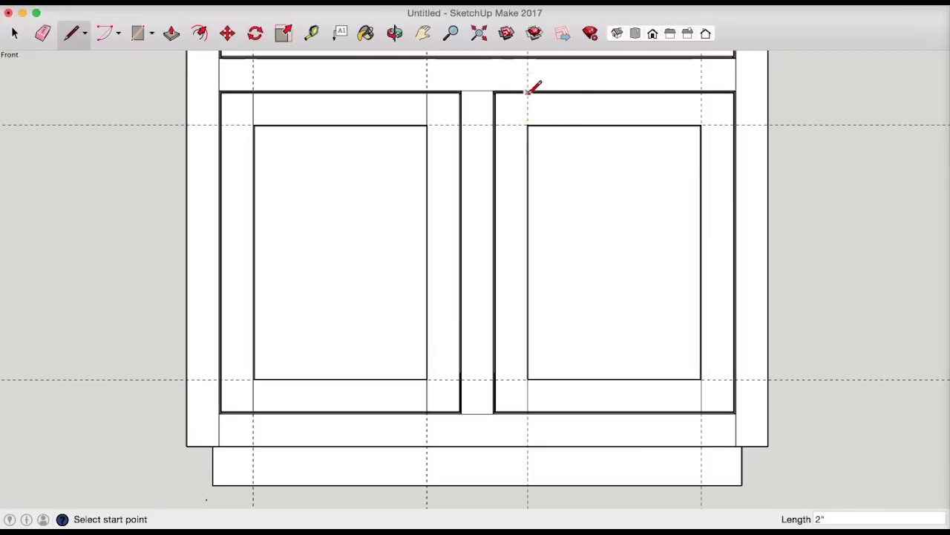
left_click(701, 92)
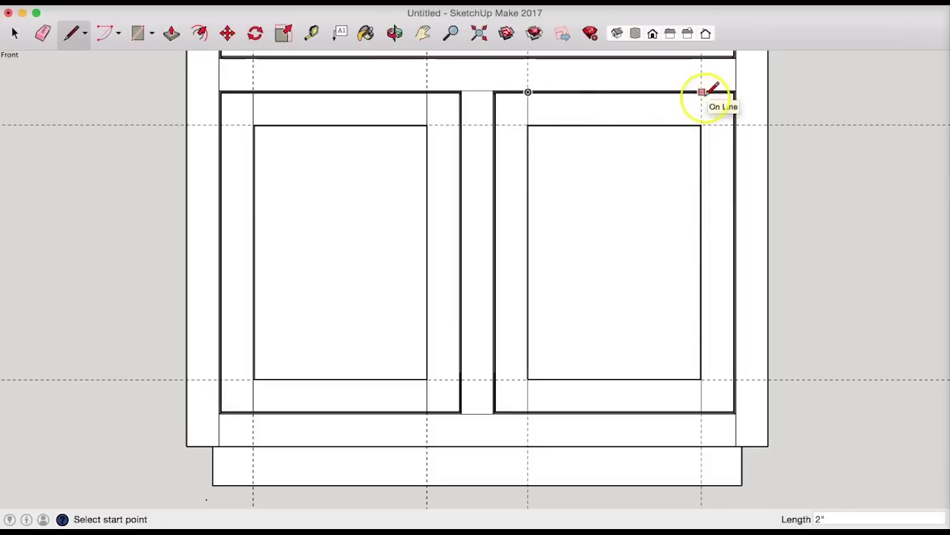
left_click(704, 125)
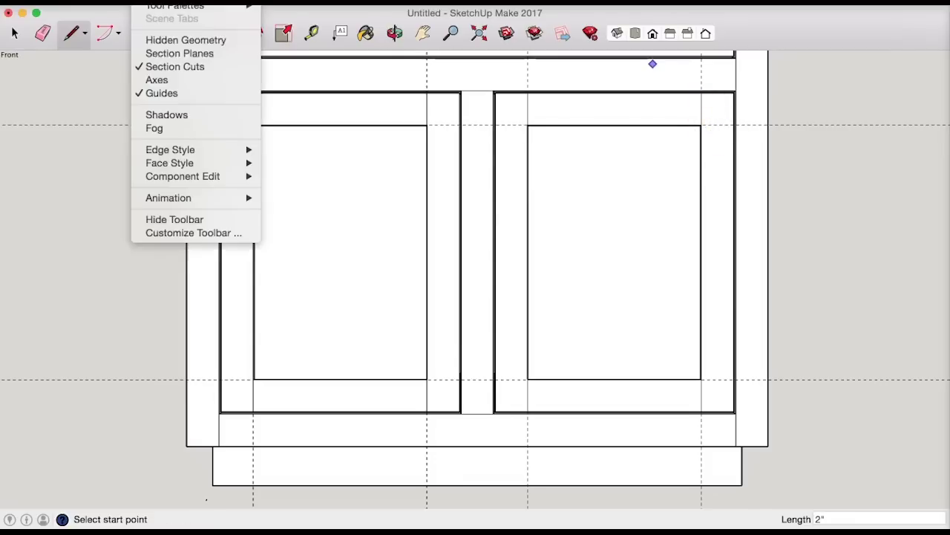
- Hide the guides and show the whole cabinet in an angled view
left_click(164, 94)
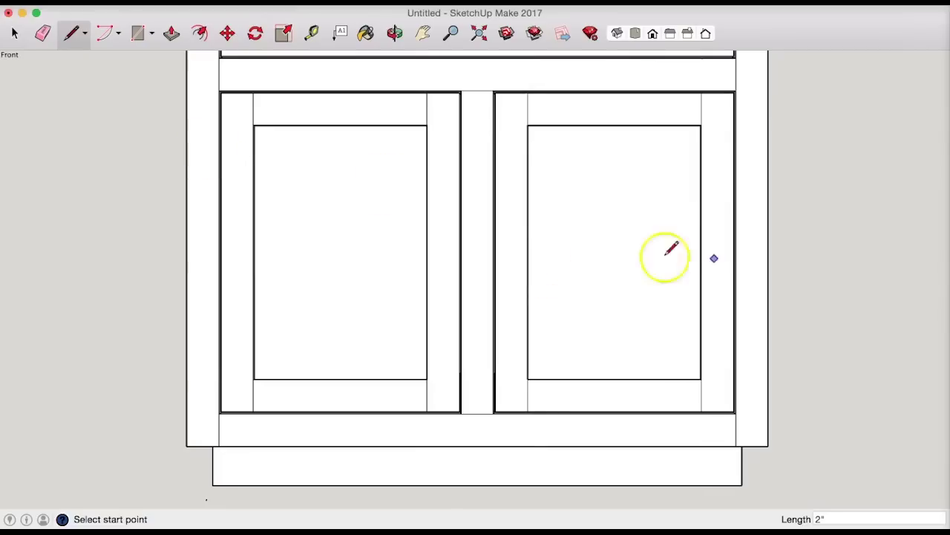
left_click(479, 35)
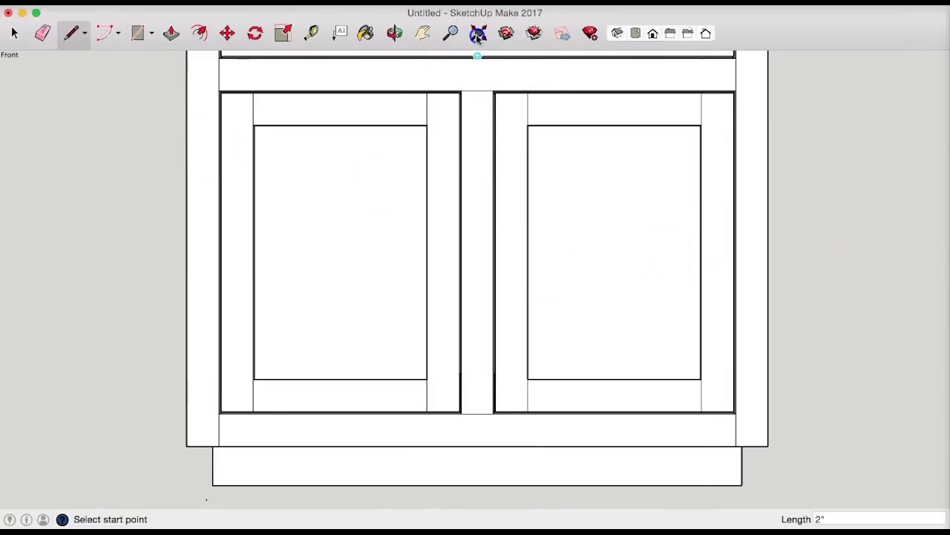
left_click(395, 33)
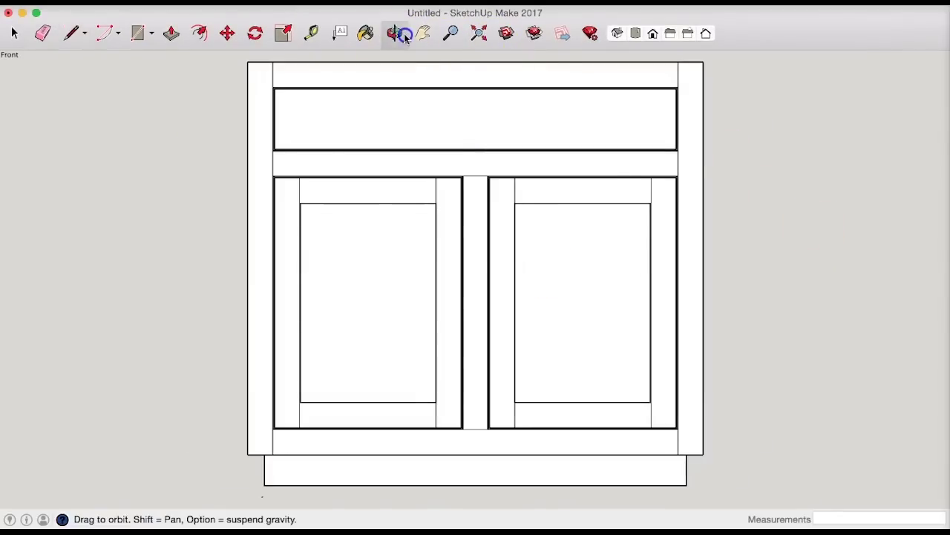
left_click_drag(628, 172, 454, 256)
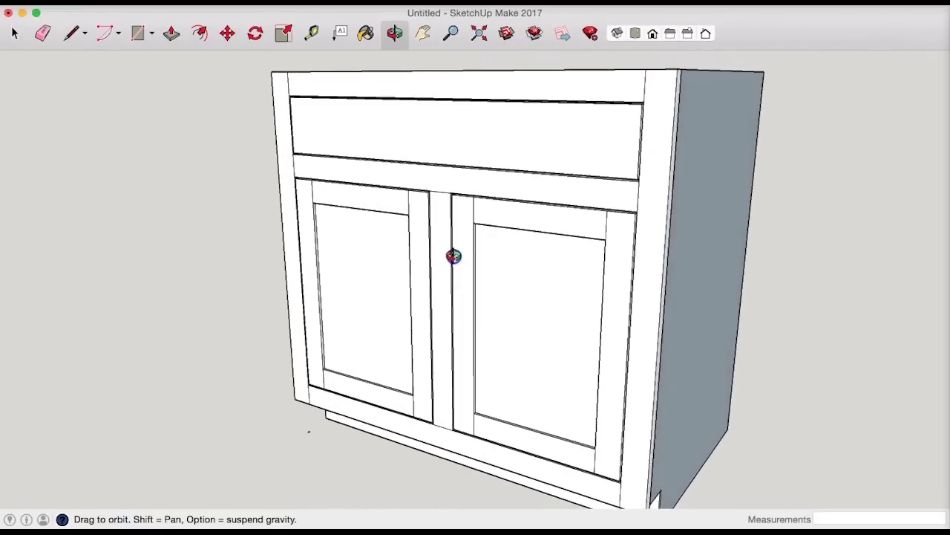
- Examine the finished cabinet's face frame, drawer front, doors and open box from several angles
left_click(452, 34)
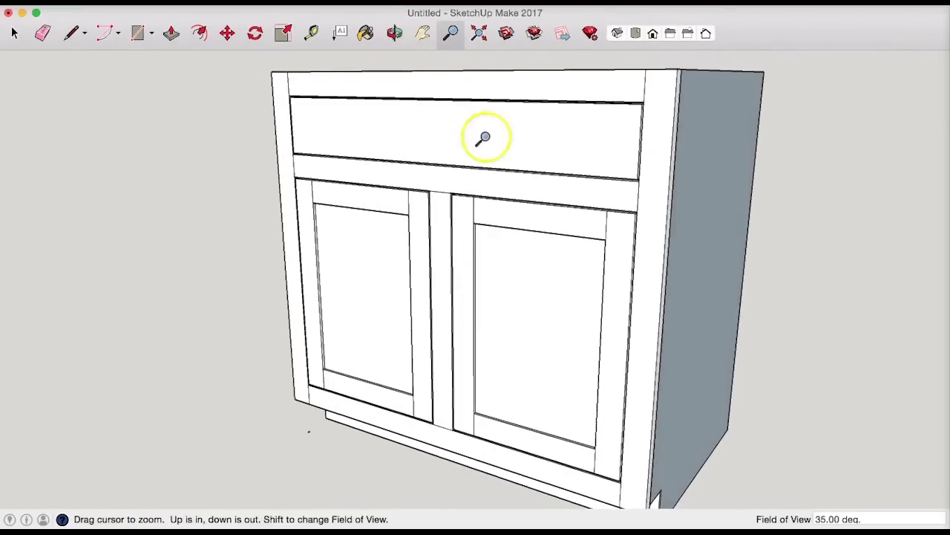
left_click_drag(483, 138, 480, 168)
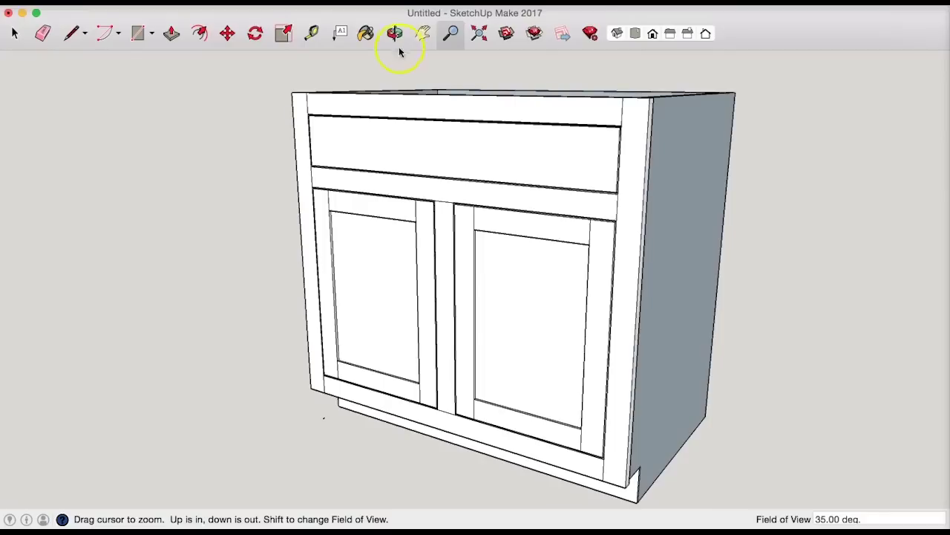
left_click(423, 34)
left_click_drag(460, 106, 388, 93)
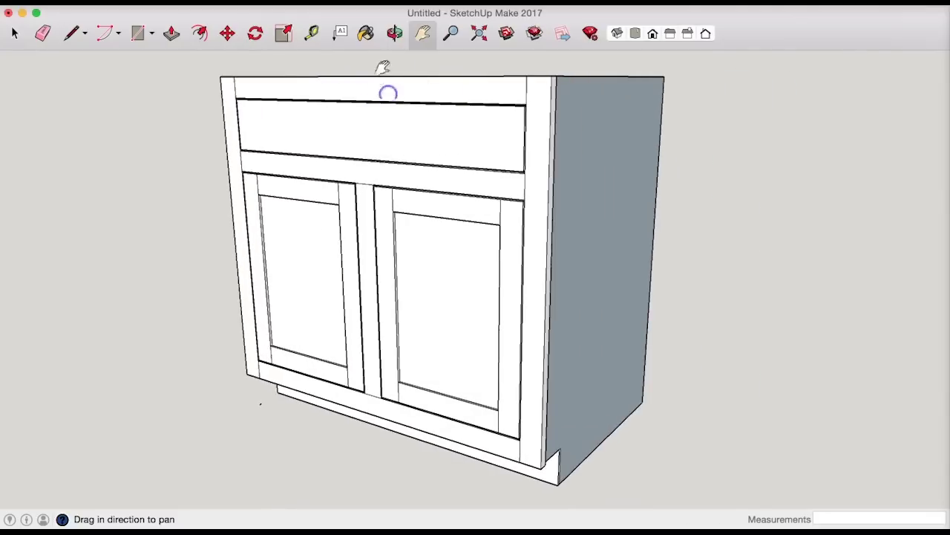
left_click(394, 33)
left_click_drag(464, 174, 288, 213)
left_click_drag(196, 176, 625, 492)
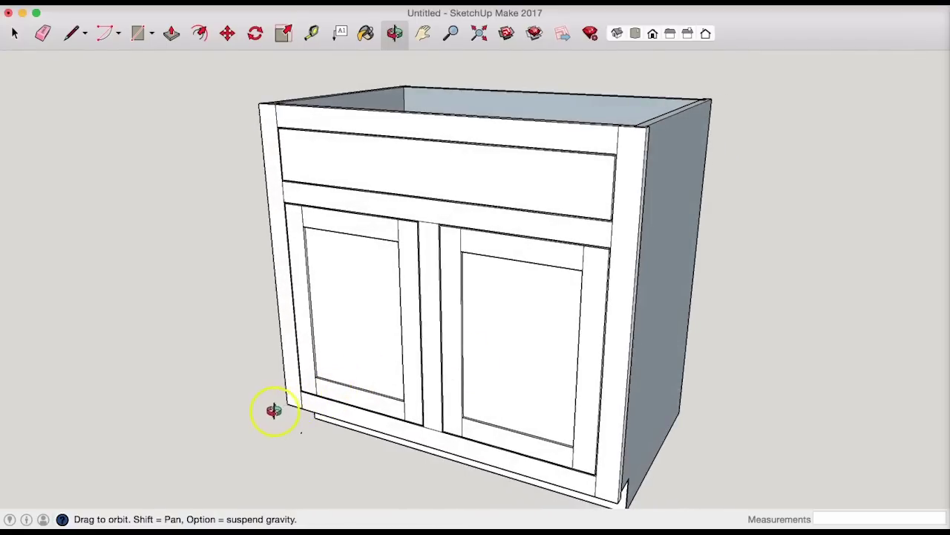
left_click_drag(274, 410, 309, 461)
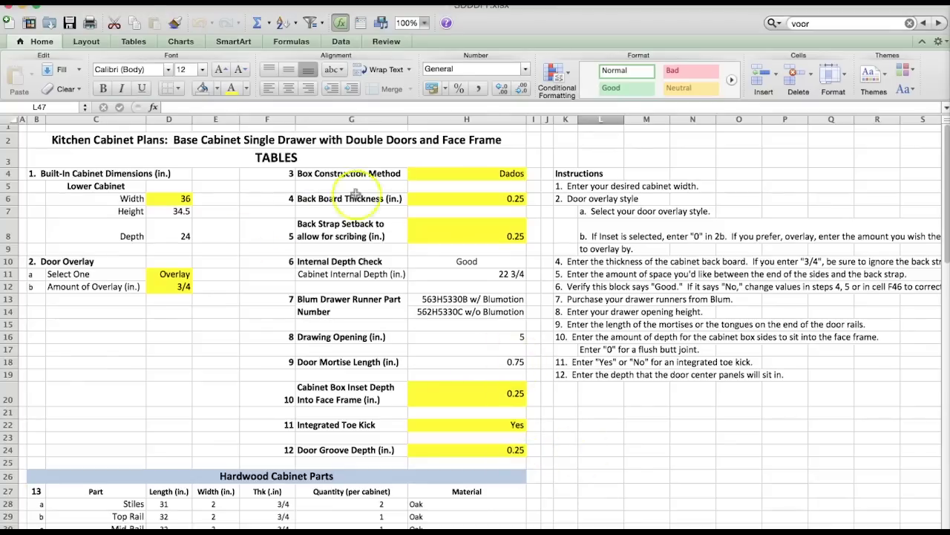
- Review the Kitchen Cabinet Plans tables and instructions in Excel, and compare them with the cabinet model in SketchUp
left_click(235, 245)
left_click(203, 332)
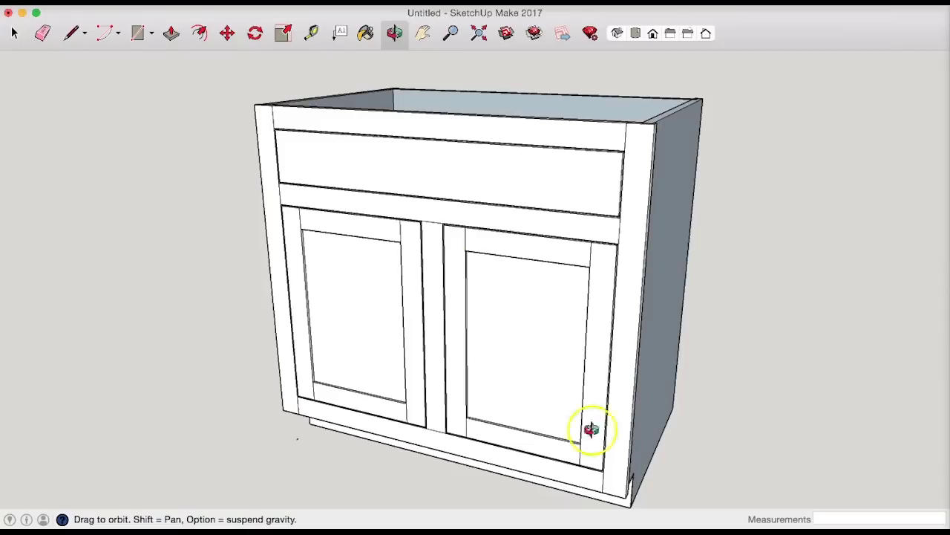
mouse_move(475, 117)
left_mouse_down()
mouse_move(616, 322)
mouse_move(617, 388)
mouse_move(572, 452)
mouse_move(624, 443)
mouse_move(588, 468)
mouse_move(619, 233)
mouse_move(671, 144)
mouse_move(715, 117)
mouse_move(387, 184)
mouse_move(270, 151)
mouse_move(473, 136)
mouse_move(440, 464)
left_mouse_up()
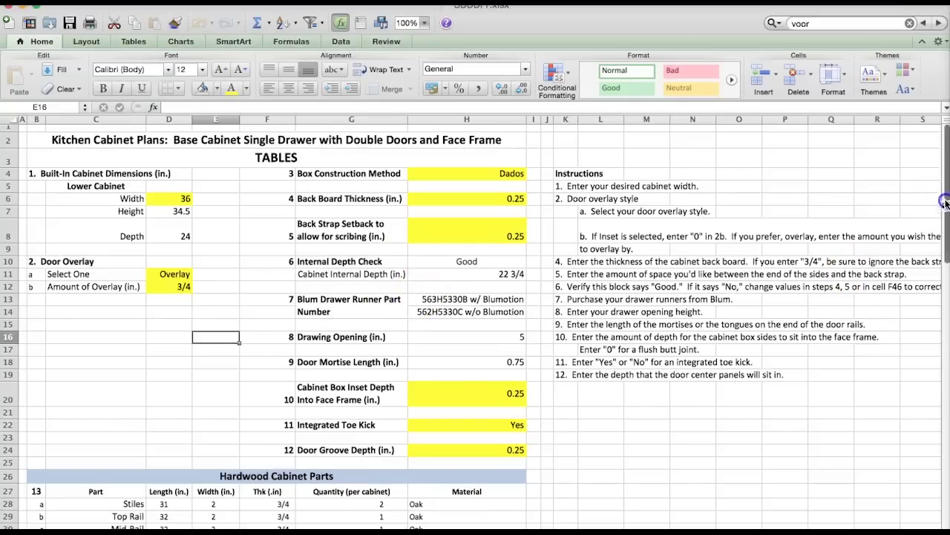
left_click_drag(945, 201, 945, 134)
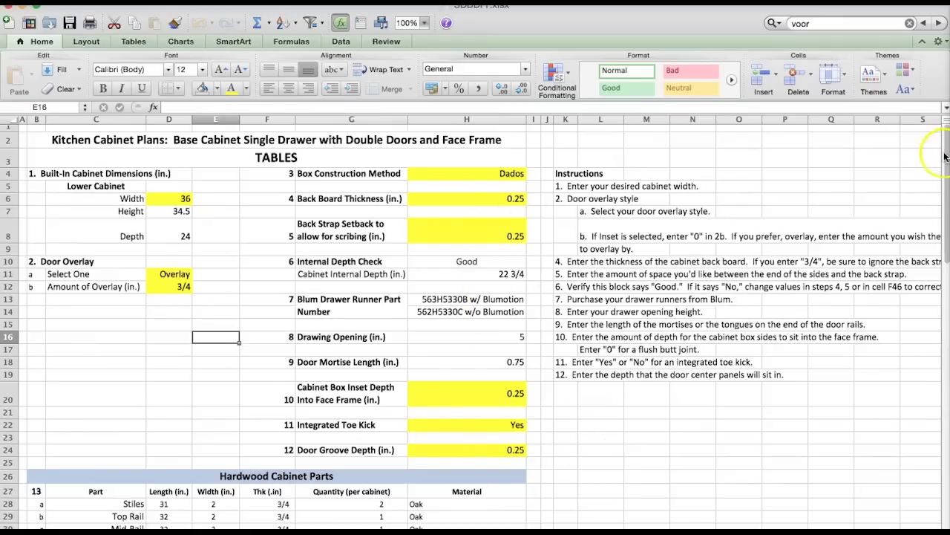
left_click_drag(946, 156, 930, 124)
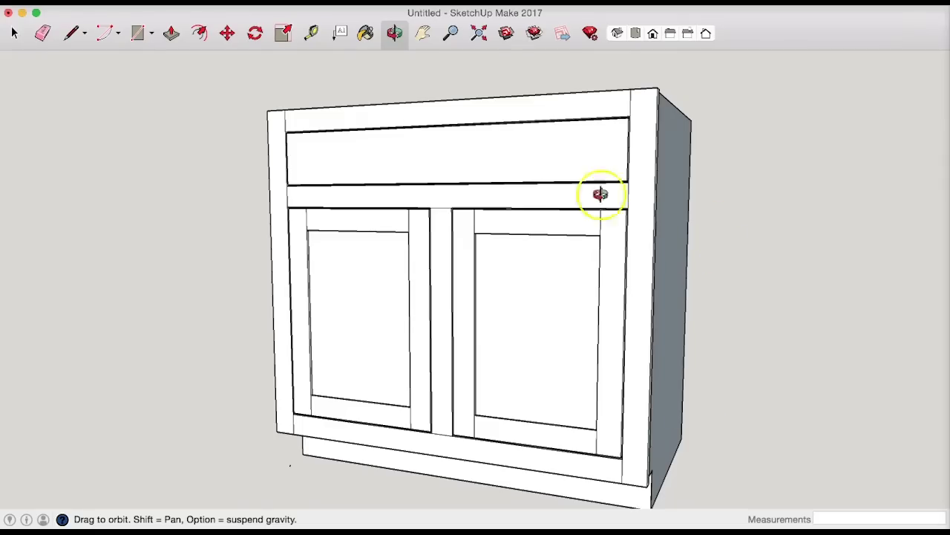
left_click_drag(600, 193, 521, 220)
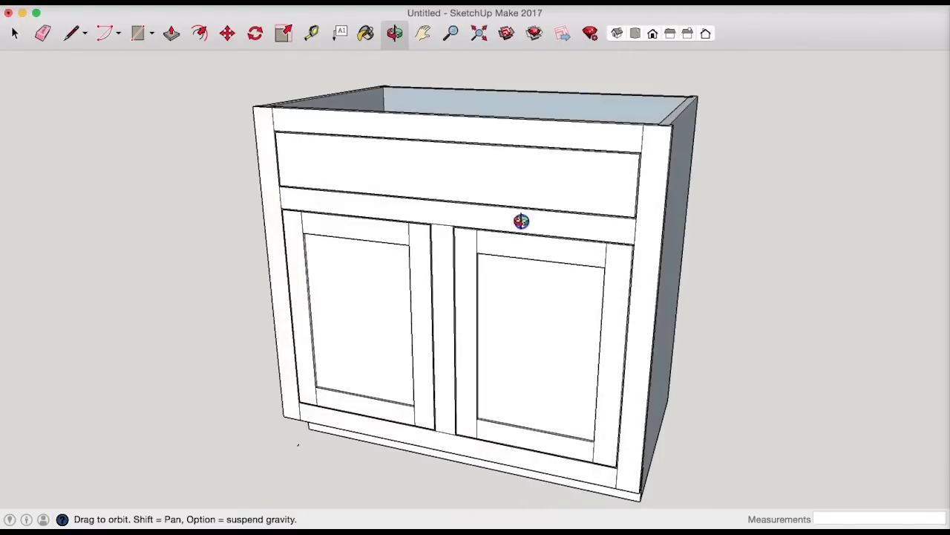